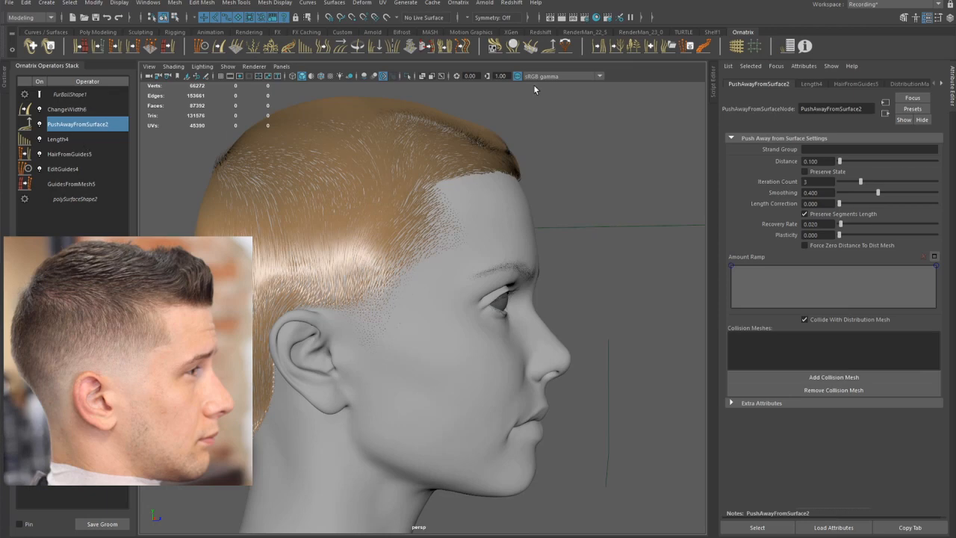
Step: Check the installed Ornatrix version information
click(804, 46)
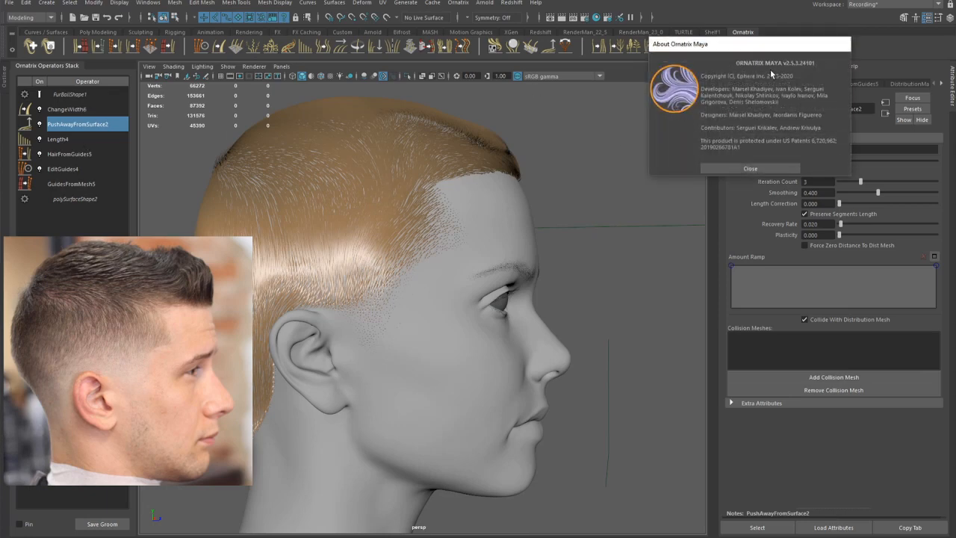
click(738, 169)
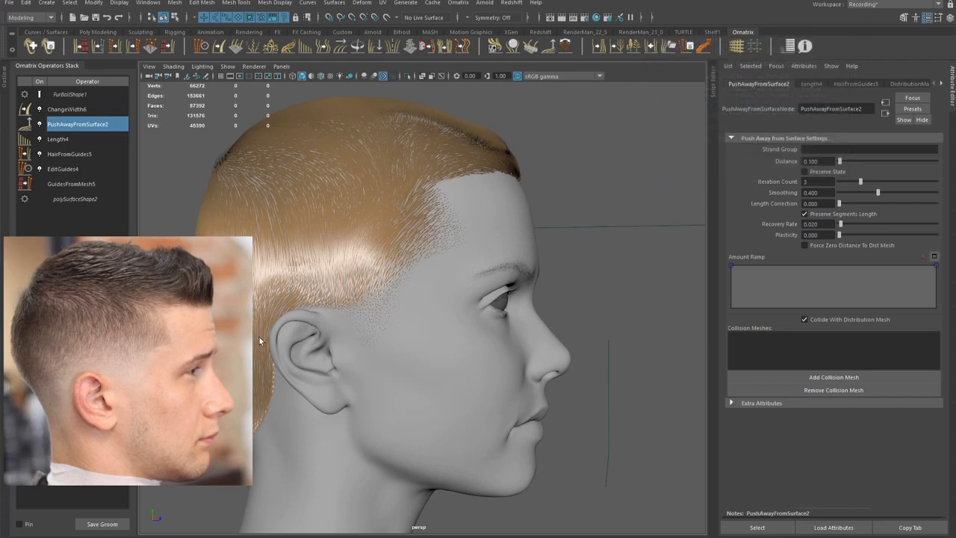
alt+drag(348, 274, 330, 261)
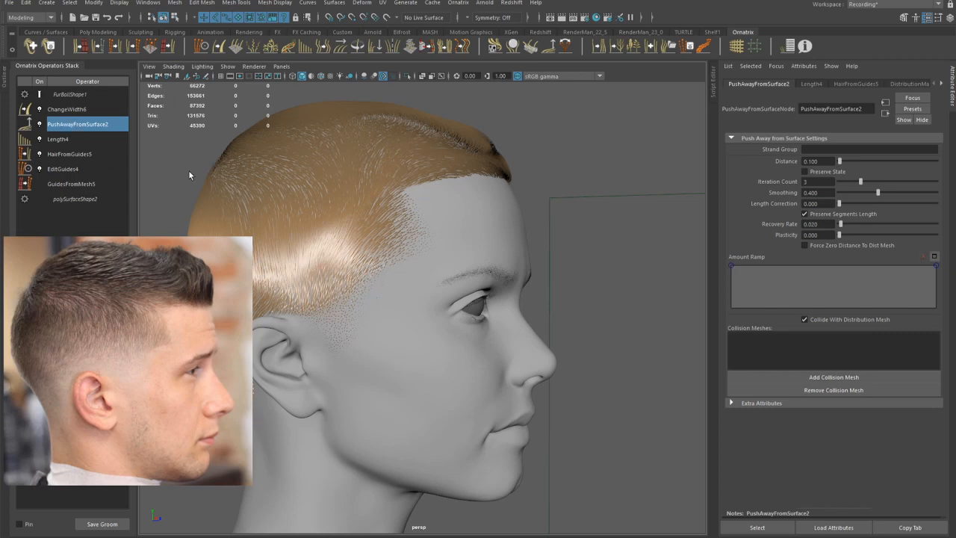
Step: Turn off the PushAwayFromSurface2, Length4 and HairFromGuides5 operators so that only the guides remain displayed on the head
click(38, 125)
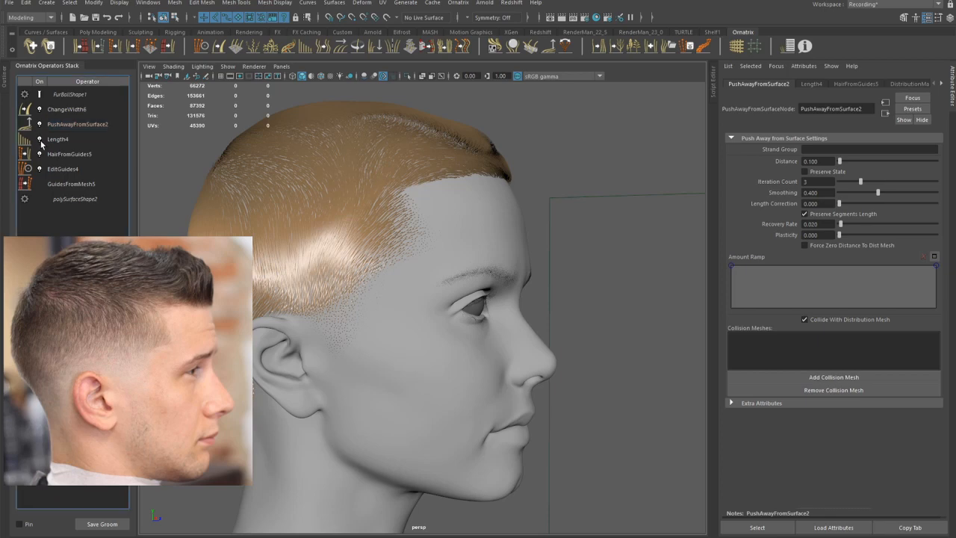
click(39, 140)
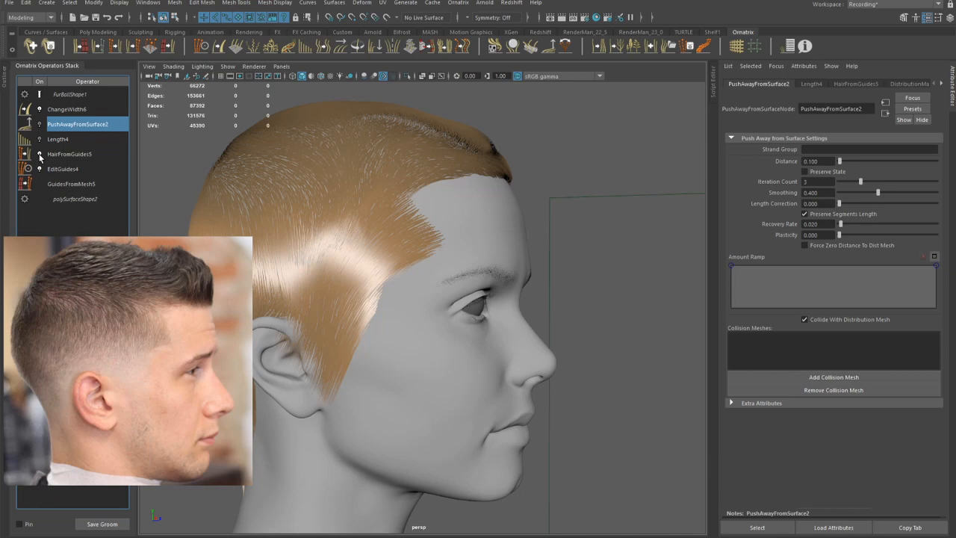
click(40, 154)
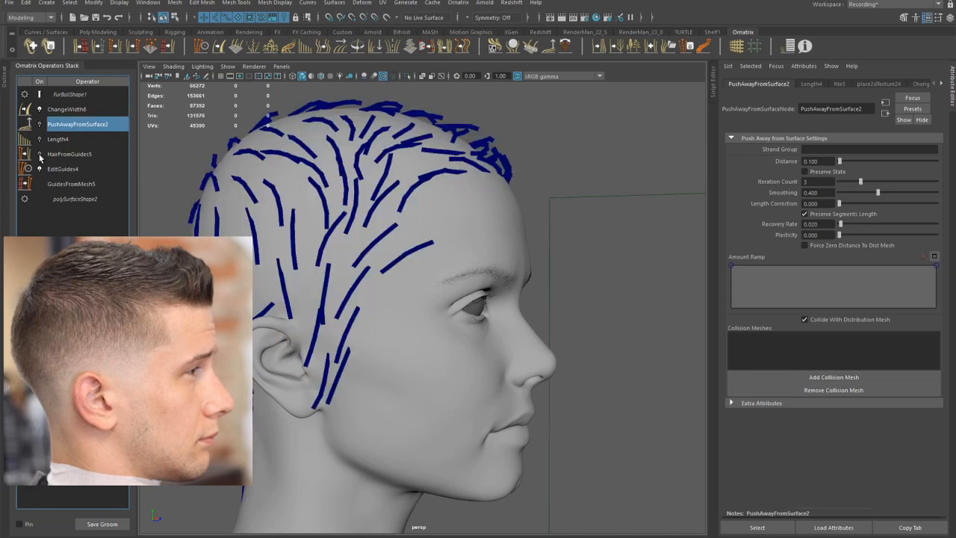
mouse_move(332, 213)
alt+mouse_down()
mouse_move(350, 211)
mouse_move(334, 206)
alt+mouse_up()
Step: Delete the HairFromGuides5, Length4 and PushAwayFromSurface2 operators from the stack and make EditGuides4 the active operator
click(69, 157)
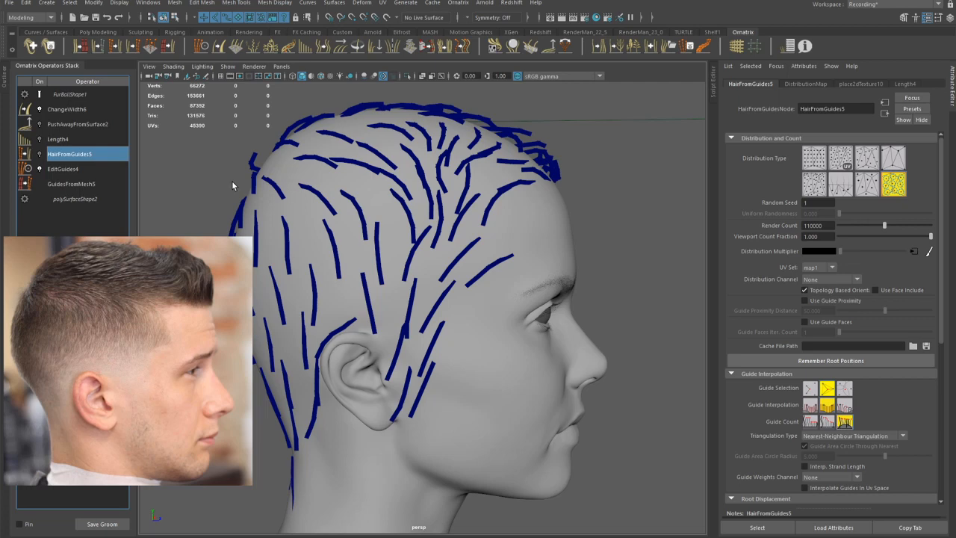
mouse_move(288, 183)
alt+mouse_down()
mouse_move(265, 173)
mouse_move(282, 183)
alt+mouse_up()
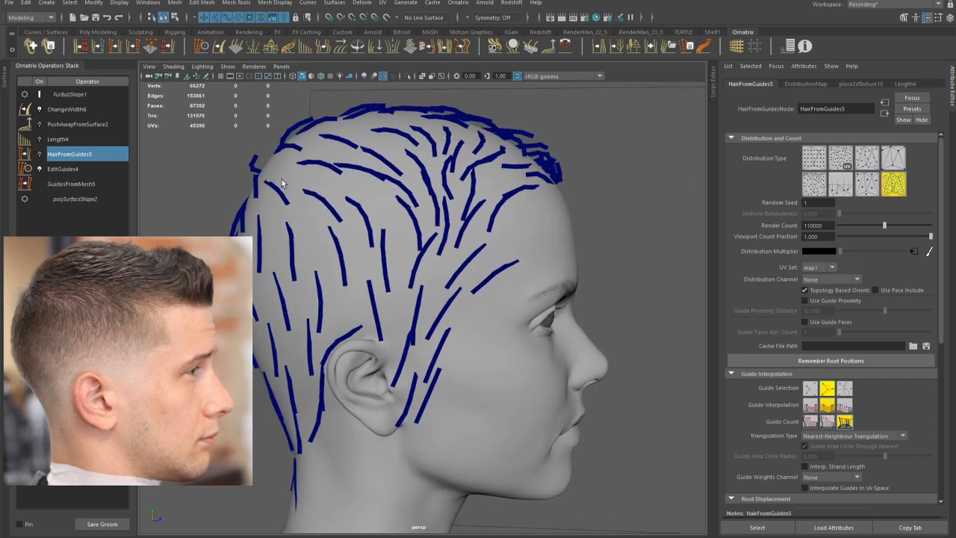
shift+click(73, 141)
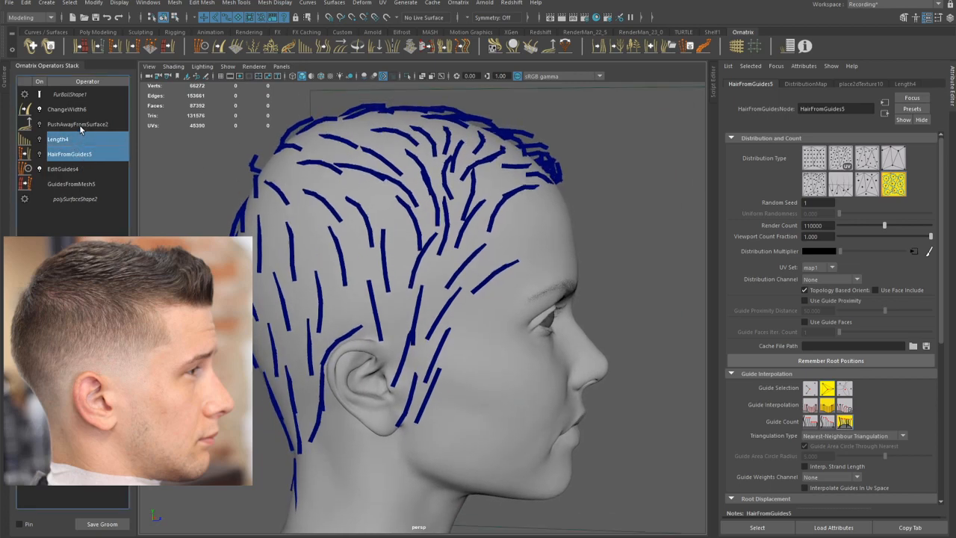
shift+click(81, 125)
right_click(88, 119)
click(98, 163)
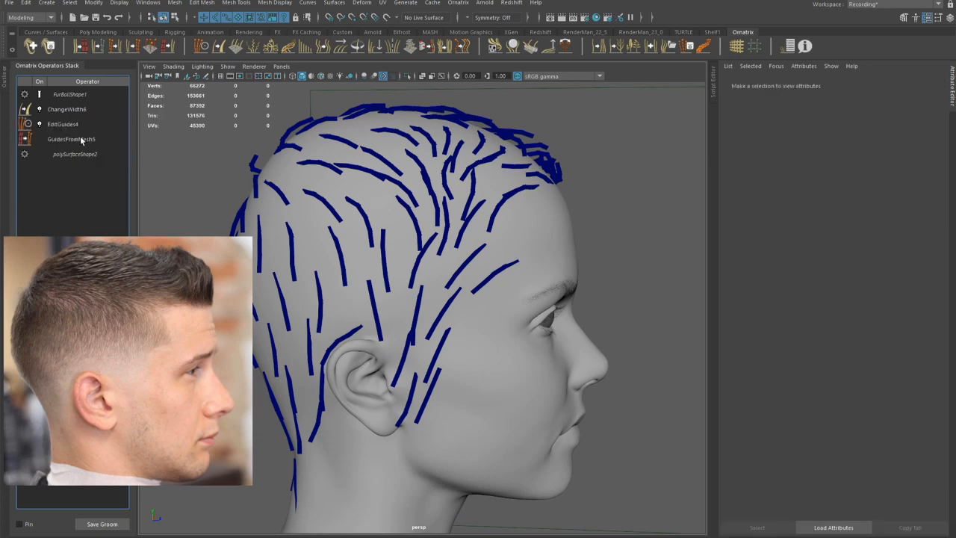
click(66, 124)
click(78, 110)
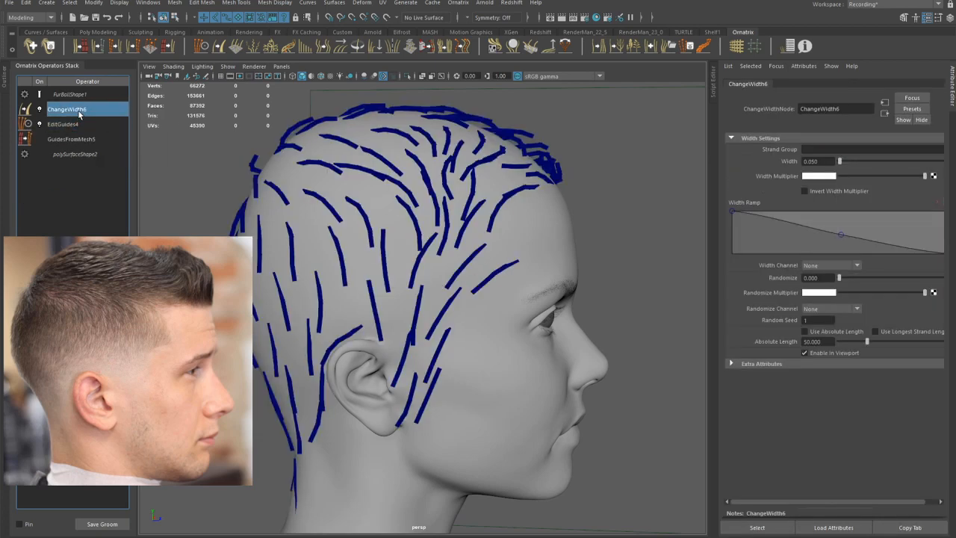
click(70, 124)
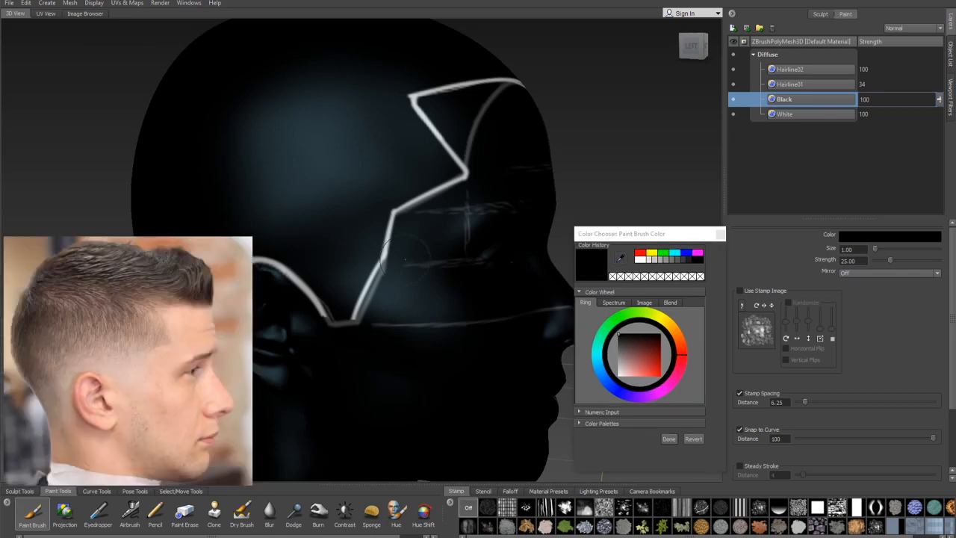
Step: Switch to Mudbox and examine the painted hairline outline around the ear, temple and forehead
mouse_move(403, 236)
alt+mouse_down()
mouse_move(433, 236)
mouse_move(410, 237)
alt+mouse_up()
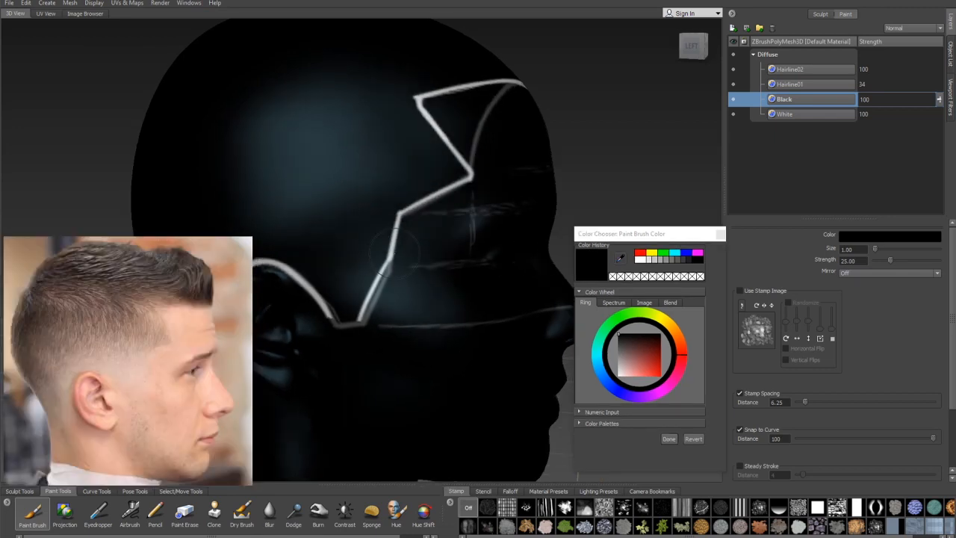
alt+right_drag(396, 239, 362, 247)
alt+middle_drag(363, 248, 527, 218)
mouse_move(450, 224)
alt+mouse_down()
mouse_move(470, 225)
mouse_move(441, 222)
alt+mouse_up()
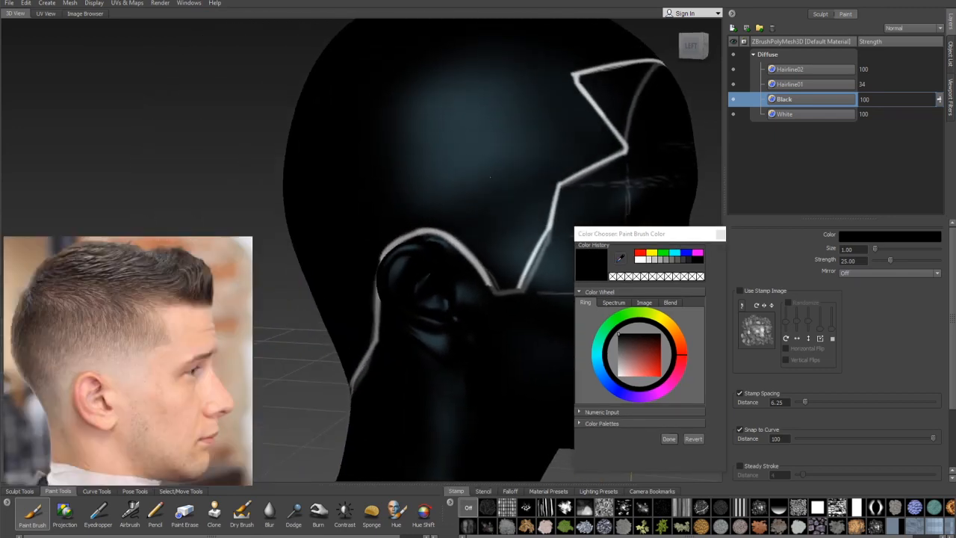
alt+middle_drag(584, 123, 463, 218)
alt+drag(463, 218, 475, 191)
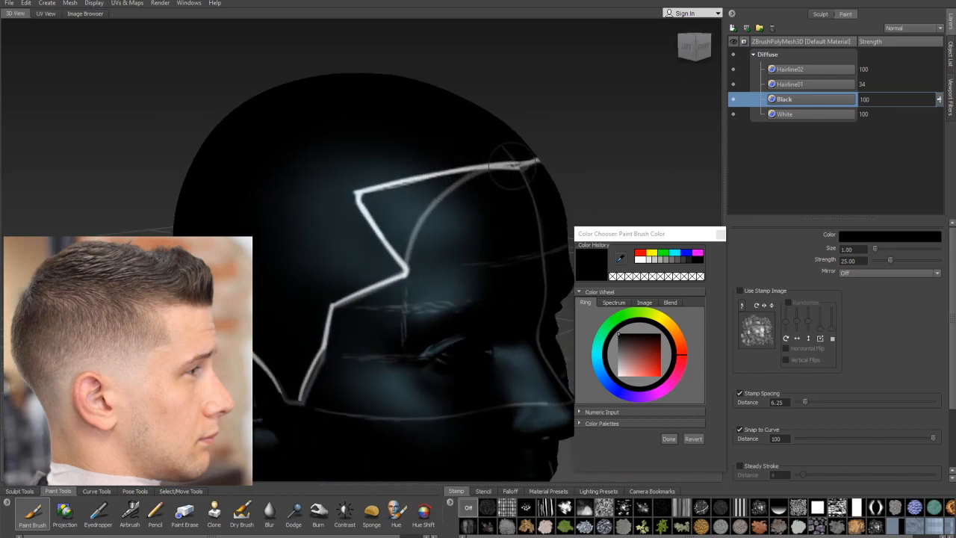
mouse_move(489, 191)
alt+mouse_down()
mouse_move(427, 200)
mouse_move(469, 188)
mouse_move(474, 175)
alt+mouse_up()
alt+middle_drag(474, 174, 441, 205)
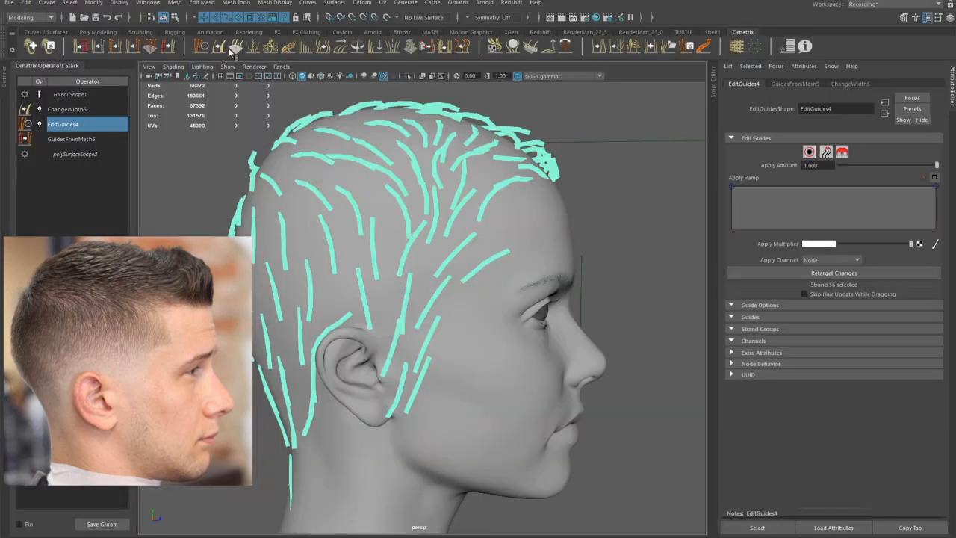
Step: Back in Maya, add a Hair From Guides operator above EditGuides4 and set its viewport count fraction to 1.000
click(115, 47)
alt+drag(370, 201, 385, 207)
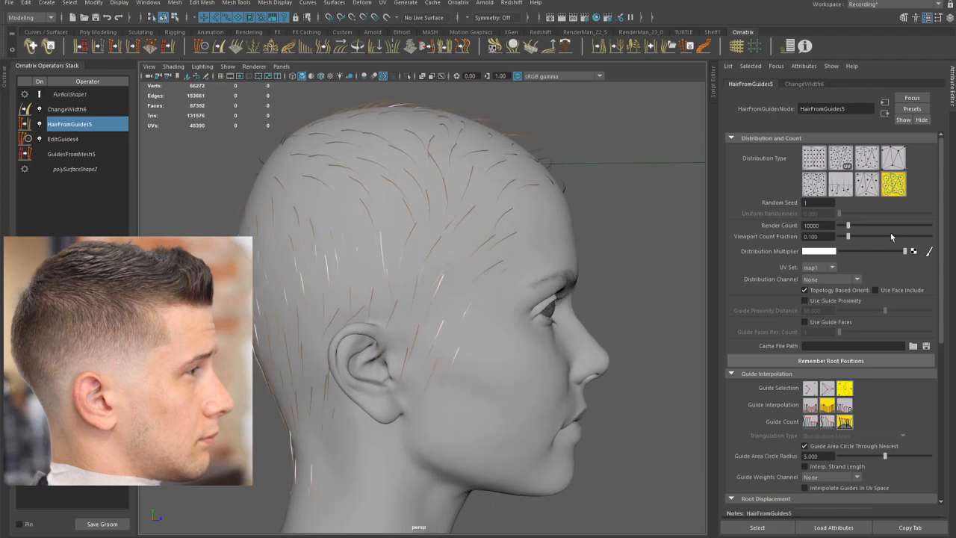
drag(849, 236, 932, 236)
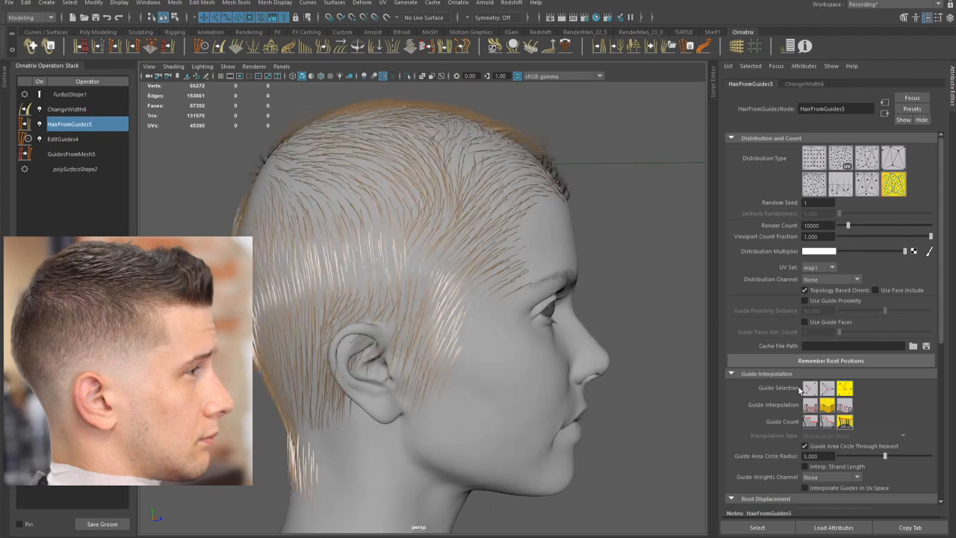
Step: Change the hair operator's guide selection to the second method and inspect the strands across the head and face
click(827, 387)
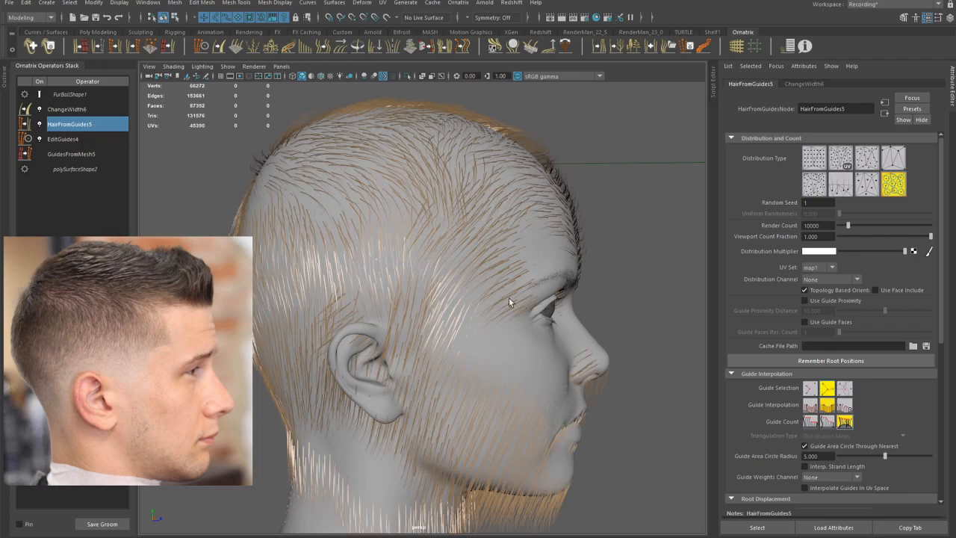
alt+drag(508, 297, 490, 242)
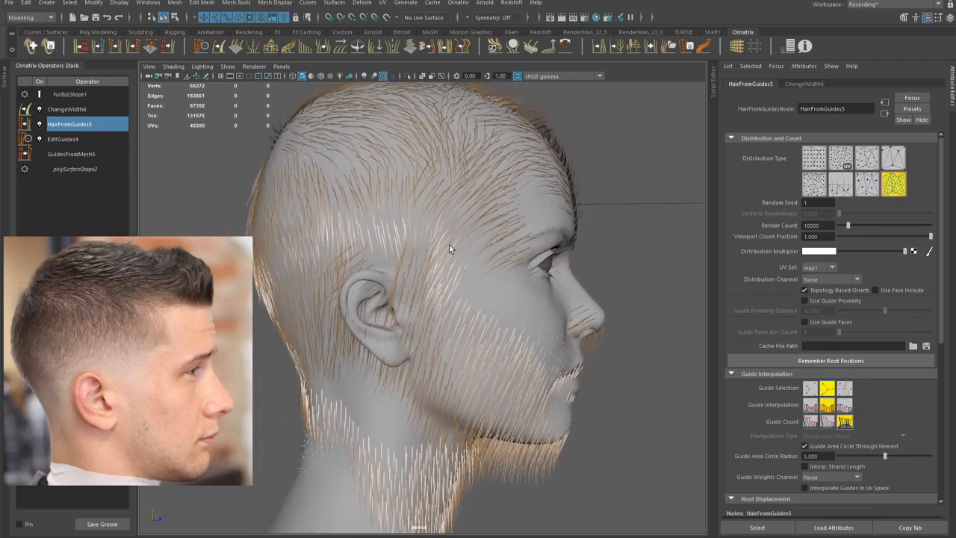
alt+drag(437, 256, 425, 348)
alt+right_drag(425, 346, 537, 247)
mouse_move(537, 248)
alt+mouse_down()
mouse_move(525, 271)
mouse_move(533, 260)
alt+mouse_up()
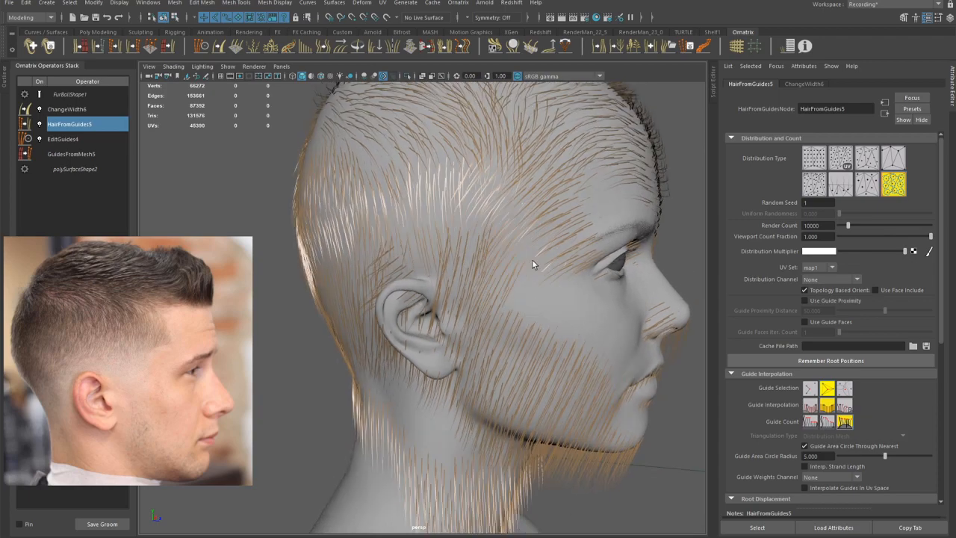
alt+middle_drag(533, 260, 523, 276)
alt+drag(523, 276, 545, 246)
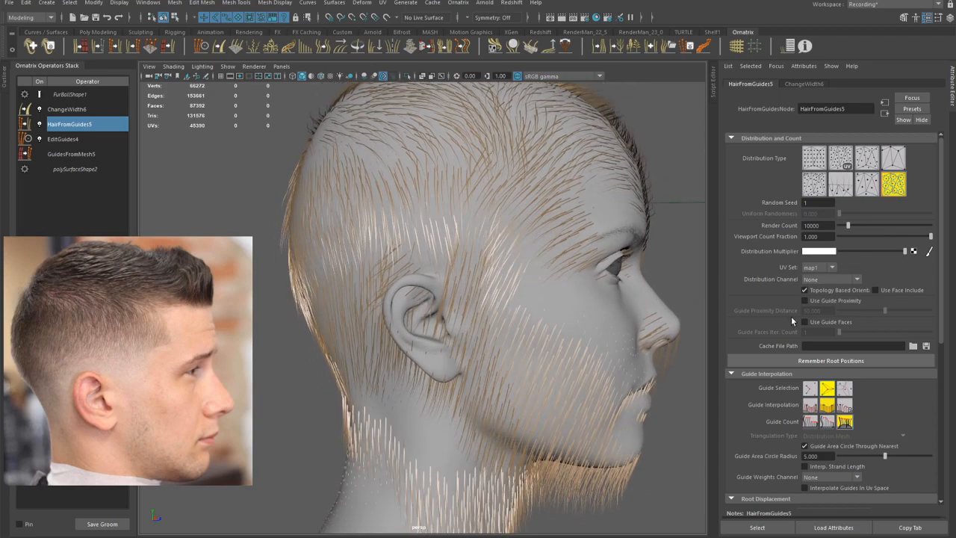
Step: Set the triangulation type of HairFromGuides5 to Nearest-Neighbour Triangulation and review the hair direction against the guides
click(96, 112)
click(89, 127)
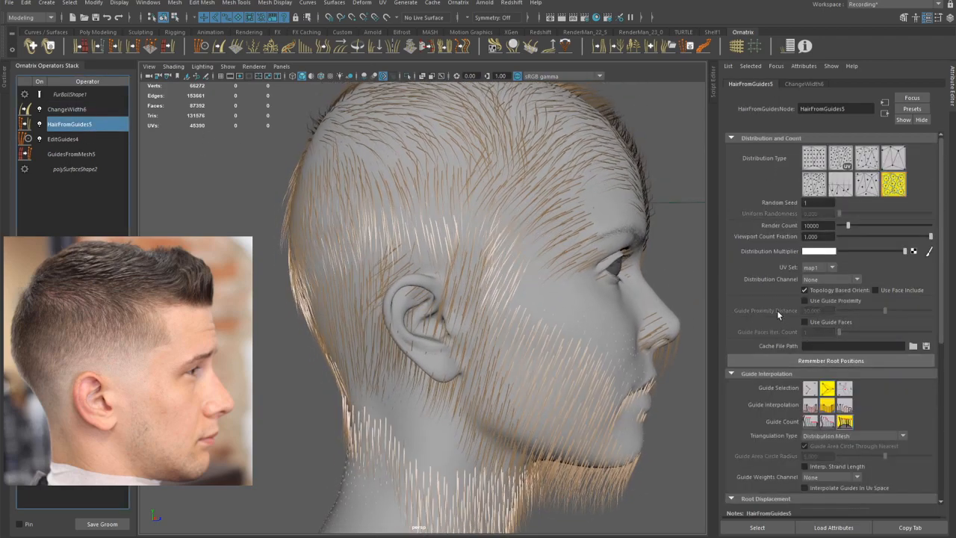
click(819, 440)
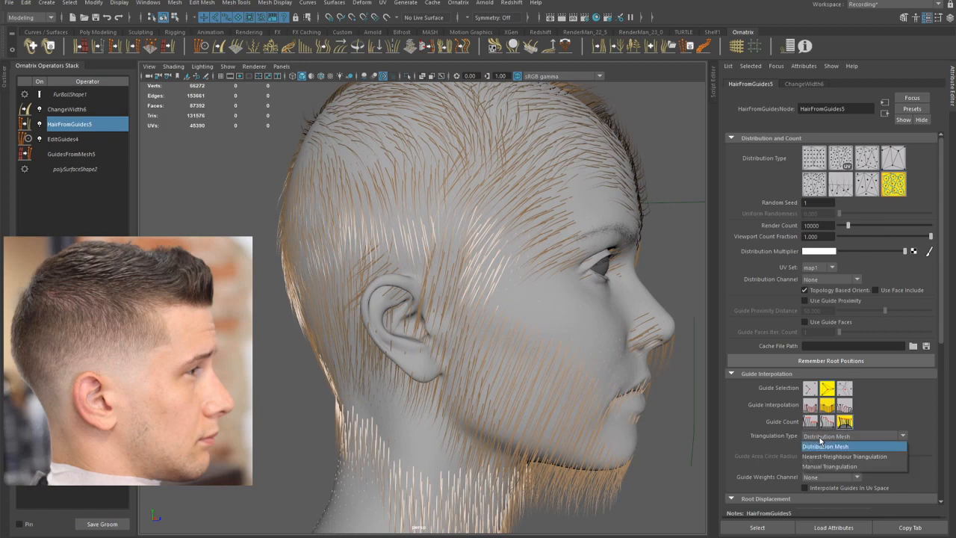
click(859, 456)
alt+drag(513, 302, 448, 278)
click(57, 138)
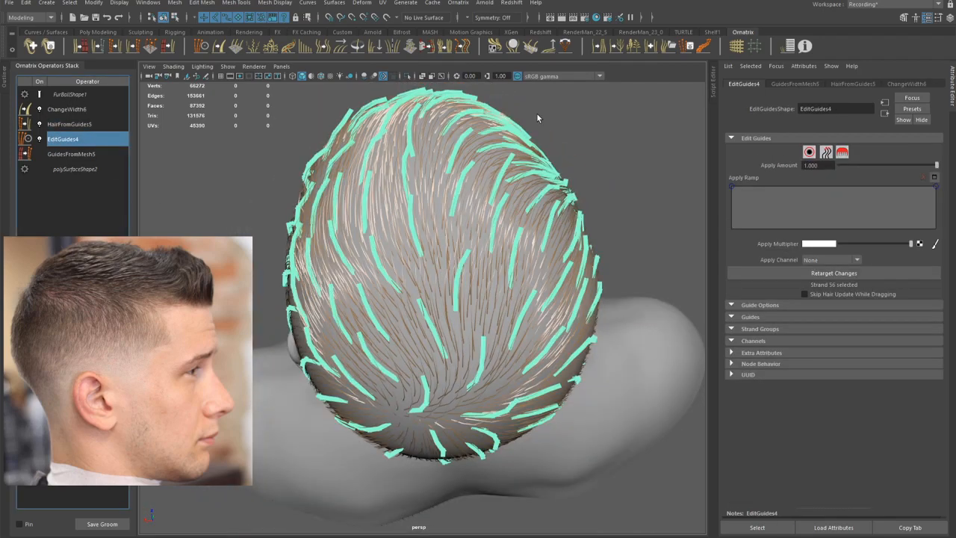
click(69, 124)
alt+drag(490, 243, 569, 178)
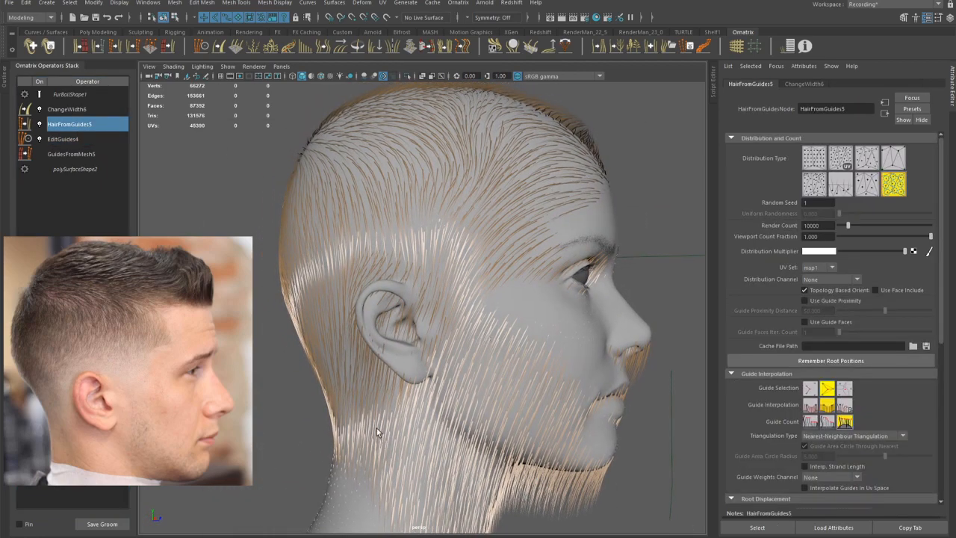
alt+drag(467, 311, 523, 276)
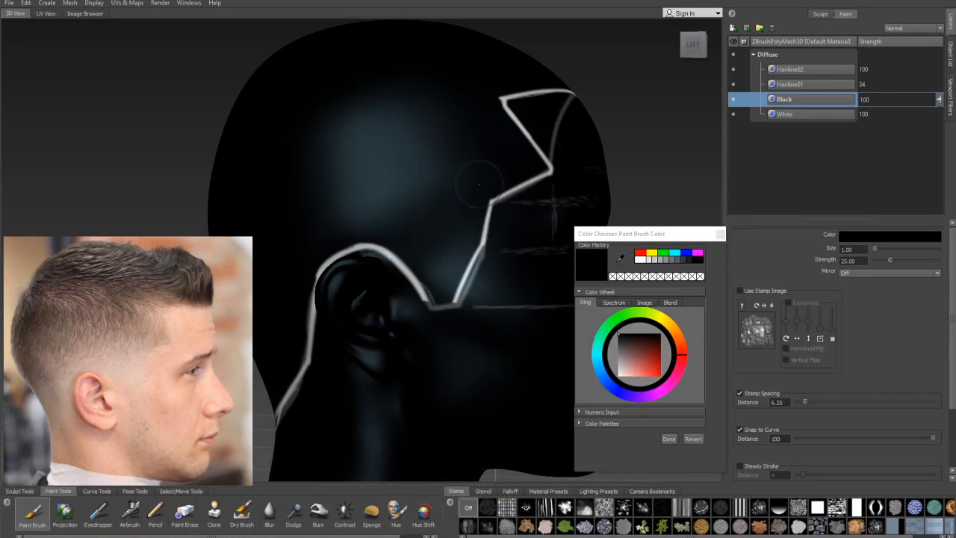
Step: Switch to Mudbox and examine the hairline outline on the side of the head from several angles
mouse_move(479, 184)
alt+mouse_down()
mouse_move(395, 230)
mouse_move(469, 221)
mouse_move(491, 198)
alt+mouse_up()
scroll(395, 230, down, 1)
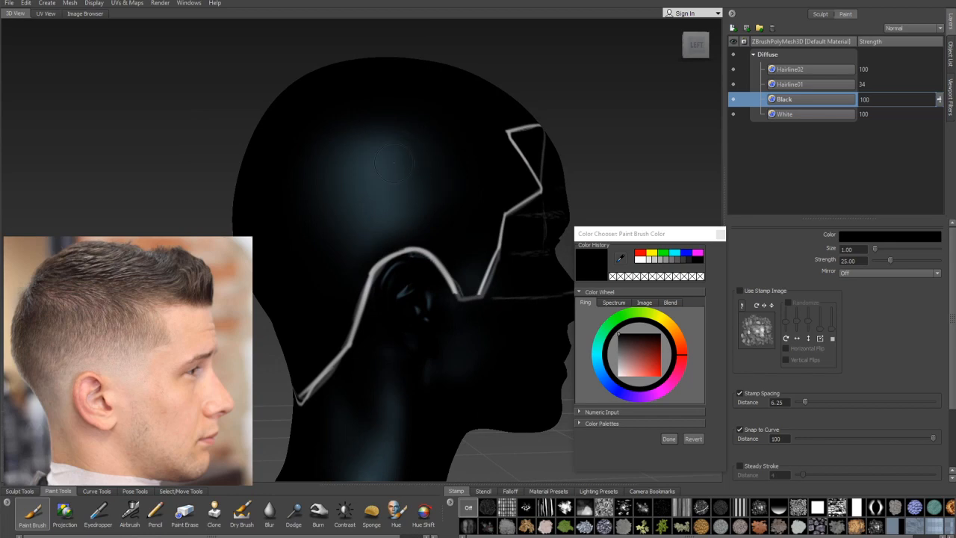
alt+drag(495, 247, 499, 228)
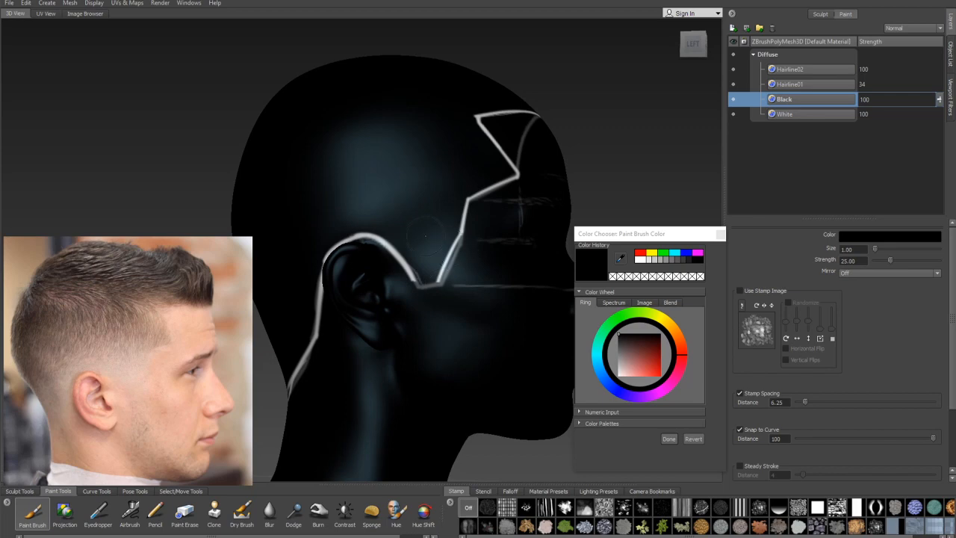
alt+middle_drag(425, 236, 457, 236)
alt+drag(457, 236, 448, 241)
alt+right_drag(448, 240, 463, 240)
alt+middle_drag(461, 169, 427, 193)
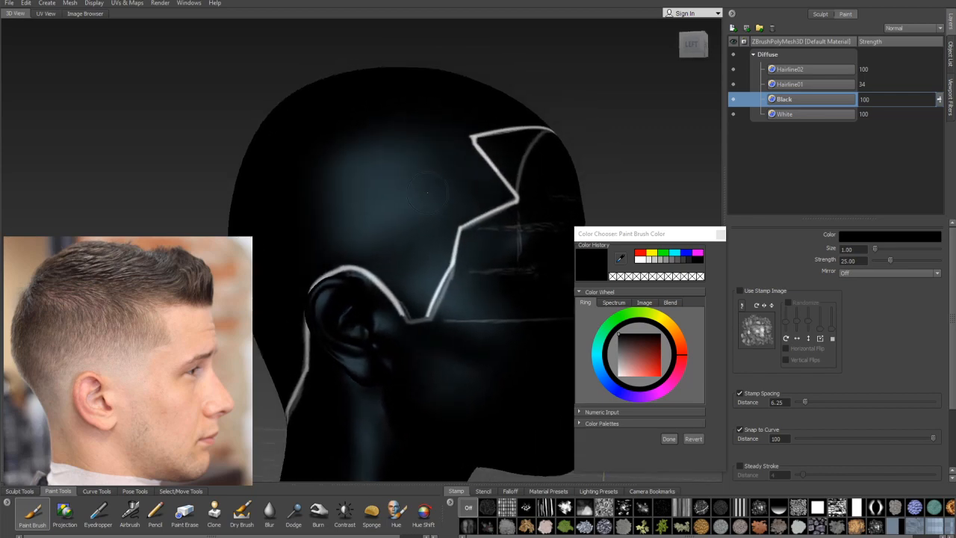
alt+drag(428, 193, 436, 192)
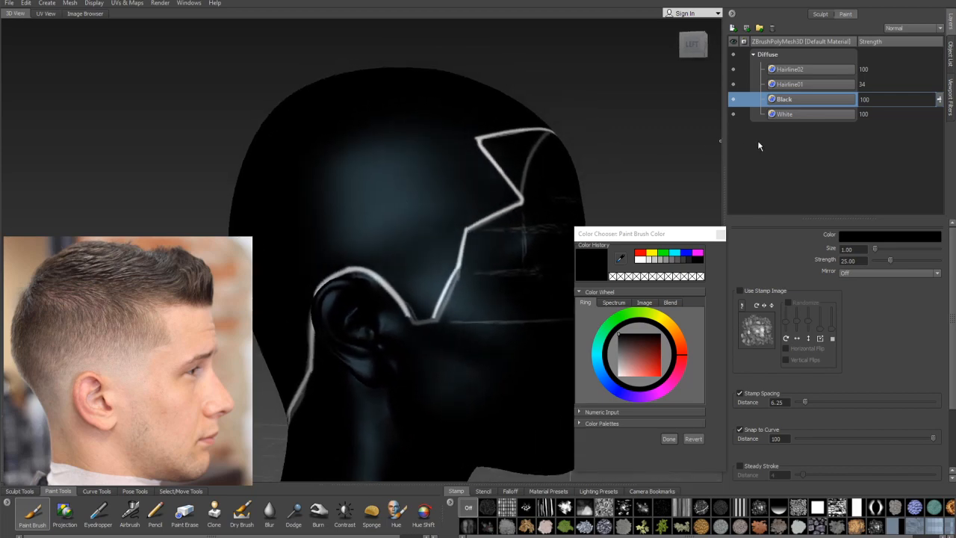
Step: Reduce the Hairline02 layer's strength to 42 and make the Black layer active
click(732, 69)
click(732, 69)
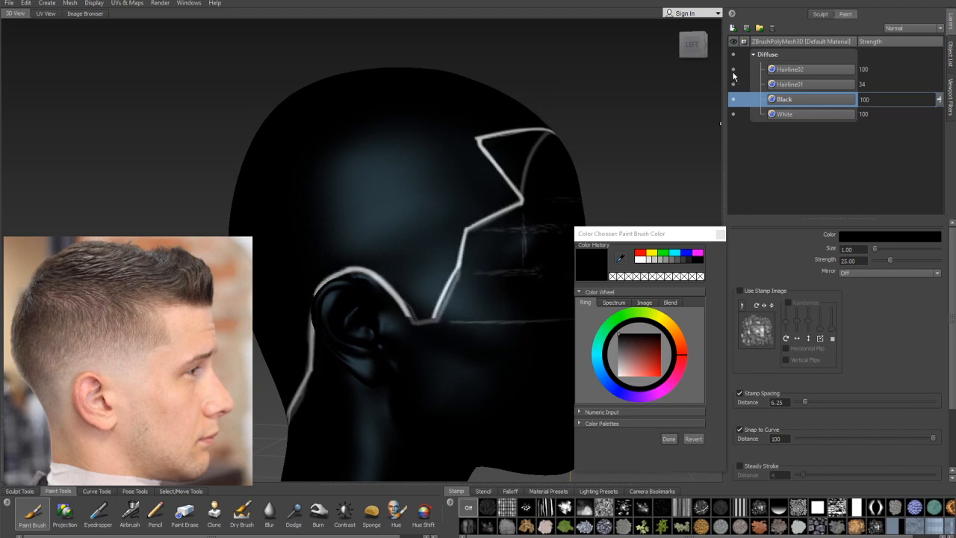
click(821, 70)
drag(939, 76, 930, 132)
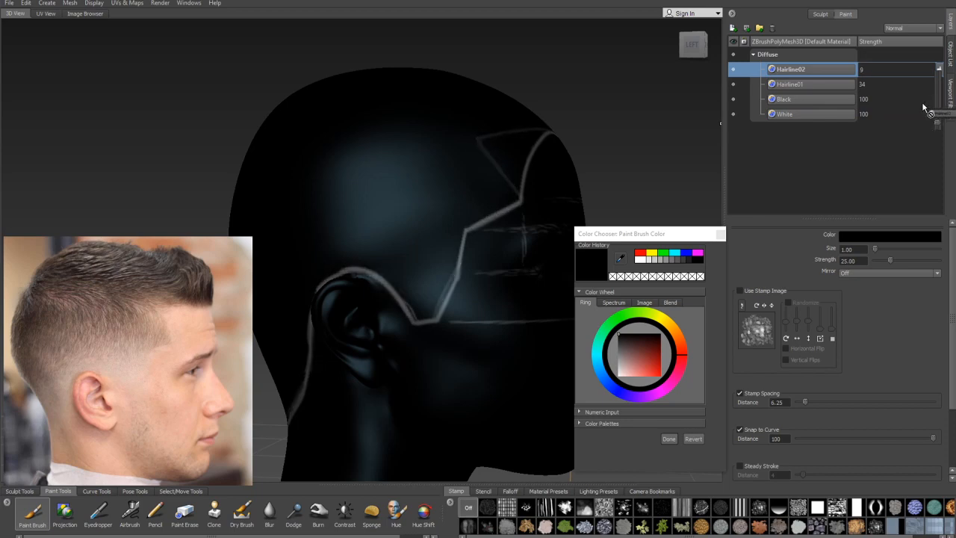
drag(939, 127, 936, 105)
alt+drag(687, 122, 688, 138)
alt+right_drag(688, 137, 705, 138)
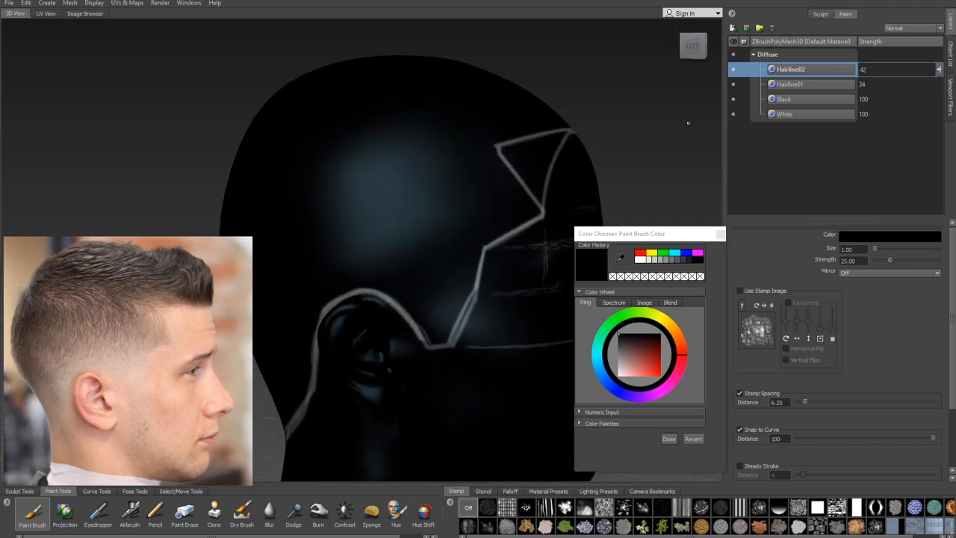
click(821, 101)
mouse_move(553, 160)
alt+middle_down()
mouse_move(549, 117)
mouse_move(554, 144)
alt+middle_up()
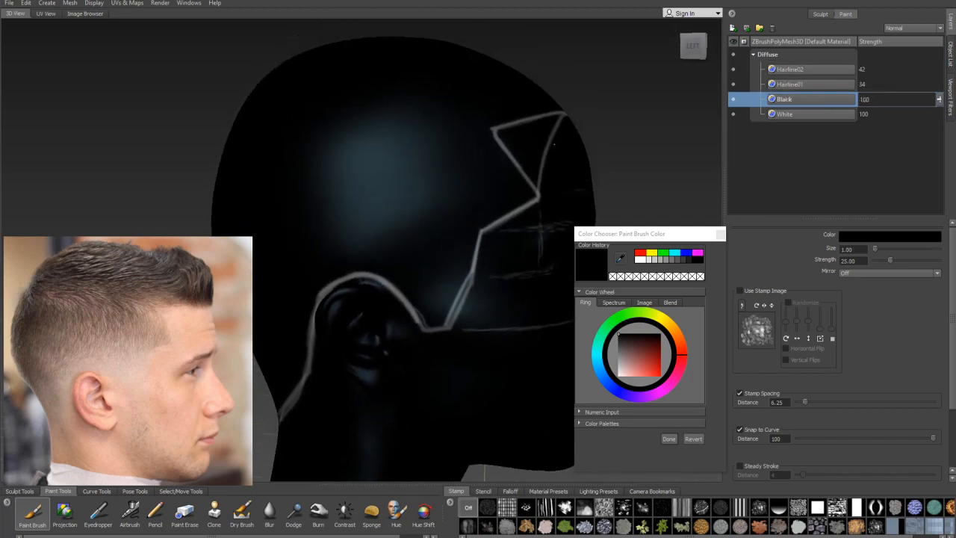
Step: Create a new paint layer above the Black layer and paint a white patch on the side of the head with brush size 1.84
click(731, 28)
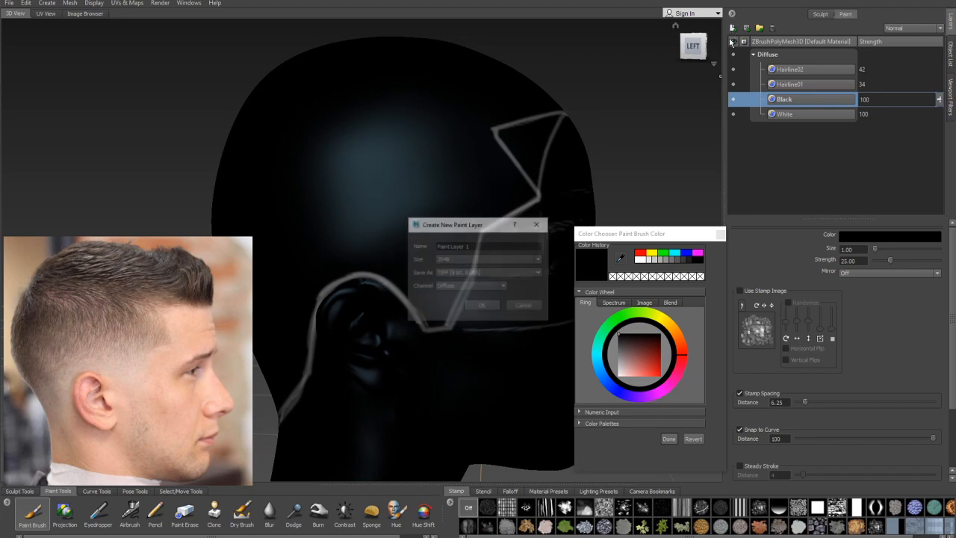
click(482, 304)
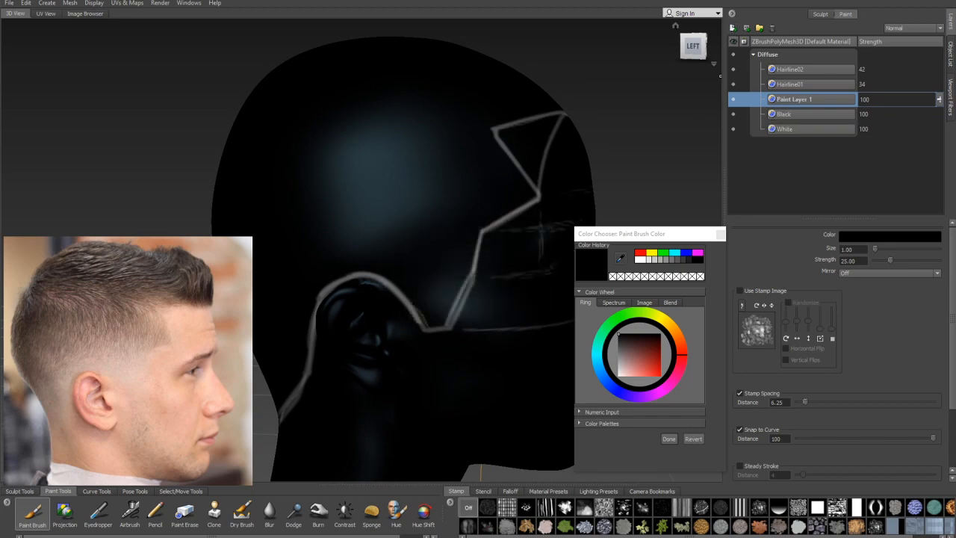
alt+middle_drag(419, 260, 436, 238)
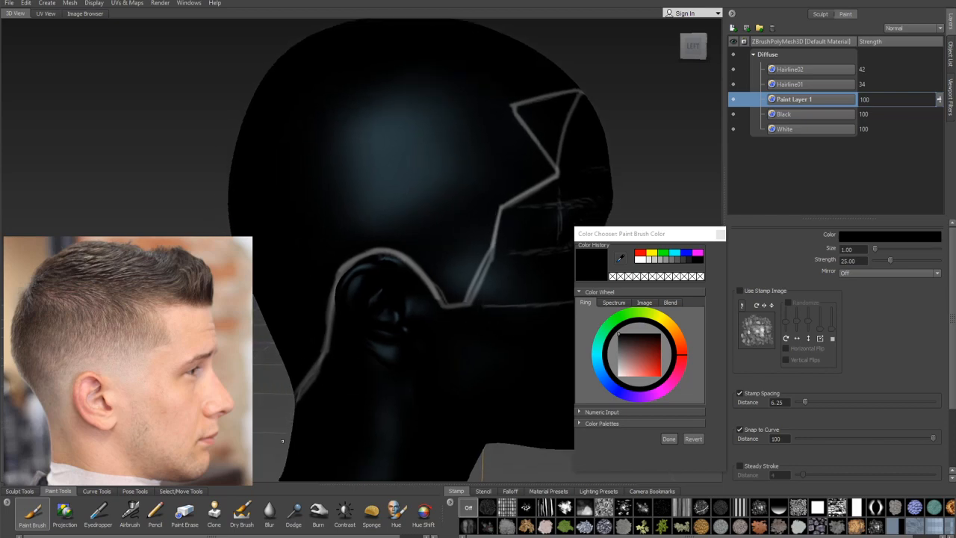
click(640, 259)
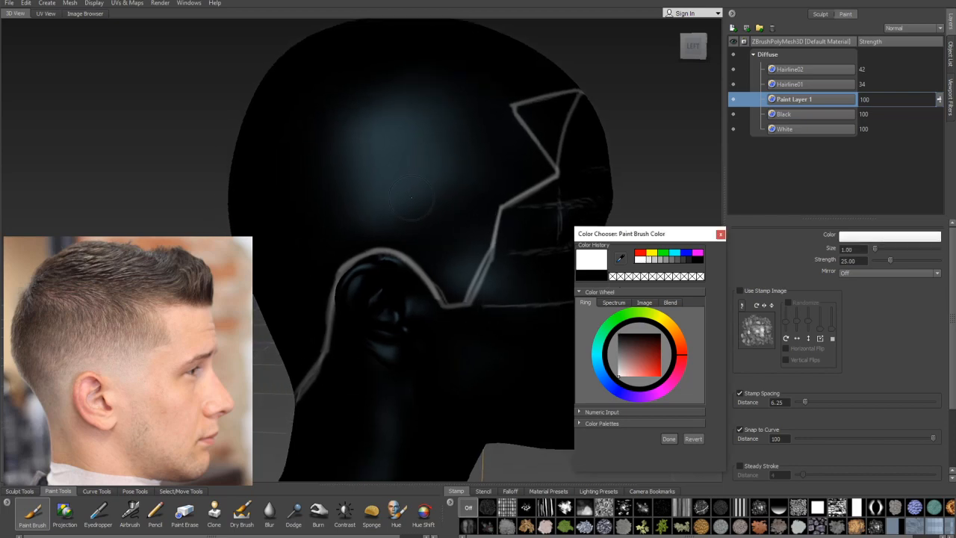
alt+middle_drag(410, 198, 430, 213)
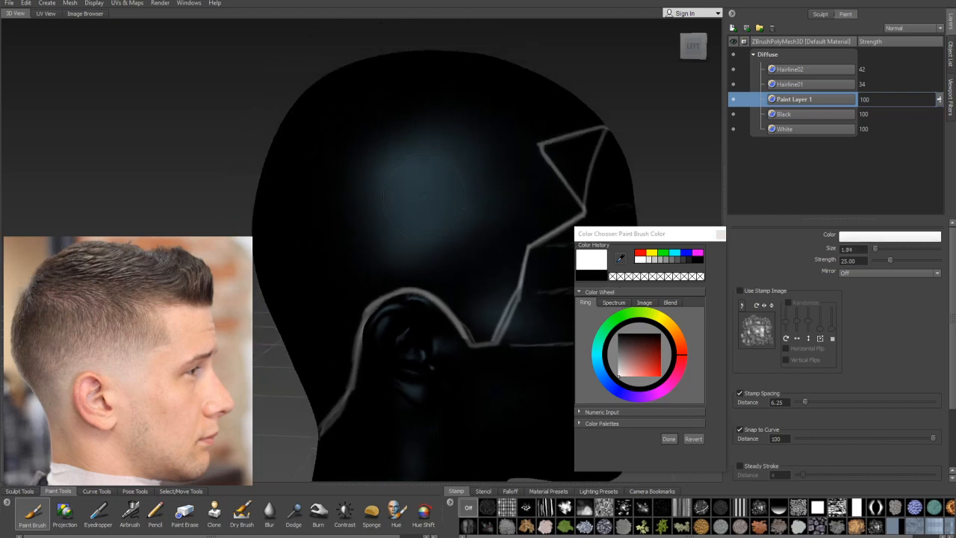
mouse_move(424, 196)
mouse_down()
mouse_move(405, 167)
mouse_move(414, 194)
mouse_move(462, 224)
mouse_up()
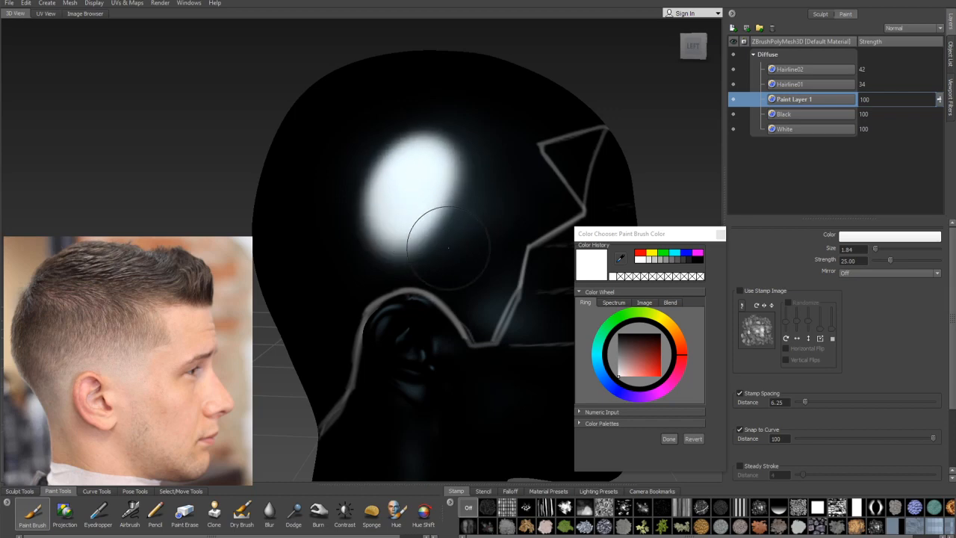
Step: Set the brush strength and the minimum pen-pressure strength to 100, and widen the white patch toward the forehead
alt+middle_drag(437, 267, 429, 245)
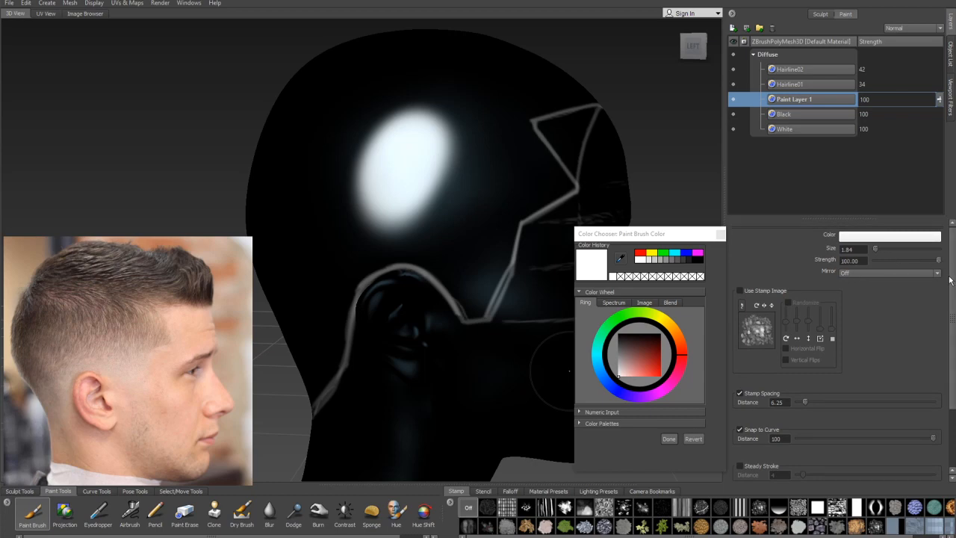
scroll(951, 284, down, 3)
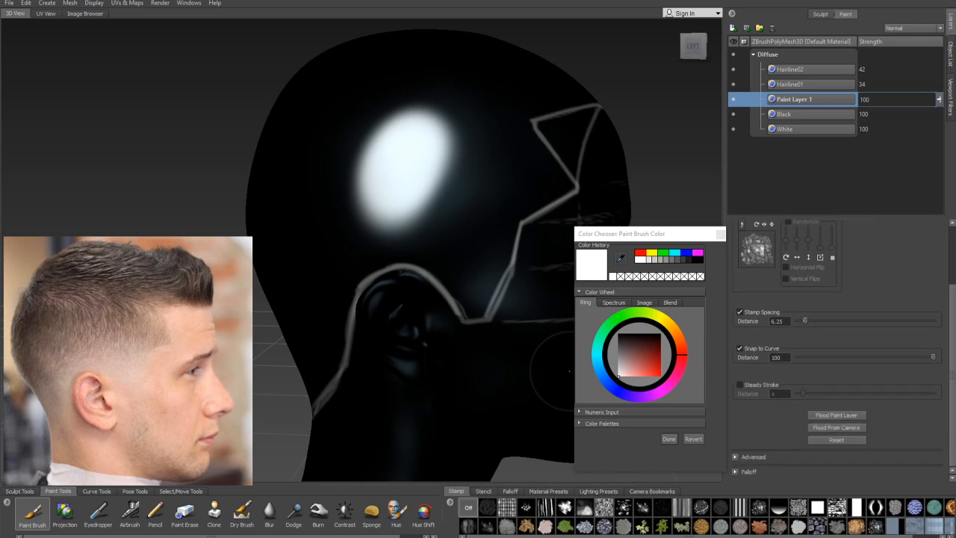
click(743, 457)
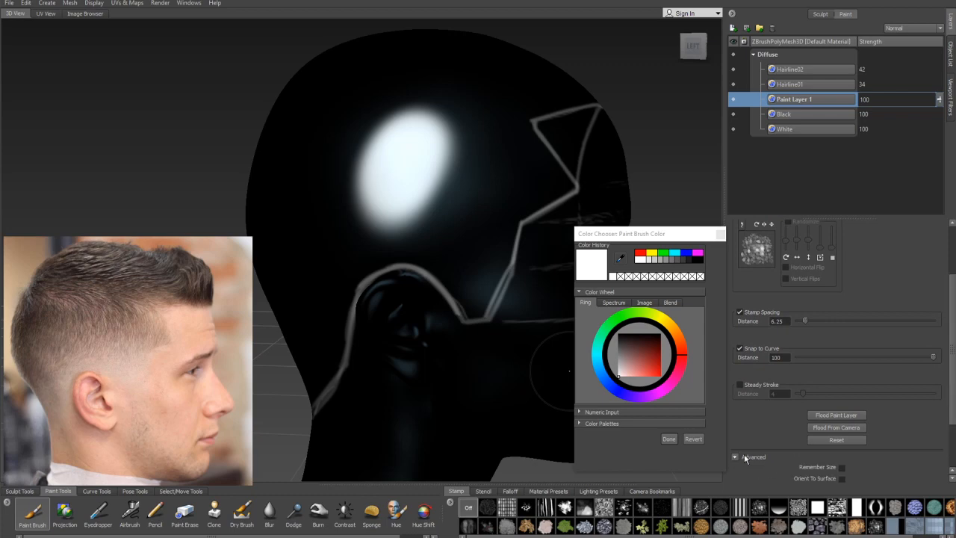
scroll(952, 348, down, 3)
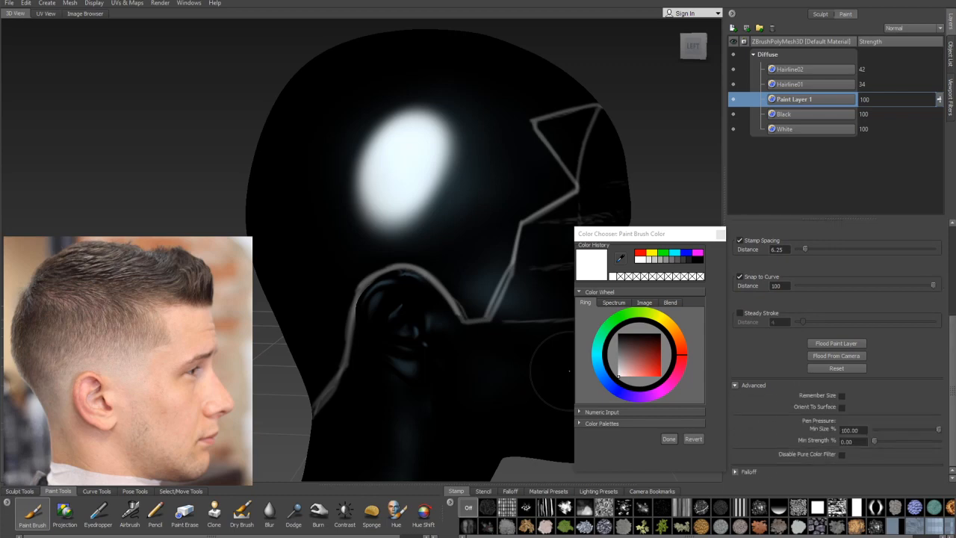
drag(872, 440, 908, 444)
mouse_move(431, 183)
mouse_down()
mouse_move(448, 179)
mouse_move(459, 158)
mouse_up()
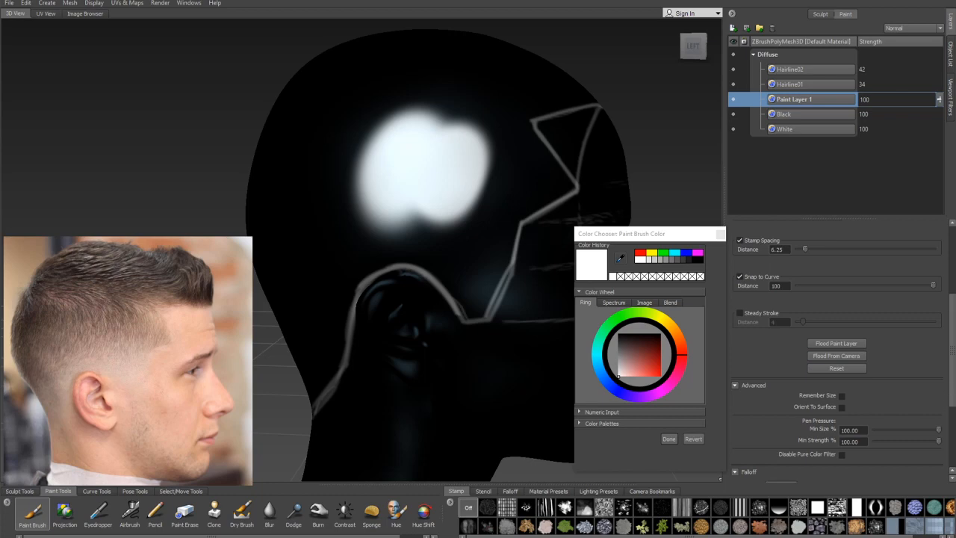
Step: Flatten the brush falloff curve along its upper edge and add a white test stroke to the patch's forehead side
click(736, 473)
scroll(913, 444, down, 5)
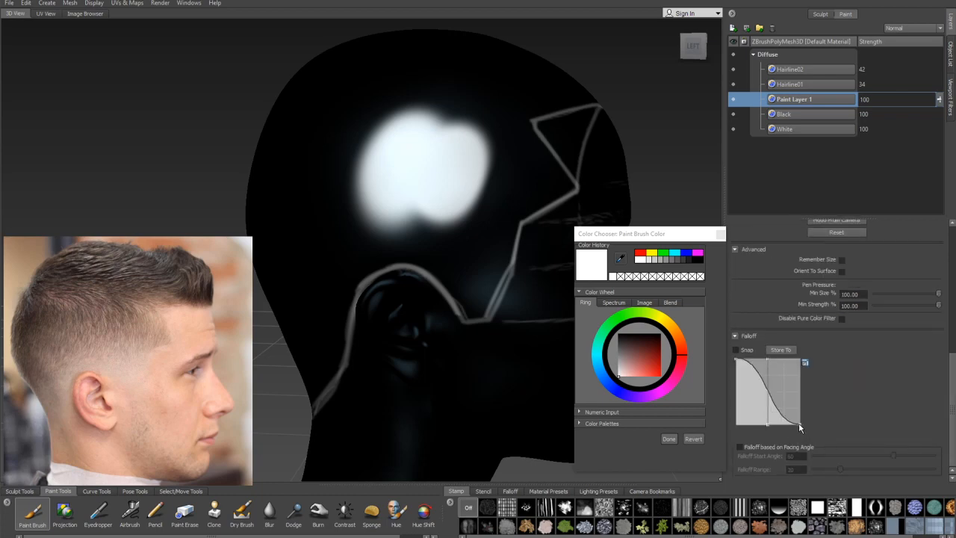
drag(765, 426, 765, 385)
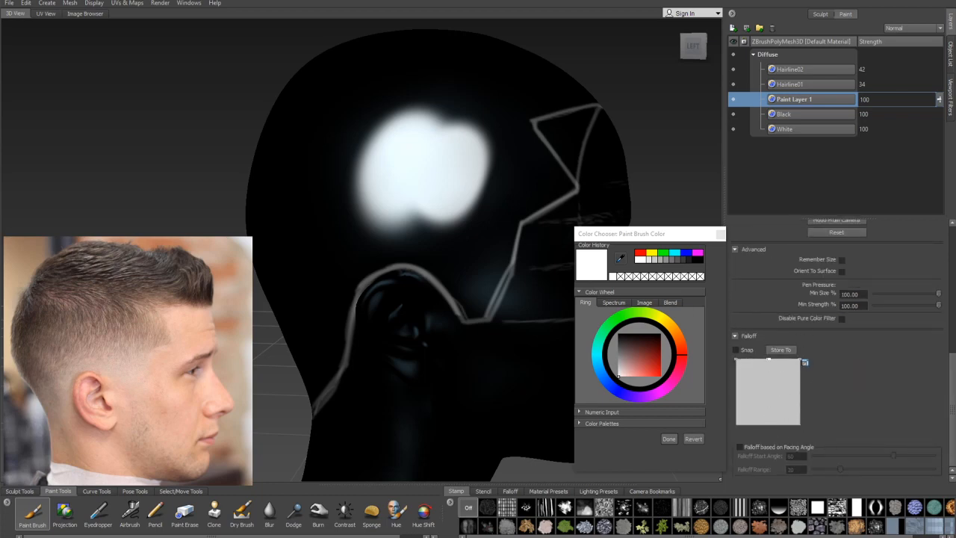
mouse_move(446, 184)
mouse_down()
mouse_move(473, 180)
mouse_move(474, 196)
mouse_up()
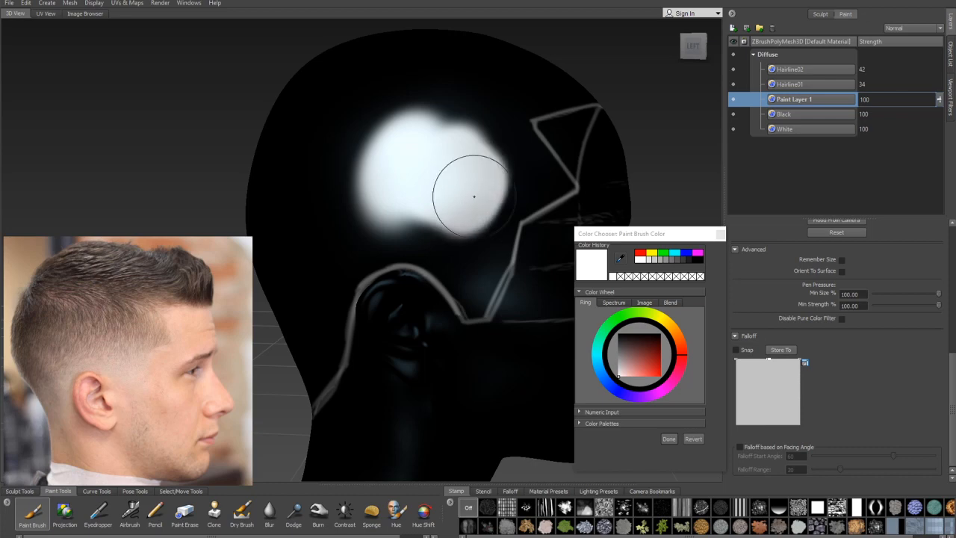
Step: Review the brush settings and extend the white patch down toward the ear
drag(951, 414, 953, 387)
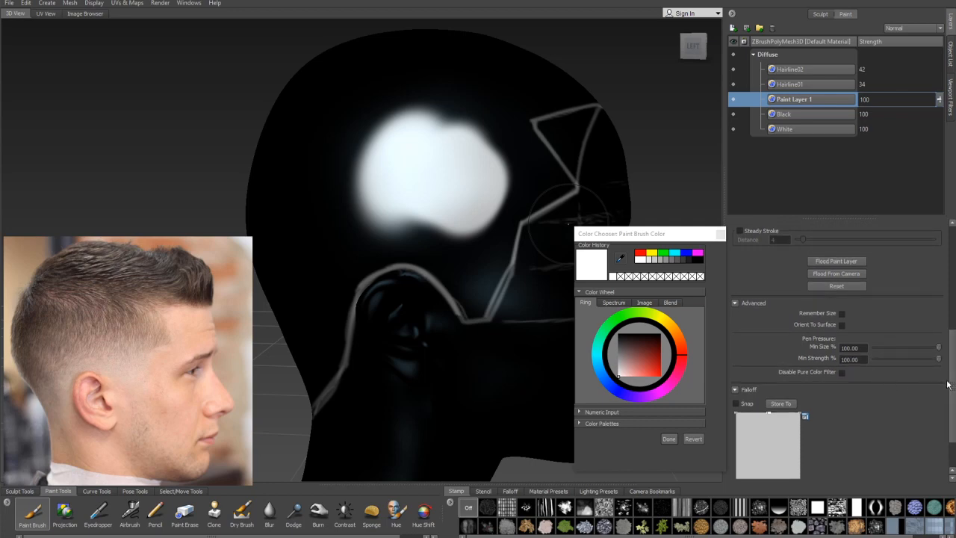
drag(951, 385, 946, 258)
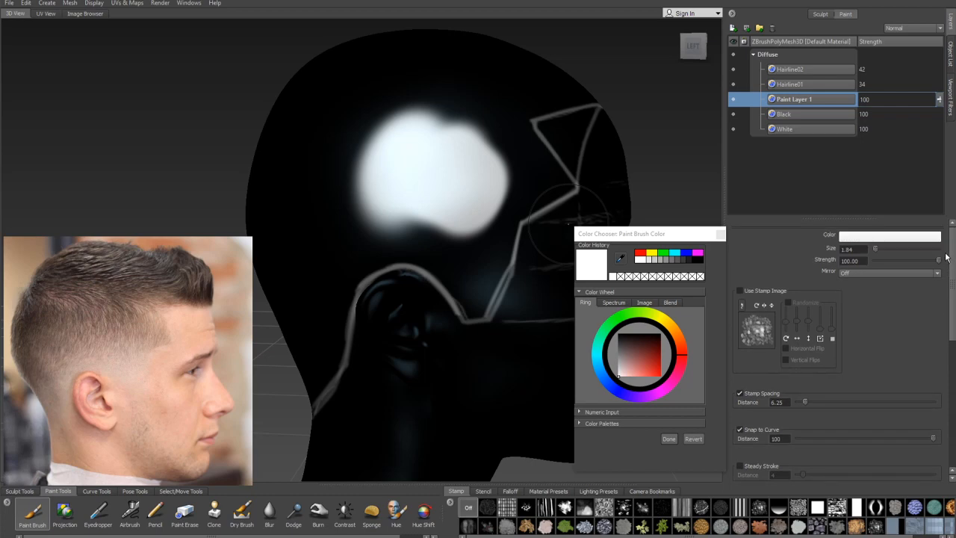
drag(946, 258, 942, 412)
drag(451, 162, 467, 218)
scroll(444, 197, up, 4)
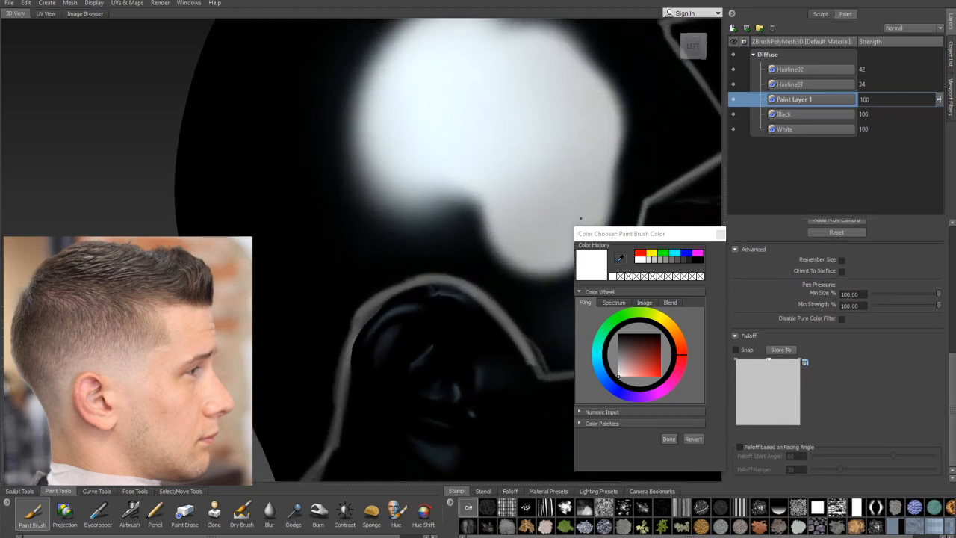
mouse_move(438, 207)
mouse_down()
mouse_move(452, 215)
mouse_move(377, 202)
mouse_up()
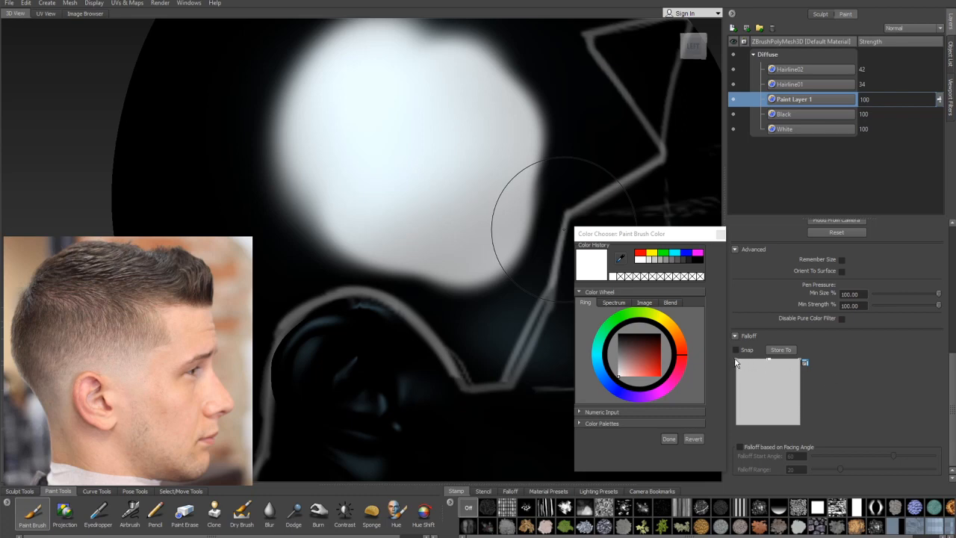
Step: Flatten the brush falloff curve along its lower edge and extend the white patch toward the back of the head
drag(736, 361, 734, 419)
drag(767, 364, 776, 401)
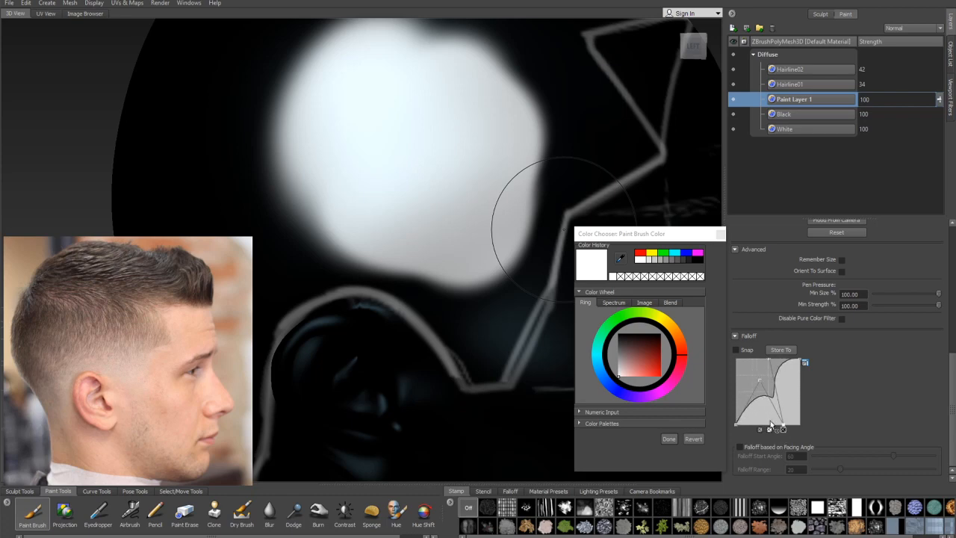
click(768, 430)
drag(760, 380, 761, 422)
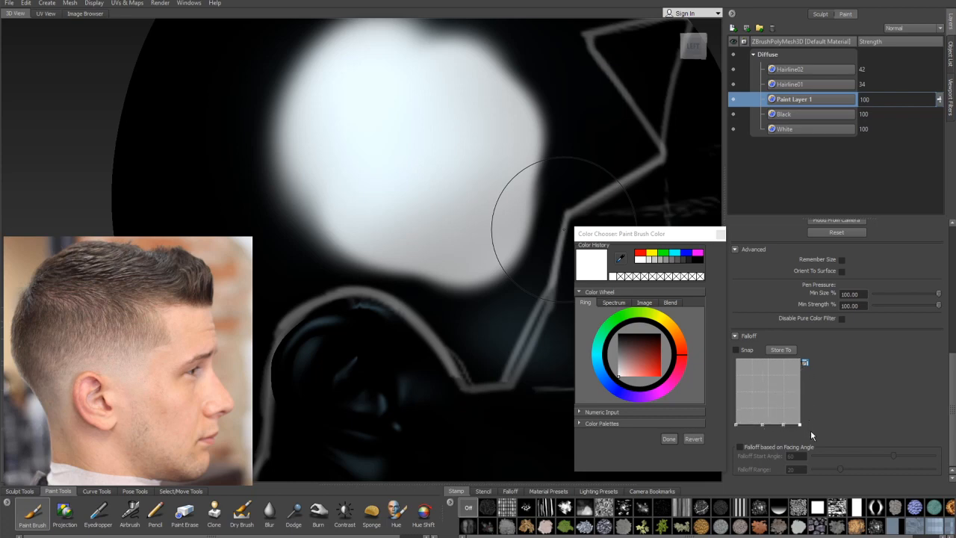
mouse_move(416, 213)
mouse_down()
mouse_move(296, 201)
mouse_move(321, 128)
mouse_move(226, 159)
mouse_move(322, 130)
mouse_up()
alt+middle_drag(420, 203, 446, 230)
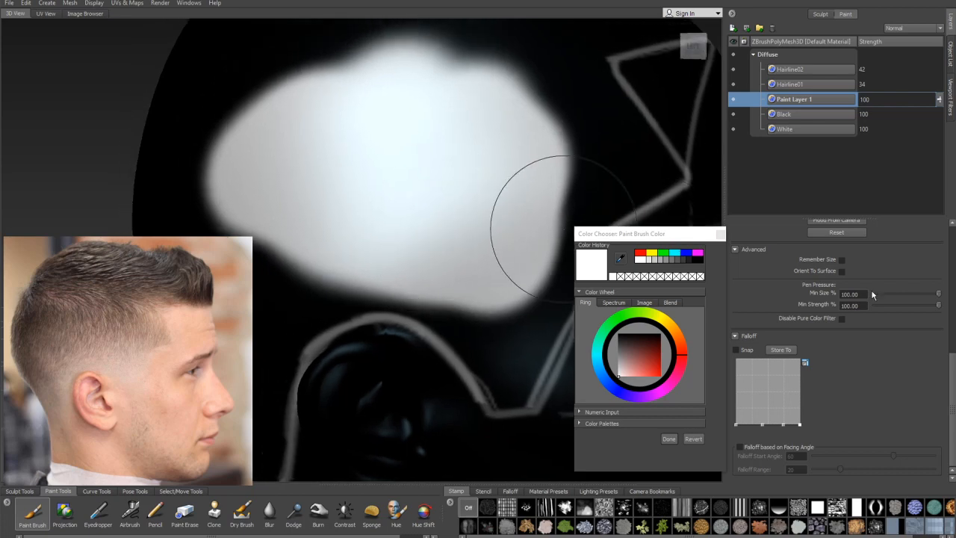
Step: Resize the brush to 1.80 and paint the side of the head white up to the temple hairline
alt+middle_drag(398, 193, 429, 220)
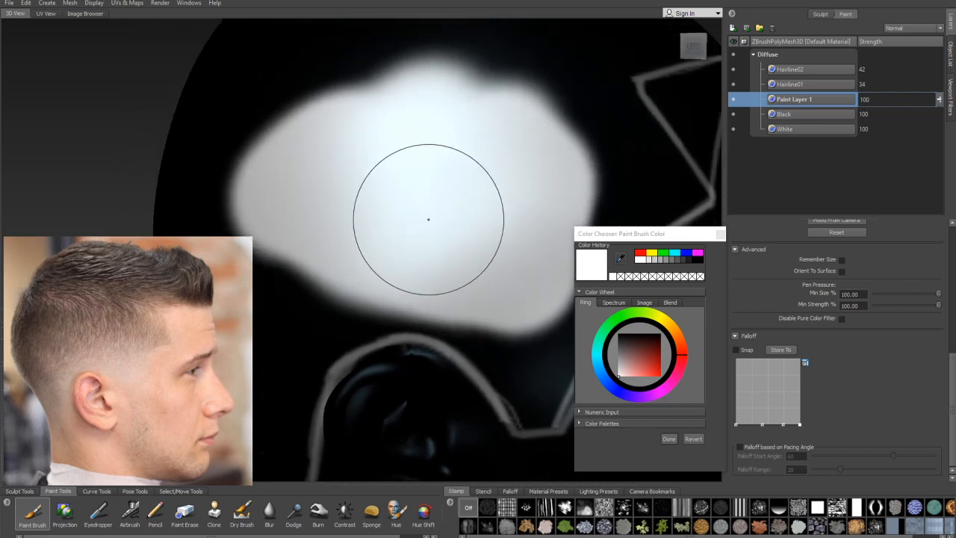
alt+right_drag(429, 220, 429, 235)
key(b)
drag(433, 220, 409, 220)
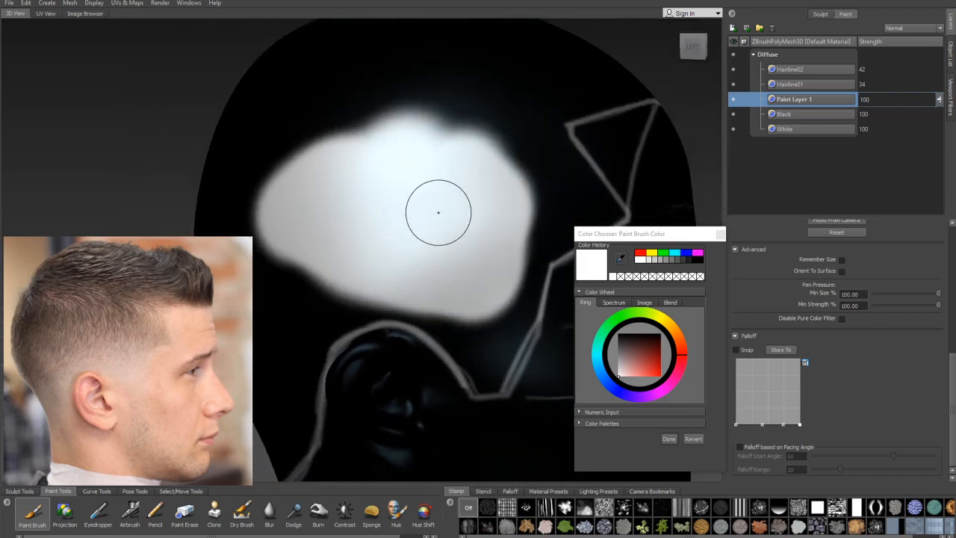
alt+middle_drag(438, 212, 356, 224)
mouse_move(425, 204)
mouse_down()
mouse_move(420, 335)
mouse_move(464, 231)
mouse_move(482, 220)
mouse_move(483, 233)
mouse_move(504, 224)
mouse_move(473, 246)
mouse_move(528, 214)
mouse_move(473, 153)
mouse_move(476, 127)
mouse_move(483, 142)
mouse_move(408, 204)
mouse_move(378, 141)
mouse_move(378, 161)
mouse_move(412, 203)
mouse_move(401, 188)
mouse_up()
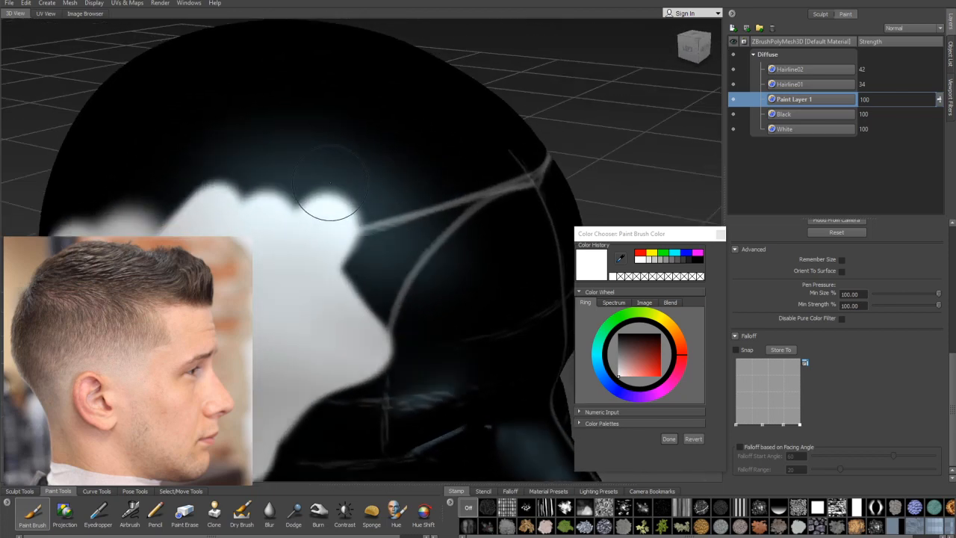
Step: Paint a white band along the front hairline across the top of the forehead
mouse_move(331, 194)
mouse_down()
mouse_move(319, 229)
mouse_move(324, 282)
mouse_move(339, 224)
mouse_move(508, 154)
mouse_move(396, 199)
mouse_move(289, 202)
mouse_move(320, 196)
mouse_move(303, 175)
mouse_move(352, 199)
mouse_move(346, 207)
mouse_move(523, 183)
mouse_up()
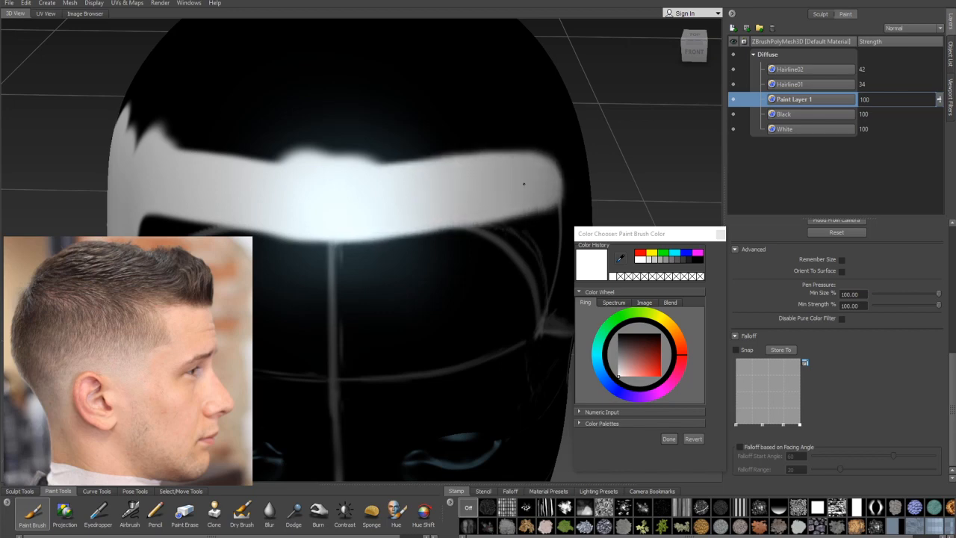
mouse_move(416, 188)
alt+mouse_down()
mouse_move(363, 176)
mouse_move(406, 153)
mouse_move(441, 180)
mouse_move(412, 142)
mouse_move(396, 201)
mouse_move(363, 249)
mouse_move(446, 277)
mouse_move(375, 276)
mouse_move(411, 294)
mouse_move(363, 276)
mouse_move(468, 326)
mouse_move(433, 233)
mouse_move(408, 222)
mouse_move(416, 252)
mouse_move(404, 249)
mouse_move(394, 284)
mouse_move(441, 380)
mouse_move(473, 374)
mouse_move(477, 362)
alt+mouse_up()
mouse_move(466, 312)
alt+mouse_down()
mouse_move(442, 303)
mouse_move(416, 274)
alt+mouse_up()
Step: Paint white along the hairline on the opposite side of the head, behind the ear, and across the nape
mouse_move(415, 277)
mouse_down()
mouse_move(457, 258)
mouse_move(410, 258)
mouse_move(373, 180)
mouse_up()
alt+drag(454, 250, 388, 243)
mouse_move(388, 217)
mouse_down()
mouse_move(475, 202)
mouse_move(420, 203)
mouse_move(480, 218)
mouse_move(380, 192)
mouse_move(369, 235)
mouse_move(297, 191)
mouse_move(416, 277)
mouse_move(327, 204)
mouse_move(414, 339)
mouse_move(390, 320)
mouse_move(411, 333)
mouse_move(356, 233)
mouse_up()
mouse_move(332, 200)
mouse_down()
mouse_move(403, 281)
mouse_move(378, 261)
mouse_move(435, 290)
mouse_move(494, 359)
mouse_move(420, 331)
mouse_move(393, 341)
mouse_move(434, 353)
mouse_move(486, 348)
mouse_move(366, 228)
mouse_move(498, 239)
mouse_move(430, 205)
mouse_move(431, 153)
mouse_move(391, 145)
mouse_move(447, 206)
mouse_move(431, 197)
mouse_move(453, 184)
mouse_up()
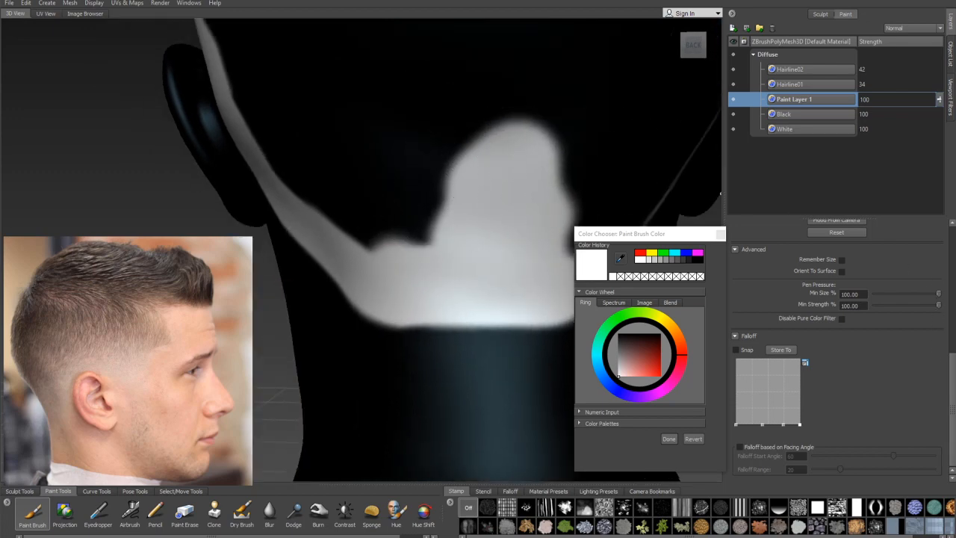
scroll(858, 274, up, 10)
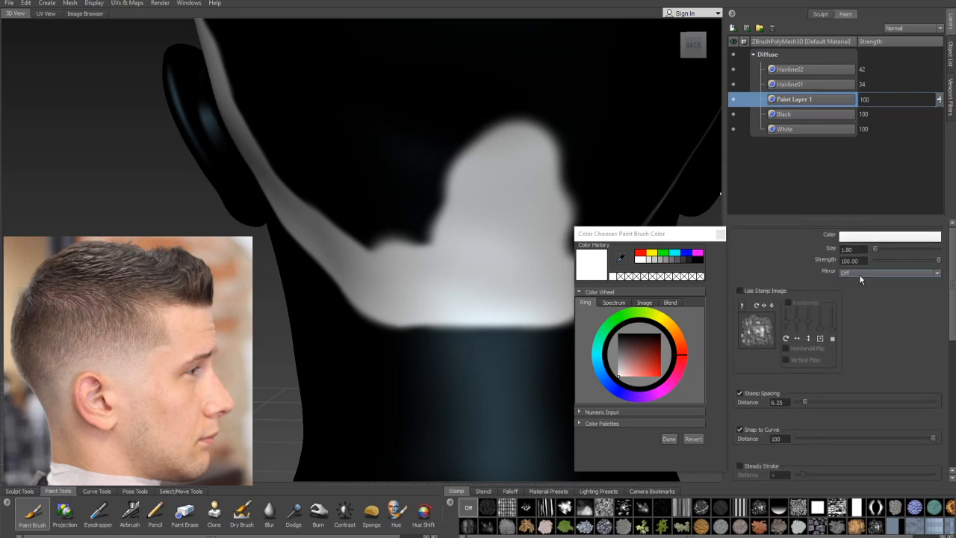
mouse_move(441, 202)
mouse_down()
mouse_move(416, 187)
mouse_move(431, 227)
mouse_move(425, 271)
mouse_move(448, 224)
mouse_up()
mouse_move(442, 210)
mouse_down()
mouse_move(437, 231)
mouse_move(408, 249)
mouse_move(381, 211)
mouse_up()
Step: Paint white behind the ear on the head's left-view side to join the side patch with the nape
alt+right_drag(396, 209, 418, 190)
alt+drag(417, 190, 272, 191)
alt+drag(422, 173, 288, 198)
alt+middle_drag(288, 199, 390, 199)
mouse_move(439, 150)
alt+mouse_down()
mouse_move(371, 173)
mouse_move(586, 139)
alt+mouse_up()
alt+right_drag(403, 150, 459, 139)
alt+middle_drag(249, 88, 461, 175)
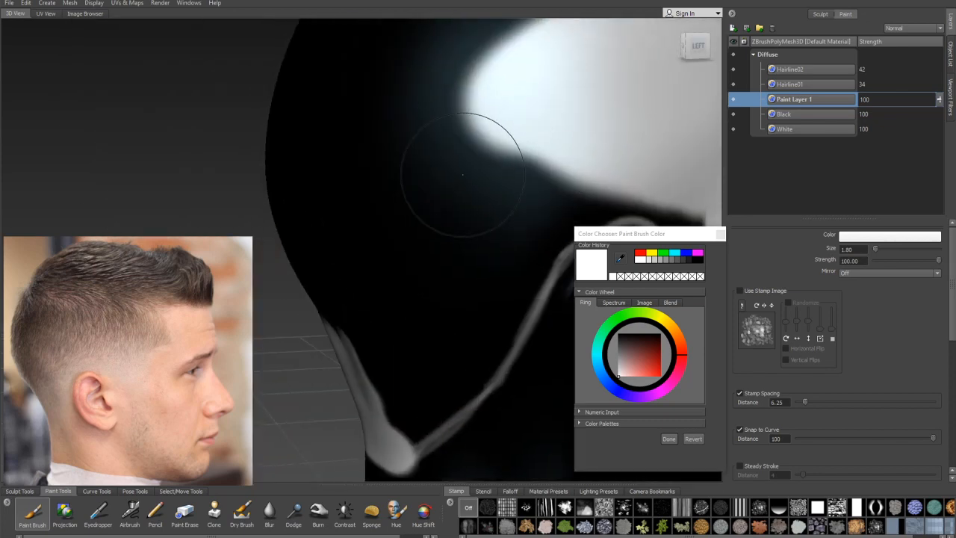
mouse_move(463, 136)
mouse_down()
mouse_move(441, 167)
mouse_move(488, 129)
mouse_move(422, 306)
mouse_up()
alt+drag(418, 247, 508, 239)
mouse_move(507, 224)
mouse_down()
mouse_move(440, 321)
mouse_move(480, 284)
mouse_move(472, 297)
mouse_up()
alt+drag(433, 254, 410, 239)
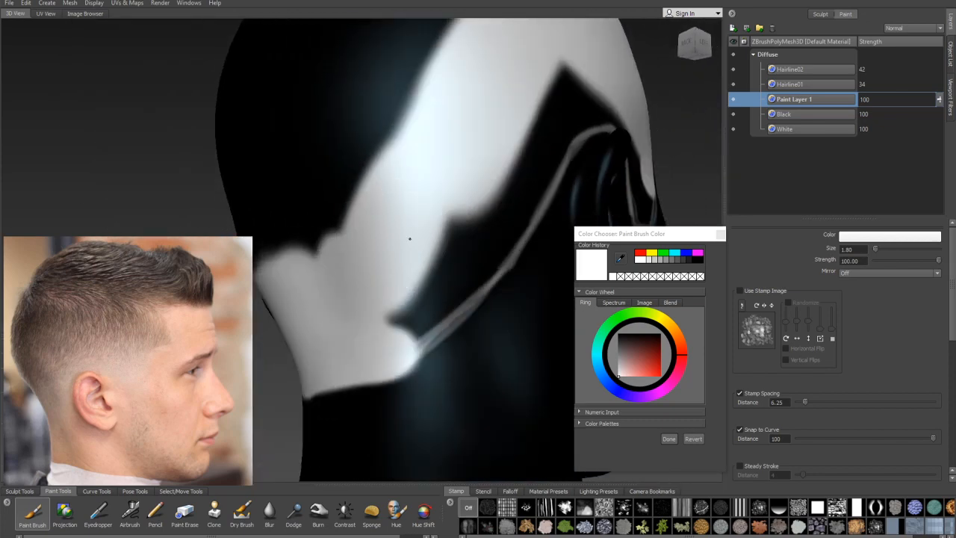
Step: Reduce the brush size to 1.24 and fill white up to the hairline behind and above the ear
alt+right_drag(410, 239, 440, 239)
mouse_move(461, 190)
mouse_down()
mouse_move(404, 291)
mouse_move(414, 318)
mouse_move(489, 245)
mouse_up()
alt+drag(453, 204, 441, 230)
mouse_move(472, 181)
alt+mouse_down()
mouse_move(448, 143)
mouse_move(397, 264)
mouse_move(415, 275)
mouse_move(428, 260)
mouse_move(493, 127)
mouse_move(448, 152)
mouse_move(408, 134)
alt+mouse_up()
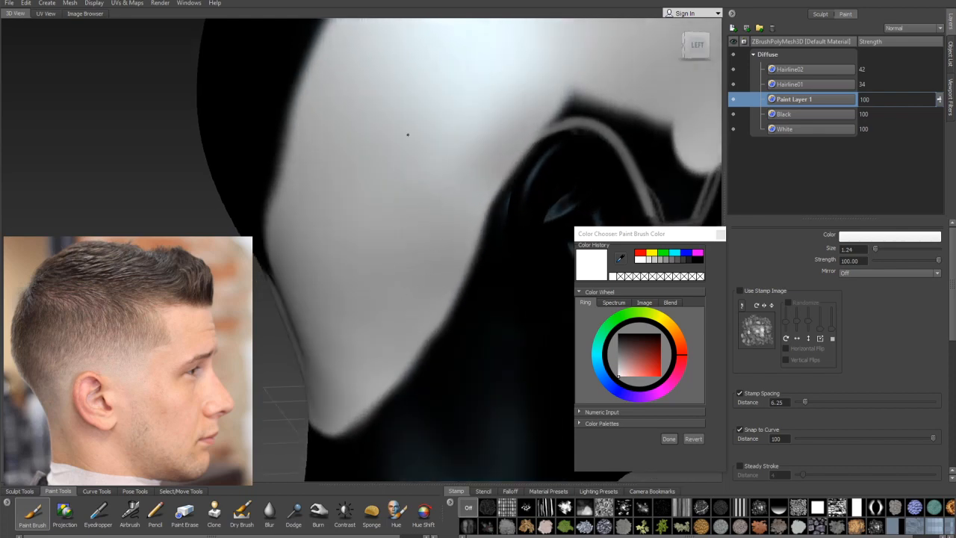
mouse_move(513, 69)
mouse_down()
mouse_move(571, 109)
mouse_move(578, 85)
mouse_up()
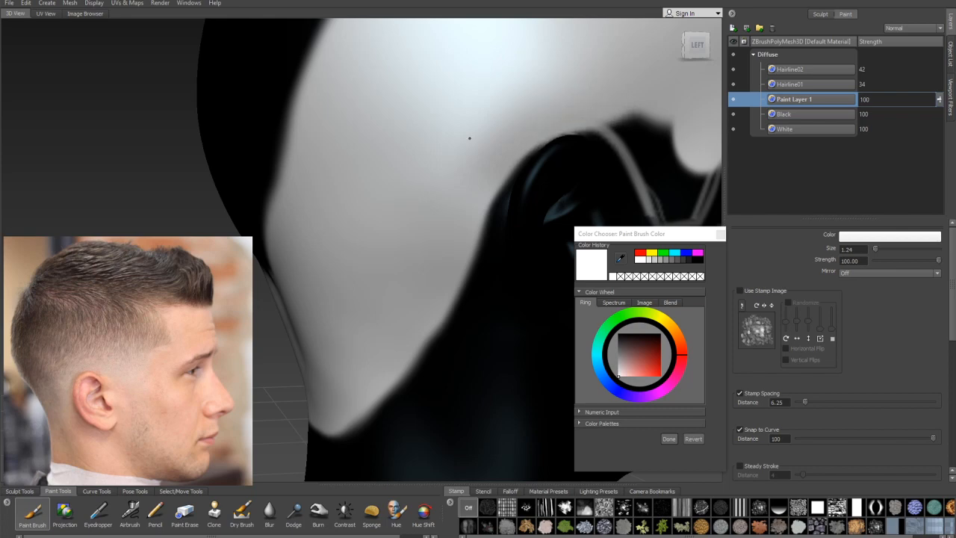
Step: Fill white along the sideburn edge and round the temple toward the front hairline
alt+drag(491, 171, 418, 194)
mouse_move(479, 151)
mouse_down()
mouse_move(490, 164)
mouse_move(403, 130)
mouse_move(493, 203)
mouse_move(455, 177)
mouse_move(504, 232)
mouse_move(542, 240)
mouse_move(492, 237)
mouse_up()
mouse_move(482, 196)
alt+mouse_down()
mouse_move(459, 260)
mouse_move(426, 187)
mouse_move(412, 197)
mouse_move(441, 186)
alt+mouse_up()
mouse_move(442, 185)
mouse_down()
mouse_move(418, 194)
mouse_move(440, 133)
mouse_move(489, 82)
mouse_up()
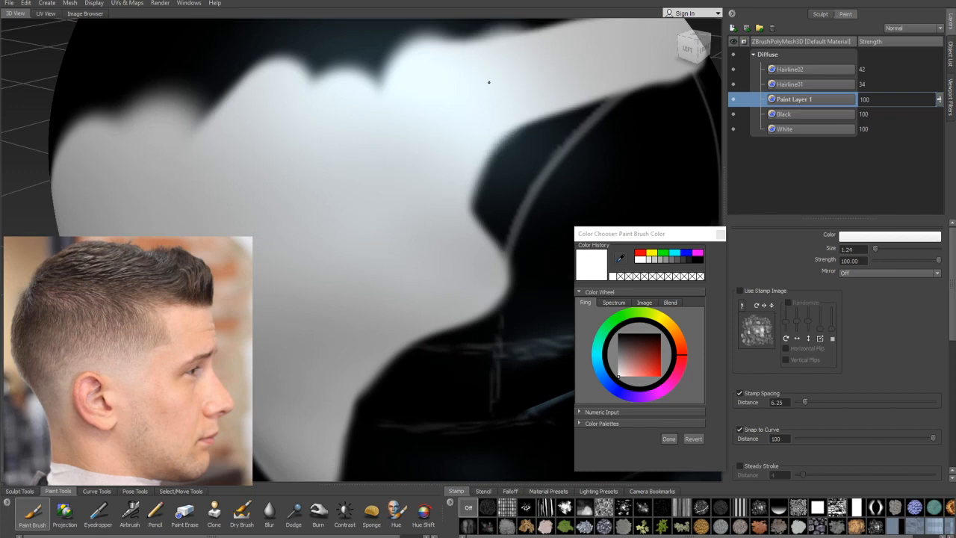
Step: Smooth the white area at the temple and round the recessed hairline corner on the opposite side of the forehead
drag(429, 206, 474, 127)
mouse_move(475, 127)
alt+mouse_down()
mouse_move(324, 166)
mouse_move(517, 172)
alt+mouse_up()
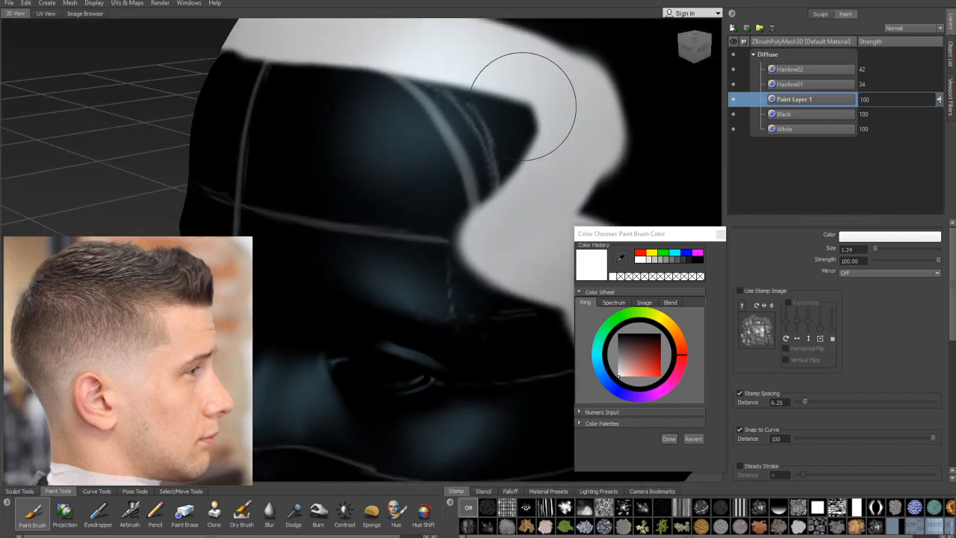
mouse_move(523, 107)
mouse_down()
mouse_move(551, 104)
mouse_move(533, 96)
mouse_move(554, 201)
mouse_up()
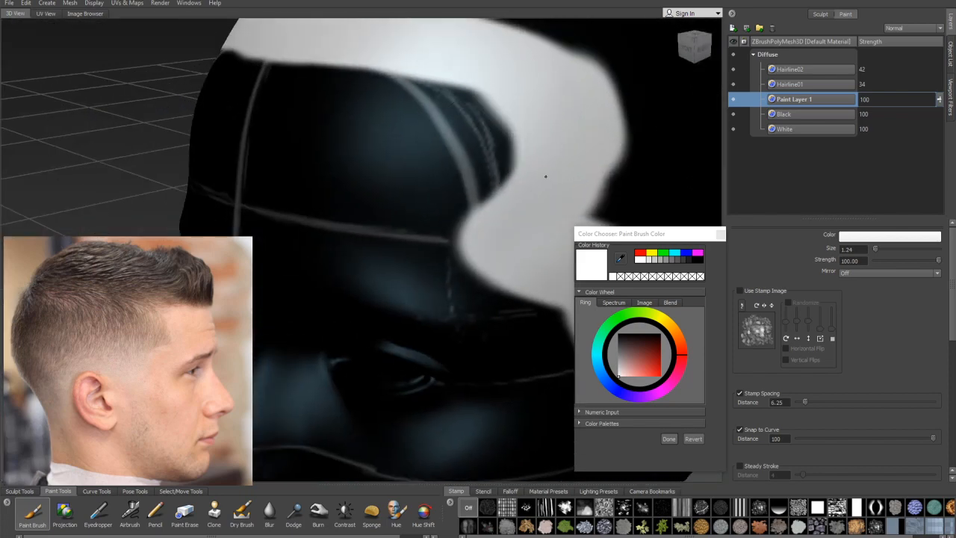
Step: Widen the white band behind and above the ear up to the temple on the head's right-view side
alt+right_drag(545, 177, 485, 179)
alt+drag(485, 180, 388, 190)
drag(514, 263, 493, 375)
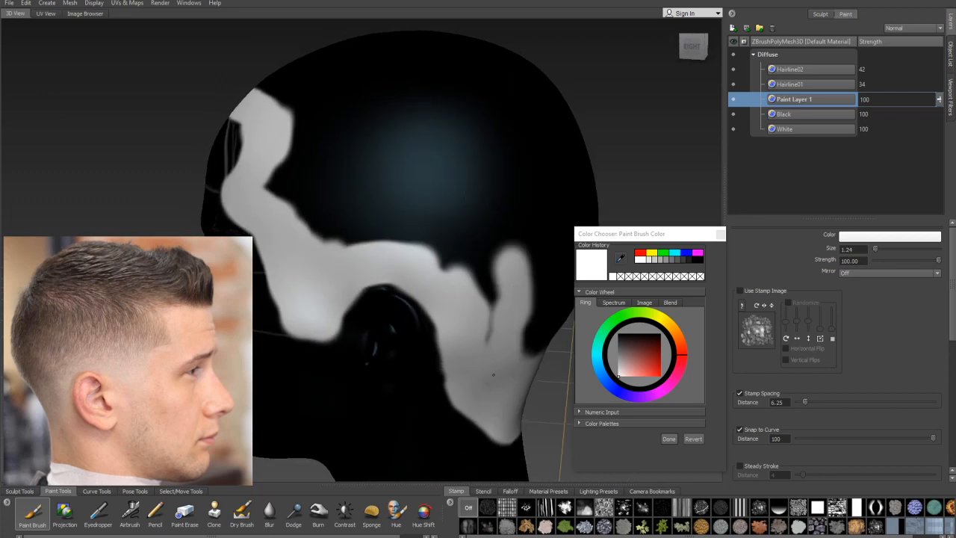
mouse_move(475, 296)
mouse_down()
mouse_move(426, 256)
mouse_move(359, 249)
mouse_move(332, 238)
mouse_move(339, 232)
mouse_up()
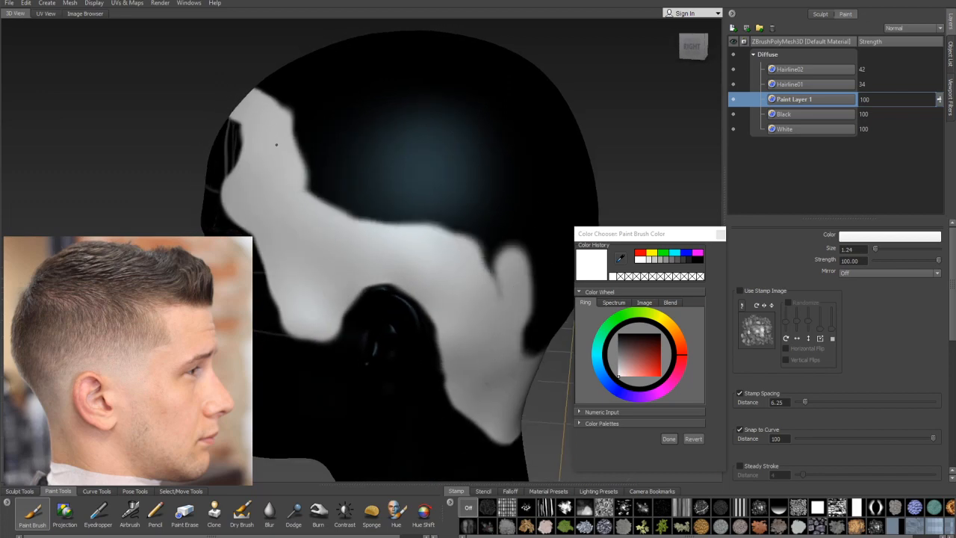
mouse_move(276, 144)
mouse_down()
mouse_move(335, 187)
mouse_move(397, 214)
mouse_up()
Step: Extend the white area higher above the ear and round toward the back of the head, filling the notches along its edge
alt+right_drag(303, 154, 369, 187)
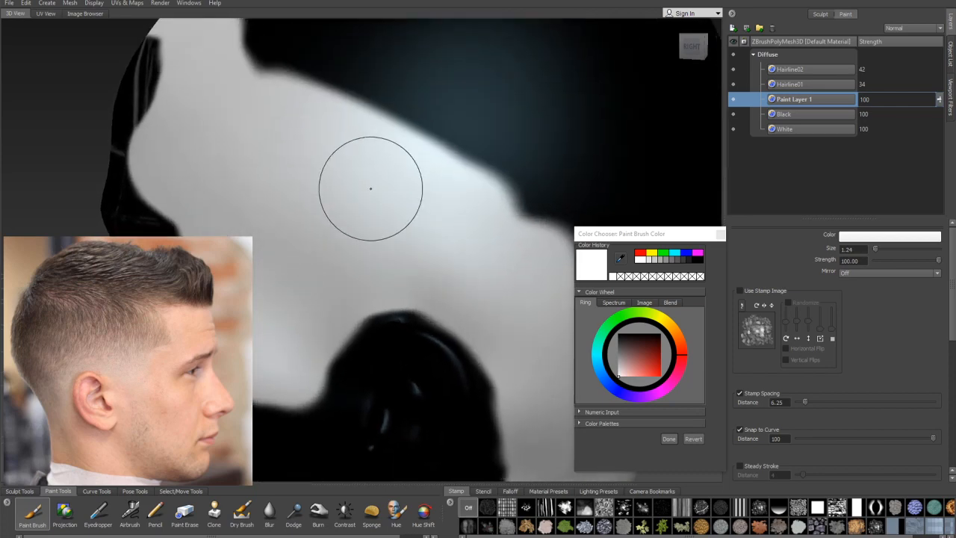
alt+drag(422, 207, 474, 216)
drag(473, 216, 329, 93)
mouse_move(373, 142)
alt+mouse_down()
mouse_move(420, 171)
mouse_move(429, 192)
mouse_move(475, 197)
mouse_move(512, 188)
mouse_move(393, 197)
mouse_move(404, 178)
mouse_move(486, 207)
mouse_move(548, 181)
mouse_move(457, 223)
mouse_move(448, 241)
mouse_move(499, 222)
mouse_move(465, 217)
mouse_move(380, 249)
mouse_move(384, 220)
mouse_move(512, 188)
mouse_move(422, 190)
mouse_move(446, 164)
mouse_move(301, 203)
alt+mouse_up()
mouse_move(301, 203)
alt+mouse_down()
mouse_move(504, 174)
mouse_move(405, 230)
mouse_move(348, 292)
mouse_move(330, 268)
mouse_move(470, 188)
mouse_move(411, 149)
mouse_move(399, 277)
mouse_move(456, 177)
mouse_move(384, 209)
mouse_move(366, 316)
mouse_move(450, 216)
mouse_move(377, 331)
alt+mouse_up()
alt+middle_drag(377, 332, 441, 228)
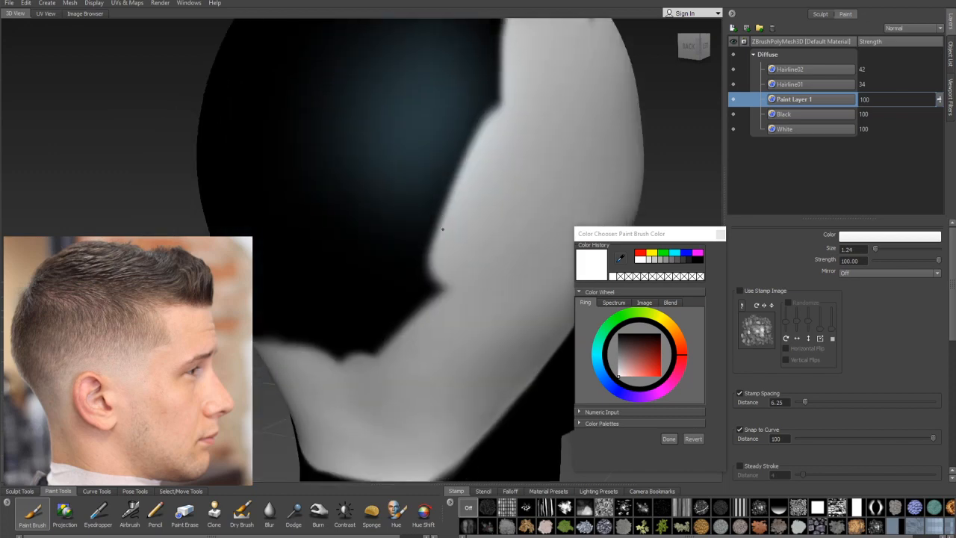
mouse_move(442, 228)
alt+mouse_down()
mouse_move(499, 207)
mouse_move(454, 257)
mouse_move(345, 331)
mouse_move(406, 230)
mouse_move(373, 292)
mouse_move(344, 258)
mouse_move(312, 335)
mouse_move(431, 292)
mouse_move(367, 277)
mouse_move(473, 261)
mouse_move(427, 330)
mouse_move(380, 222)
mouse_move(389, 325)
alt+mouse_up()
mouse_move(339, 262)
mouse_down()
mouse_move(295, 203)
mouse_move(381, 254)
mouse_move(407, 209)
mouse_up()
mouse_move(373, 228)
alt+mouse_down()
mouse_move(405, 221)
mouse_move(434, 200)
mouse_move(450, 238)
alt+mouse_up()
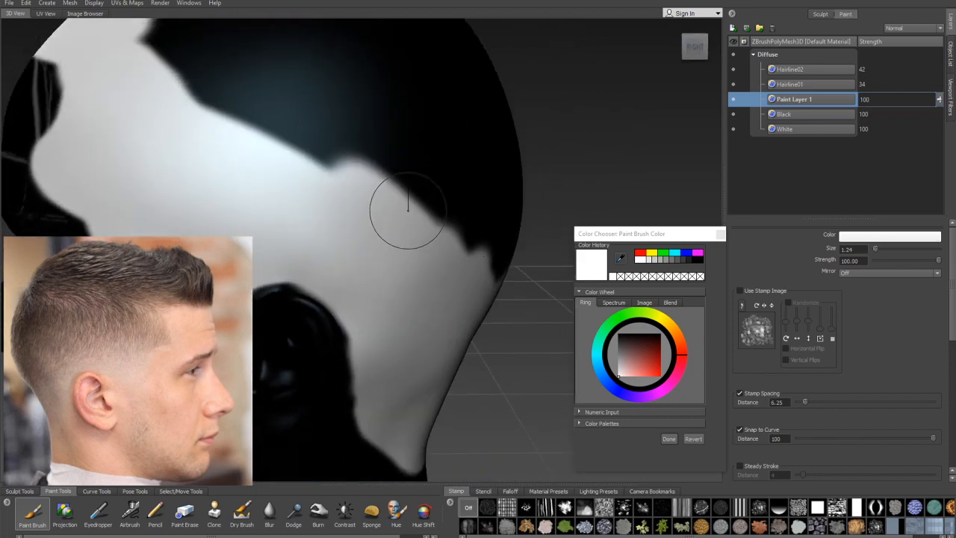
Step: Enlarge the brush size to 2.76 and paint white farther up the back of the head toward the crown
key(b)
mouse_move(404, 207)
mouse_down()
mouse_move(448, 198)
mouse_move(445, 238)
mouse_up()
mouse_move(432, 224)
mouse_down()
mouse_move(353, 170)
mouse_move(207, 100)
mouse_move(288, 134)
mouse_move(444, 236)
mouse_move(455, 132)
mouse_move(351, 180)
mouse_move(380, 222)
mouse_move(342, 181)
mouse_up()
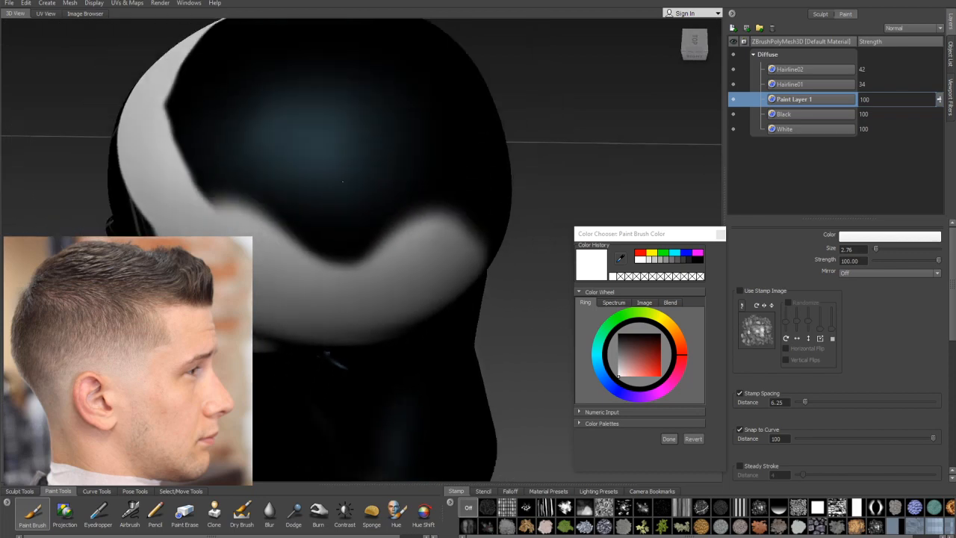
alt+middle_drag(342, 182, 435, 215)
scroll(435, 214, down, 2)
mouse_move(458, 263)
mouse_down()
mouse_move(478, 253)
mouse_move(429, 243)
mouse_move(399, 212)
mouse_move(333, 213)
mouse_move(325, 138)
mouse_move(395, 145)
mouse_move(450, 190)
mouse_move(429, 150)
mouse_up()
Step: Fill the remaining black areas on the crown, sides and back of the scalp with white
mouse_move(429, 149)
alt+mouse_down()
mouse_move(455, 239)
mouse_move(462, 168)
mouse_move(441, 164)
mouse_move(438, 194)
mouse_move(411, 219)
mouse_move(378, 170)
mouse_move(332, 246)
alt+mouse_up()
mouse_move(468, 216)
alt+mouse_down()
mouse_move(501, 139)
mouse_move(367, 139)
mouse_move(454, 202)
mouse_move(471, 172)
alt+mouse_up()
mouse_move(443, 283)
mouse_down()
mouse_move(366, 253)
mouse_move(410, 284)
mouse_move(531, 244)
mouse_up()
mouse_move(490, 271)
alt+mouse_down()
mouse_move(426, 321)
mouse_move(473, 212)
mouse_move(466, 153)
mouse_move(420, 149)
mouse_move(366, 292)
alt+mouse_up()
mouse_move(366, 292)
alt+mouse_down()
mouse_move(425, 230)
mouse_move(473, 200)
mouse_move(390, 280)
mouse_move(352, 177)
mouse_move(448, 131)
alt+mouse_up()
alt+drag(448, 131, 437, 277)
mouse_move(437, 278)
mouse_down()
mouse_move(444, 231)
mouse_move(353, 195)
mouse_up()
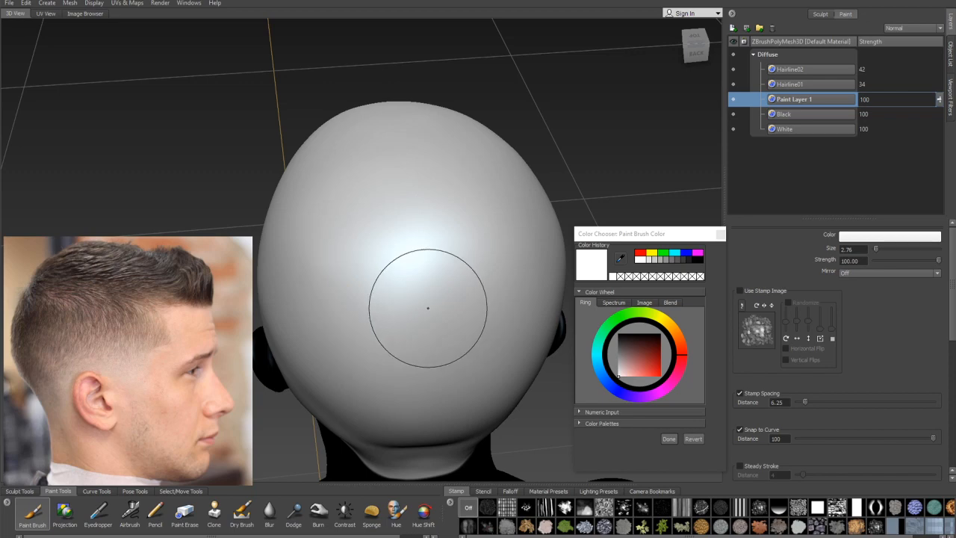
Step: Reduce the brush size to 1.45 and straighten the lower edge of the white area at the nape
mouse_move(427, 307)
alt+mouse_down()
mouse_move(461, 231)
mouse_move(450, 269)
mouse_move(425, 239)
mouse_move(454, 204)
alt+mouse_up()
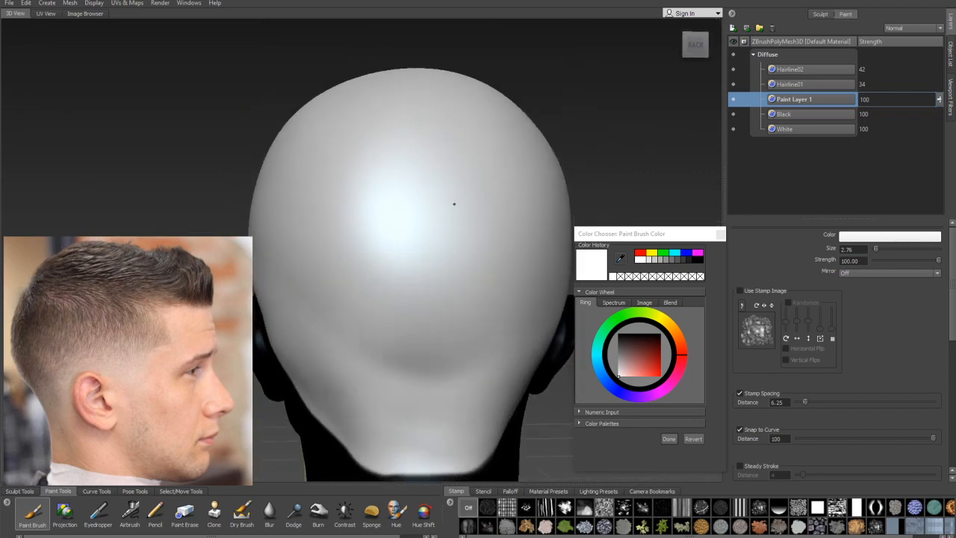
alt+right_drag(395, 243, 430, 336)
alt+middle_drag(430, 336, 408, 218)
drag(435, 266, 419, 266)
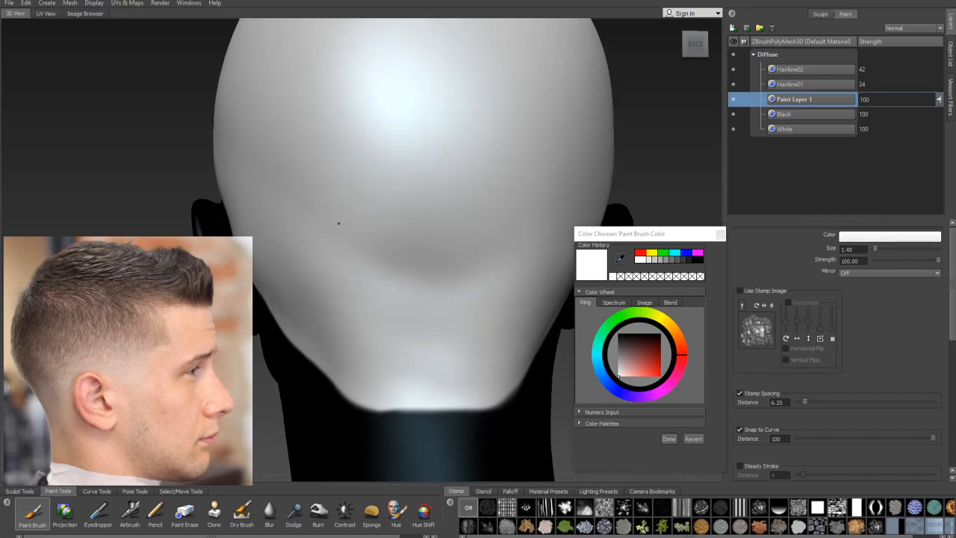
Step: Inspect the painted hairline and scalp coverage all round the head, including both ears, temples, nape, crown and forehead
alt+drag(339, 222, 482, 271)
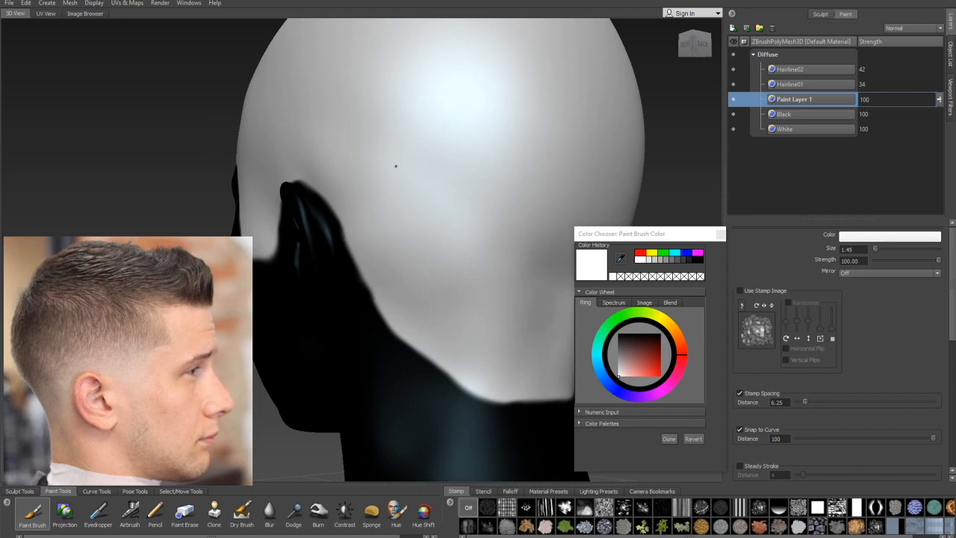
mouse_move(425, 158)
alt+mouse_down()
mouse_move(510, 181)
mouse_move(505, 209)
mouse_move(474, 201)
alt+mouse_up()
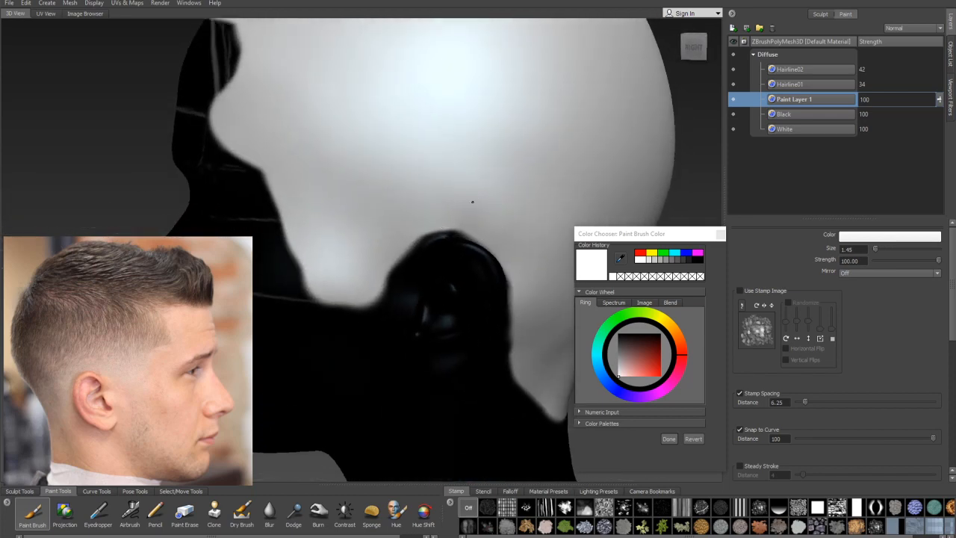
alt+middle_drag(473, 201, 473, 235)
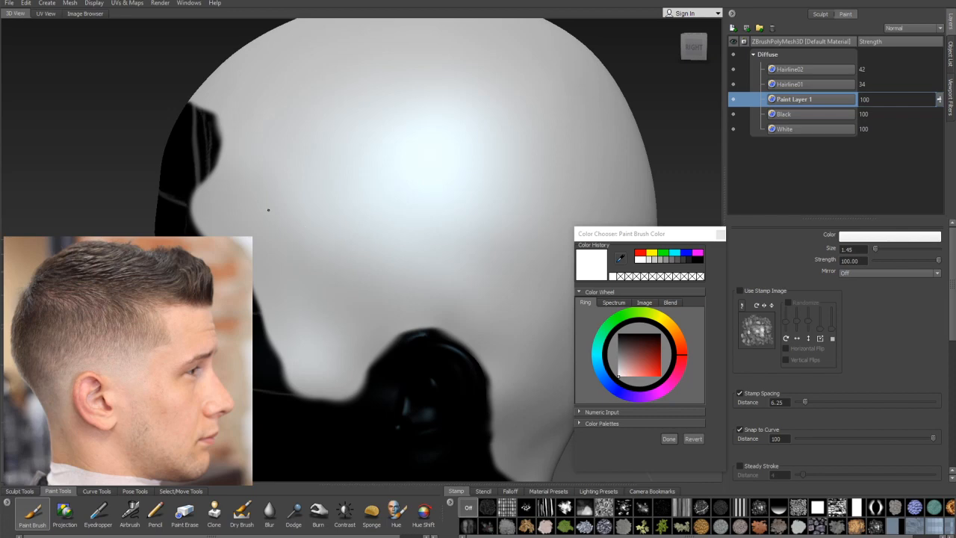
alt+drag(319, 167, 442, 136)
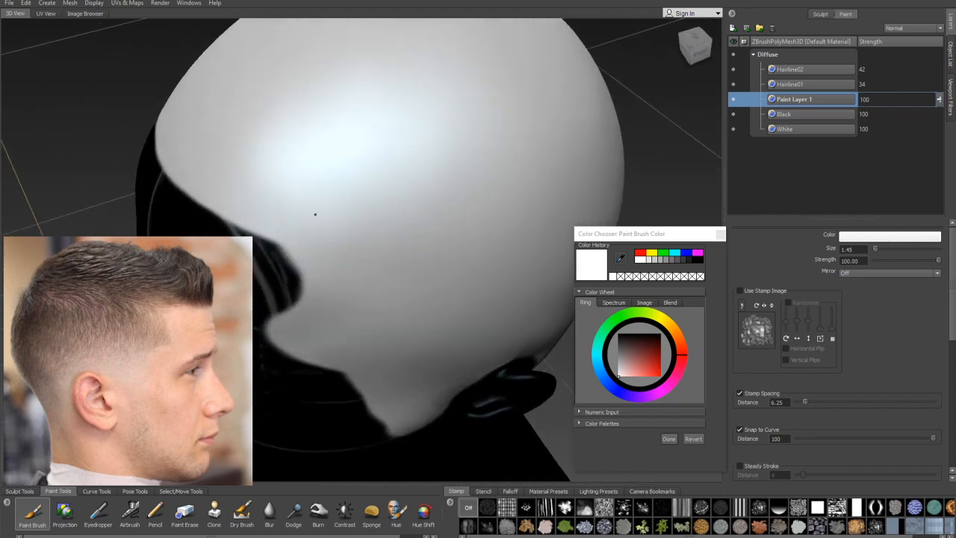
alt+drag(315, 214, 404, 190)
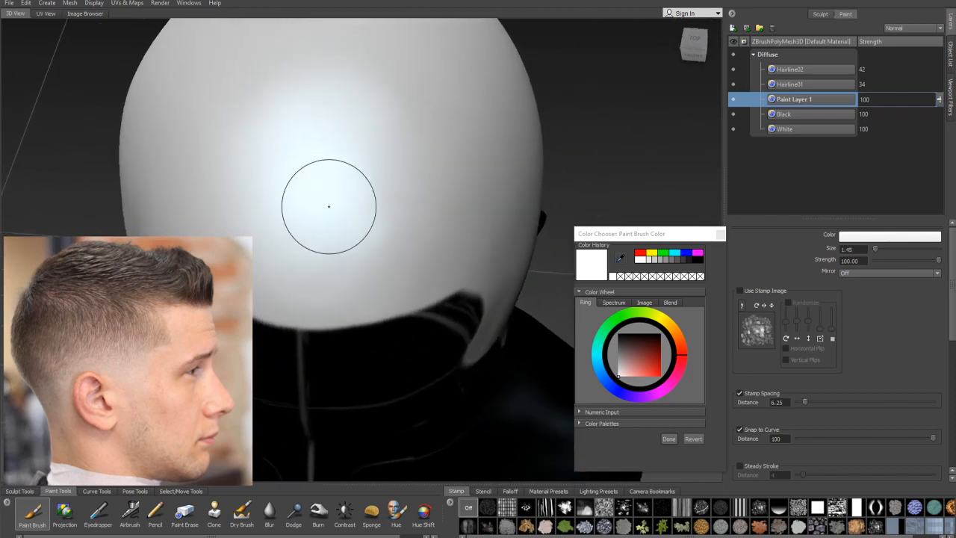
alt+drag(328, 207, 461, 127)
alt+drag(298, 154, 383, 108)
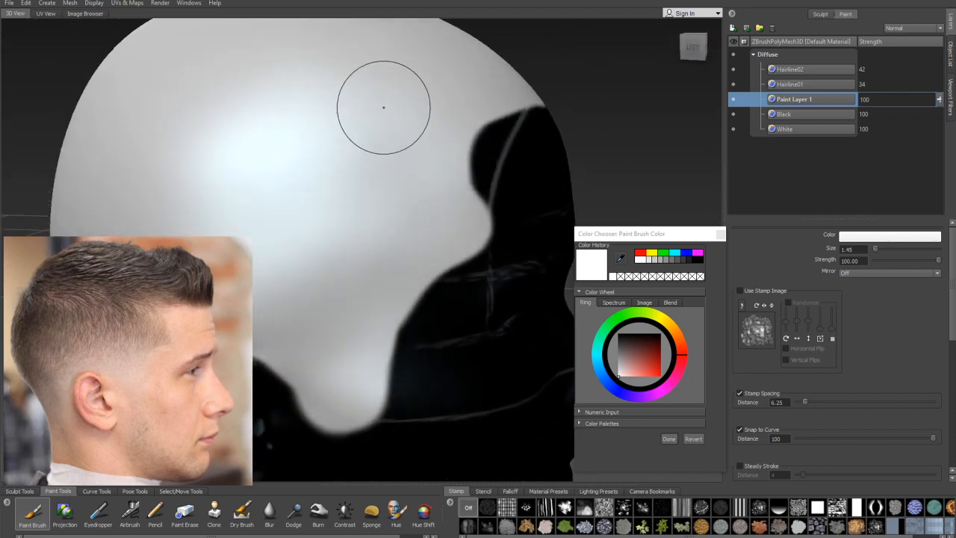
mouse_move(336, 313)
alt+mouse_down()
mouse_move(356, 224)
mouse_move(455, 213)
mouse_move(483, 225)
alt+mouse_up()
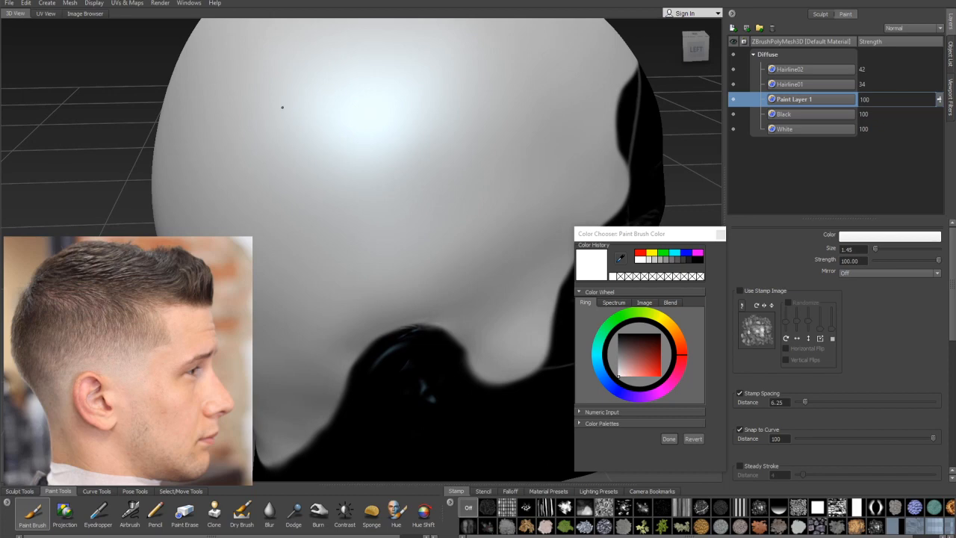
mouse_move(283, 107)
alt+mouse_down()
mouse_move(396, 124)
mouse_move(280, 197)
alt+mouse_up()
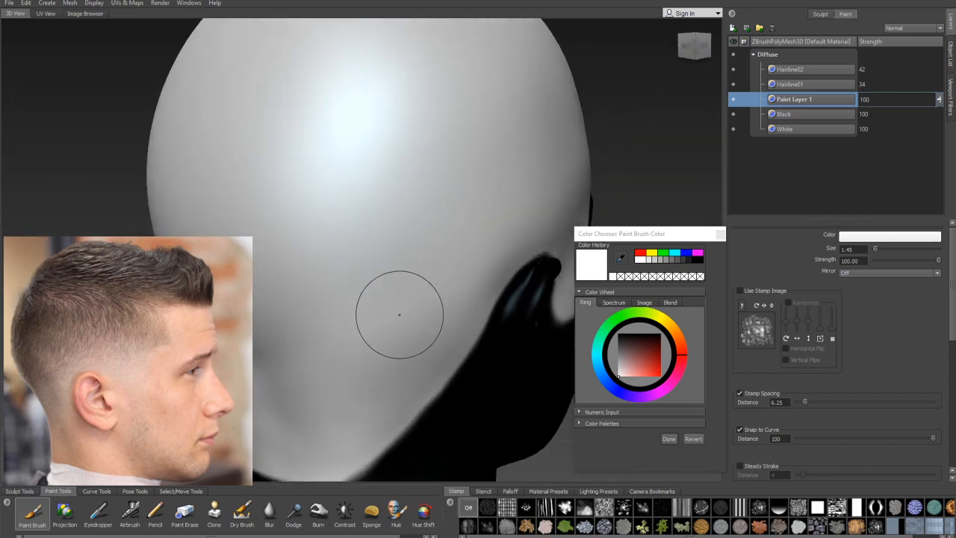
alt+drag(398, 314, 410, 320)
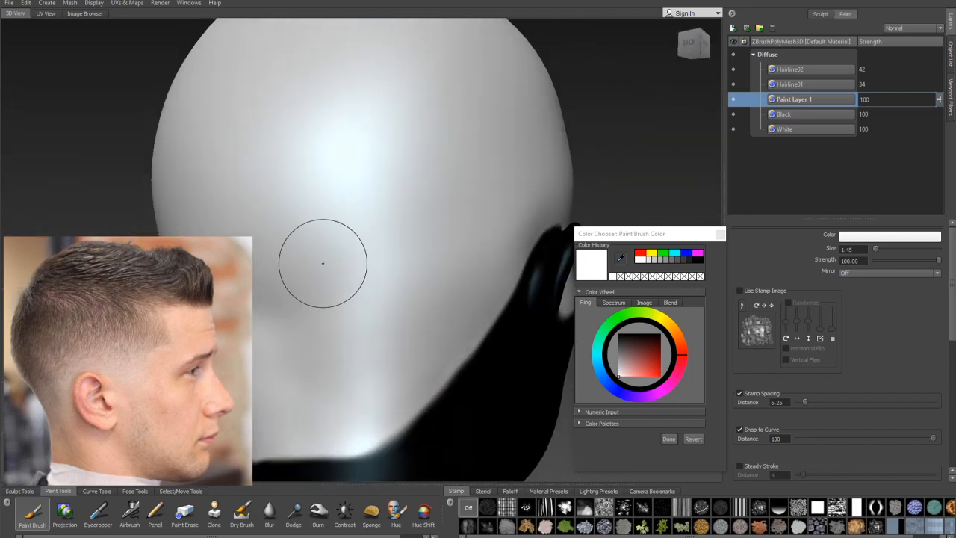
alt+drag(322, 263, 333, 267)
mouse_move(338, 210)
alt+mouse_down()
mouse_move(392, 258)
mouse_move(407, 209)
alt+mouse_up()
alt+drag(393, 144, 427, 142)
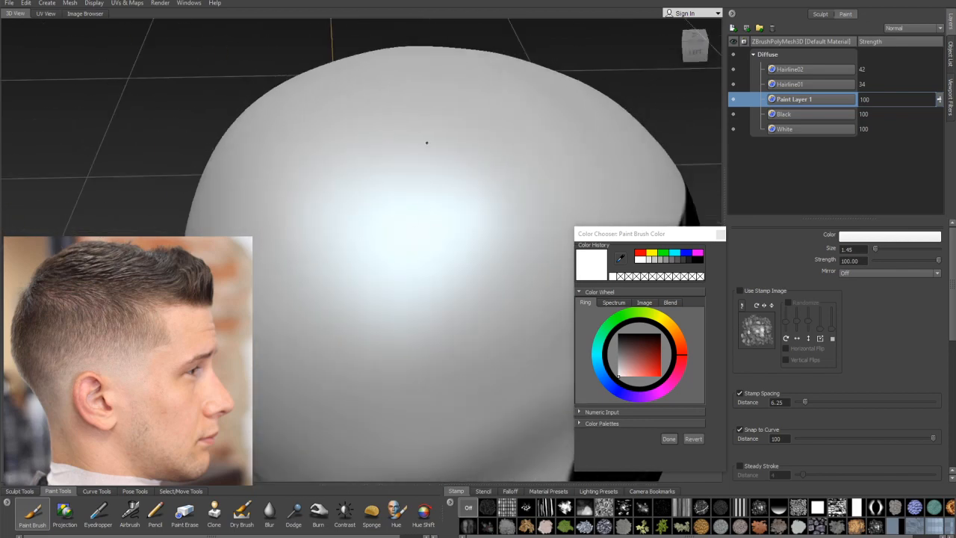
alt+drag(420, 252, 525, 134)
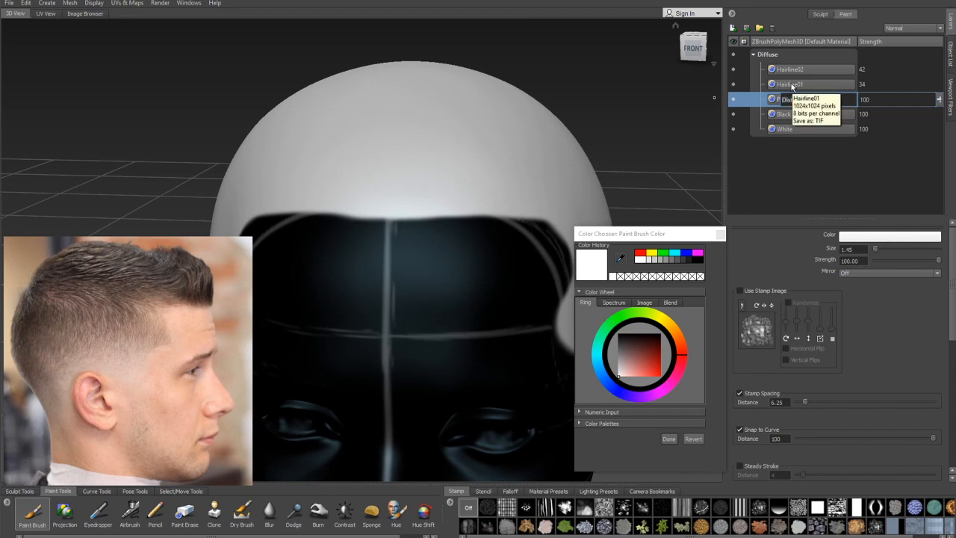
Step: Rename Paint Layer 1 as Dist.Map and hide the Hairline01 and Hairline02 layers
right_drag(505, 128, 535, 97)
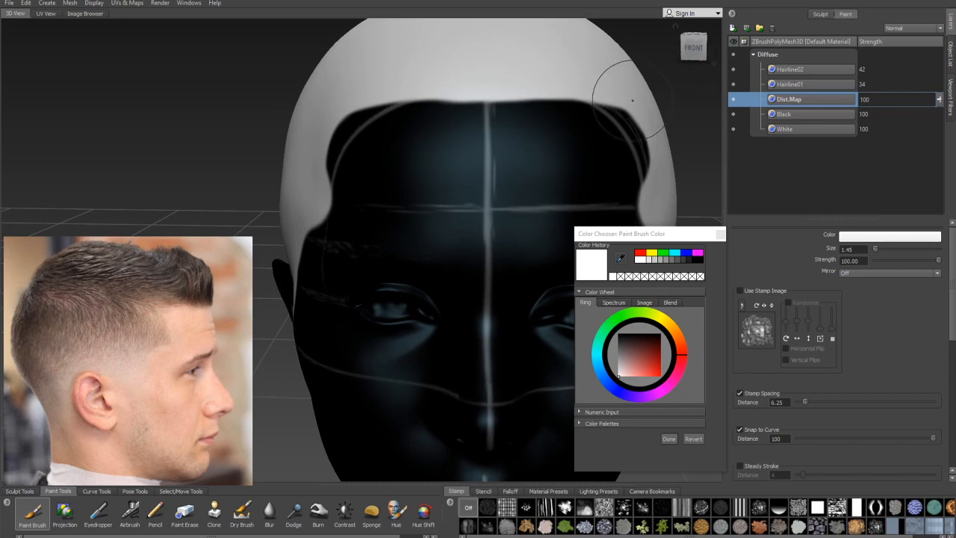
click(734, 84)
right_drag(516, 142, 578, 144)
alt+drag(578, 144, 518, 102)
alt+right_drag(518, 102, 600, 109)
alt+middle_drag(600, 109, 482, 155)
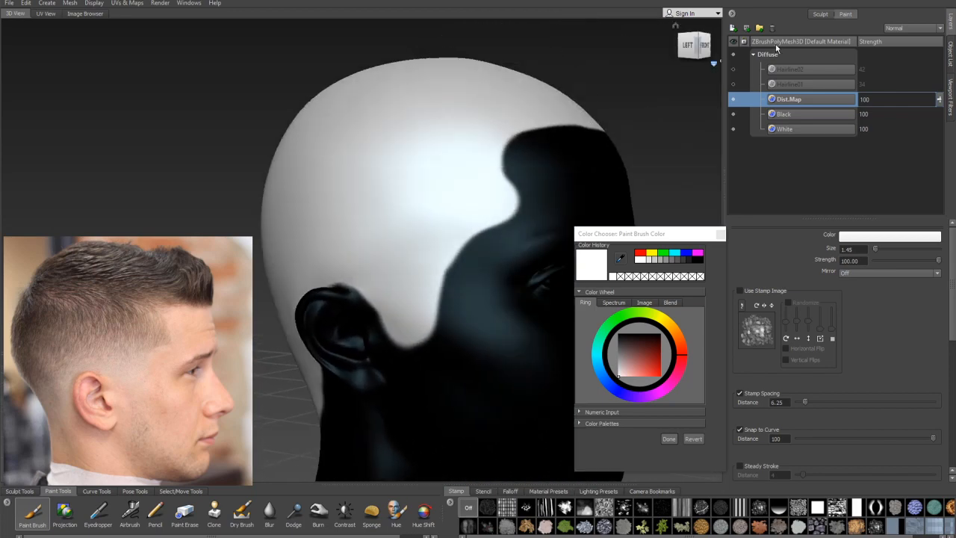
Step: Export the merged Diffuse channel as a PNG named DistMap into the Short project's sourceimages folder
right_click(772, 57)
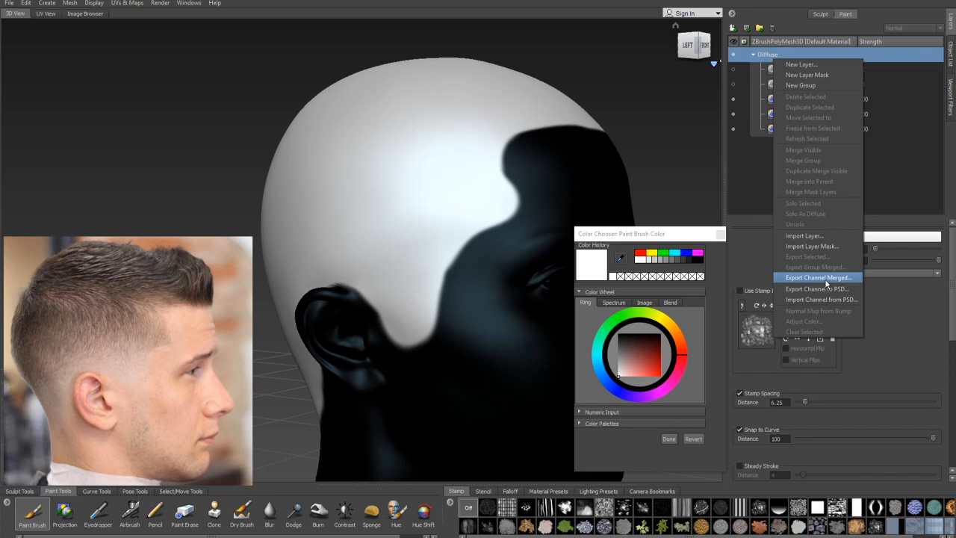
click(827, 279)
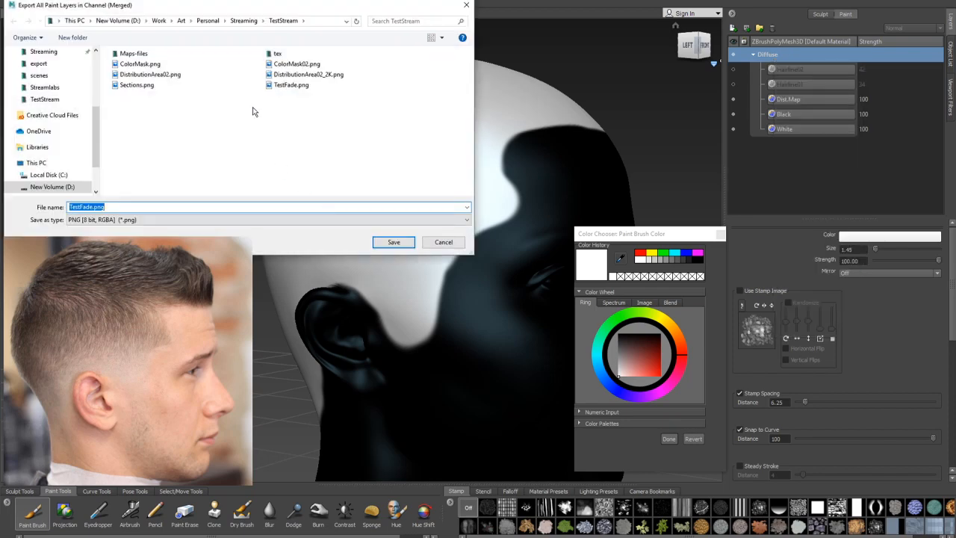
click(244, 22)
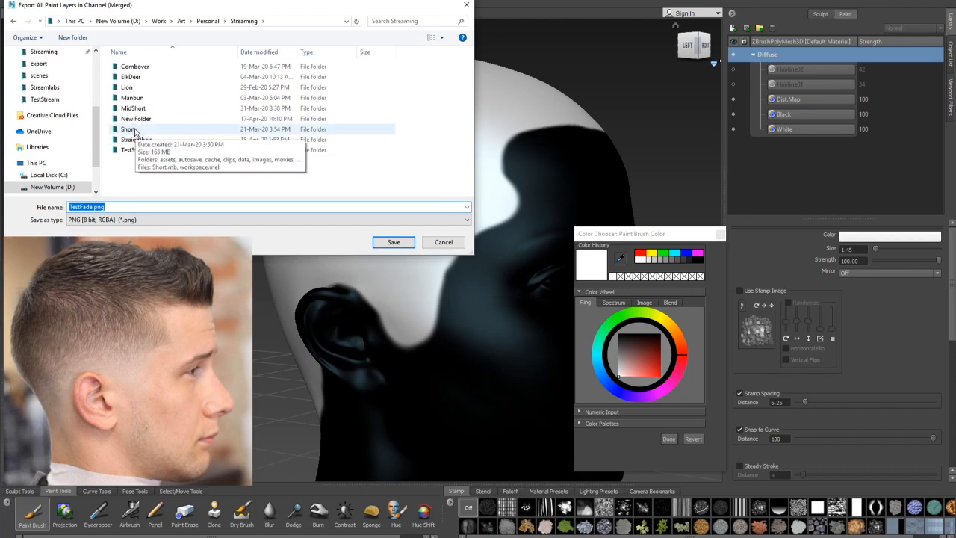
double_click(128, 129)
drag(468, 96, 472, 129)
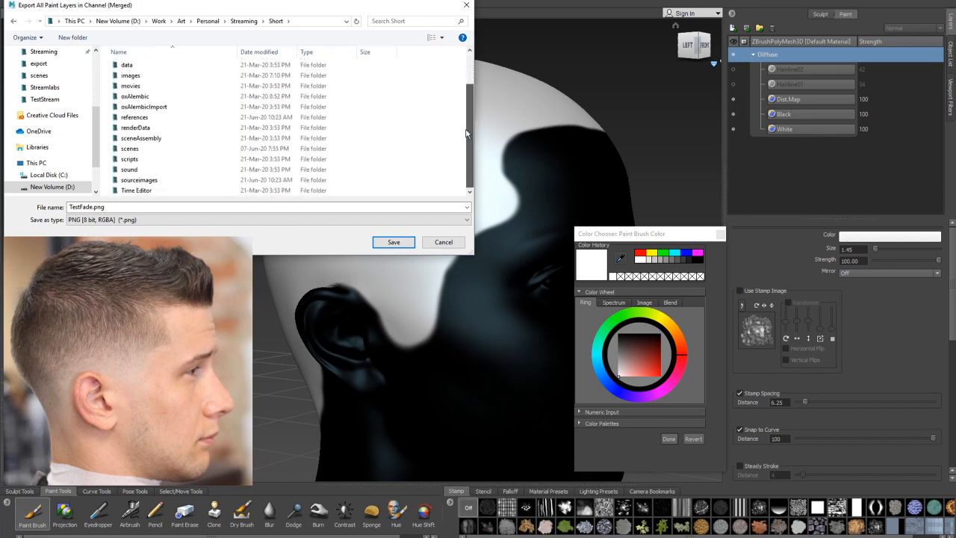
double_click(139, 180)
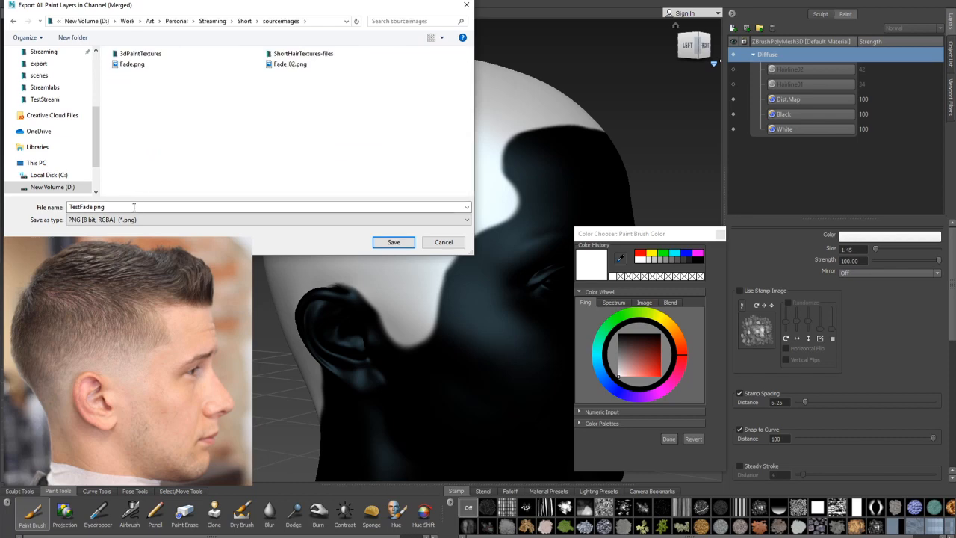
double_click(141, 206)
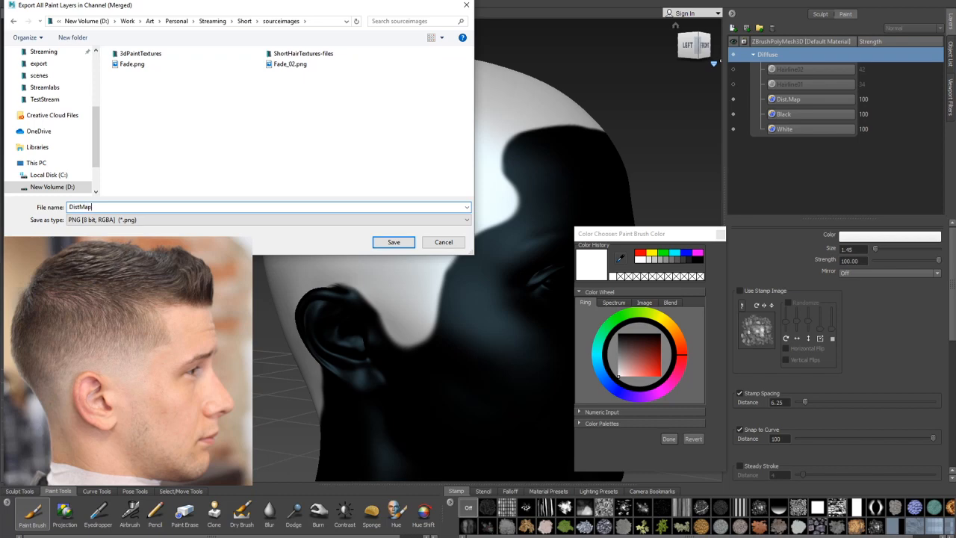
text(DistMap)
key(Return)
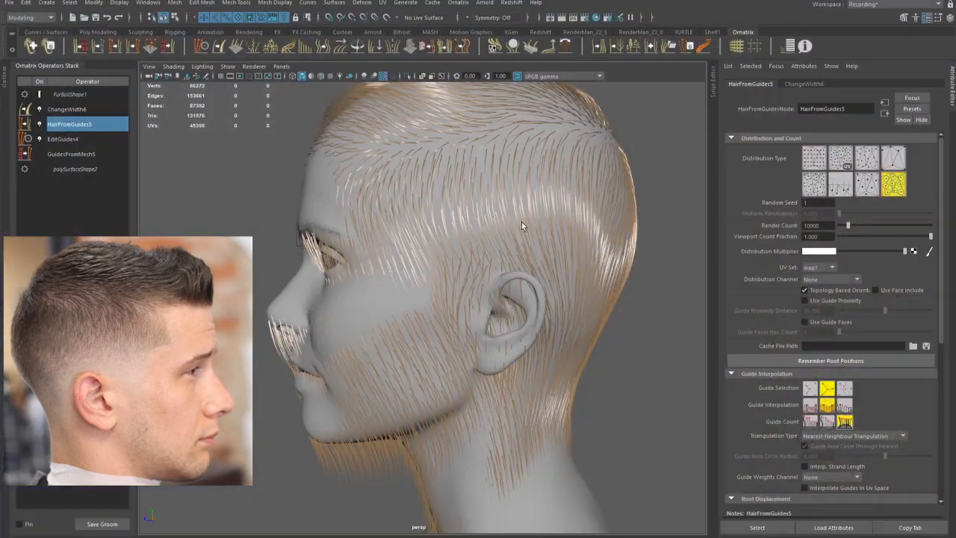
Step: Switch to Maya and circle the Distribution Type options of HairFromGuides5 in pink with the screen annotation pen
alt+drag(522, 222, 495, 222)
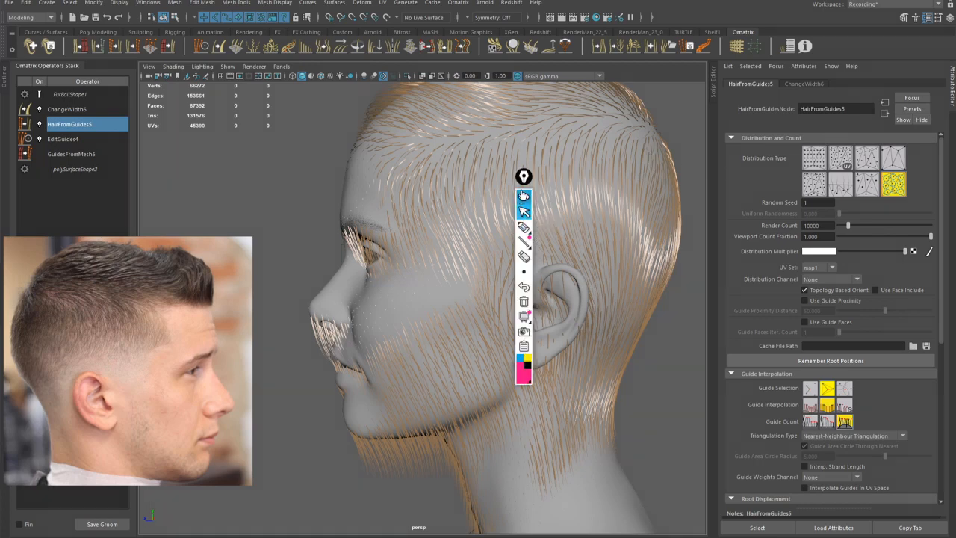
drag(523, 182, 7, 248)
click(7, 298)
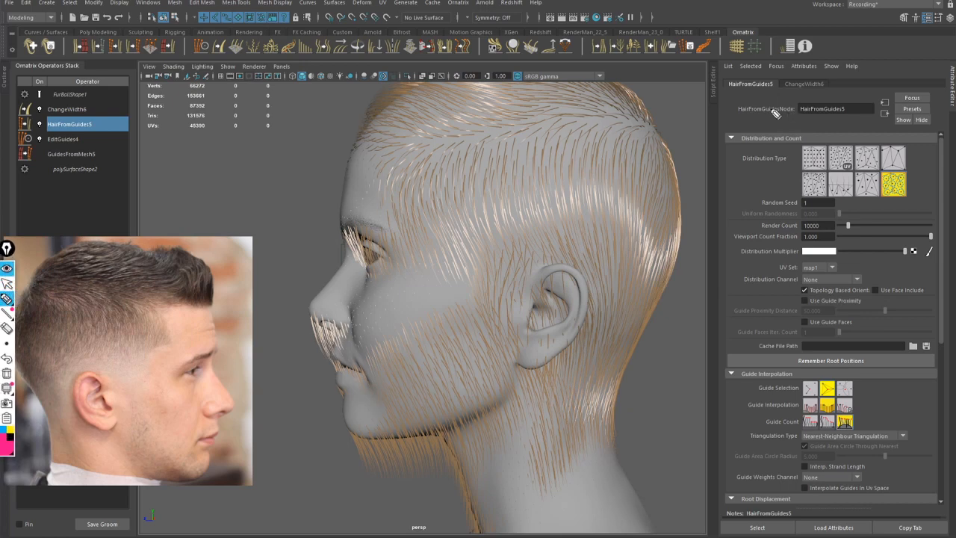
mouse_move(745, 120)
mouse_down()
mouse_move(711, 174)
mouse_move(751, 208)
mouse_move(913, 211)
mouse_move(936, 159)
mouse_move(844, 126)
mouse_move(748, 122)
mouse_up()
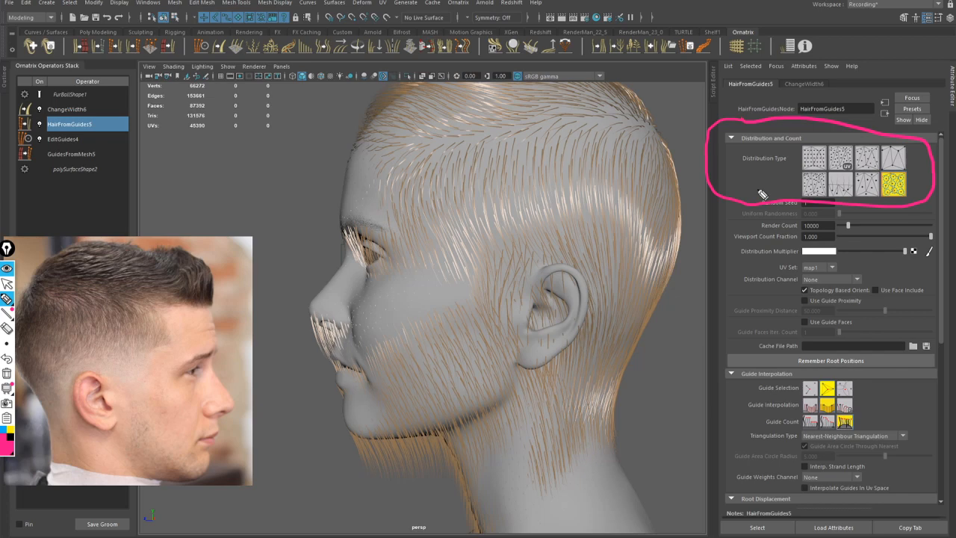
click(7, 284)
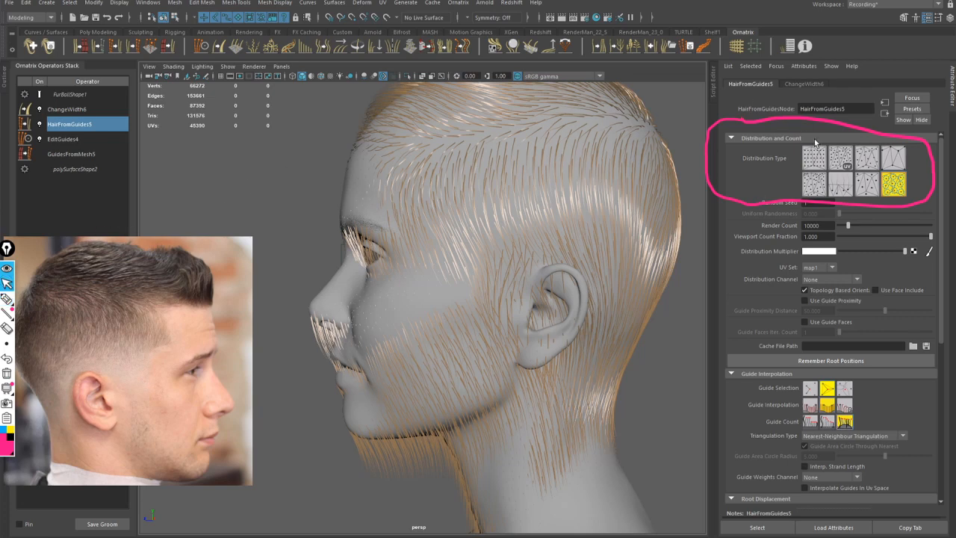
Step: Try the UV random and the regular grid Distribution Types on HairFromGuides5 and check the hair coverage on the crown and side
click(839, 161)
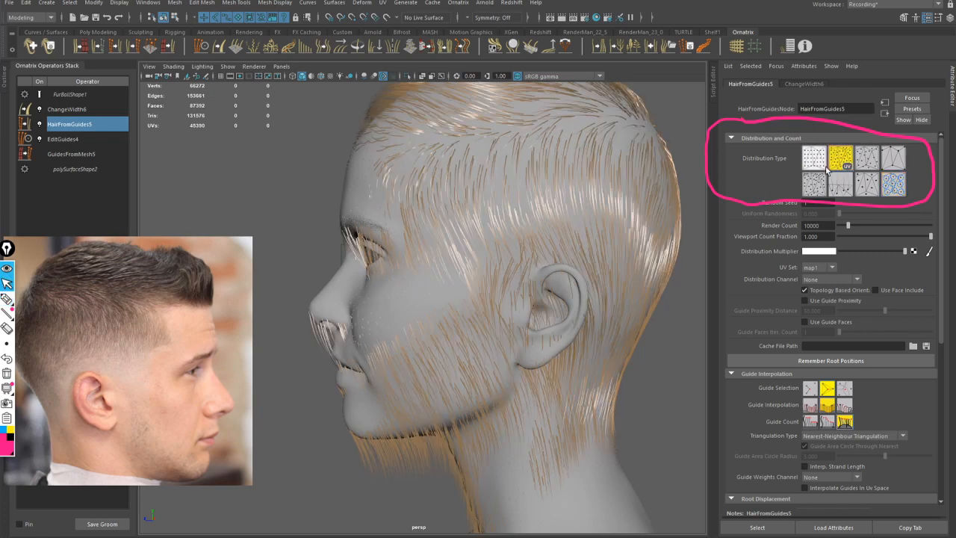
click(815, 160)
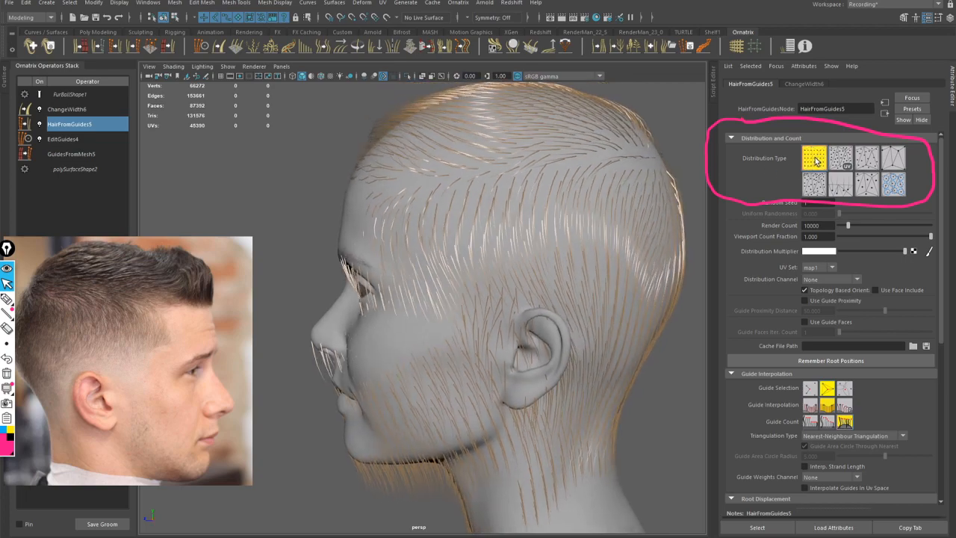
alt+drag(606, 186, 568, 175)
alt+right_drag(567, 175, 605, 204)
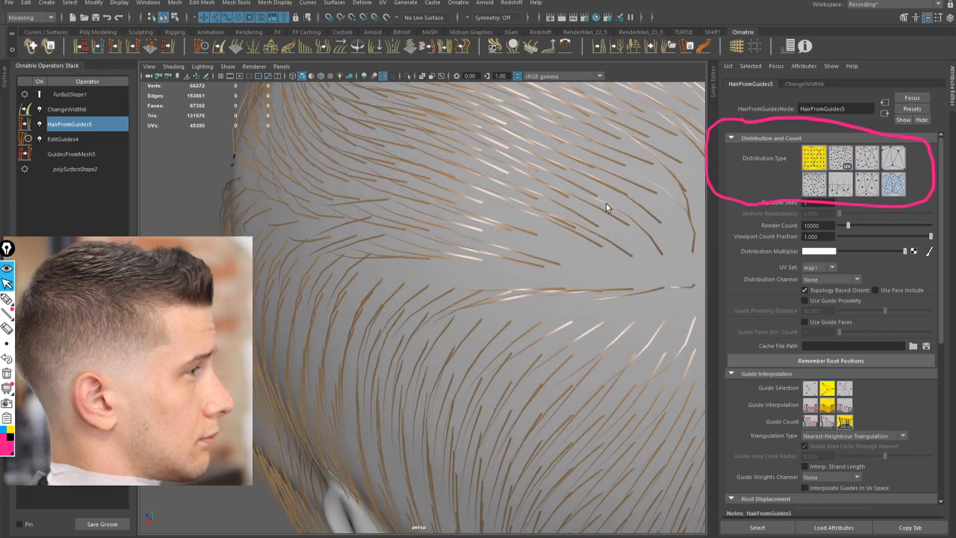
mouse_move(605, 203)
alt+mouse_down()
mouse_move(658, 223)
mouse_move(621, 192)
mouse_move(576, 229)
mouse_move(602, 217)
alt+mouse_up()
alt+drag(538, 187, 505, 283)
alt+drag(539, 235, 672, 196)
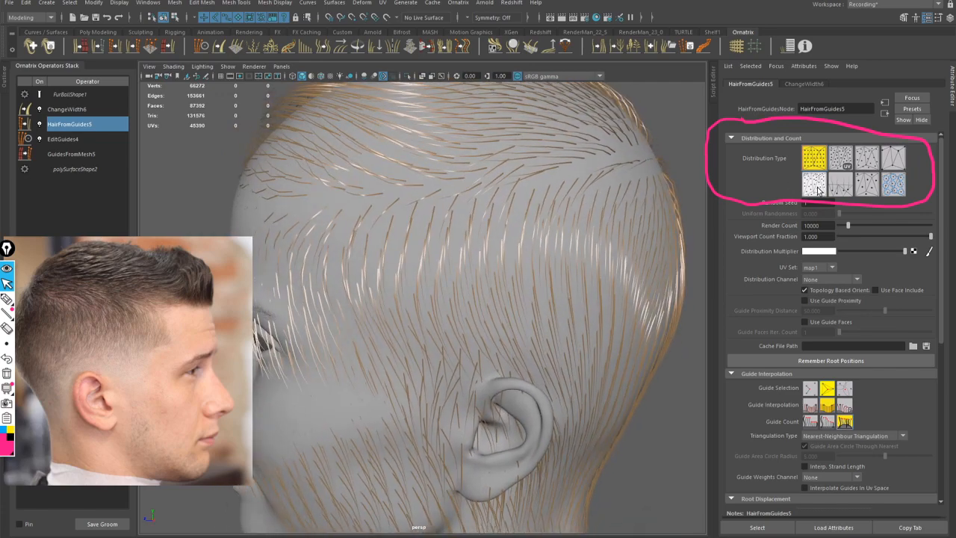
Step: Try the random scattered-dots and the vertex-based Distribution Types and check the hair from the back and side
click(817, 188)
click(891, 162)
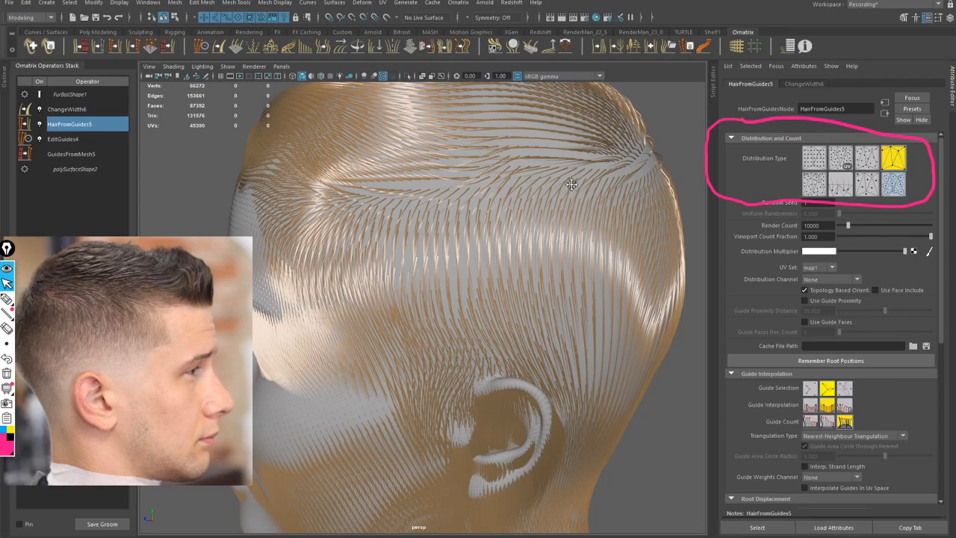
alt+drag(570, 184, 536, 209)
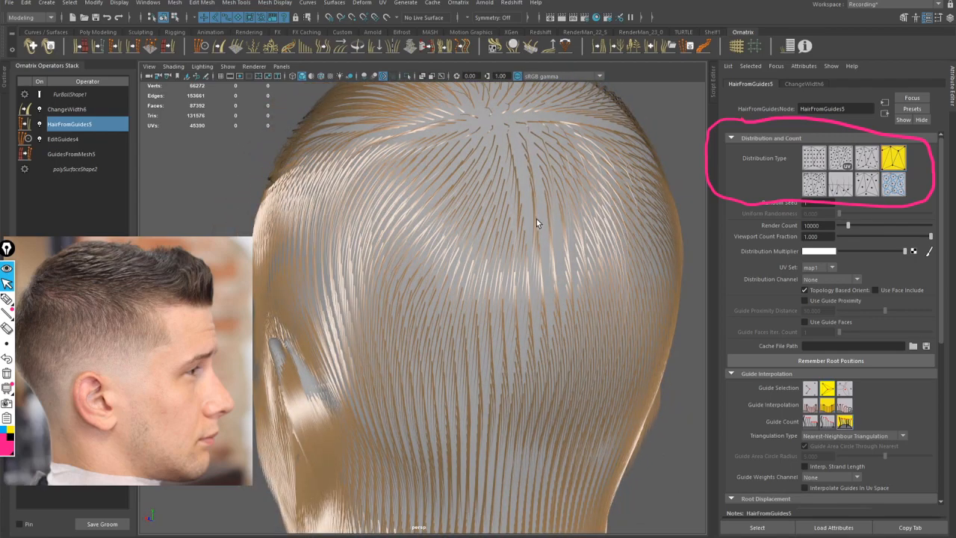
alt+drag(590, 212, 685, 172)
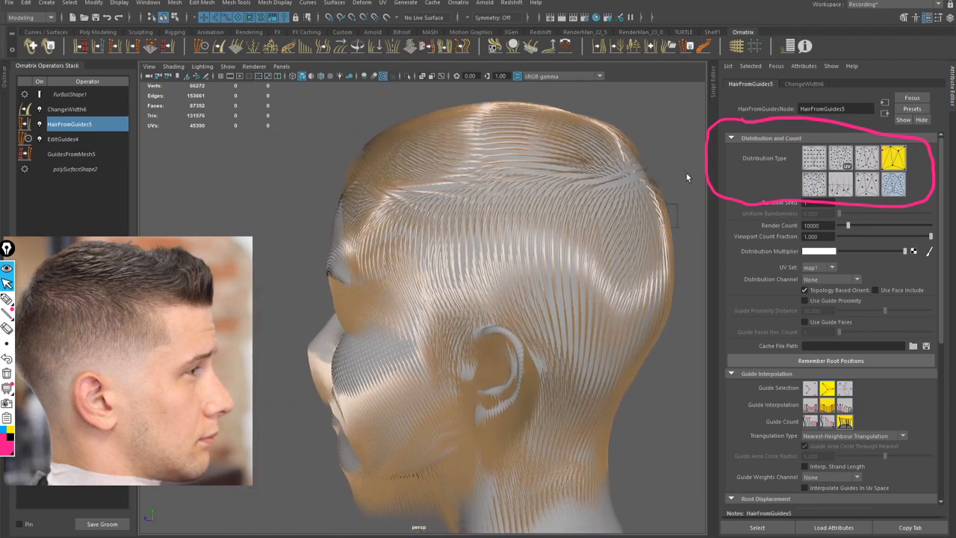
Step: Restore the evenly spaced circle-pattern Distribution Type and check the strand spacing around the crown and side
click(893, 186)
mouse_move(526, 209)
alt+mouse_down()
mouse_move(568, 216)
mouse_move(518, 215)
alt+mouse_up()
alt+right_drag(518, 216, 550, 239)
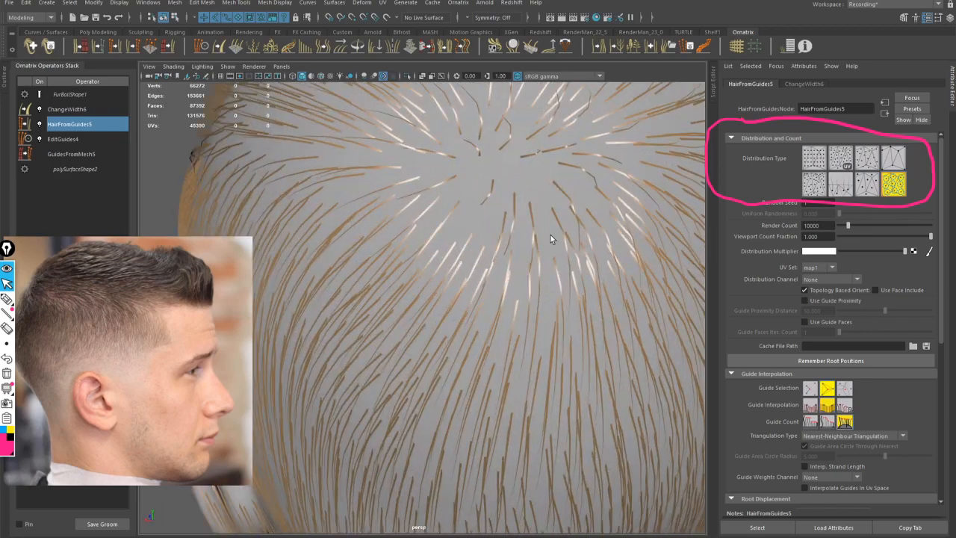
alt+drag(550, 239, 485, 269)
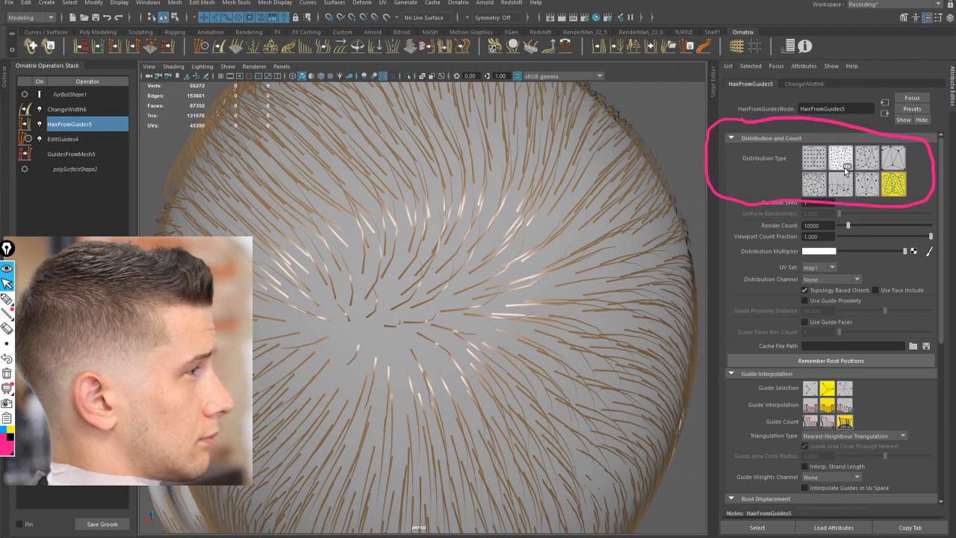
mouse_move(930, 236)
mouse_down()
mouse_move(834, 236)
mouse_move(930, 236)
mouse_up()
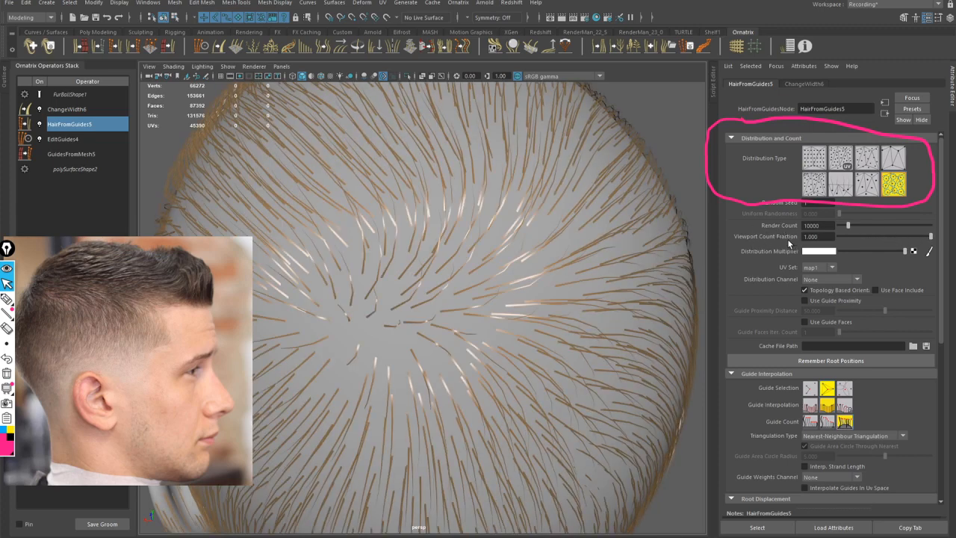
alt+drag(694, 247, 440, 239)
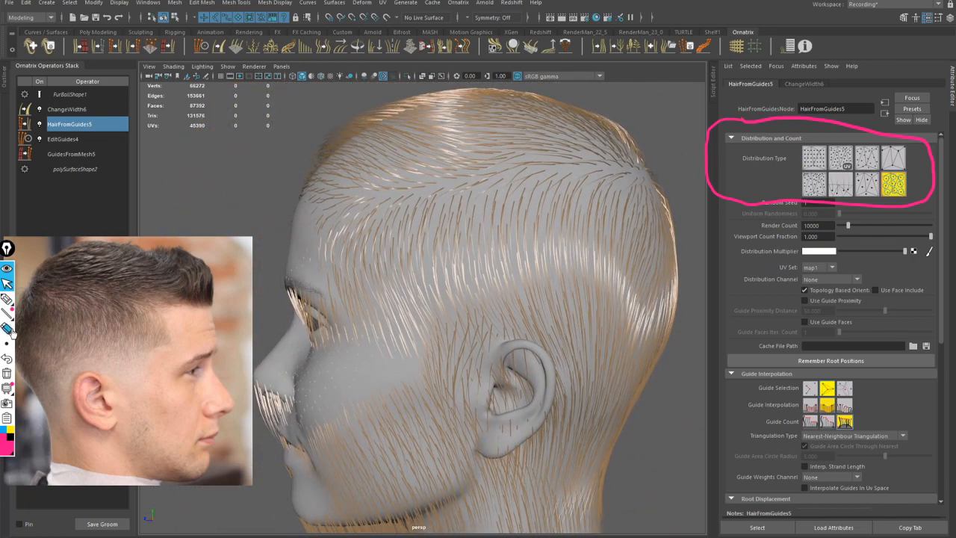
Step: Clear the pink screen annotation and examine the hair around the face, ear and neck
click(7, 373)
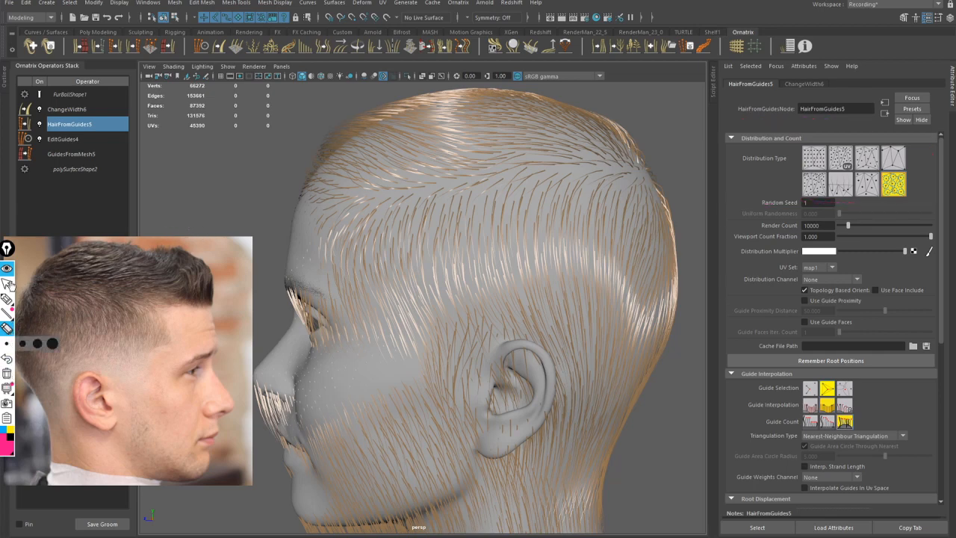
click(7, 284)
alt+drag(539, 170, 693, 214)
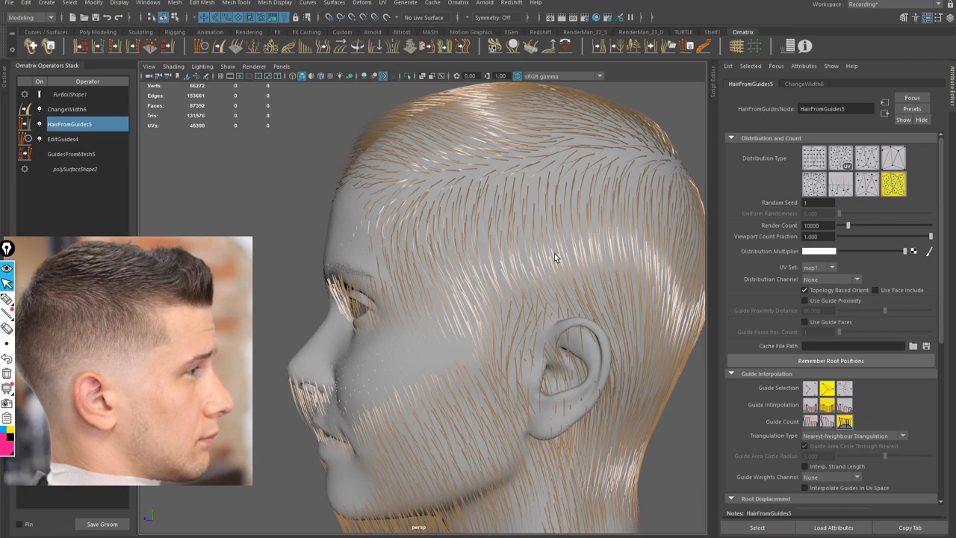
alt+right_drag(554, 257, 401, 224)
alt+middle_drag(448, 362, 455, 231)
alt+drag(549, 282, 406, 240)
alt+right_drag(406, 237, 520, 216)
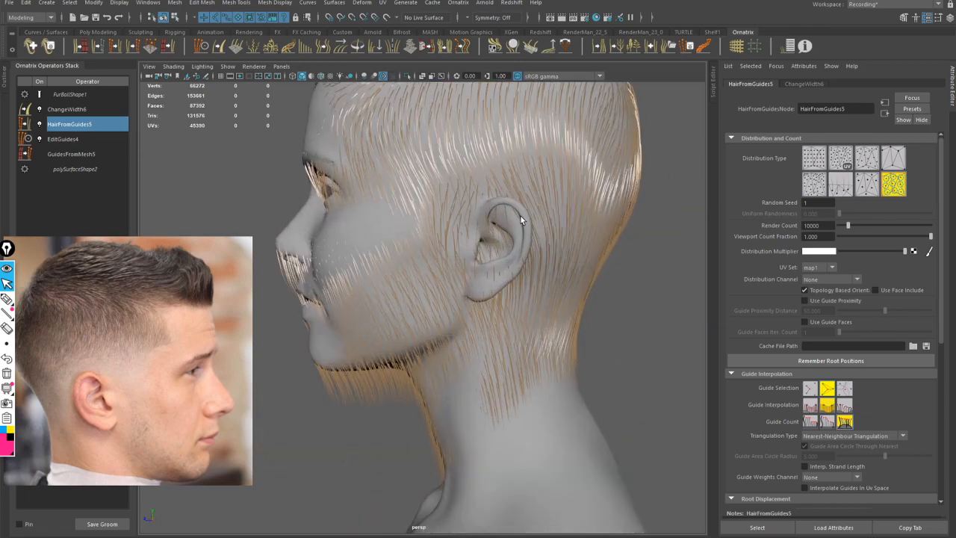
alt+drag(520, 216, 554, 195)
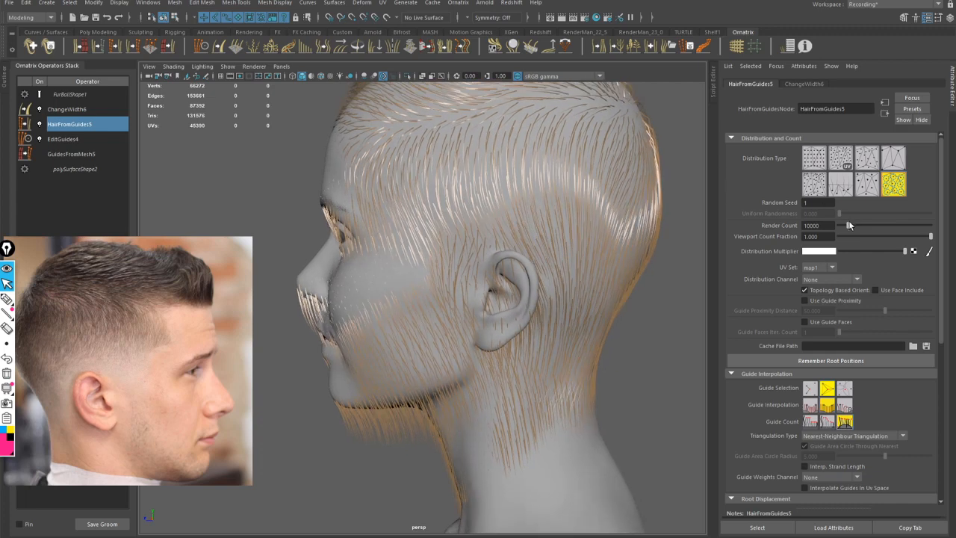
Step: Connect a File texture to the Distribution Multiplier and load DistMap.png from the sourceimages folder
click(912, 253)
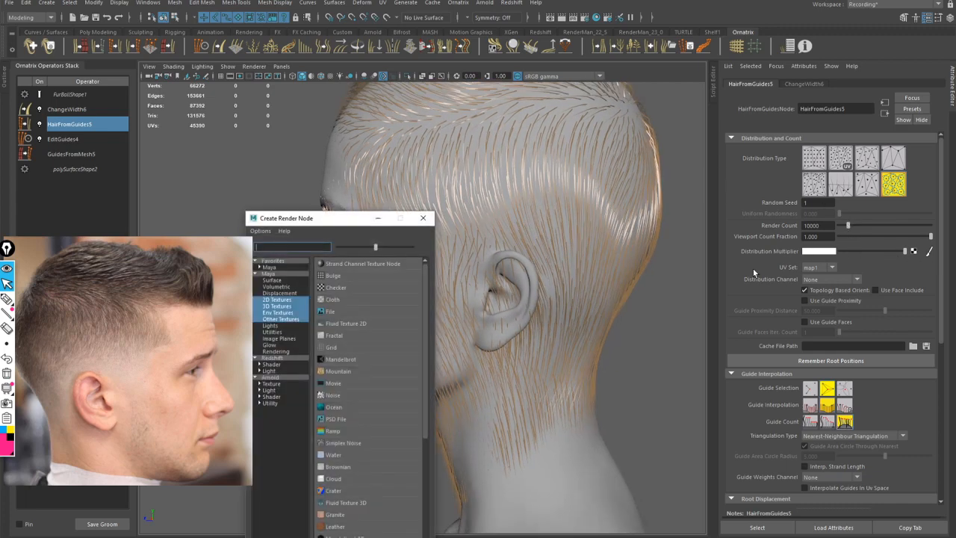
click(347, 314)
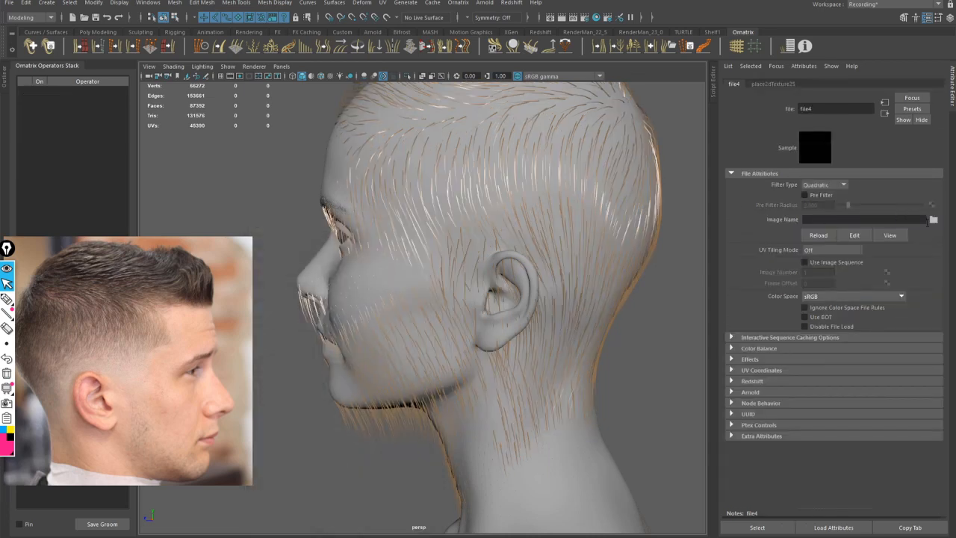
click(932, 220)
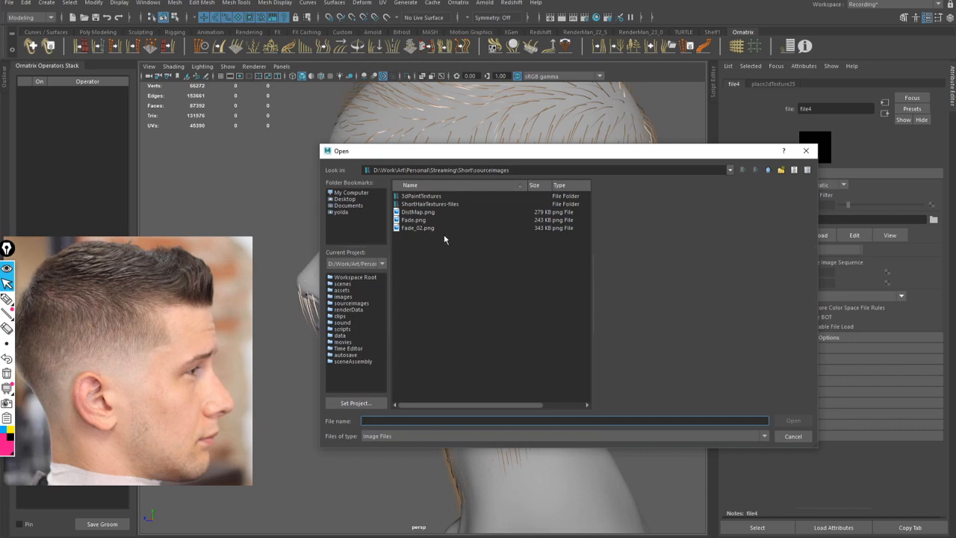
click(424, 213)
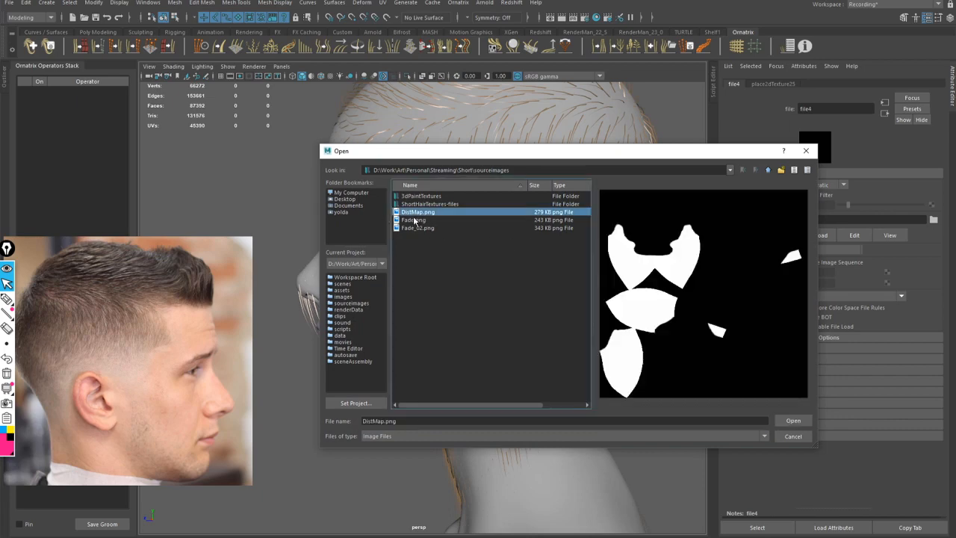
click(799, 420)
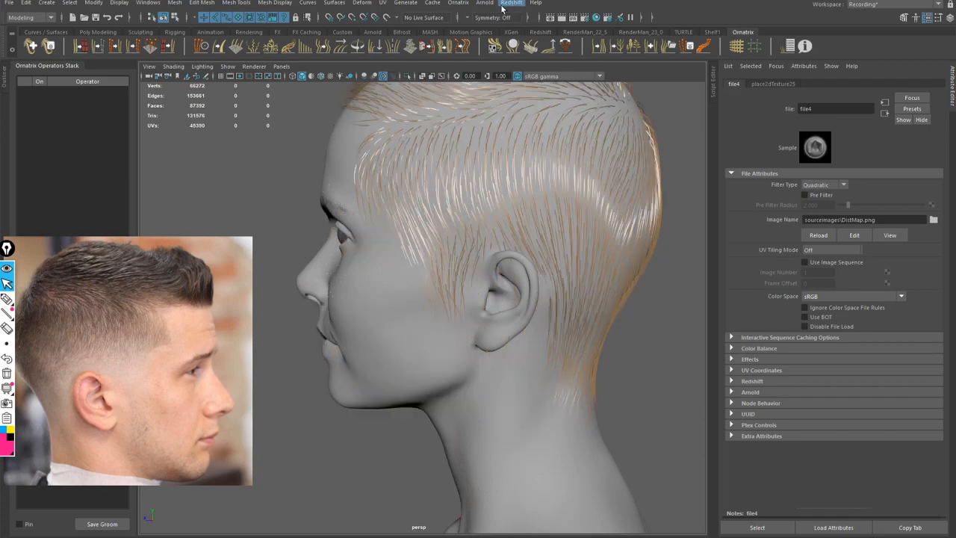
Step: Select the hair's HairFromGuides5 operator and set its Render Count to 20000
alt+drag(442, 214, 361, 175)
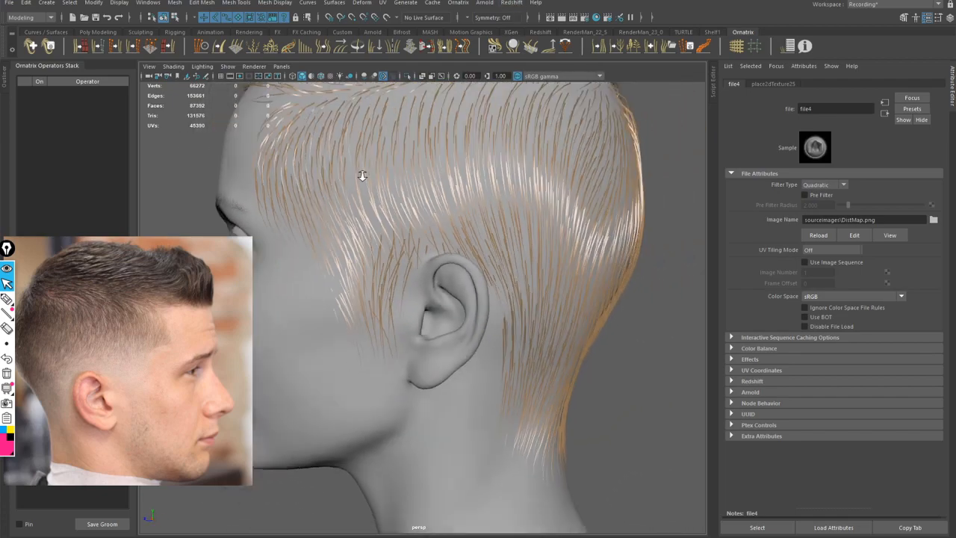
scroll(360, 174, down, 3)
alt+middle_drag(486, 193, 525, 208)
click(587, 121)
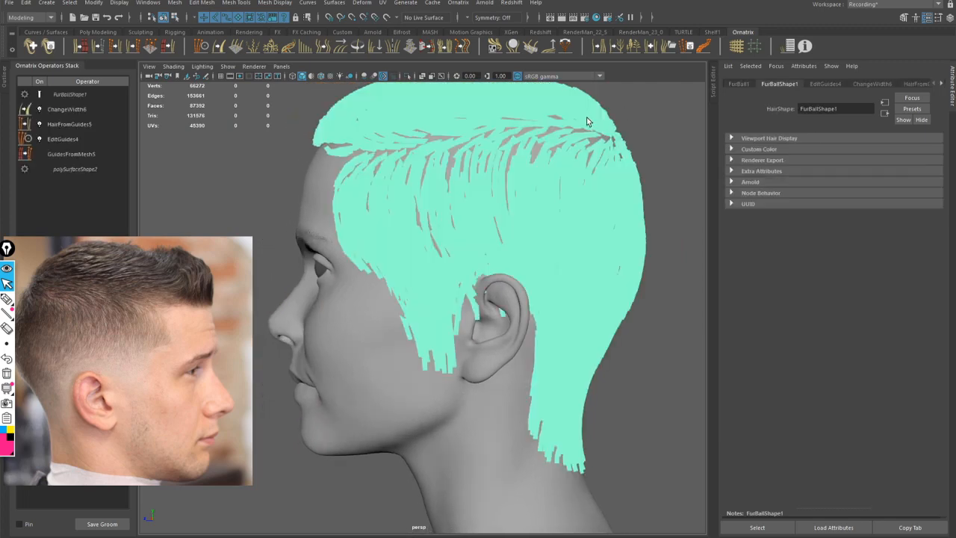
click(67, 126)
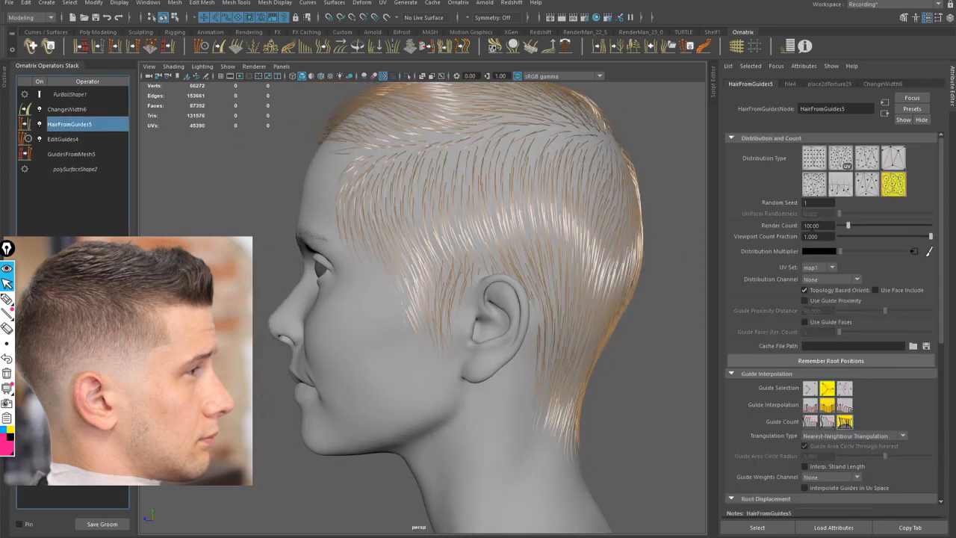
drag(812, 226, 789, 227)
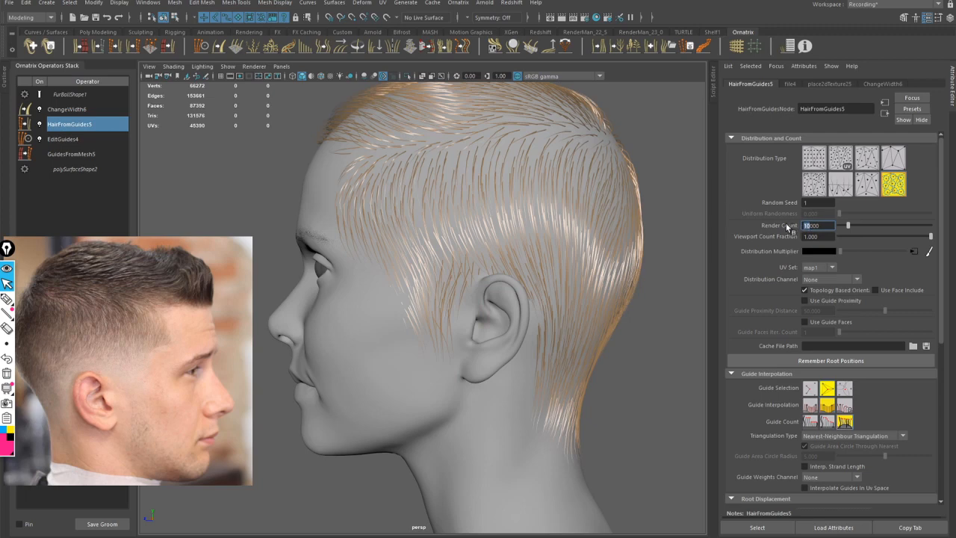
text(2)
key(Return)
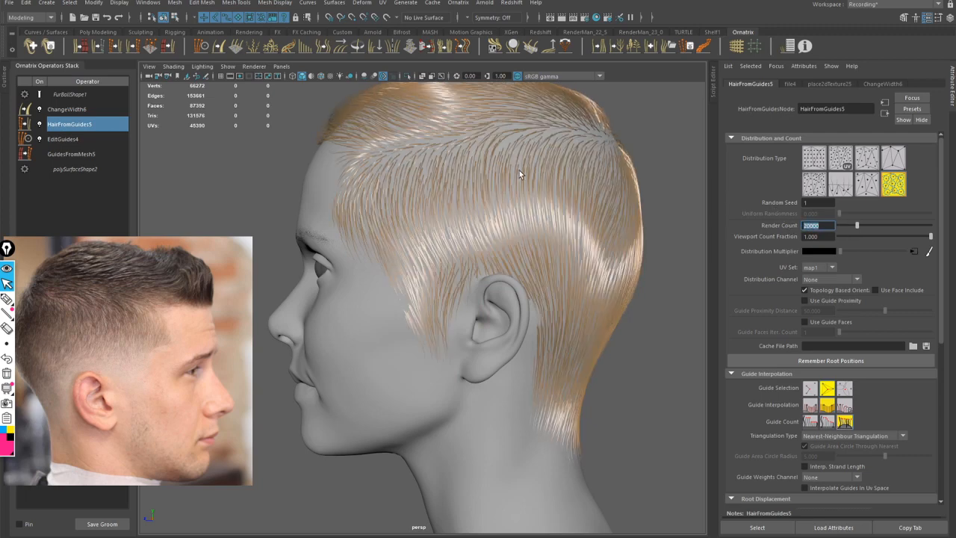
Step: Raise the Render Count to 30000 and check the density from the side
alt+middle_drag(519, 171, 539, 193)
drag(809, 228, 769, 208)
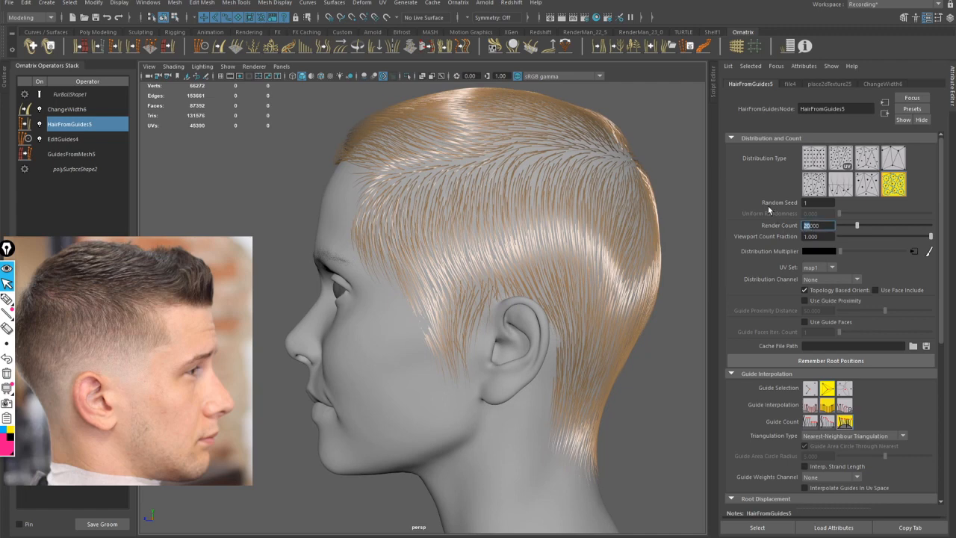
text(3)
key(Return)
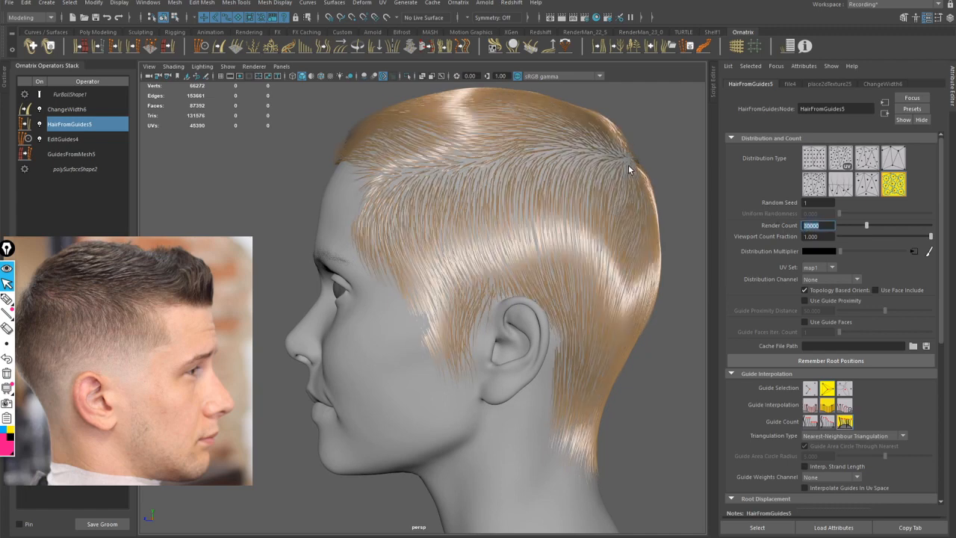
alt+middle_drag(544, 208, 552, 196)
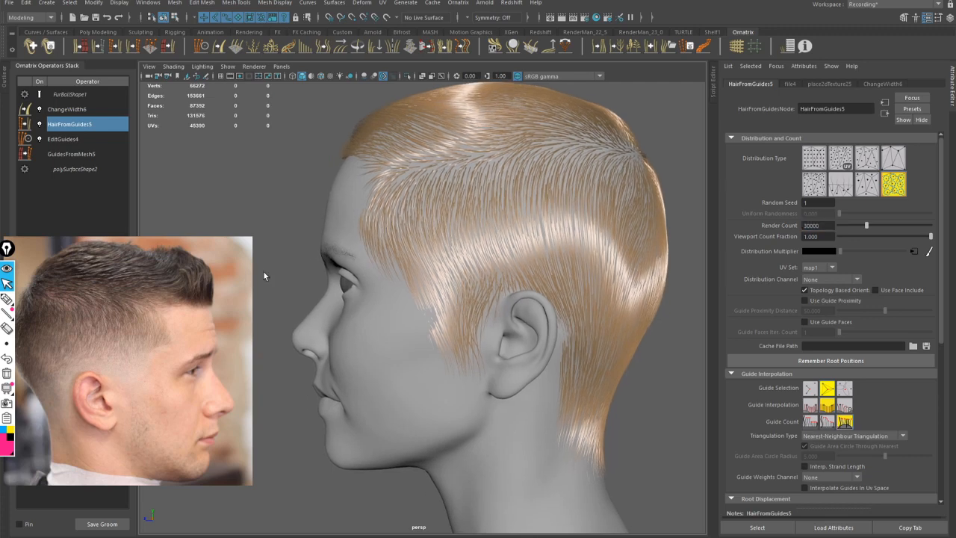
Step: Circle the Guide Interpolation settings in pink with the screen annotation pen
click(8, 302)
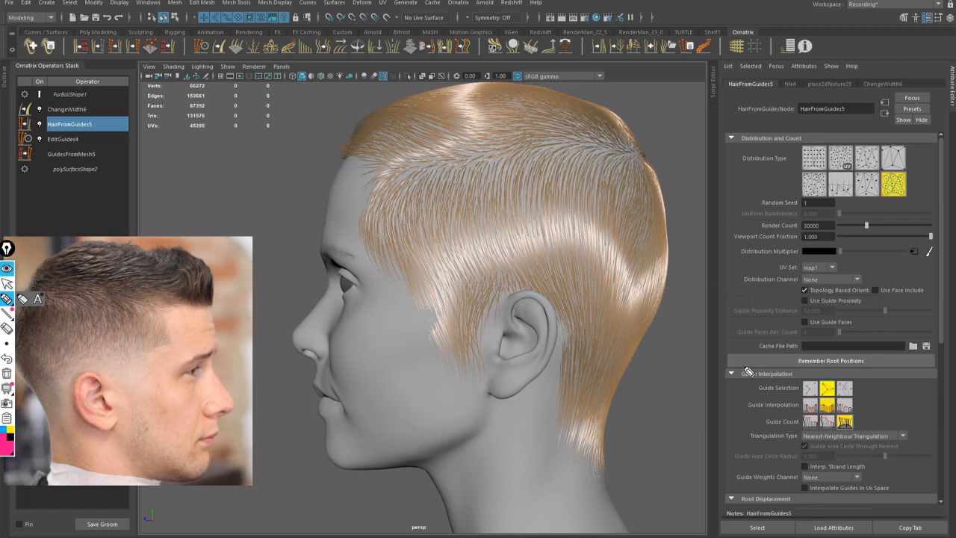
mouse_move(745, 372)
mouse_down()
mouse_move(720, 368)
mouse_move(710, 491)
mouse_move(751, 506)
mouse_move(942, 487)
mouse_move(947, 351)
mouse_move(774, 363)
mouse_up()
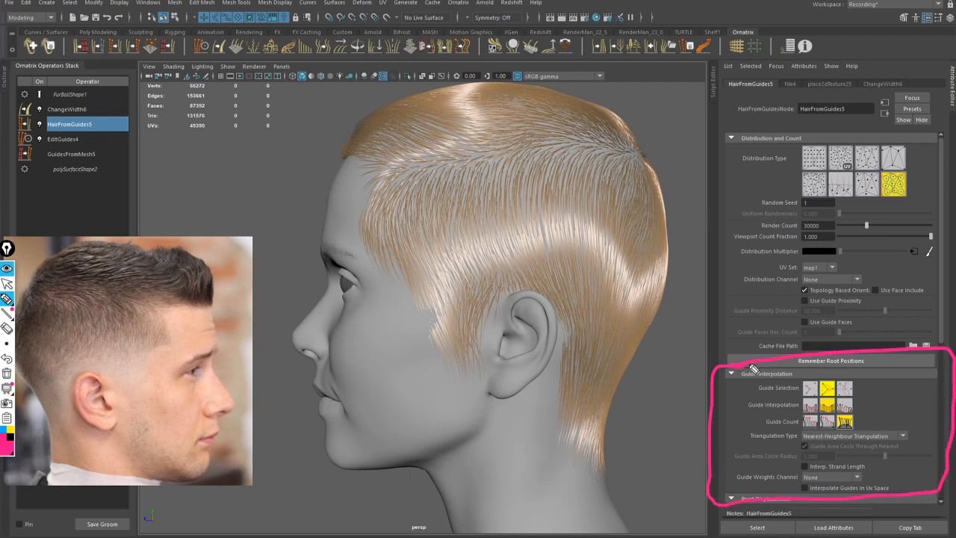
click(7, 283)
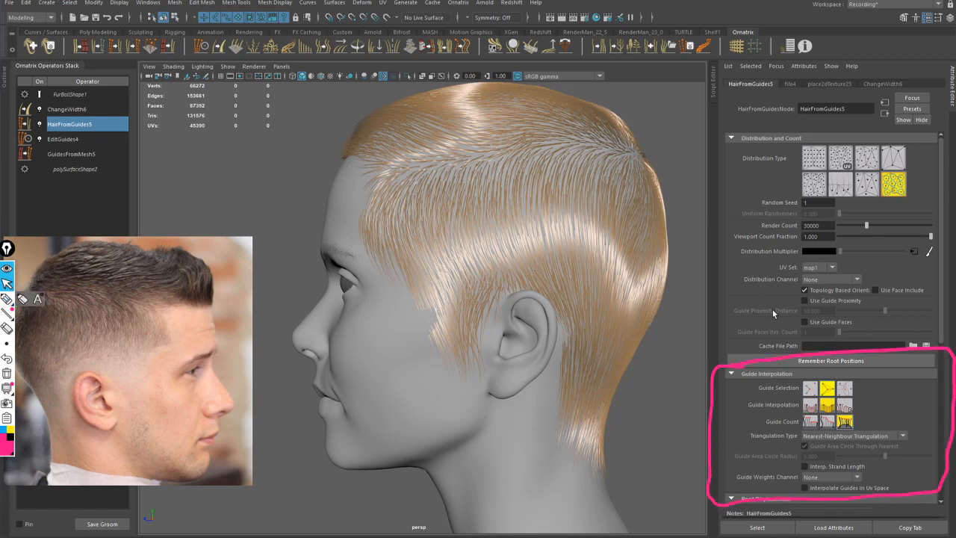
Step: Try the third Guide Selection option, switch to the first one, and inspect the hair flow around the back and other side
click(844, 388)
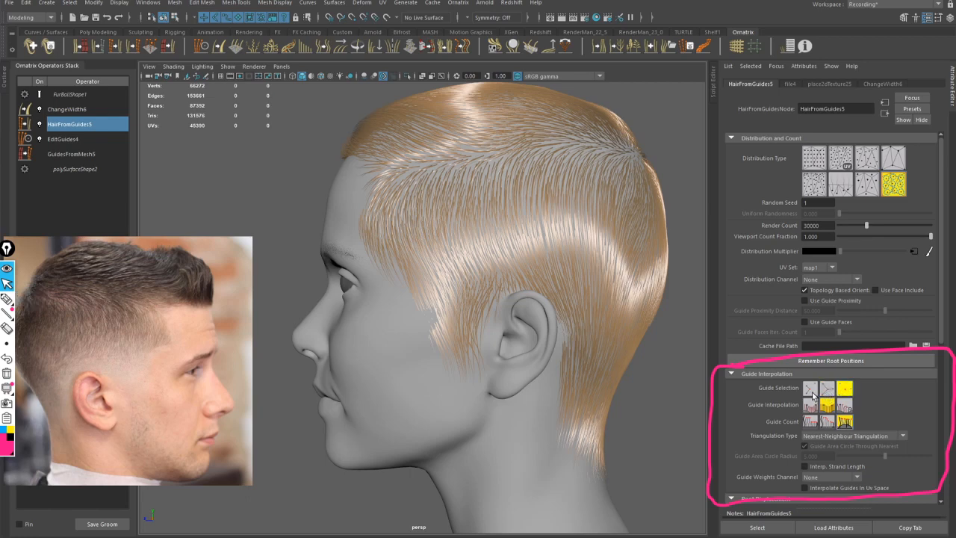
click(809, 388)
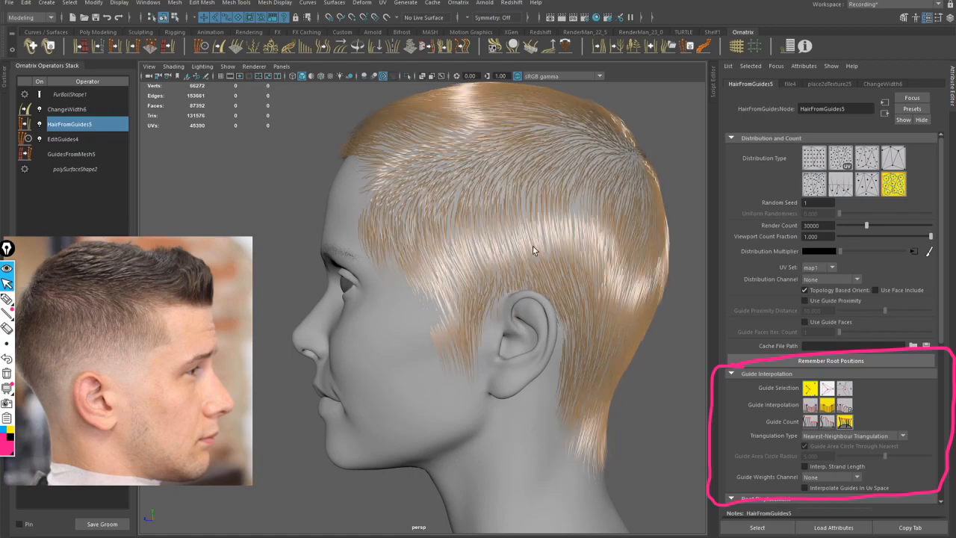
alt+drag(533, 248, 546, 273)
alt+right_drag(546, 273, 577, 265)
alt+drag(577, 266, 425, 252)
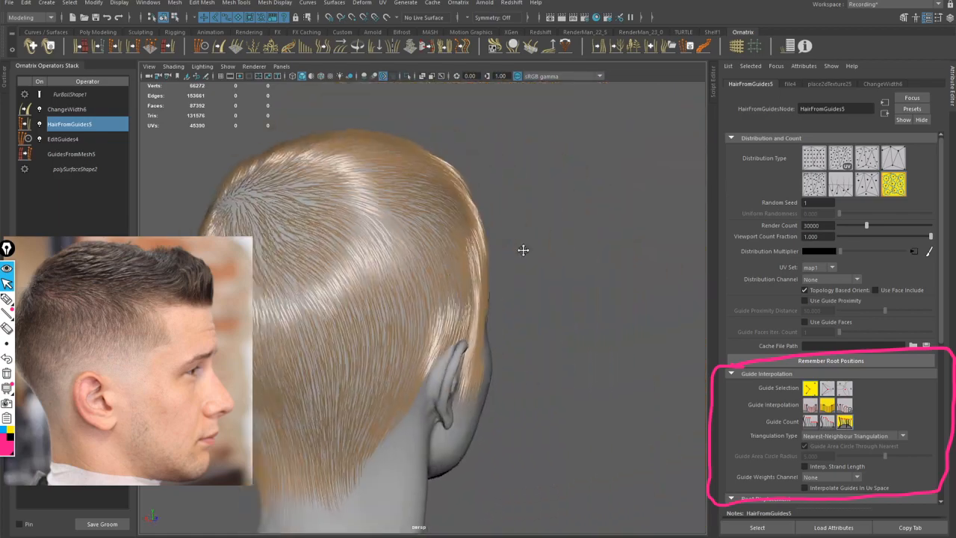
alt+drag(523, 249, 423, 252)
alt+right_drag(422, 251, 544, 246)
alt+middle_drag(544, 245, 634, 257)
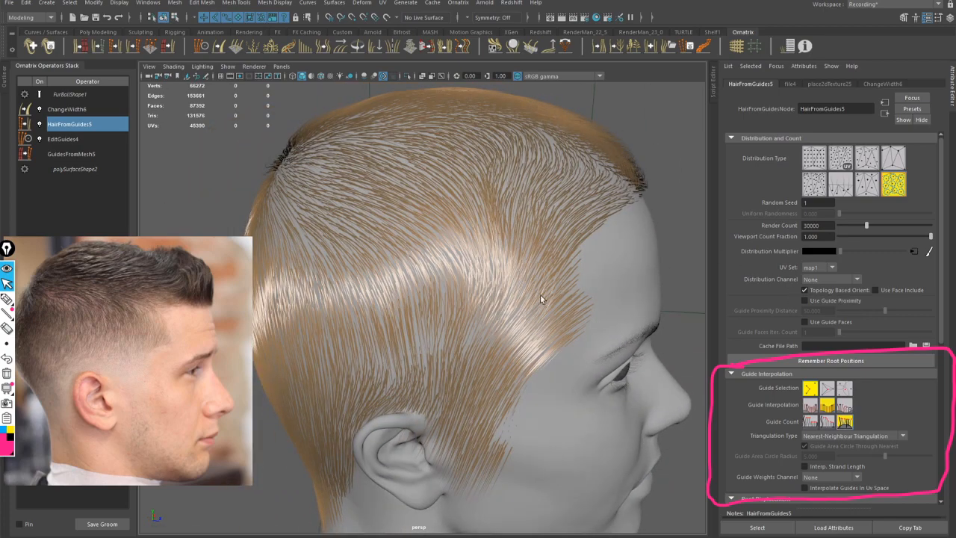
Step: Switch Guide Selection to the second option and inspect the hair around the ear up close
mouse_move(540, 295)
alt+mouse_down()
mouse_move(528, 280)
mouse_move(525, 295)
alt+mouse_up()
alt+right_drag(526, 295, 499, 297)
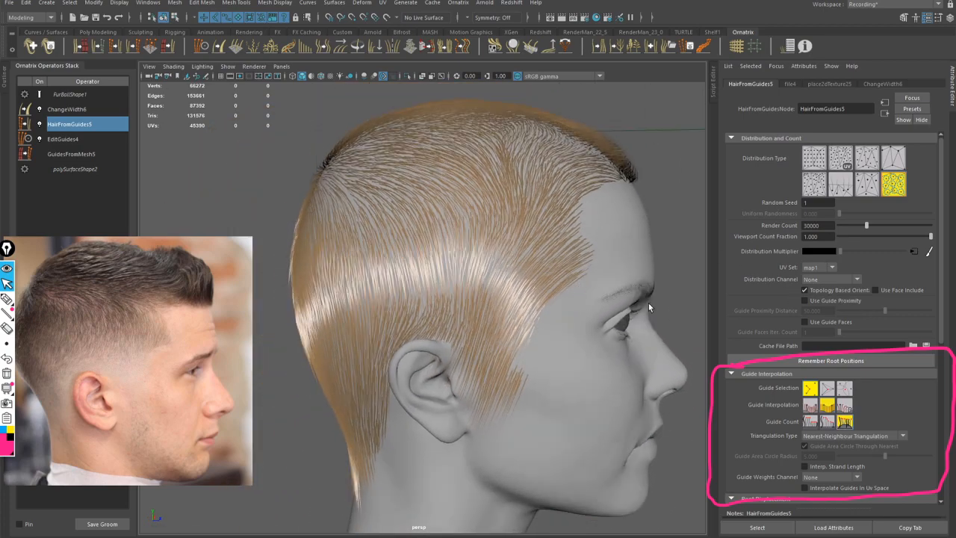
click(827, 388)
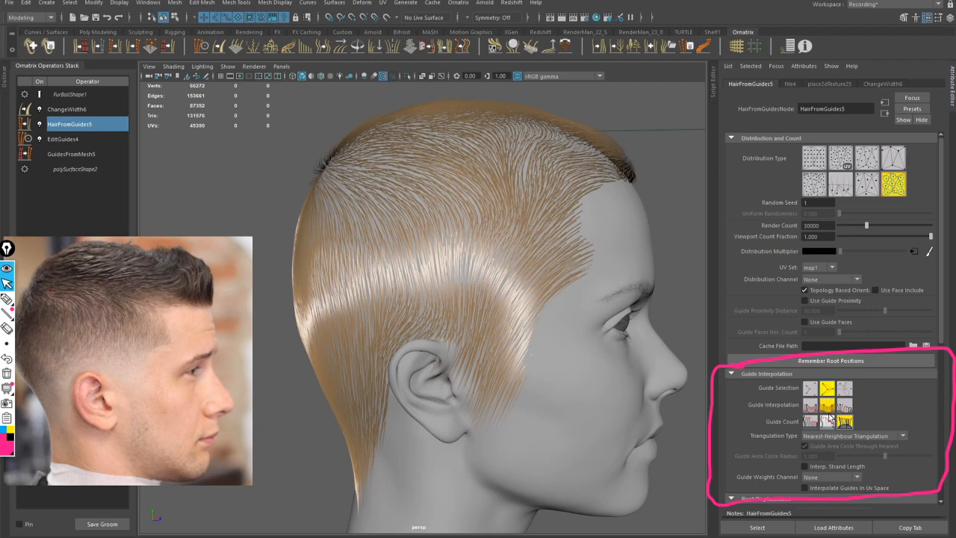
alt+middle_drag(451, 352, 454, 310)
alt+right_drag(454, 308, 552, 358)
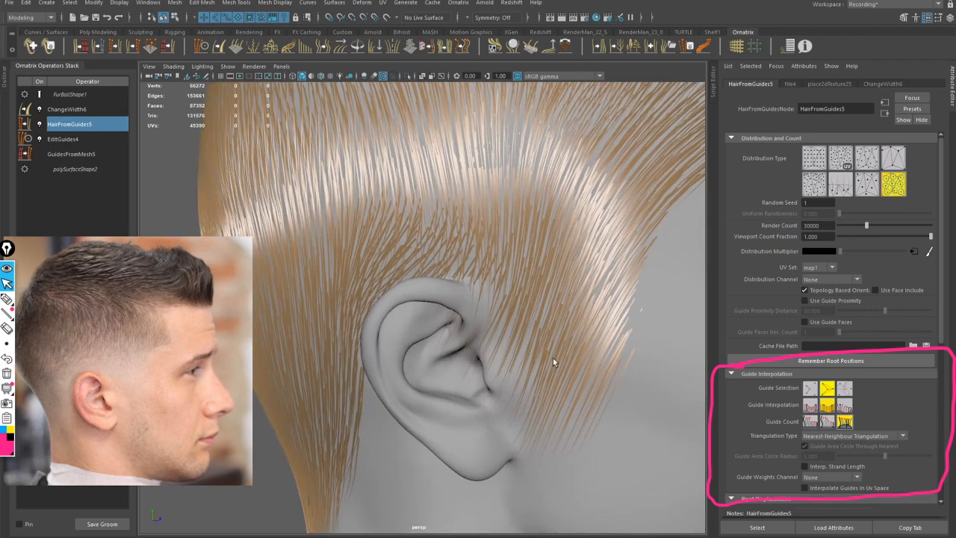
Step: Trace the hair flow around the ear with the pink annotation pen and clear all annotations
click(7, 299)
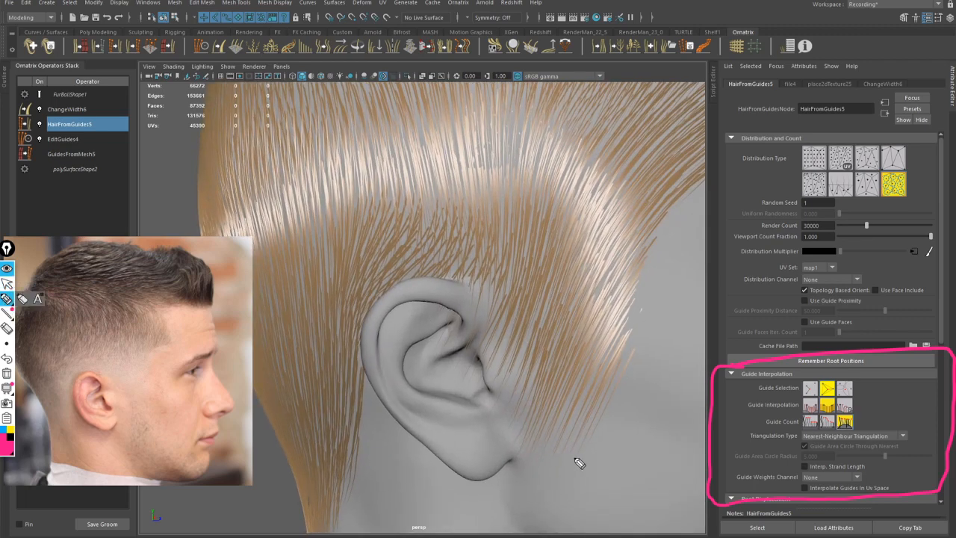
mouse_move(574, 459)
mouse_down()
mouse_move(544, 466)
mouse_move(482, 418)
mouse_move(524, 336)
mouse_move(342, 276)
mouse_move(338, 450)
mouse_up()
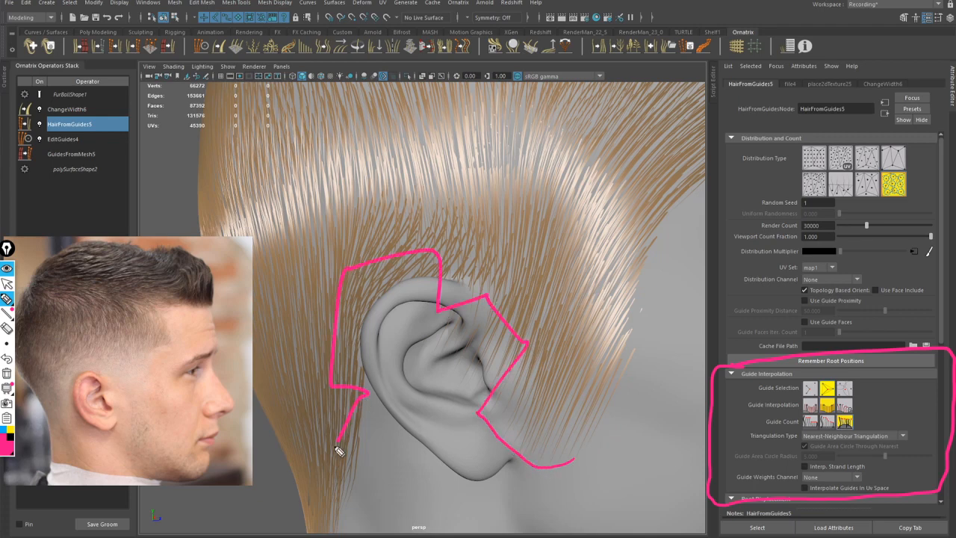
mouse_move(460, 278)
mouse_down()
mouse_move(438, 274)
mouse_move(454, 286)
mouse_move(478, 405)
mouse_move(507, 450)
mouse_move(573, 465)
mouse_move(600, 430)
mouse_up()
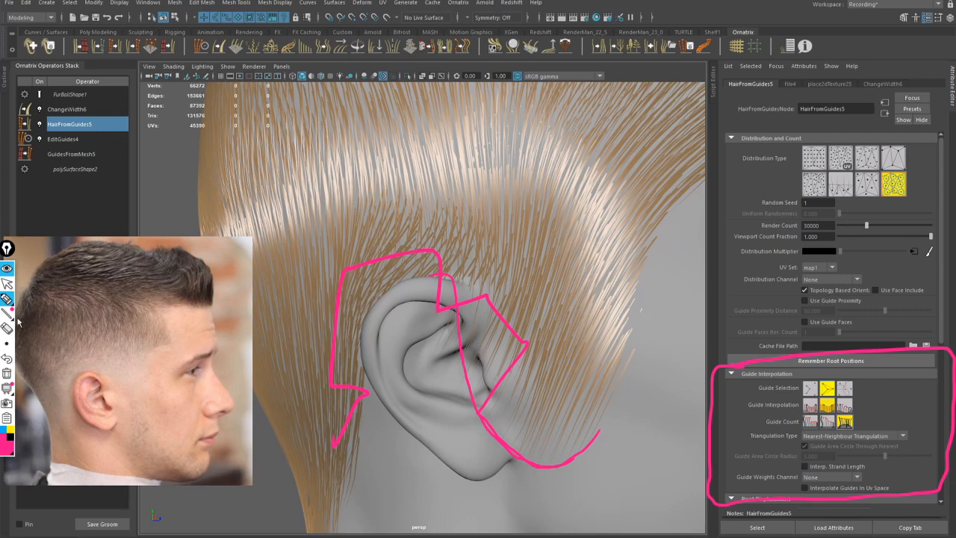
click(7, 373)
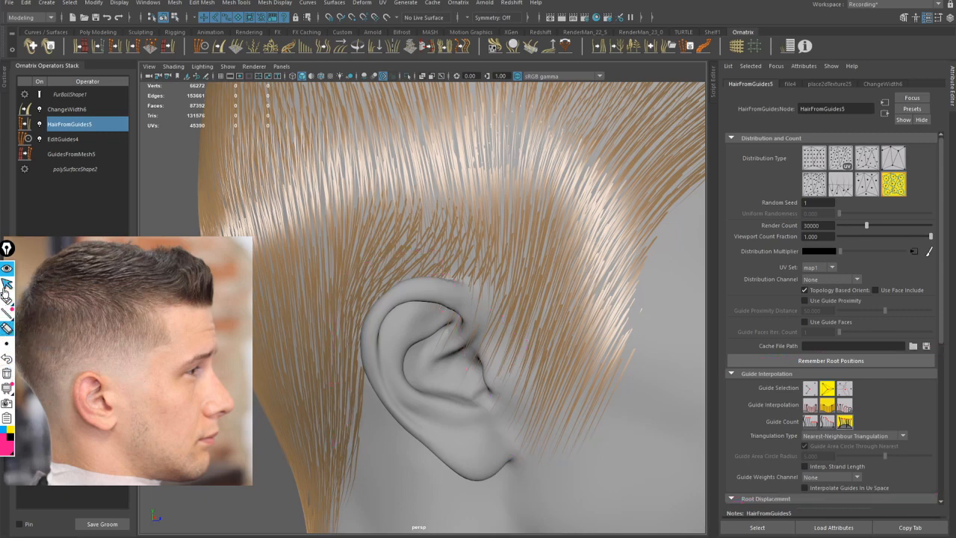
click(7, 287)
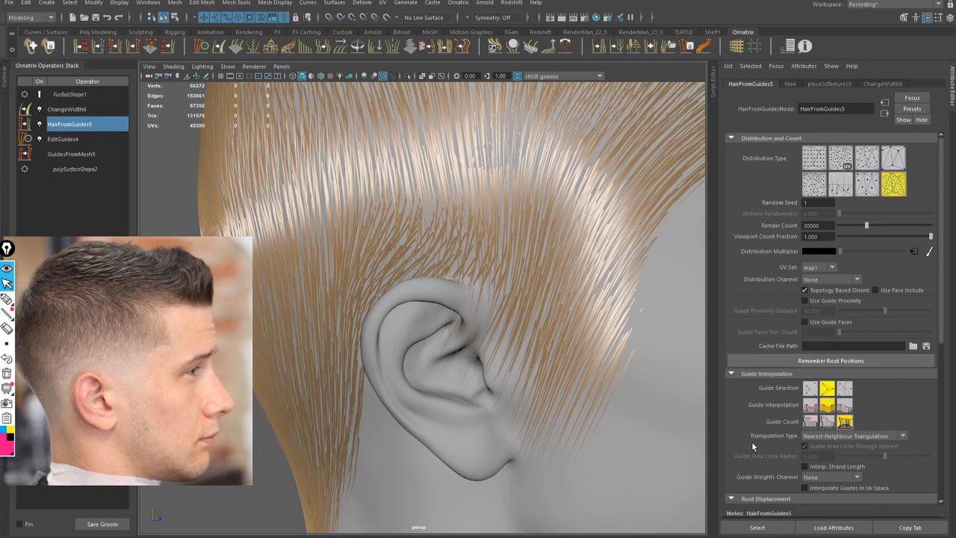
Step: Try the Distribution Mesh triangulation type and inspect the hair from the side and behind the ear
click(822, 437)
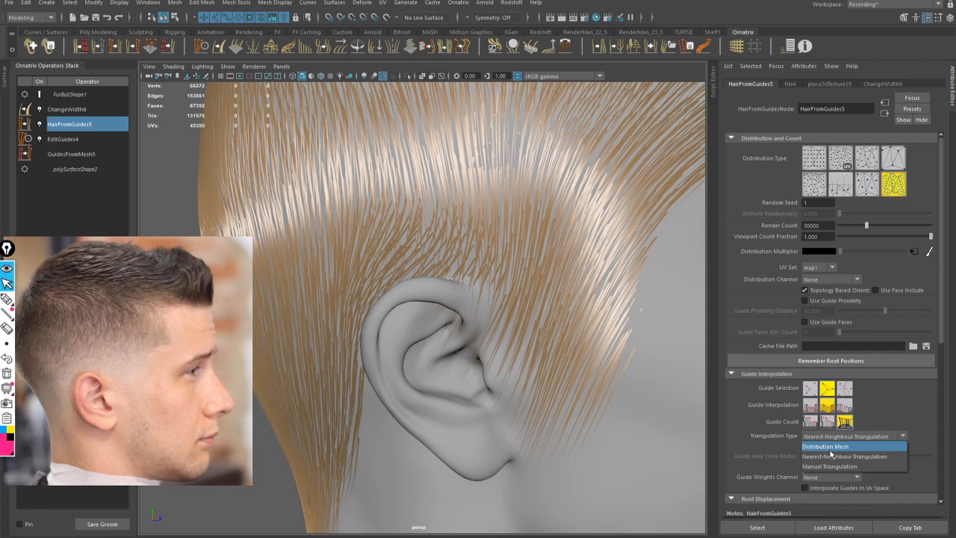
click(830, 448)
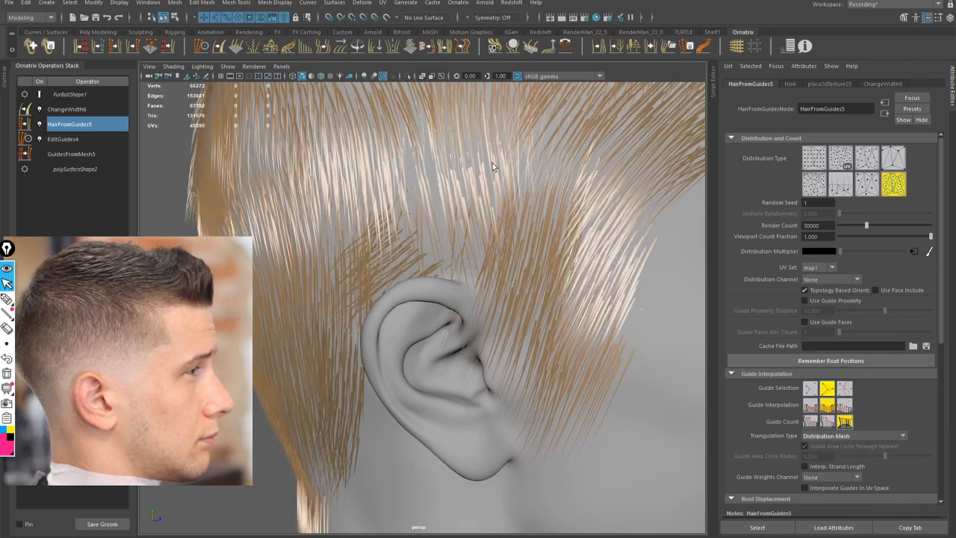
alt+right_drag(548, 234, 468, 233)
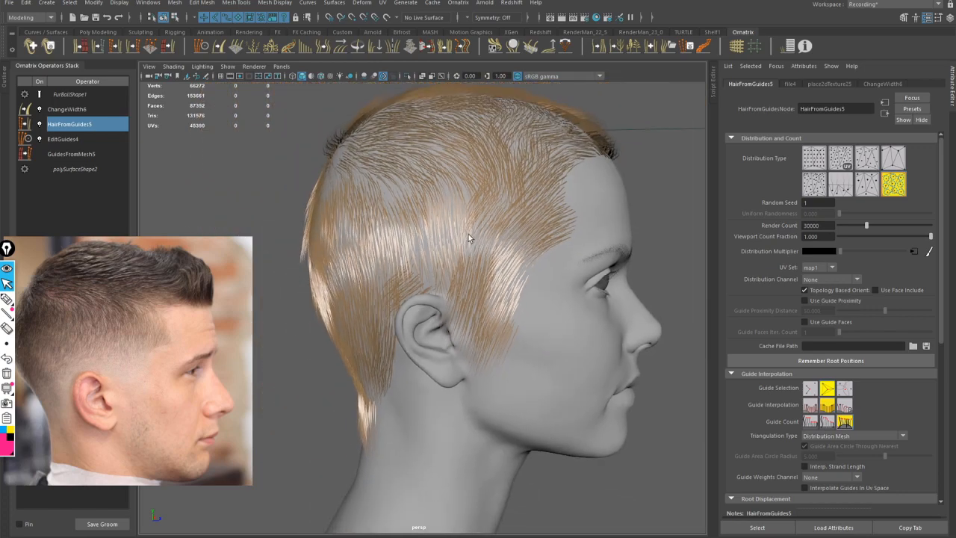
alt+drag(468, 234, 502, 234)
click(837, 436)
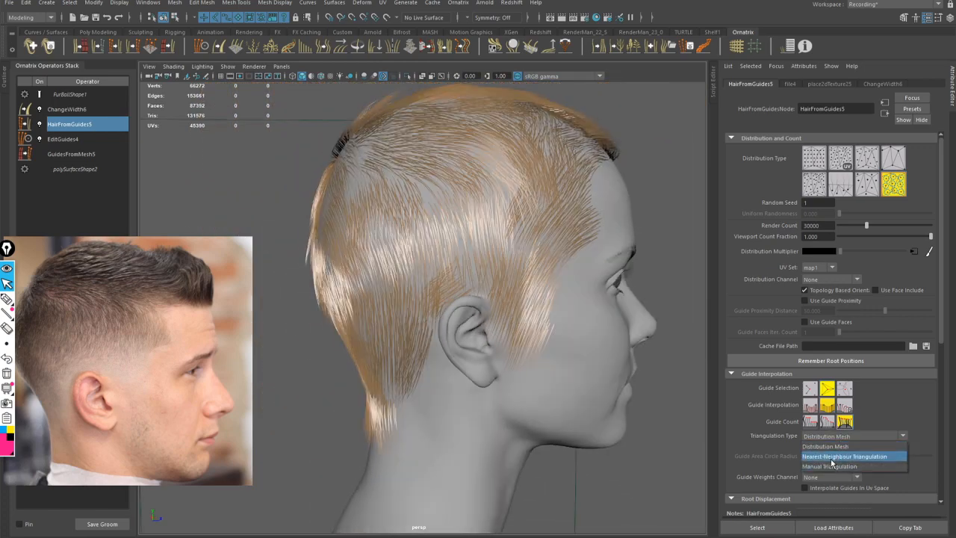
click(825, 446)
alt+drag(438, 227, 354, 244)
alt+right_drag(355, 244, 528, 225)
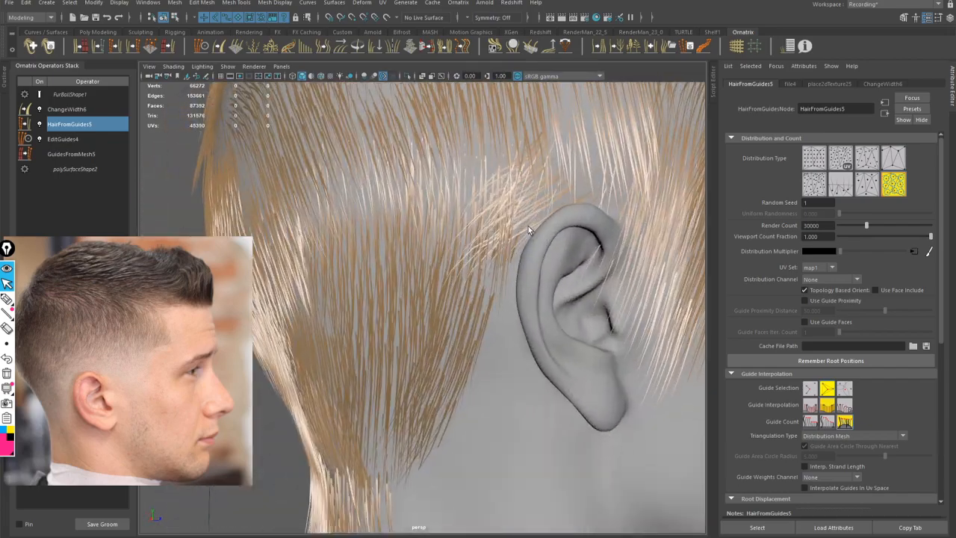
alt+drag(528, 226, 403, 283)
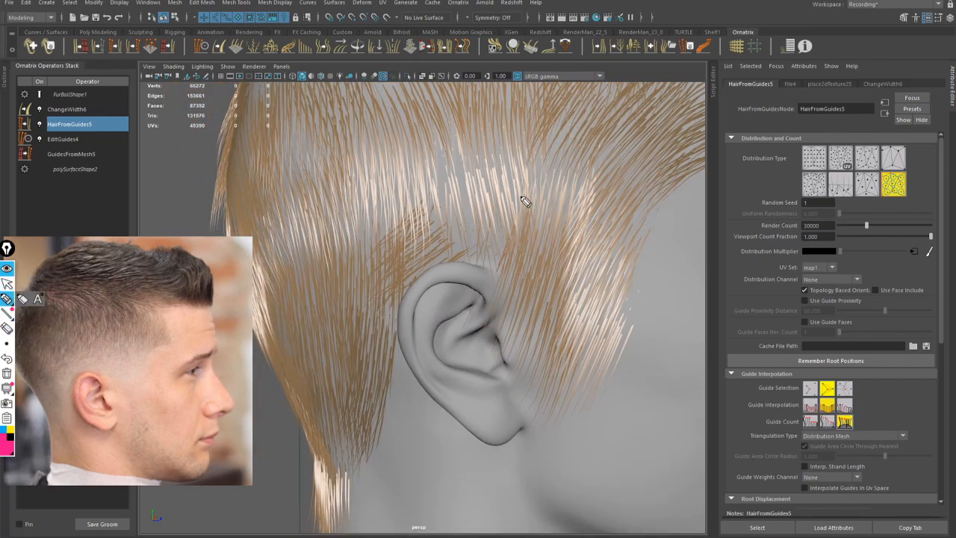
Step: Outline the separate hair patches above and beside the ear with the pink annotation pen and clear the outlines
mouse_move(534, 186)
mouse_down()
mouse_move(571, 389)
mouse_move(550, 176)
mouse_move(540, 166)
mouse_up()
mouse_move(451, 172)
mouse_down()
mouse_move(553, 223)
mouse_move(448, 153)
mouse_up()
mouse_move(414, 210)
mouse_down()
mouse_move(386, 322)
mouse_move(410, 194)
mouse_up()
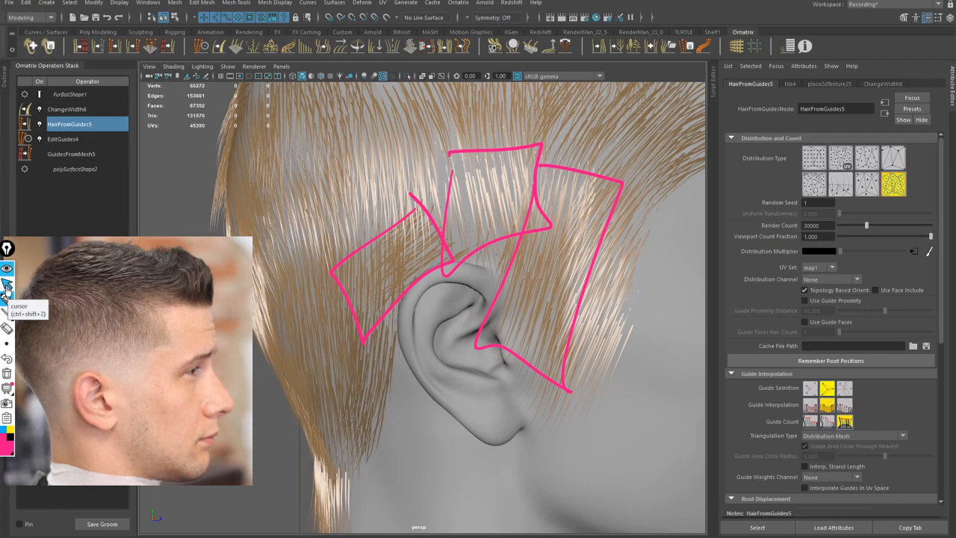
click(7, 286)
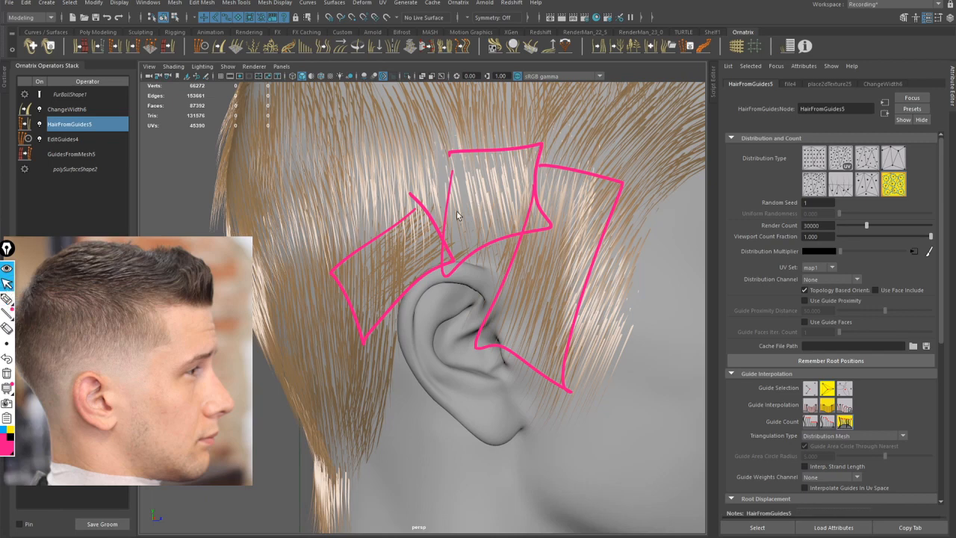
click(7, 373)
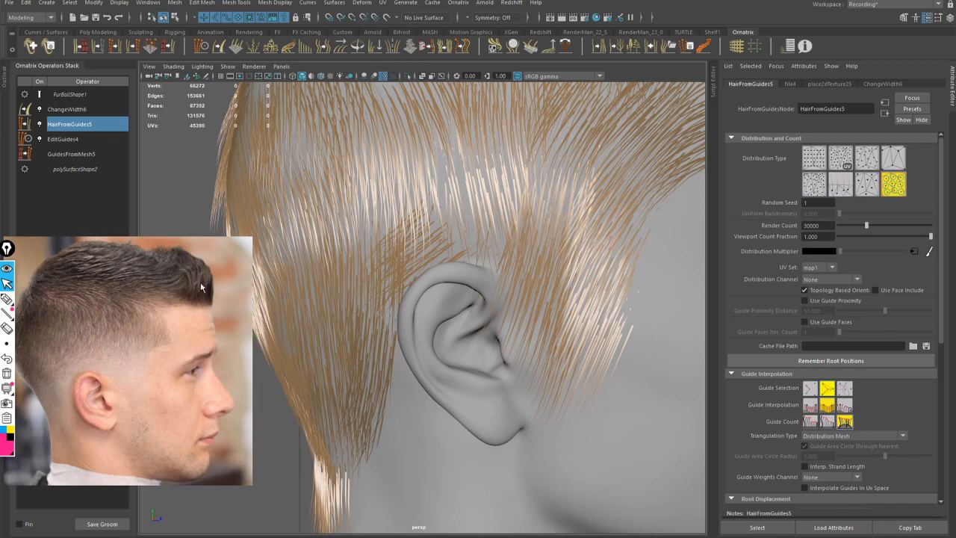
Step: Try the Manual Triangulation type and inspect the hair at the back of the head
alt+drag(425, 237, 612, 267)
click(825, 436)
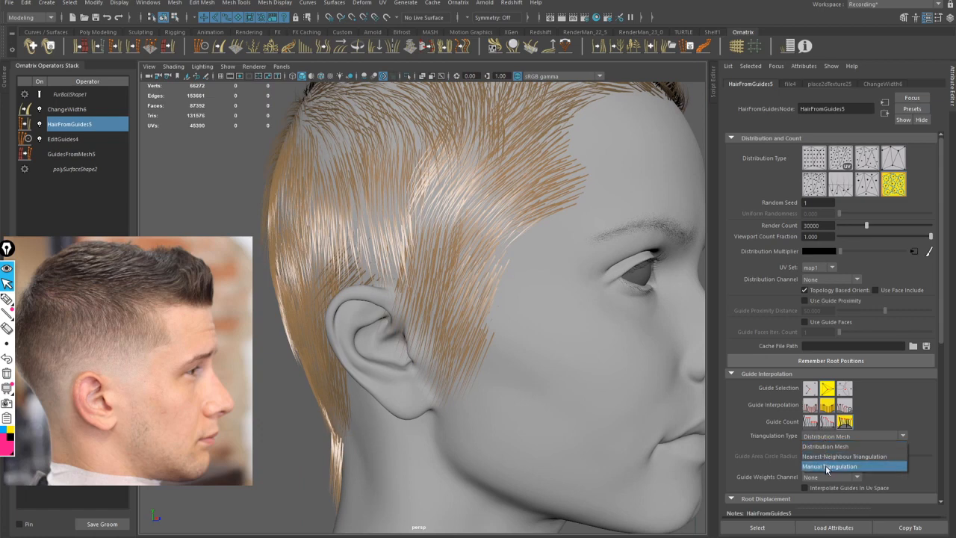
click(826, 466)
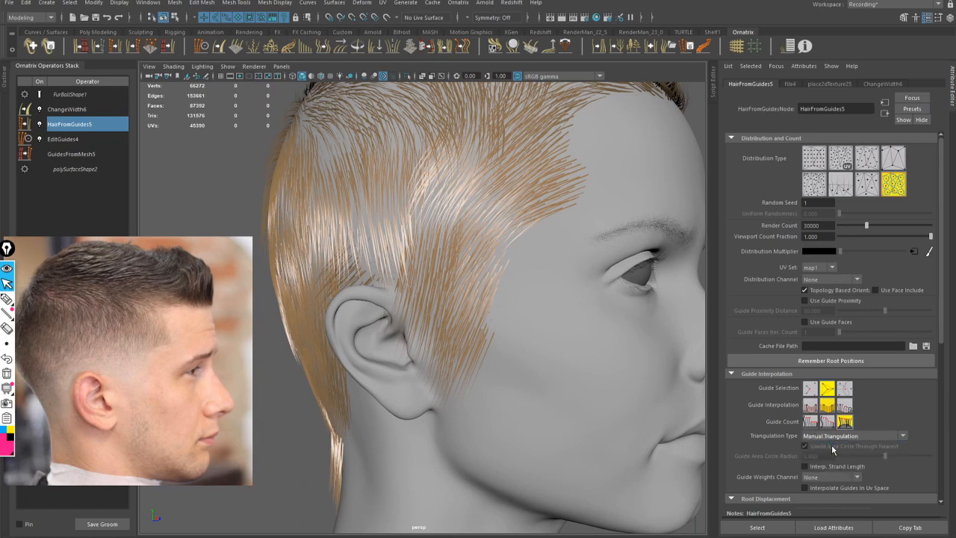
alt+drag(562, 302, 704, 294)
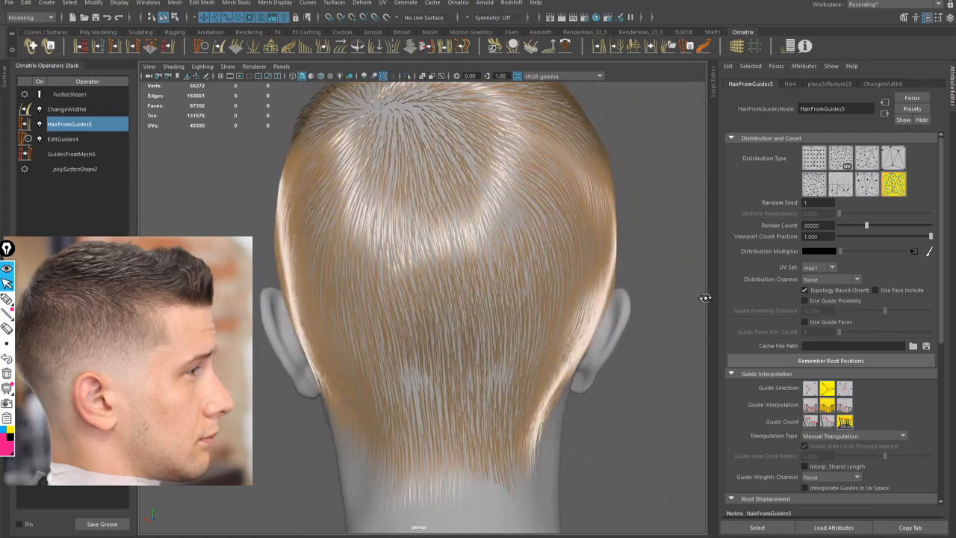
Step: Set the Triangulation Type back to Nearest-Neighbour Triangulation and check the hair from the back and side
click(823, 437)
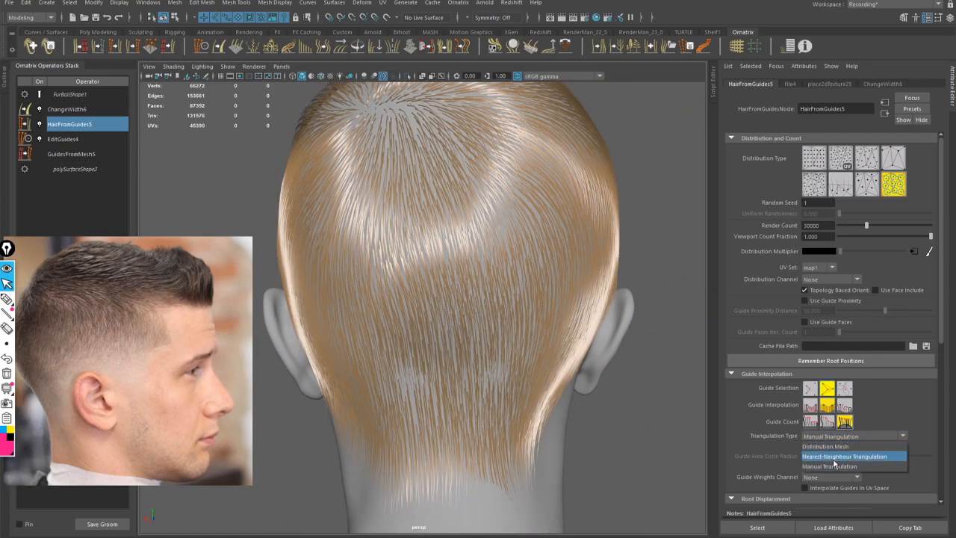
click(846, 456)
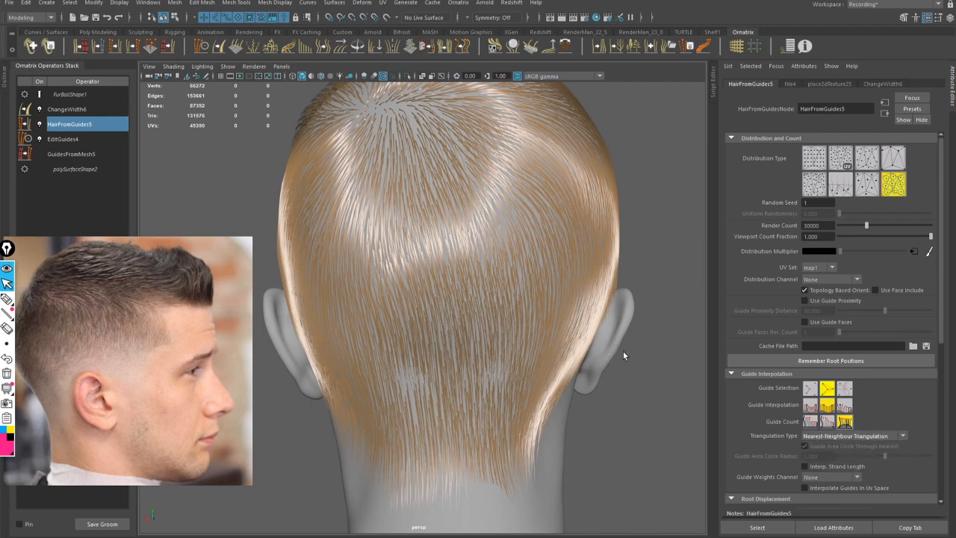
alt+drag(495, 320, 508, 299)
scroll(538, 314, up, 4)
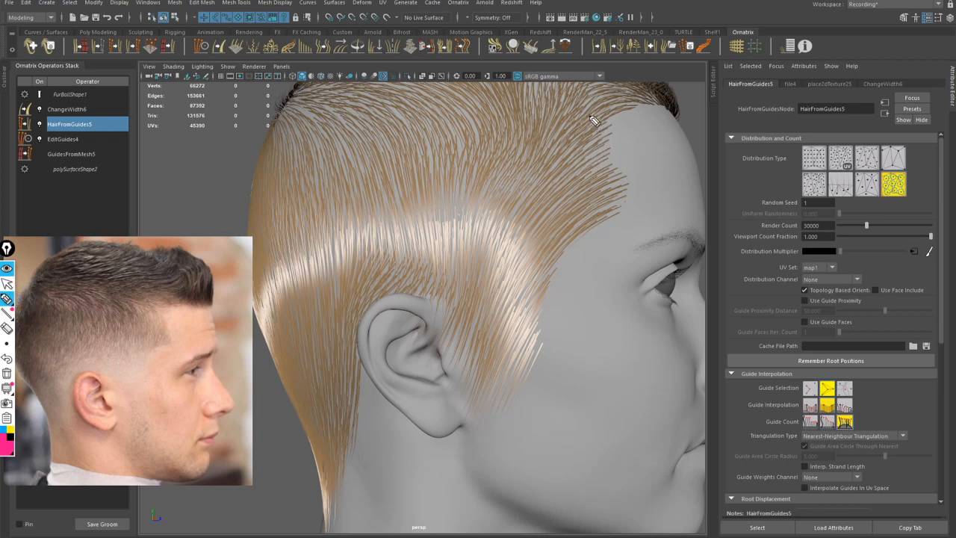
Step: Draw the hairline from the forehead past the sideburn and around the ear in pink, adding short strand marks at the temple
mouse_move(590, 117)
mouse_down()
mouse_move(585, 194)
mouse_move(531, 276)
mouse_move(521, 333)
mouse_move(493, 342)
mouse_move(456, 306)
mouse_move(398, 279)
mouse_move(351, 327)
mouse_up()
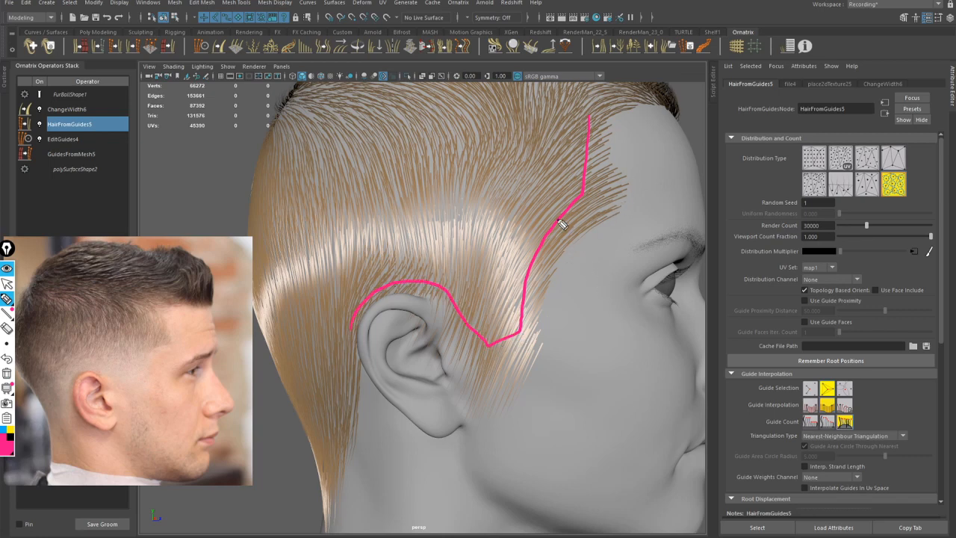
mouse_move(576, 211)
mouse_down()
mouse_move(536, 322)
mouse_move(559, 291)
mouse_up()
mouse_move(601, 237)
mouse_down()
mouse_move(567, 283)
mouse_move(618, 284)
mouse_up()
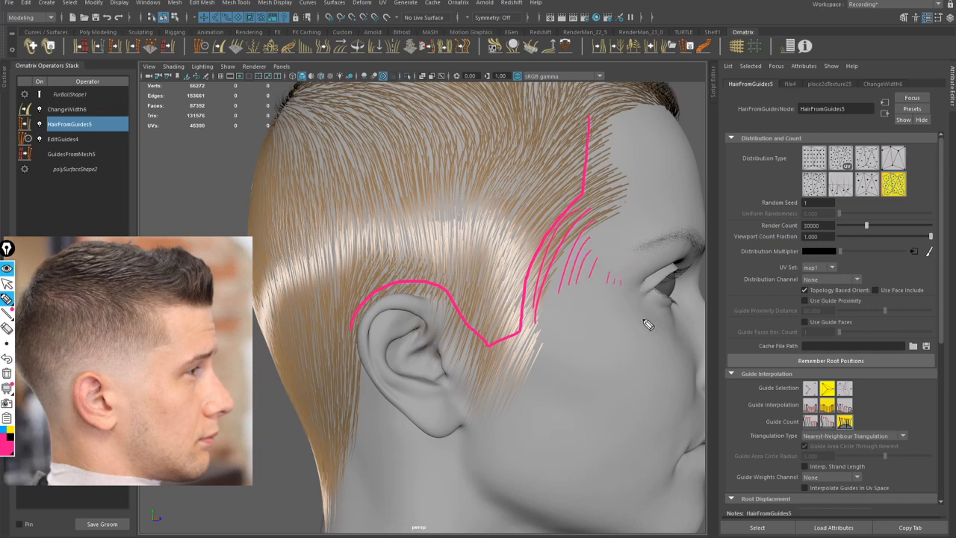
mouse_move(636, 323)
mouse_down()
mouse_move(631, 340)
mouse_move(616, 309)
mouse_up()
click(627, 257)
click(627, 241)
mouse_move(538, 296)
mouse_down()
mouse_move(556, 254)
mouse_move(609, 204)
mouse_up()
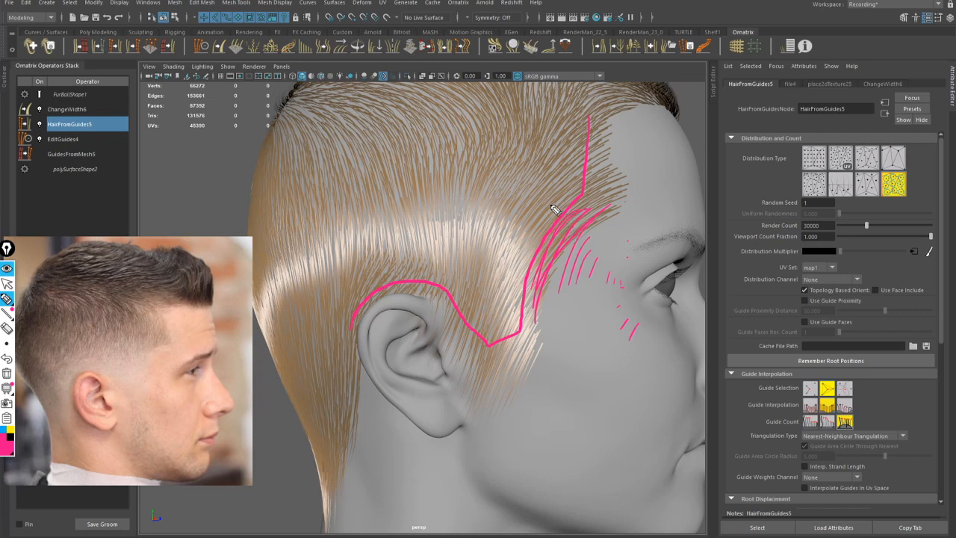
click(521, 182)
click(9, 285)
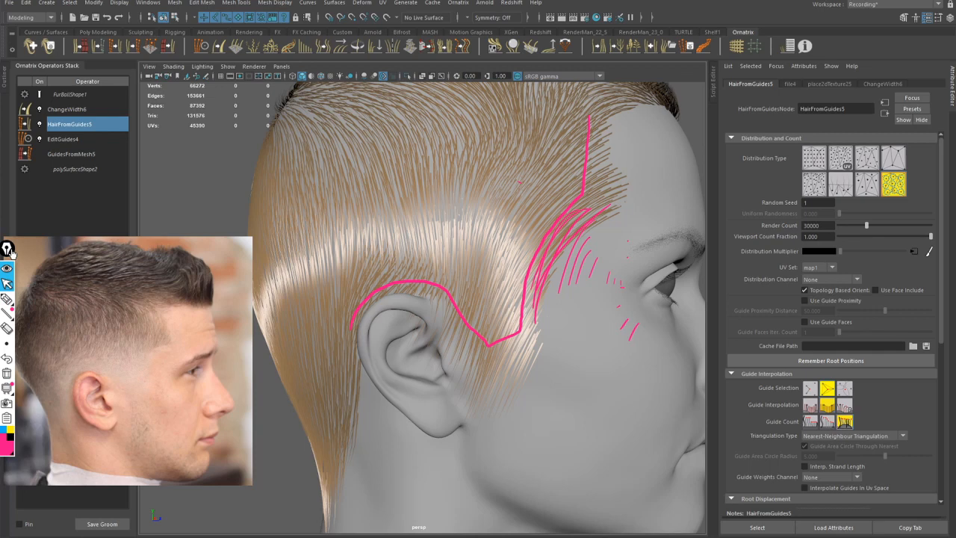
Step: Add a Length operator above ChangeWidth6 and delete it again
click(71, 112)
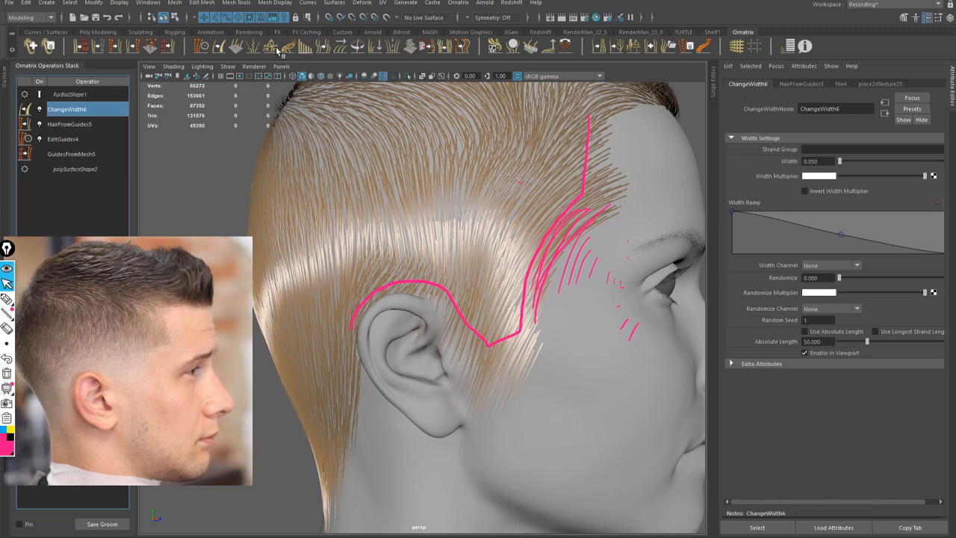
click(312, 55)
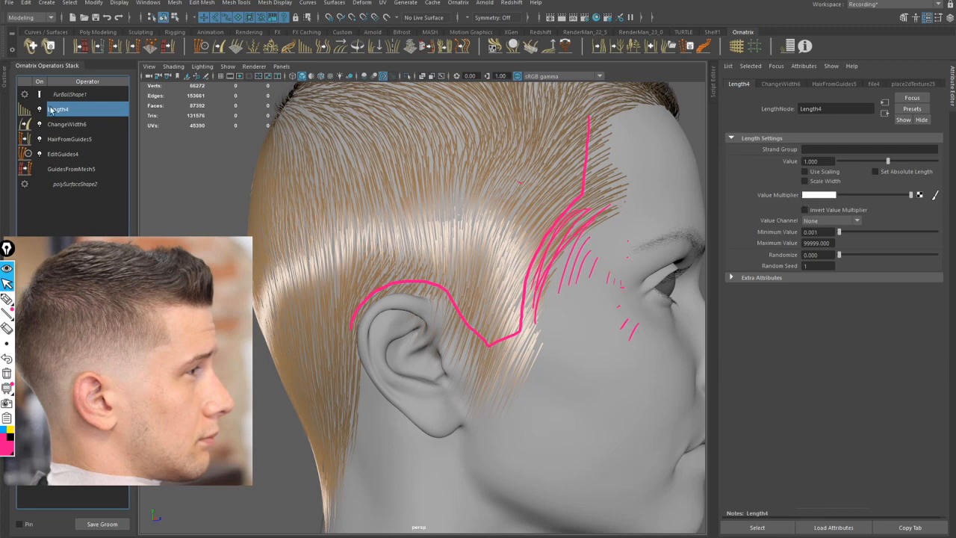
right_click(76, 113)
click(97, 170)
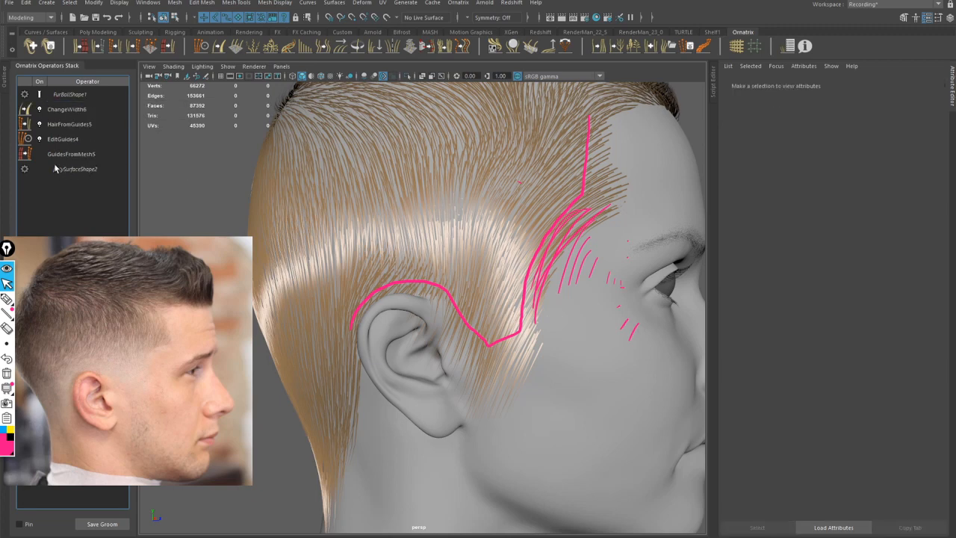
Step: Reselect the HairFromGuides5 operator and clear the pink annotations from the screen
click(73, 126)
mouse_move(465, 193)
alt+mouse_down()
mouse_move(493, 198)
mouse_move(483, 203)
alt+mouse_up()
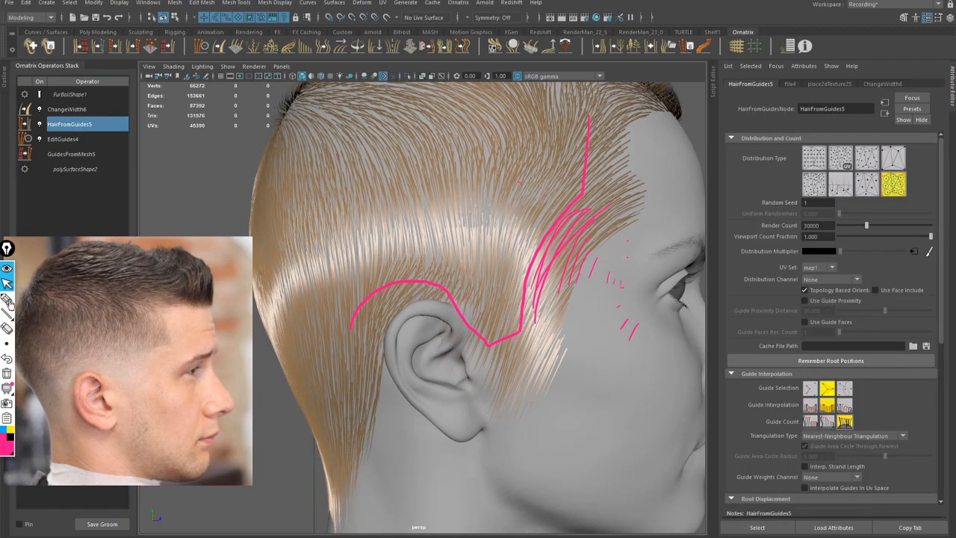
click(7, 374)
alt+drag(436, 224, 578, 241)
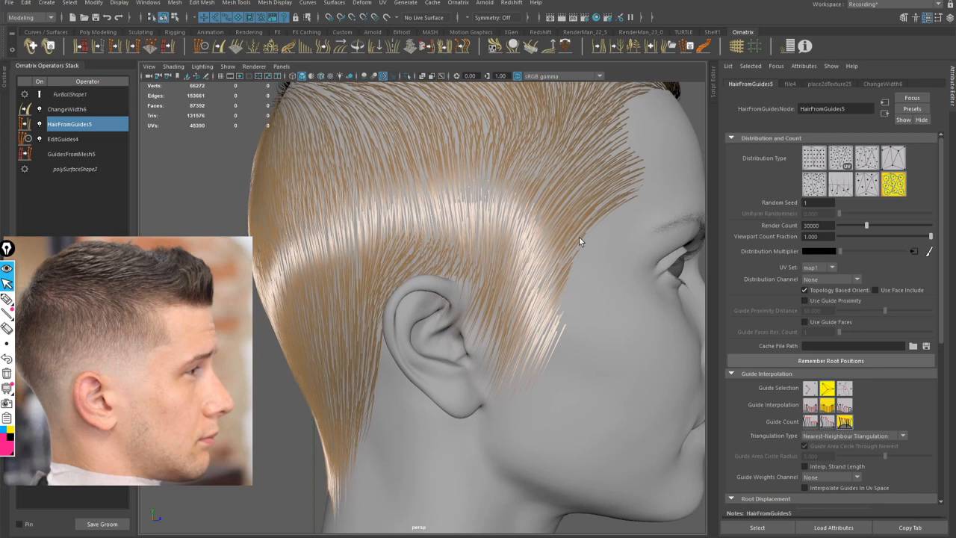
Step: Collapse the Root Displacement, Parting, Isolation and Generated Data sections of HairFromGuides5
scroll(941, 279, down, 5)
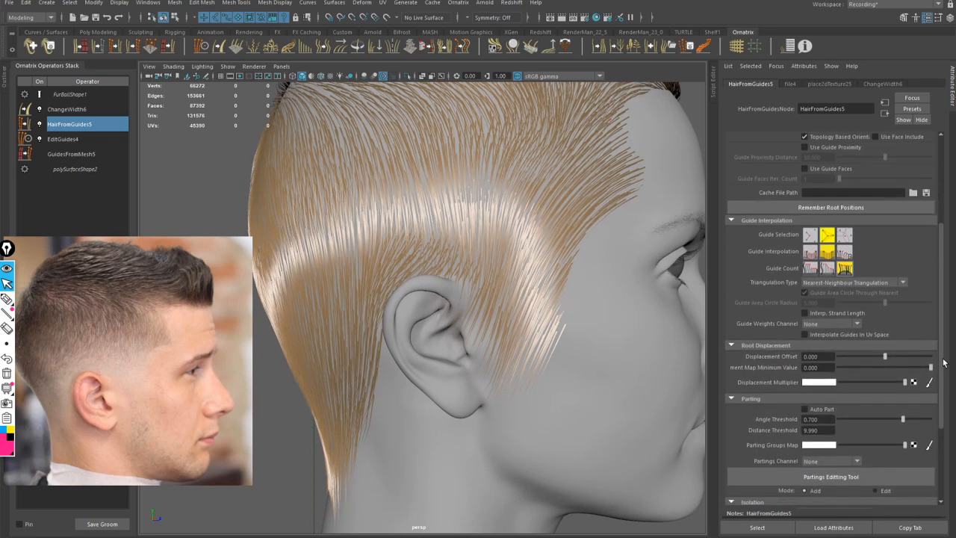
click(772, 342)
click(763, 353)
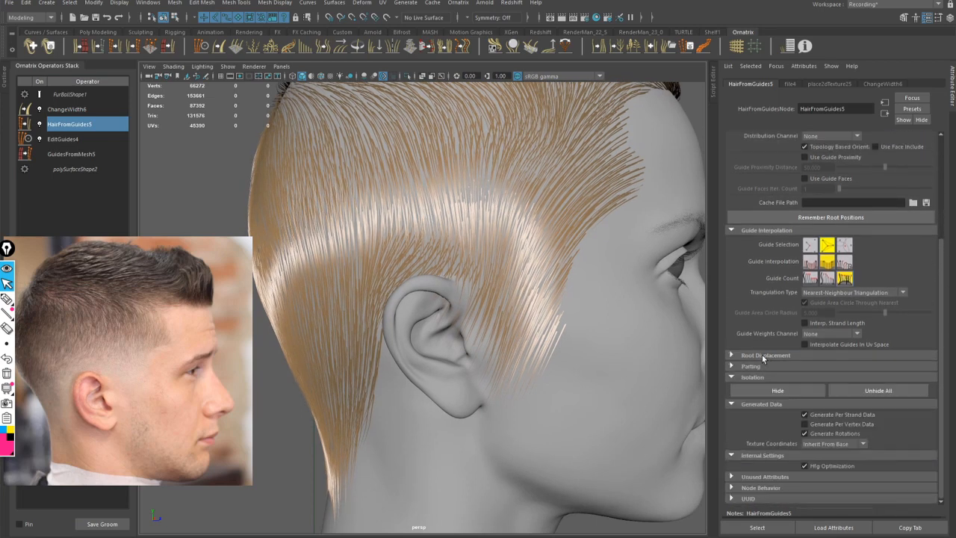
click(755, 383)
click(757, 405)
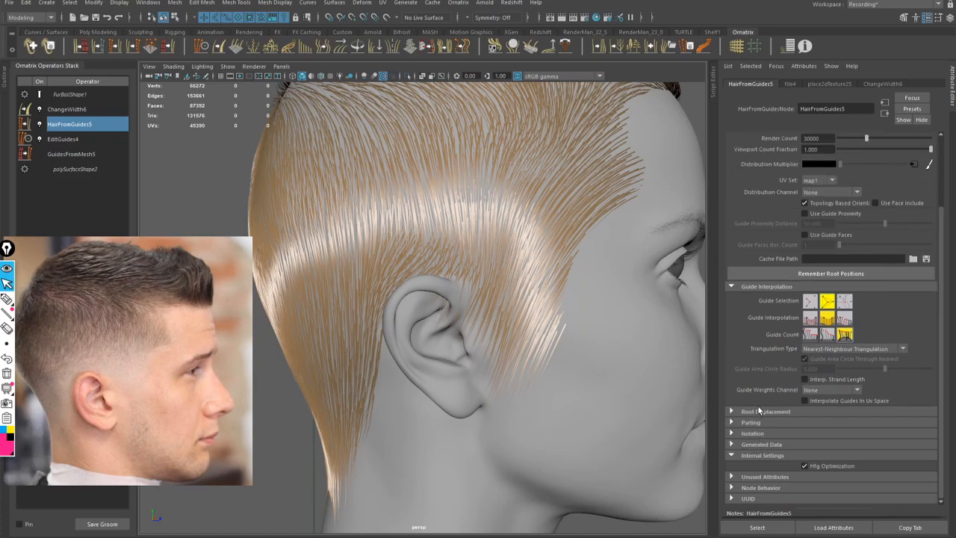
Step: Collapse the Internal Settings section of HairFromGuides5 and save the scene
click(752, 457)
alt+drag(624, 314, 479, 237)
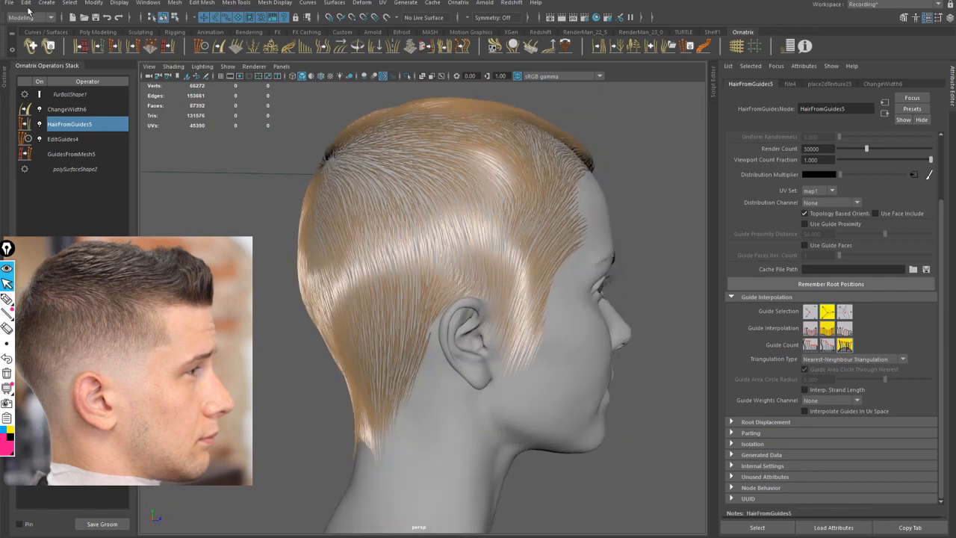
click(8, 3)
click(41, 65)
Step: Mark the temple and sideburn hairline in pink over the groom, then switch to Mudbox and clear the annotation
alt+drag(507, 236, 469, 223)
alt+right_drag(469, 223, 582, 218)
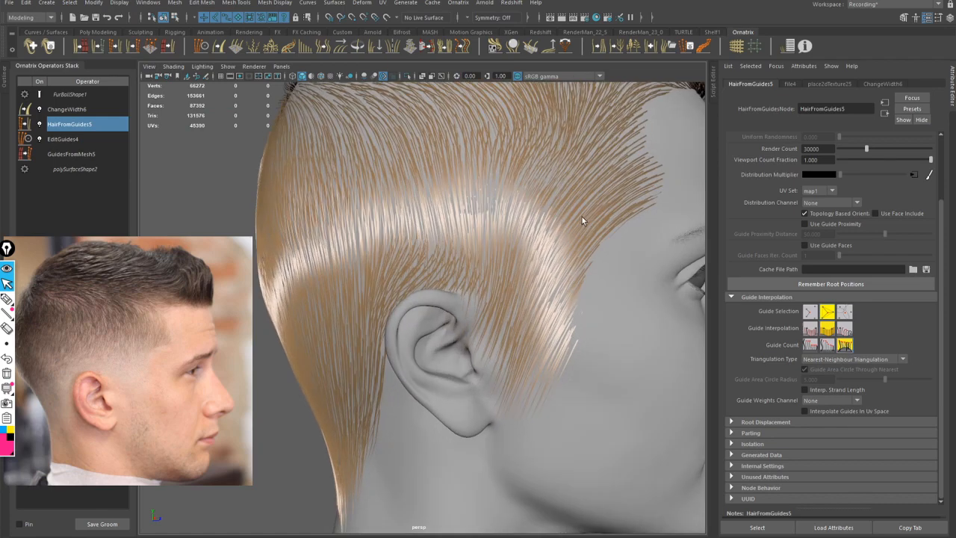
alt+middle_drag(512, 210, 492, 236)
alt+right_drag(492, 236, 438, 196)
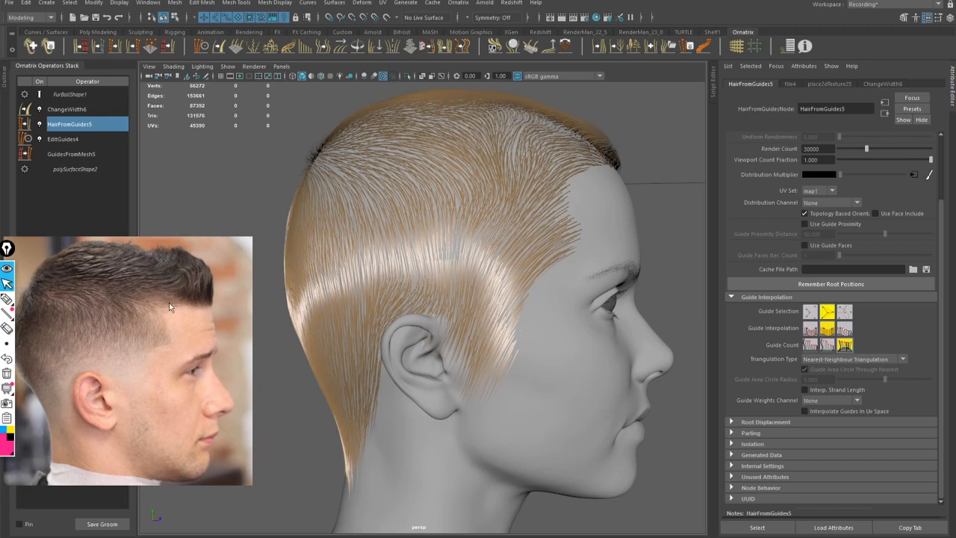
click(7, 298)
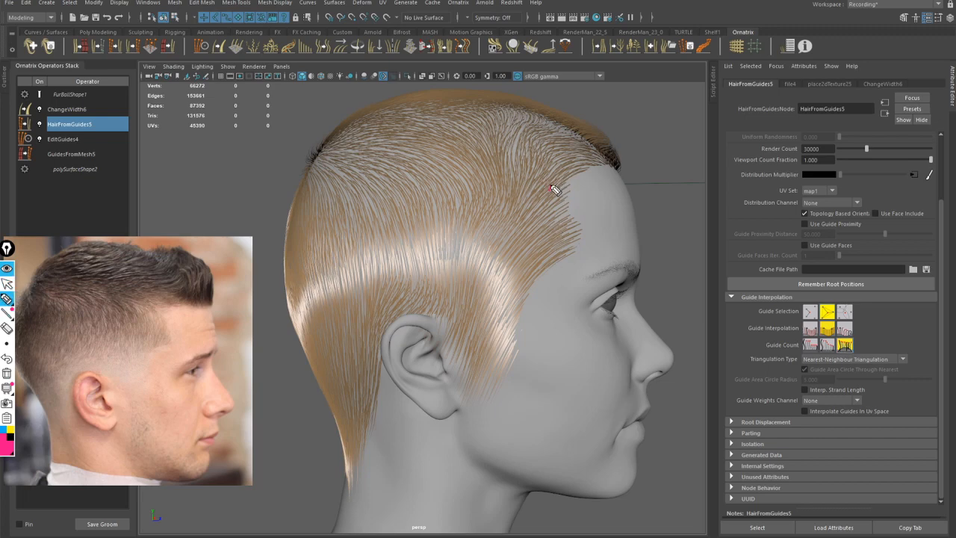
mouse_move(553, 188)
mouse_down()
mouse_move(550, 245)
mouse_move(502, 330)
mouse_move(454, 352)
mouse_up()
mouse_move(7, 298)
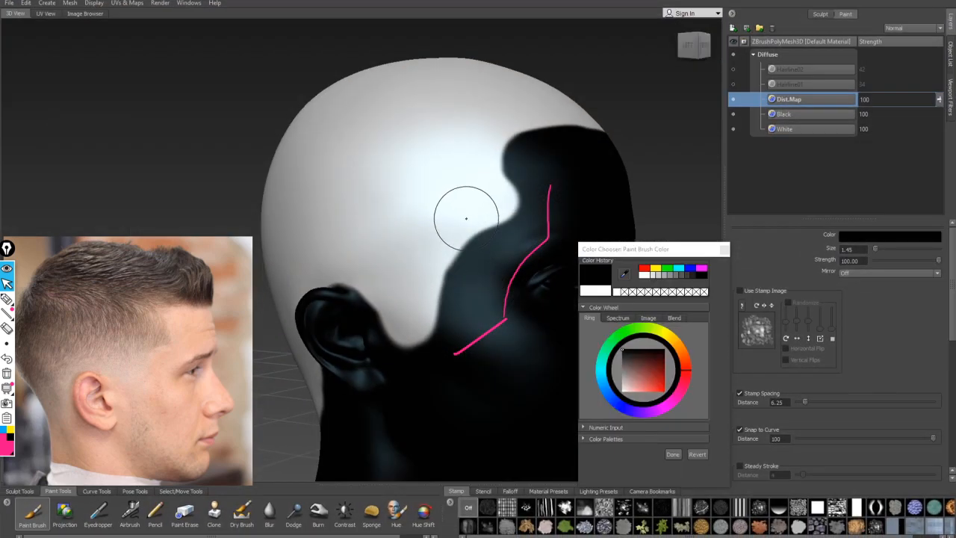
click(7, 372)
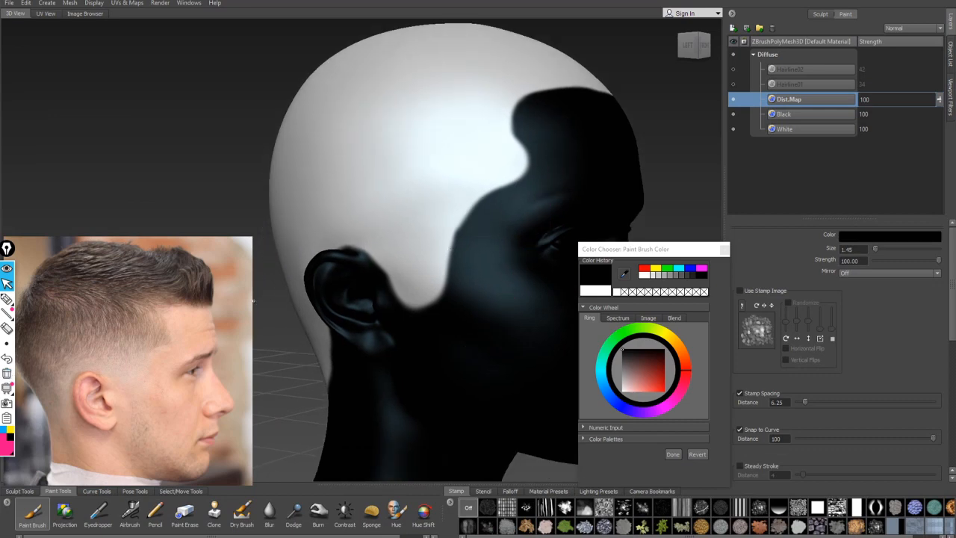
alt+middle_drag(508, 182, 434, 218)
alt+drag(433, 217, 500, 217)
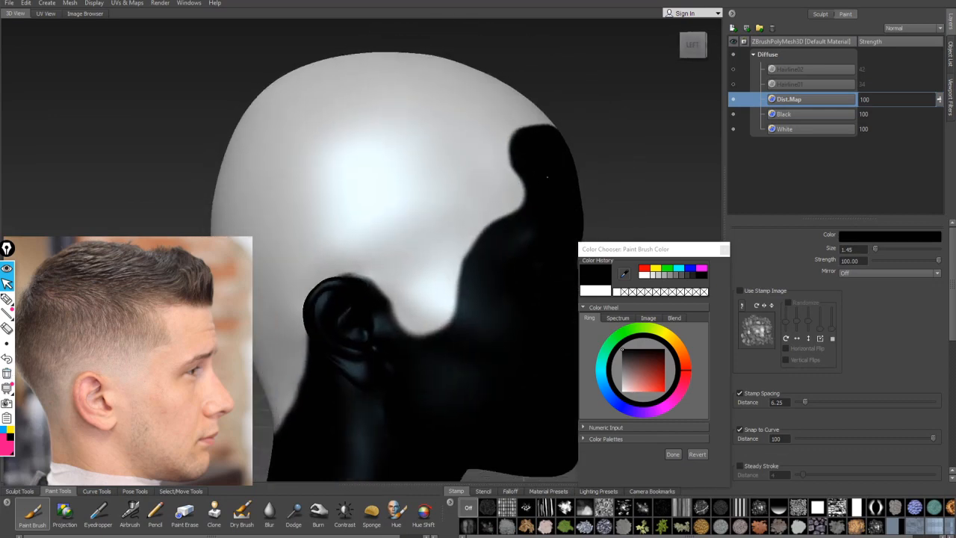
alt+middle_drag(500, 217, 567, 187)
click(746, 28)
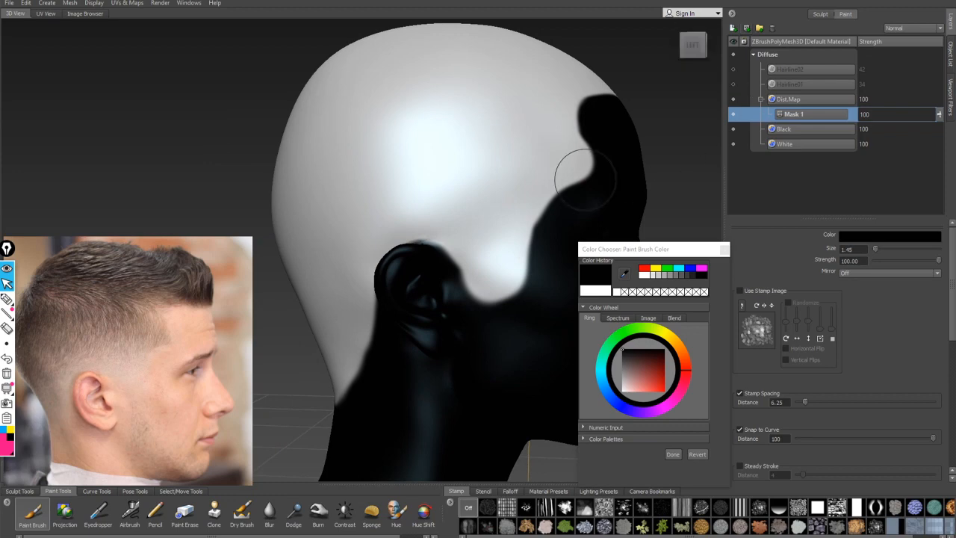
key(ctrl+z)
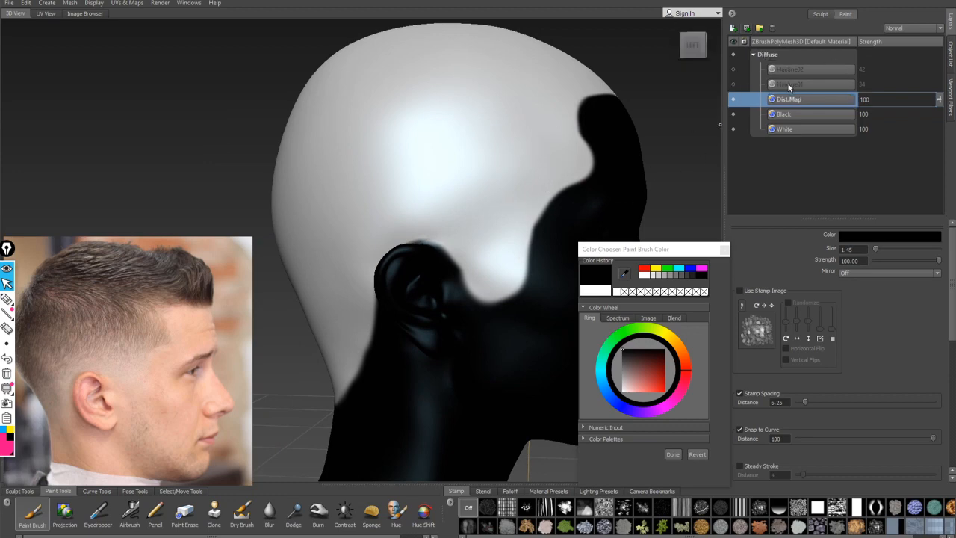
Step: Create a 2048 TIFF paint layer in the Diffuse channel above Dist.Map and name it LengthMap
click(731, 28)
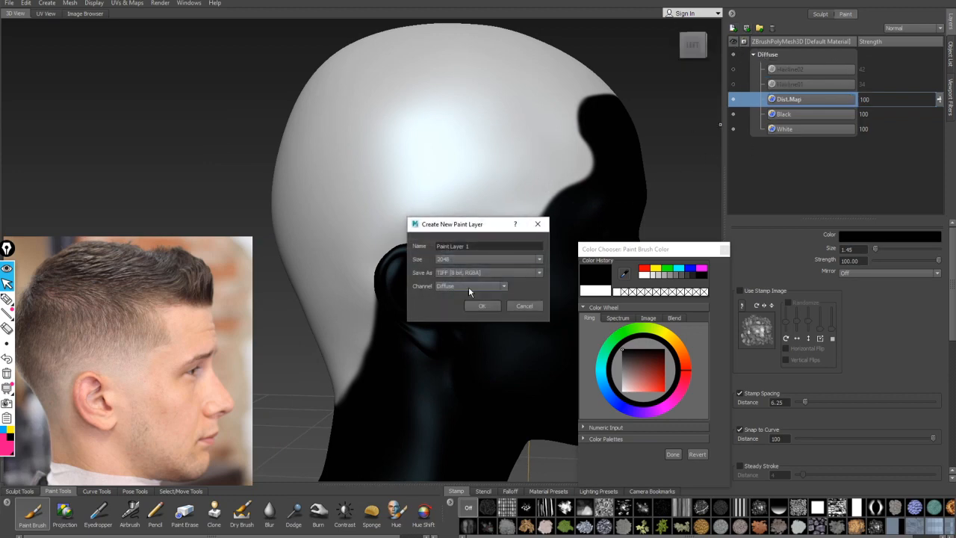
click(487, 306)
alt+right_drag(593, 141, 639, 115)
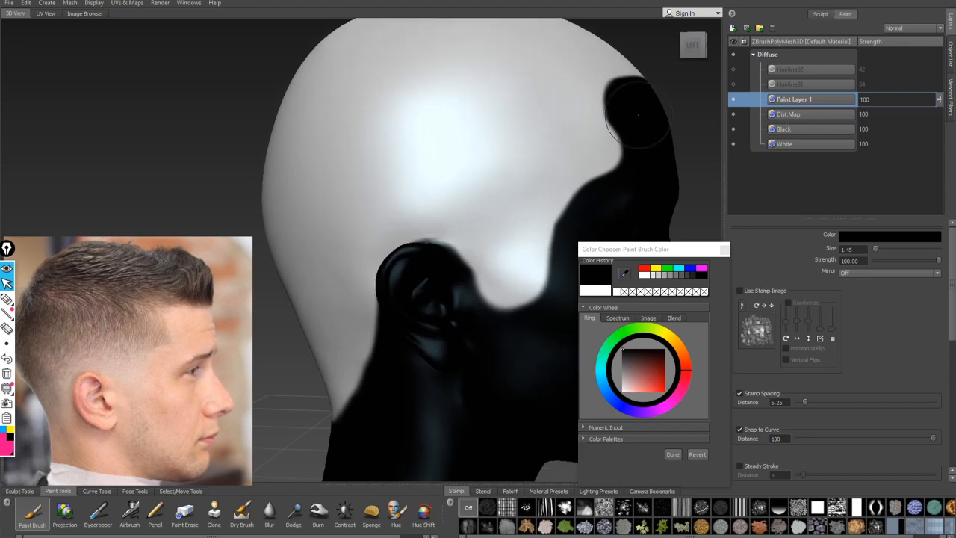
double_click(799, 100)
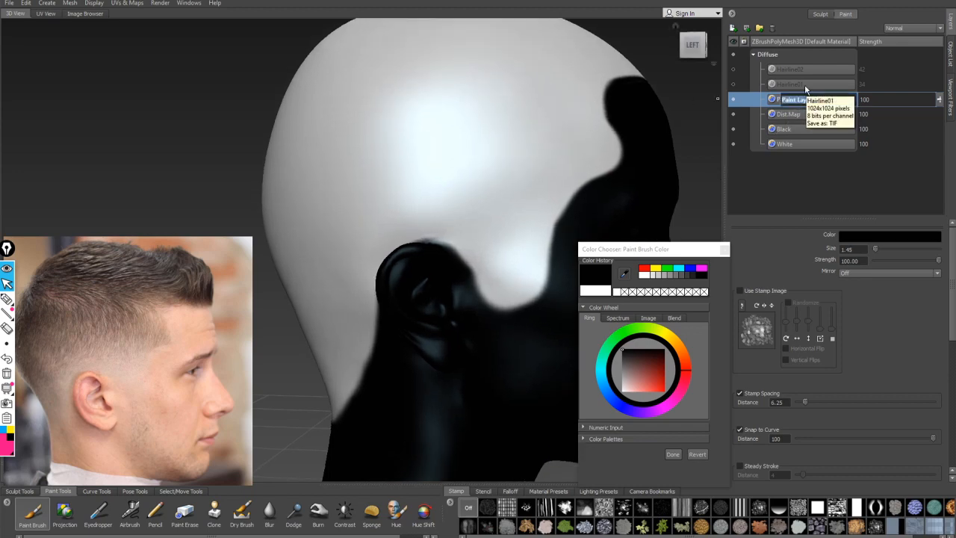
text(LengthMap)
key(Return)
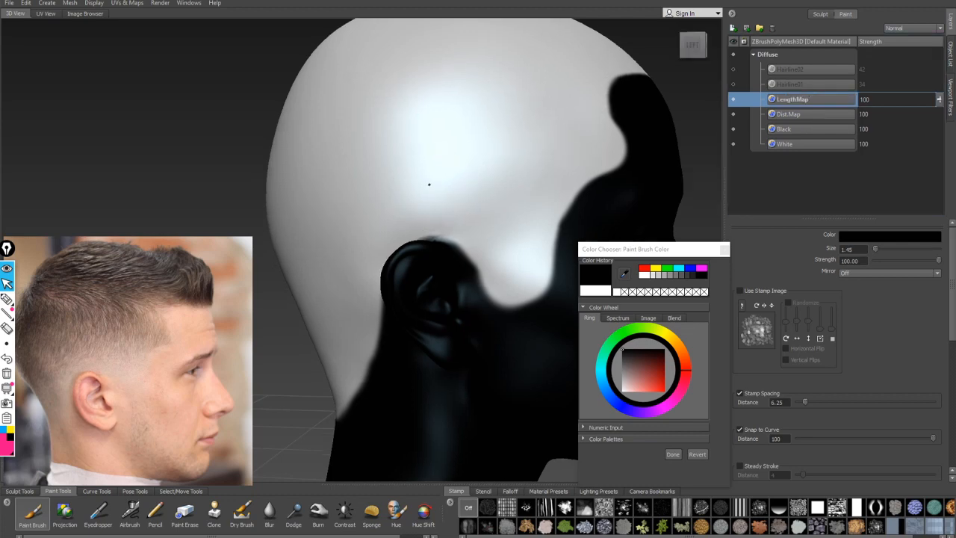
Step: Show the Hairline01 and Hairline02 layers, lower the Dist.Map layer's strength to 39 and reselect LengthMap
alt+middle_drag(454, 201, 463, 196)
alt+drag(463, 196, 455, 205)
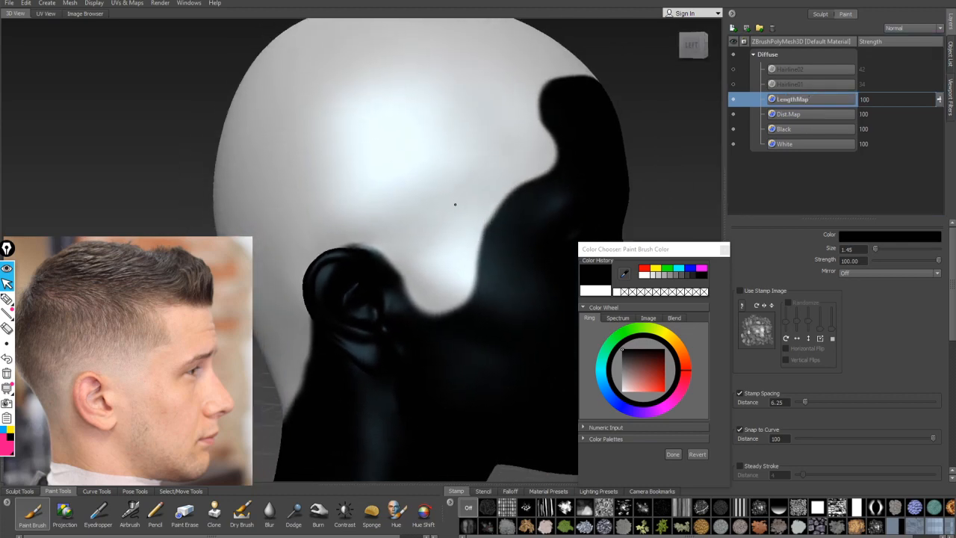
alt+middle_drag(455, 205, 470, 212)
alt+drag(468, 211, 489, 210)
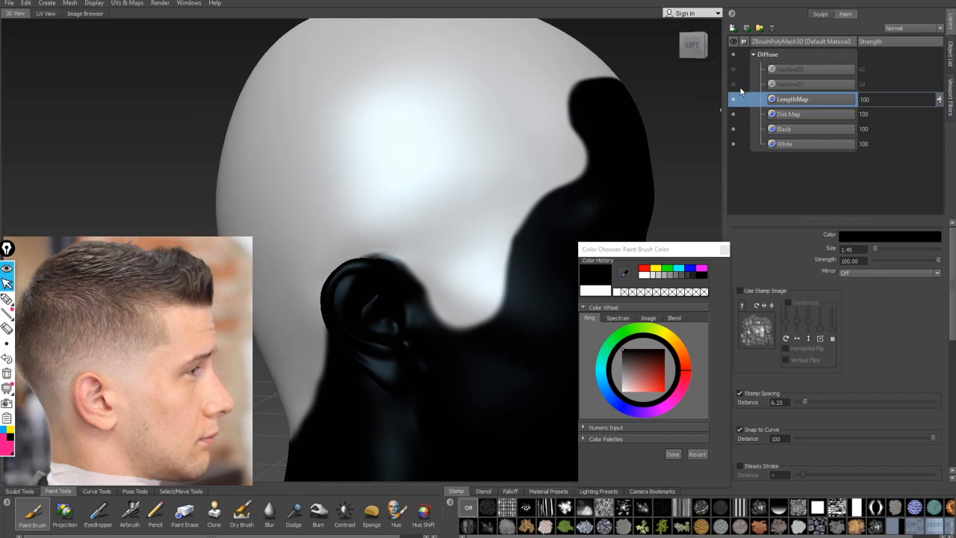
click(733, 85)
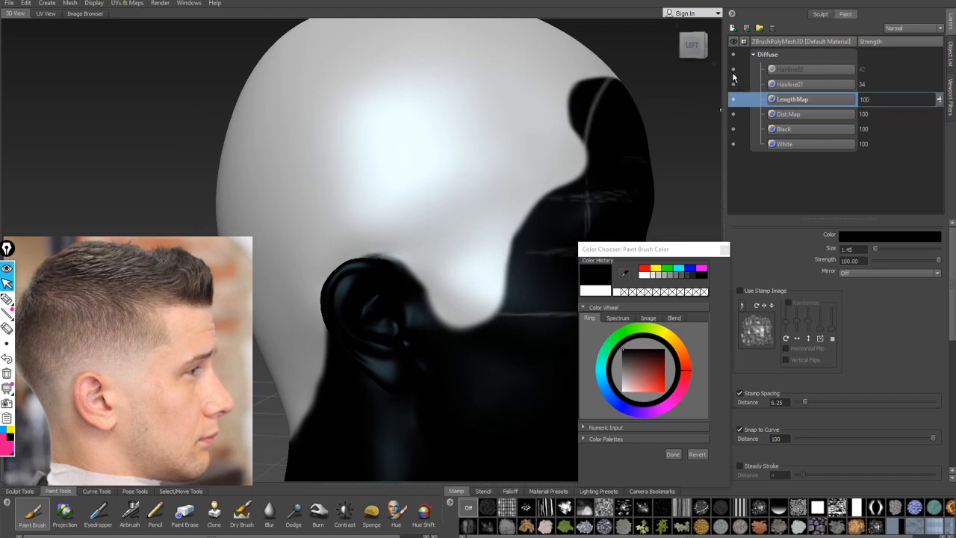
click(732, 69)
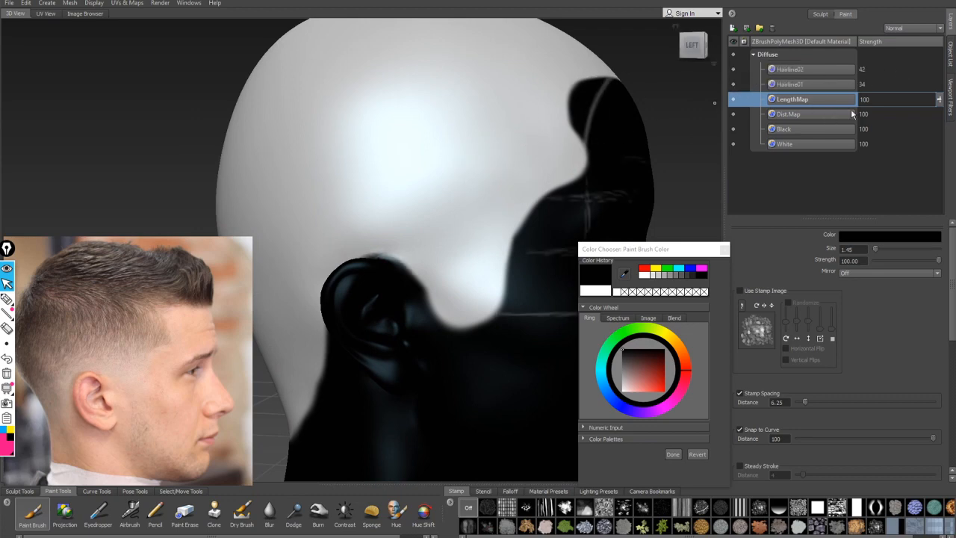
click(899, 117)
drag(939, 119, 940, 153)
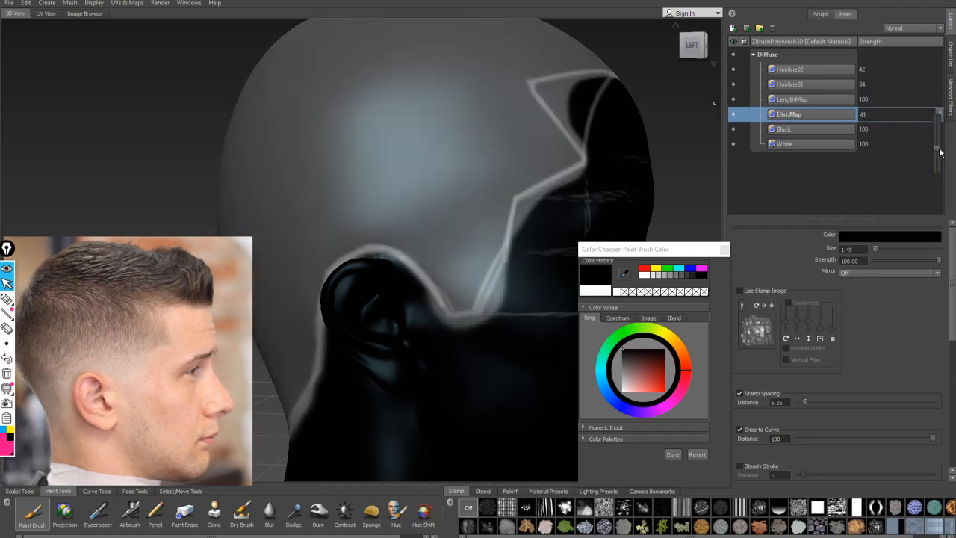
click(809, 106)
Step: Restore the Dist.Map layer's strength to 100 and hide the Hairline01 and Hairline02 layers, with LengthMap selected
alt+middle_drag(516, 175, 481, 171)
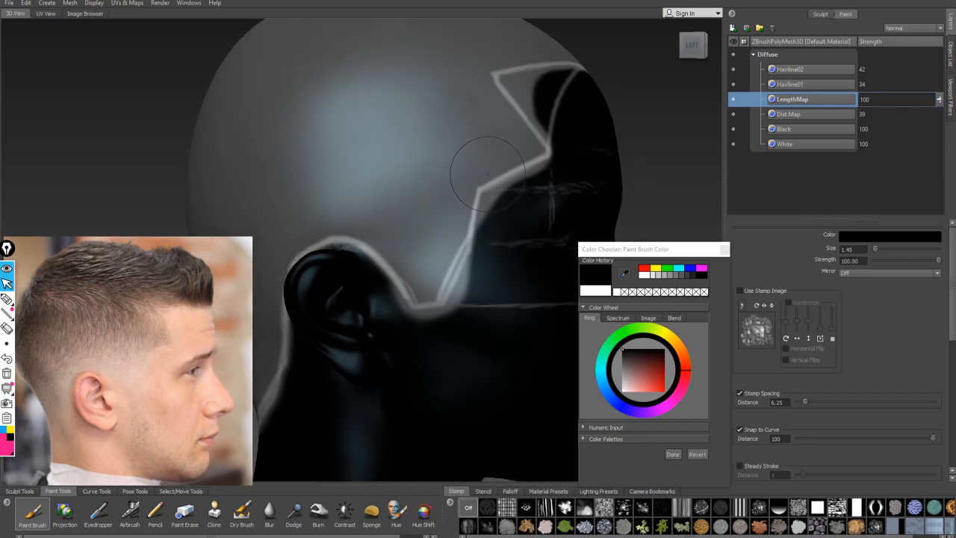
mouse_move(480, 171)
alt+right_down()
mouse_move(509, 170)
mouse_move(525, 187)
alt+right_up()
mouse_move(526, 187)
alt+mouse_down()
mouse_move(512, 214)
mouse_move(529, 225)
alt+mouse_up()
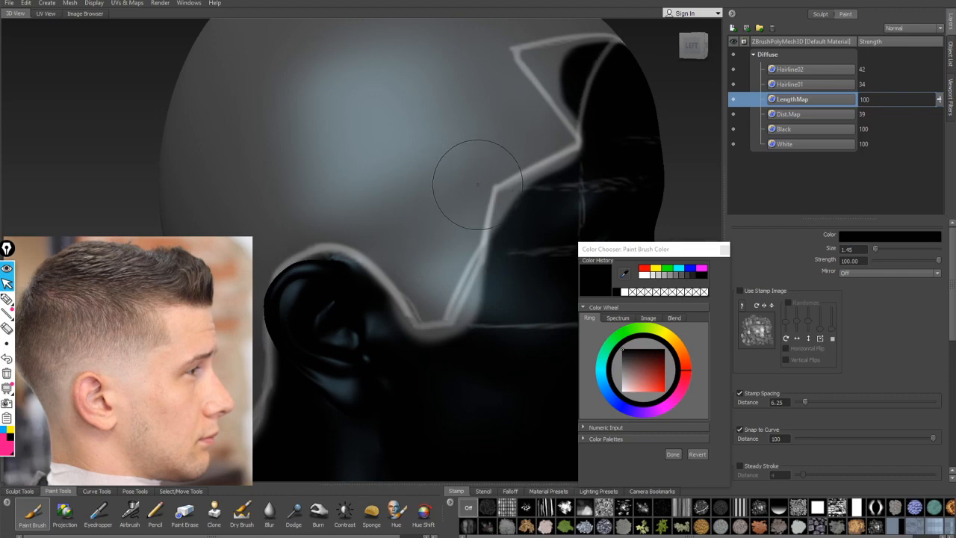
alt+middle_drag(474, 186, 452, 175)
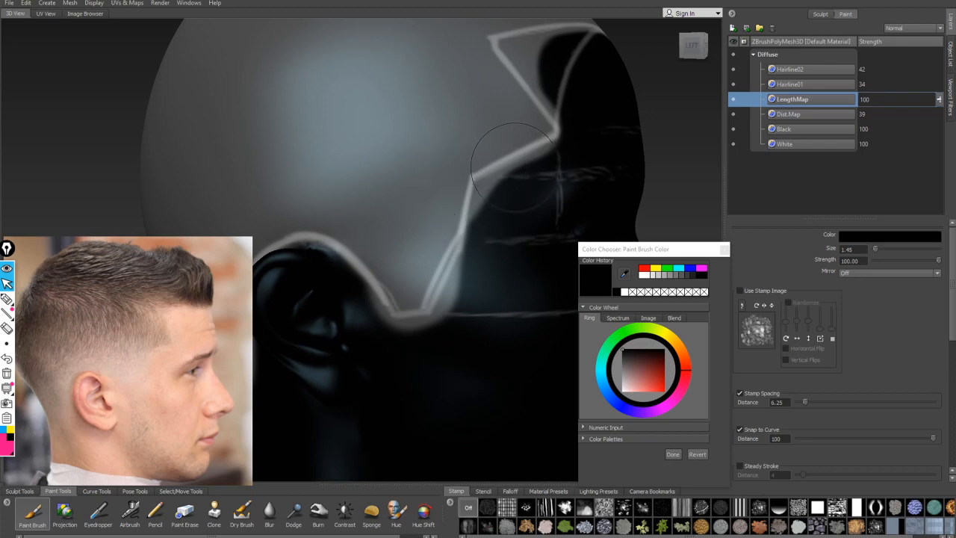
alt+right_drag(487, 175, 442, 181)
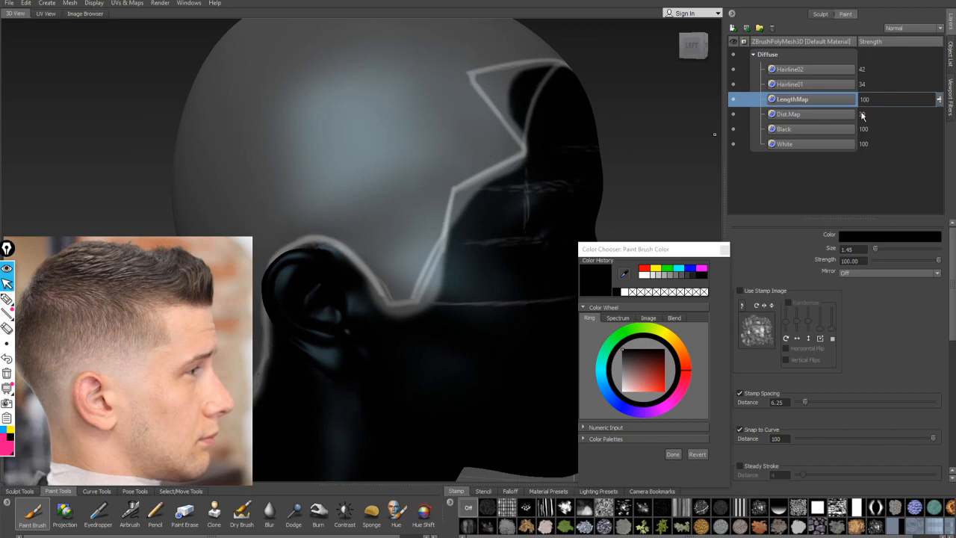
click(917, 116)
drag(939, 115, 936, 48)
click(811, 100)
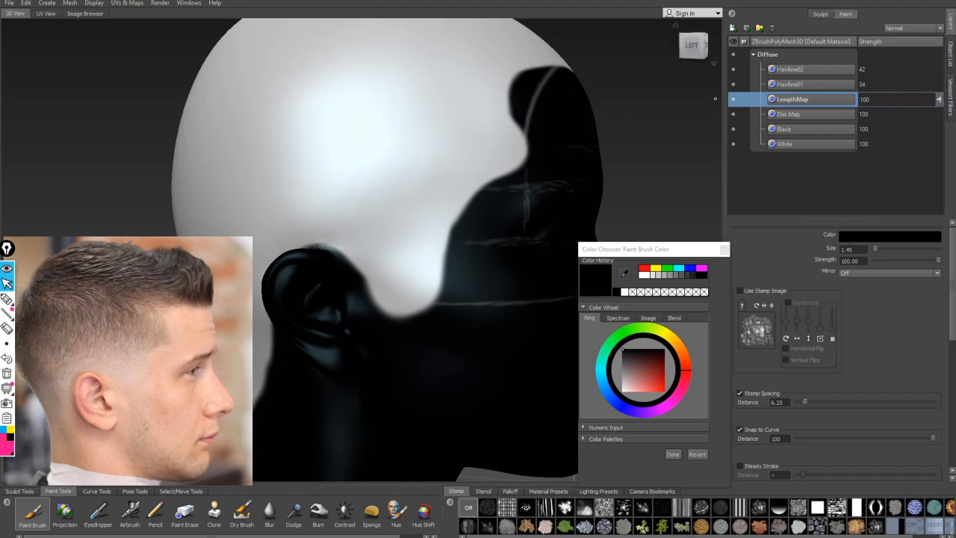
click(733, 84)
click(732, 69)
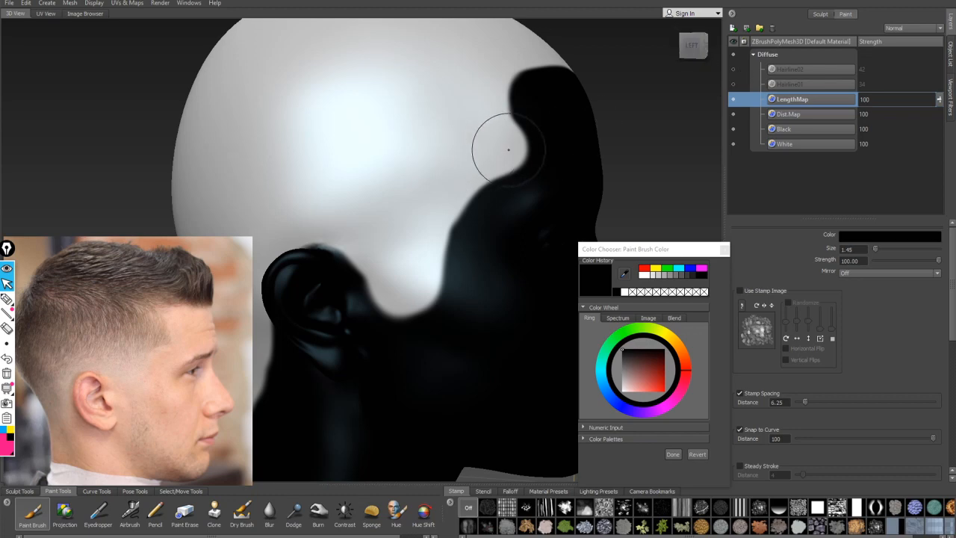
Step: Set the paint colour to white and reset the Paint Brush settings
mouse_move(952, 305)
mouse_down()
mouse_move(952, 342)
mouse_move(952, 273)
mouse_up()
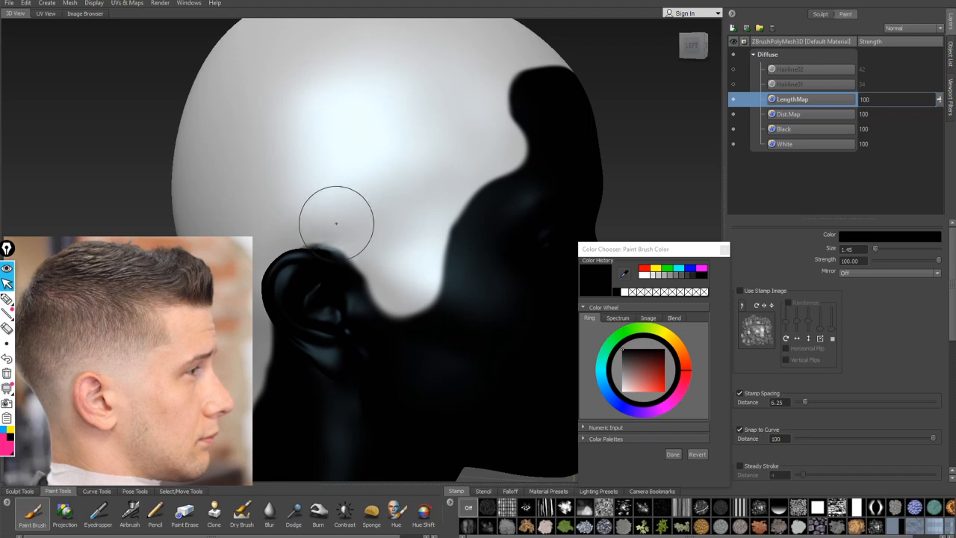
click(644, 275)
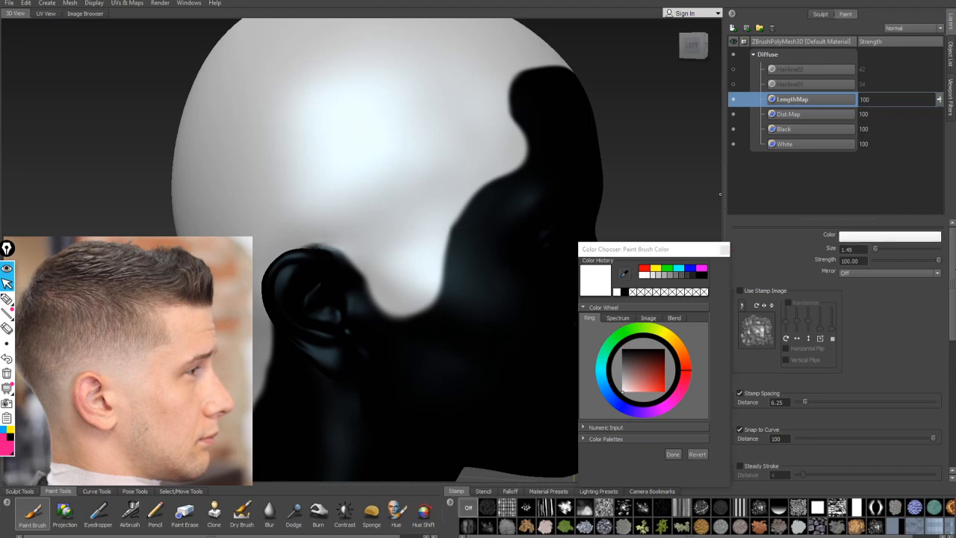
mouse_move(953, 284)
mouse_down()
mouse_move(949, 424)
mouse_move(952, 351)
mouse_up()
mouse_move(952, 286)
mouse_down()
mouse_move(953, 430)
mouse_move(951, 326)
mouse_up()
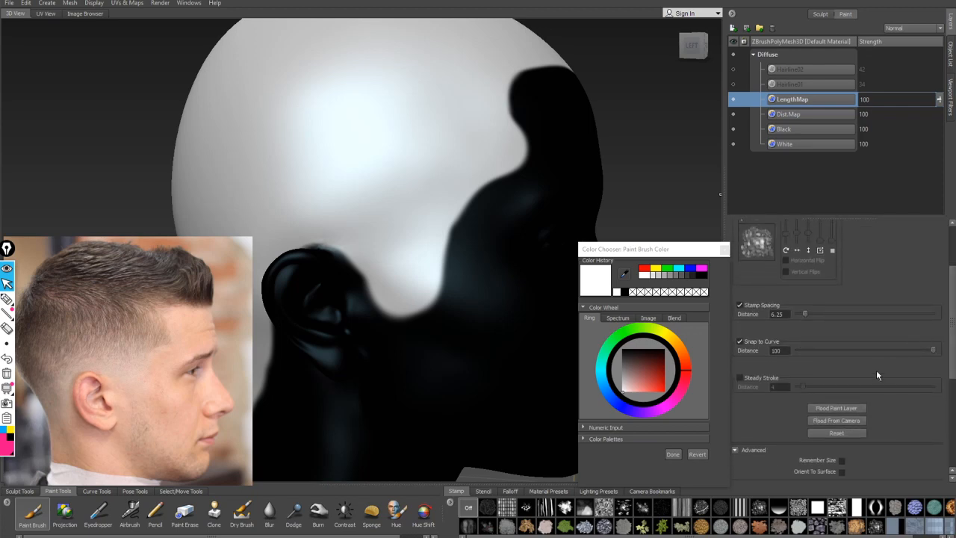
click(837, 433)
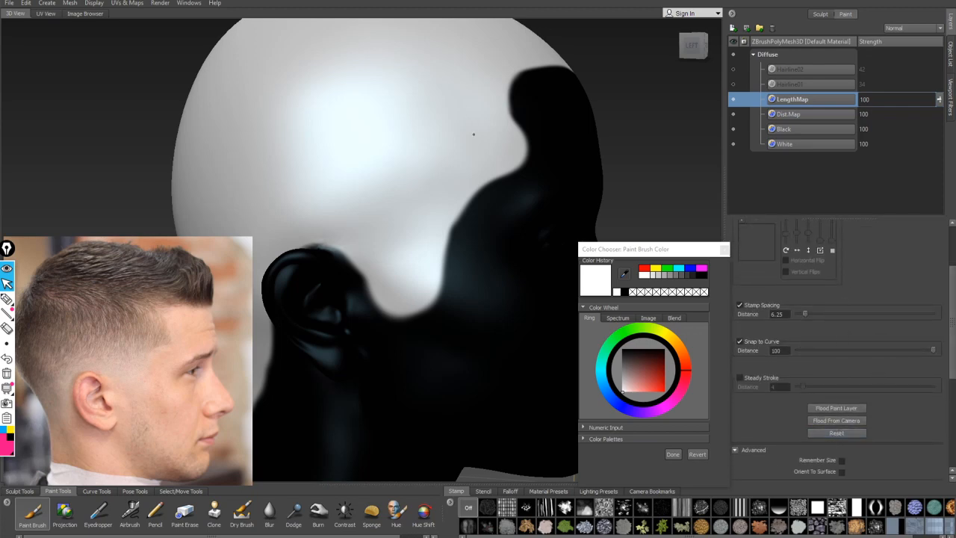
Step: Resize the brush and try a white stroke along the temple hairline on the LengthMap layer
alt+middle_drag(565, 131, 563, 158)
key(b)
drag(507, 164, 197, 163)
drag(495, 194, 486, 204)
key(ctrl+z)
Step: Set the paint colour to black and try a stroke along the temple hairline on LengthMap
mouse_move(504, 172)
alt+mouse_down()
mouse_move(499, 162)
mouse_move(508, 182)
alt+mouse_up()
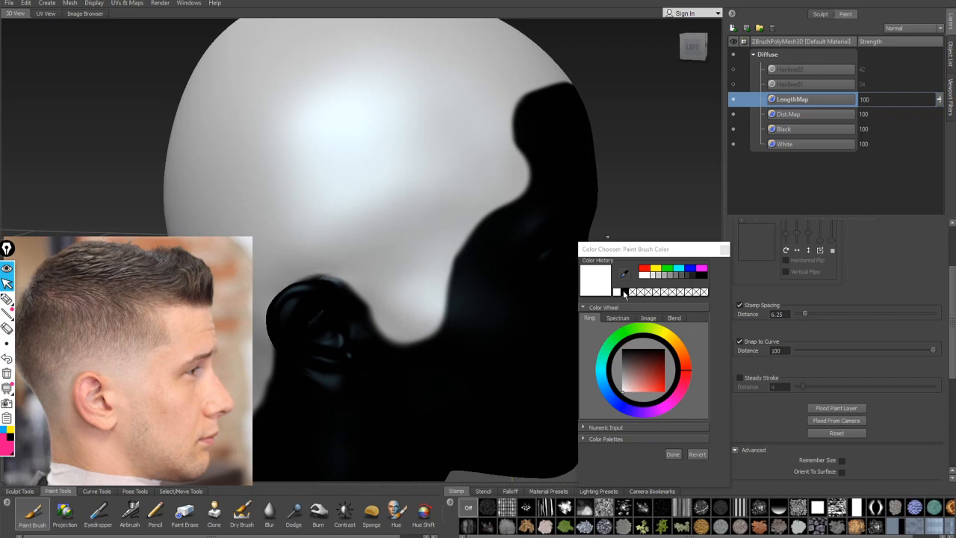
click(624, 292)
mouse_move(491, 198)
mouse_down()
mouse_move(499, 204)
mouse_move(520, 188)
mouse_up()
key(ctrl+z)
Step: Show both Hairline layers as a guide, set the Dist.Map layer's strength to 62 and reselect LengthMap
alt+middle_drag(546, 158, 549, 163)
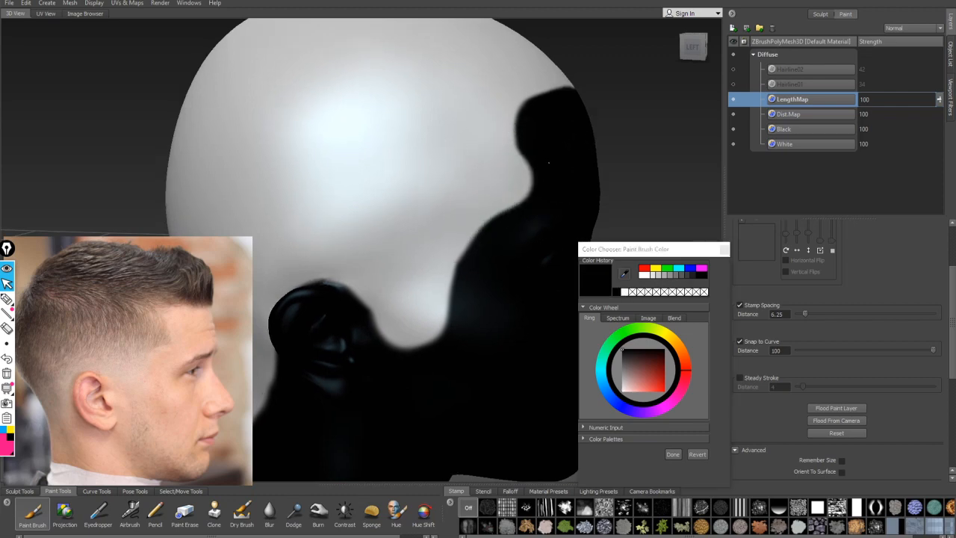
alt+drag(548, 162, 526, 174)
click(732, 83)
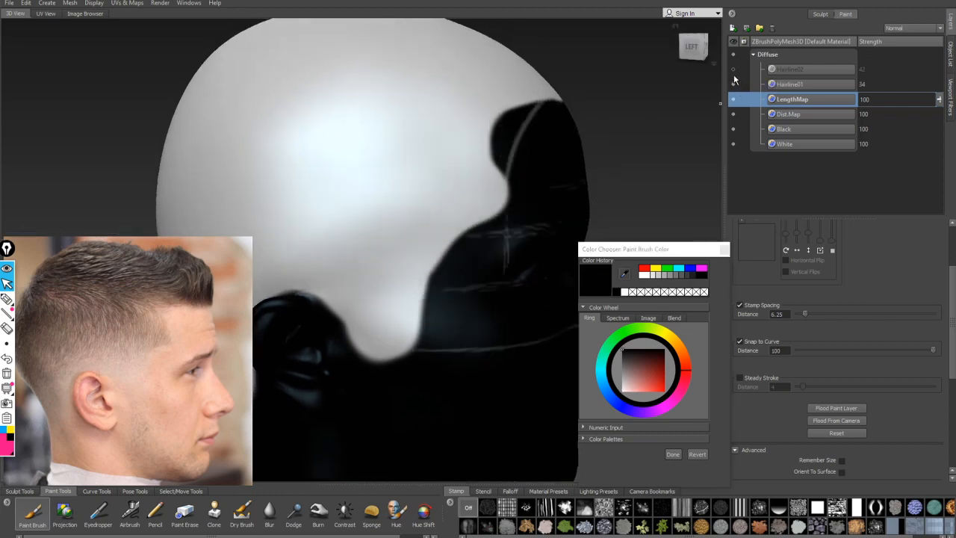
click(732, 69)
click(896, 113)
drag(940, 116, 940, 141)
click(822, 99)
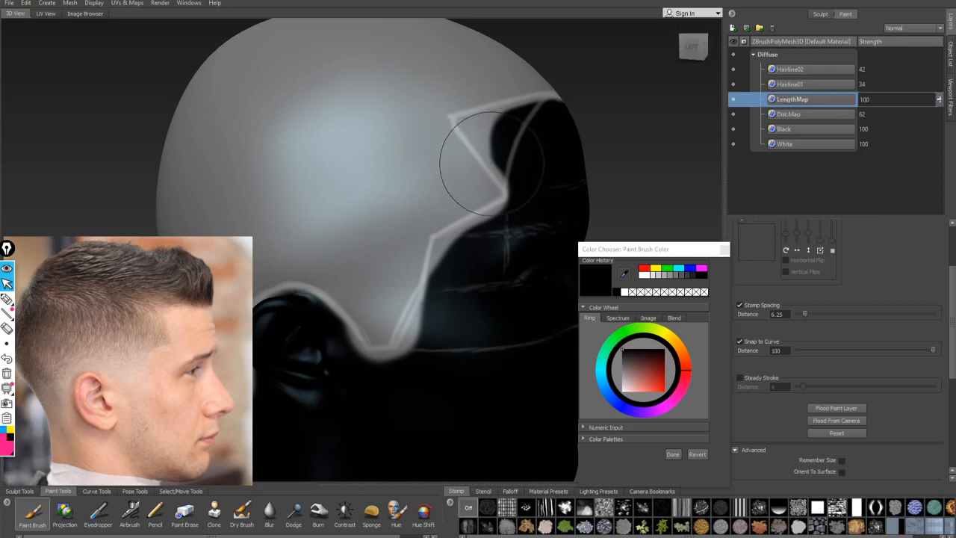
Step: Resize the Paint Brush for work close to the temple hairline
alt+middle_drag(470, 176, 461, 142)
alt+right_drag(443, 172, 512, 177)
alt+middle_drag(512, 177, 478, 215)
key(b)
drag(490, 215, 459, 215)
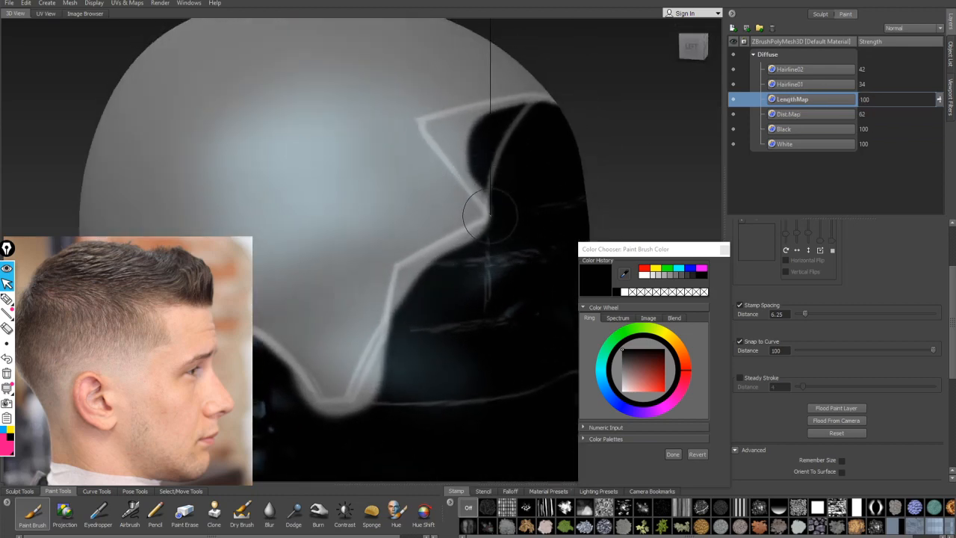
scroll(519, 163, up, 3)
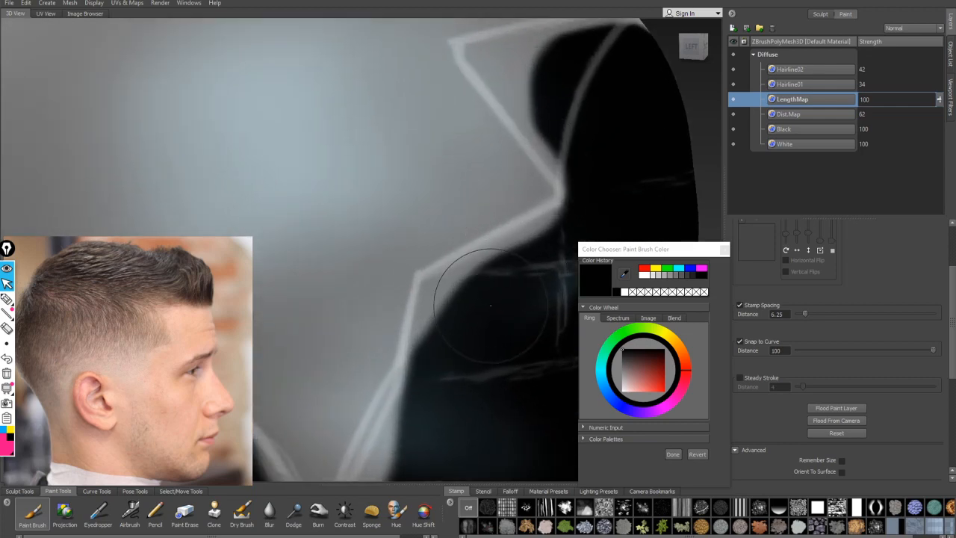
Step: Try a black stroke at the temple hairline corner on LengthMap and undo it
alt+middle_drag(464, 310, 432, 245)
drag(432, 244, 417, 239)
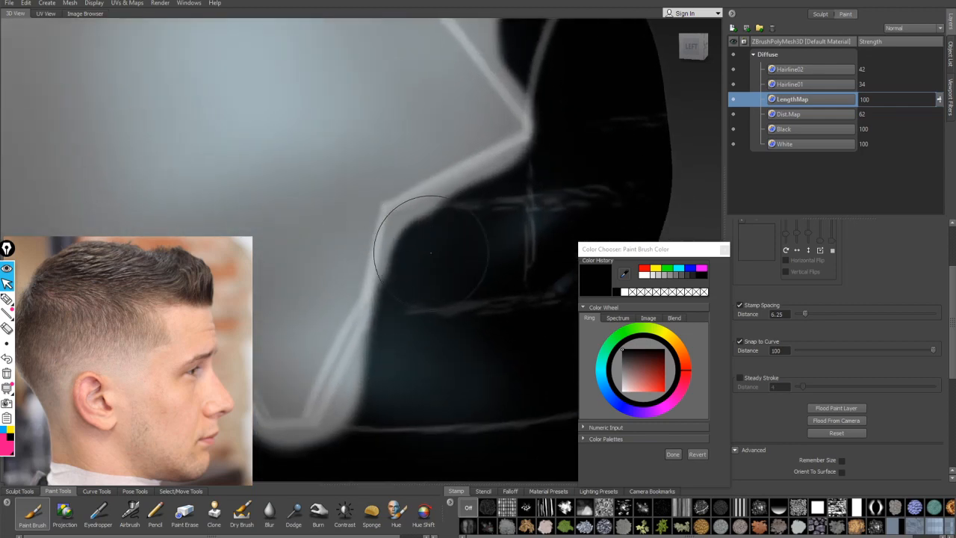
key(ctrl+z)
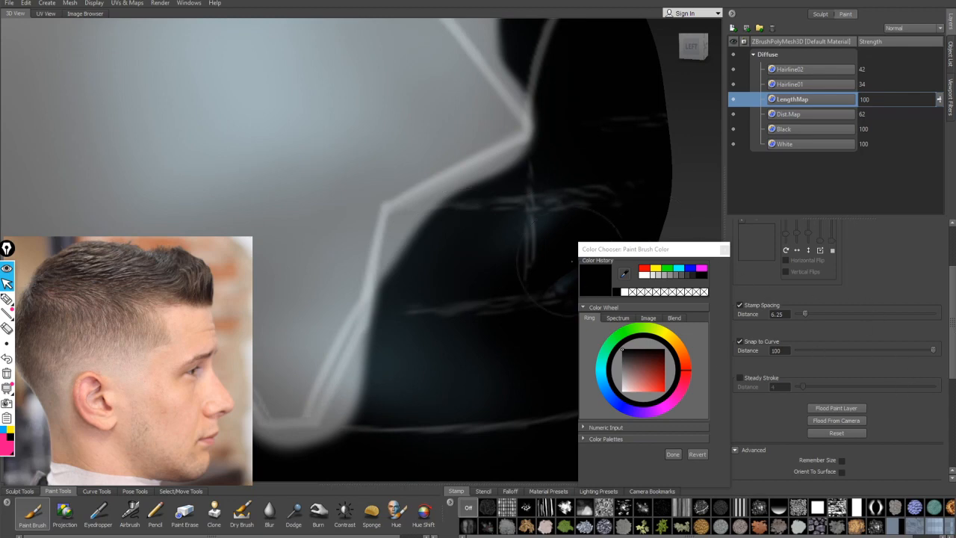
Step: Set the brush's pen-pressure minimum size to 100 % and its strength to 54.30
mouse_move(954, 327)
mouse_down()
mouse_move(952, 366)
mouse_move(952, 332)
mouse_up()
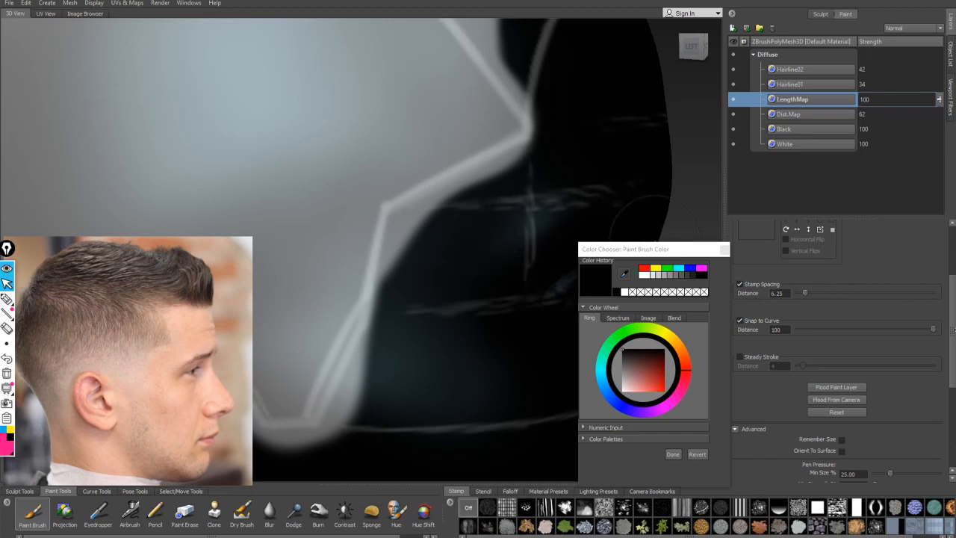
drag(953, 329, 953, 284)
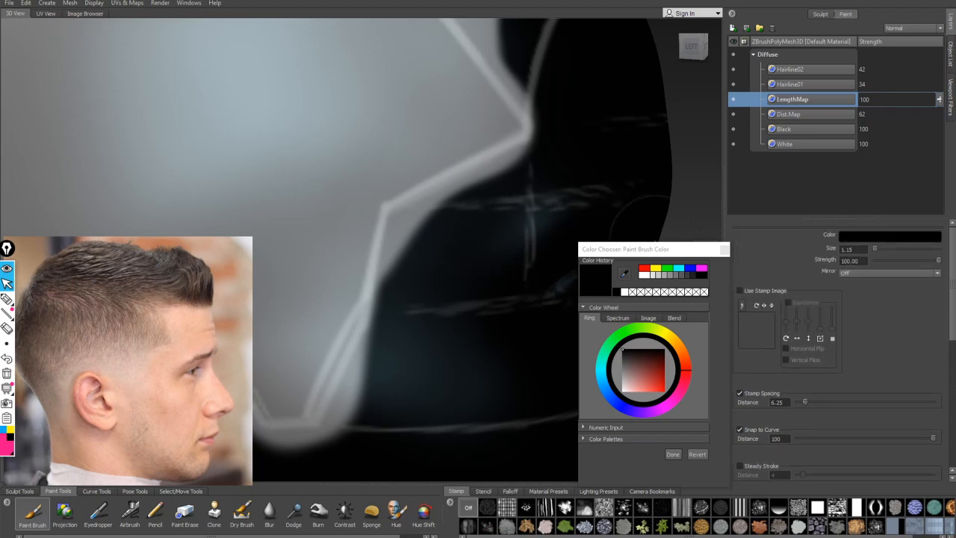
click(932, 260)
mouse_move(936, 264)
mouse_down()
mouse_move(922, 264)
mouse_move(951, 284)
mouse_move(952, 408)
mouse_move(951, 388)
mouse_up()
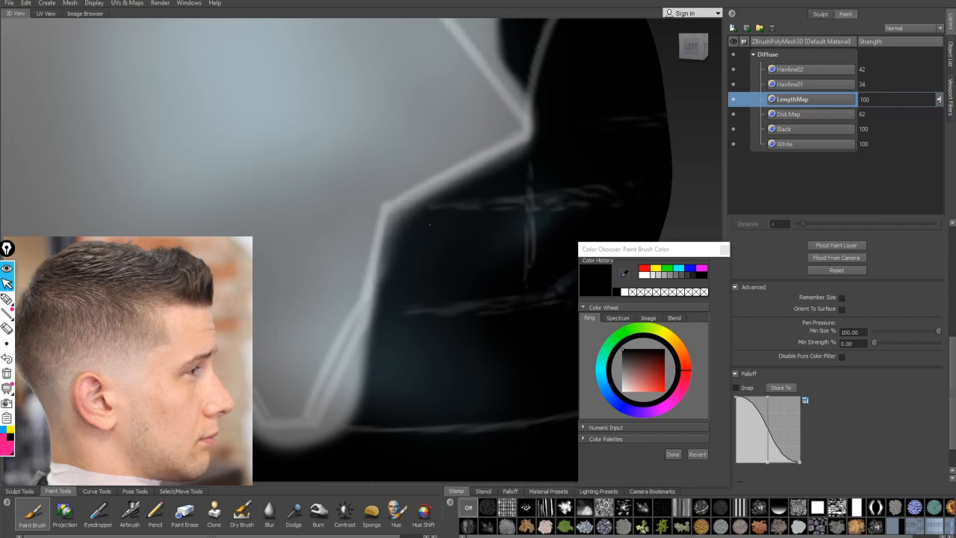
scroll(887, 263, up, 5)
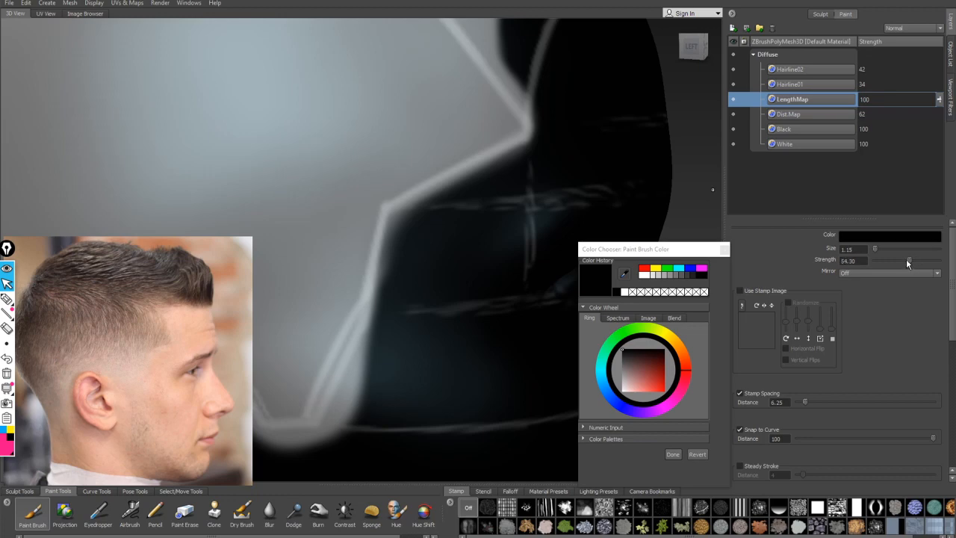
Step: Paint black on LengthMap along the outer edge of the hairline guide, from the temple down the sideburn to the front of the ear
alt+middle_drag(368, 228, 398, 224)
mouse_move(441, 272)
mouse_down()
mouse_move(448, 237)
mouse_move(572, 142)
mouse_up()
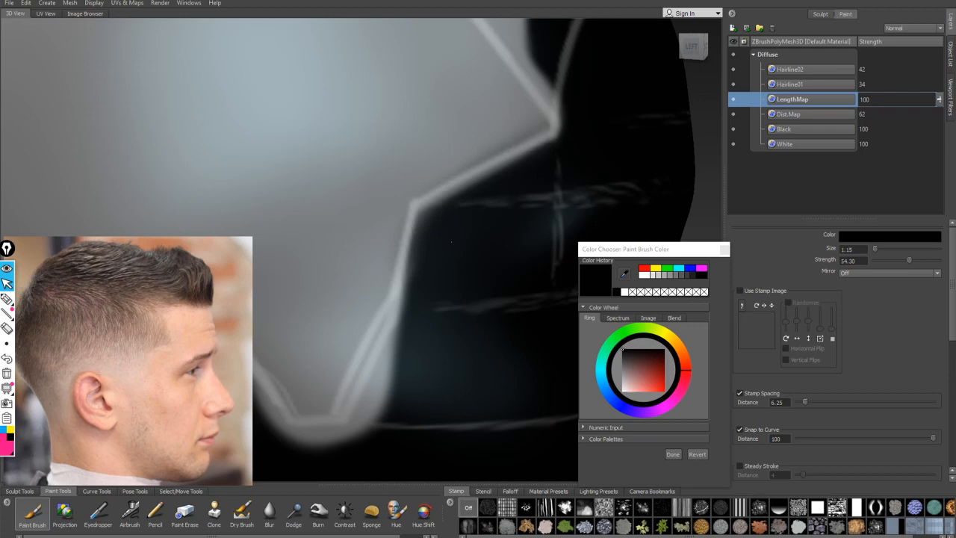
mouse_move(444, 321)
mouse_down()
mouse_move(415, 377)
mouse_move(360, 442)
mouse_up()
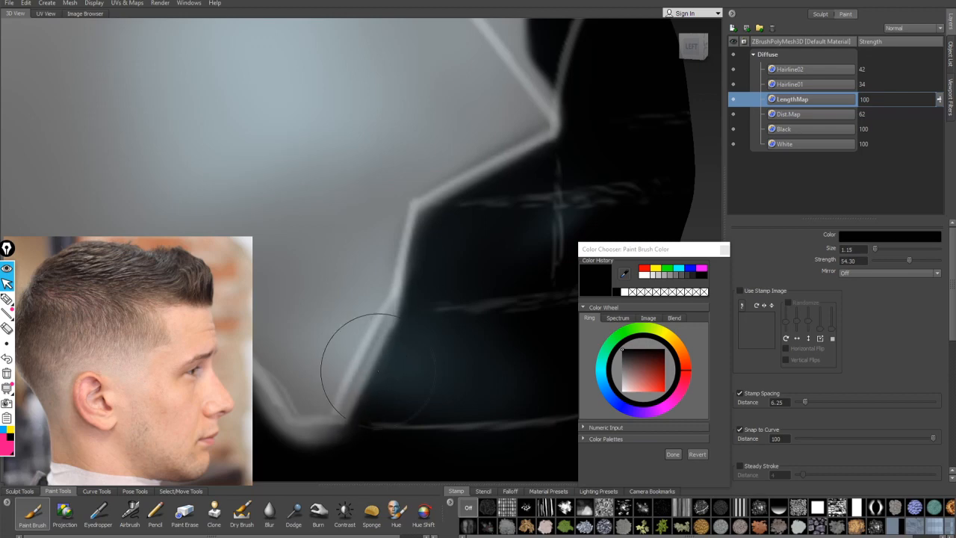
mouse_move(378, 371)
alt+middle_down()
mouse_move(423, 285)
mouse_move(484, 266)
alt+middle_up()
mouse_move(475, 338)
mouse_down()
mouse_move(436, 360)
mouse_move(382, 345)
mouse_move(359, 326)
mouse_move(368, 321)
mouse_up()
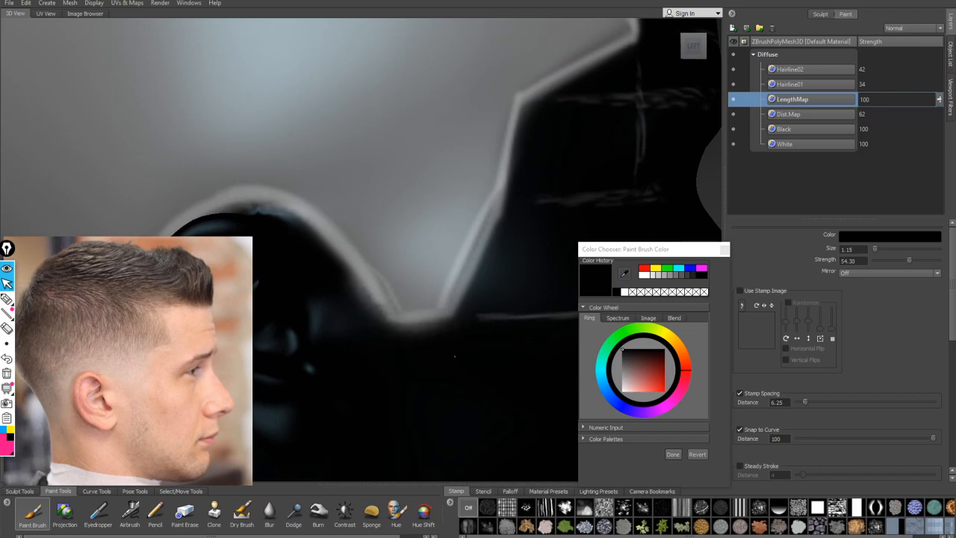
drag(399, 349, 372, 331)
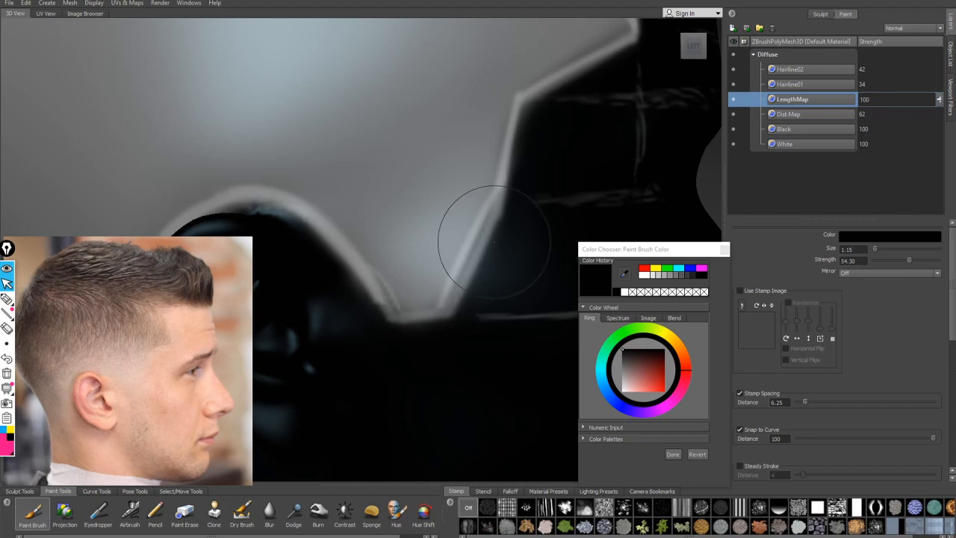
alt+right_drag(490, 233, 386, 196)
alt+drag(528, 196, 478, 216)
alt+right_drag(445, 198, 576, 164)
alt+middle_drag(499, 165, 465, 220)
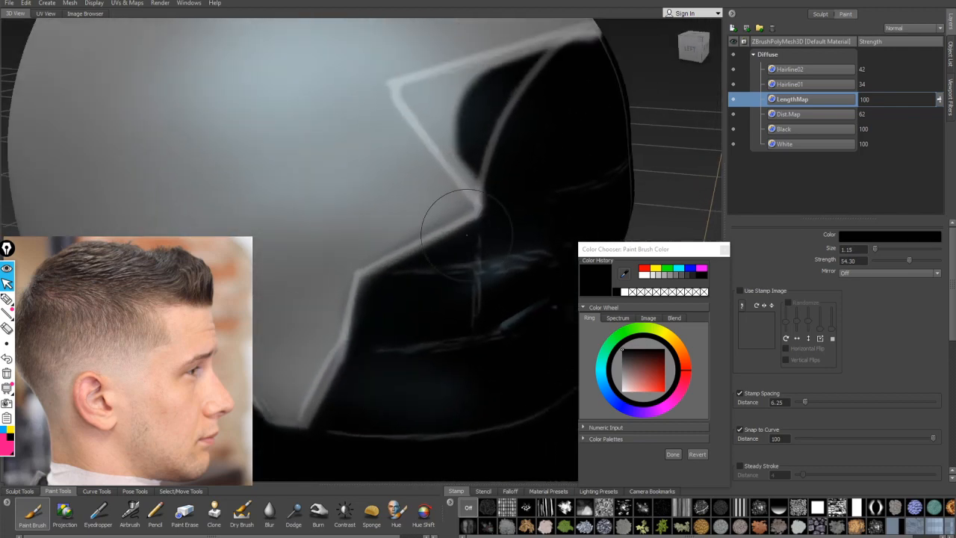
alt+drag(465, 220, 495, 214)
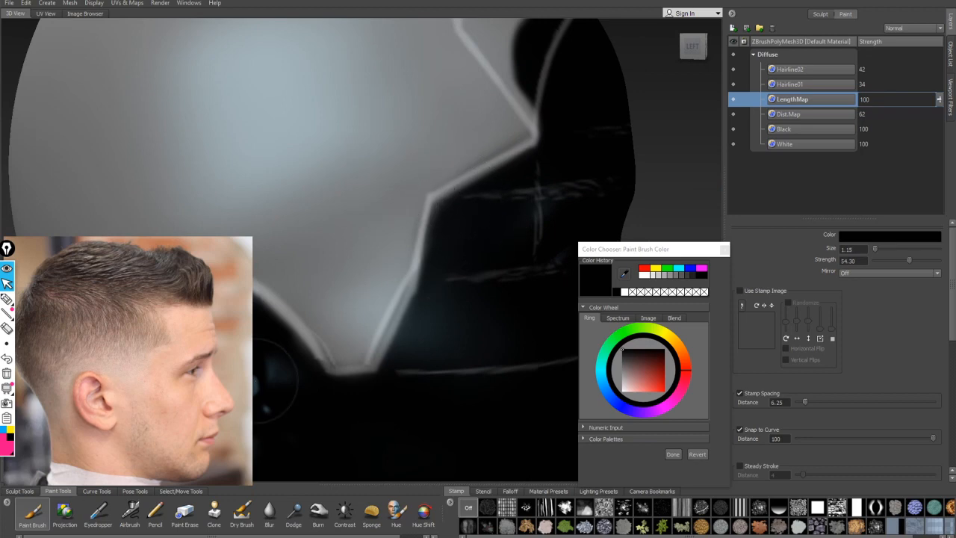
Step: Switch to Maya and examine the hair strands along the temple hairline up close
key(alt+Tab)
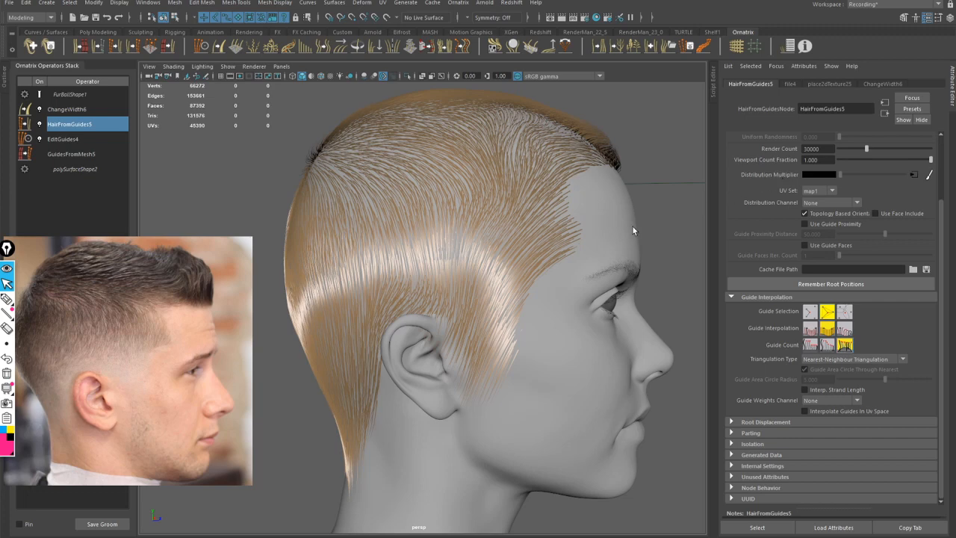
alt+middle_drag(560, 233, 515, 232)
alt+right_drag(544, 222, 634, 239)
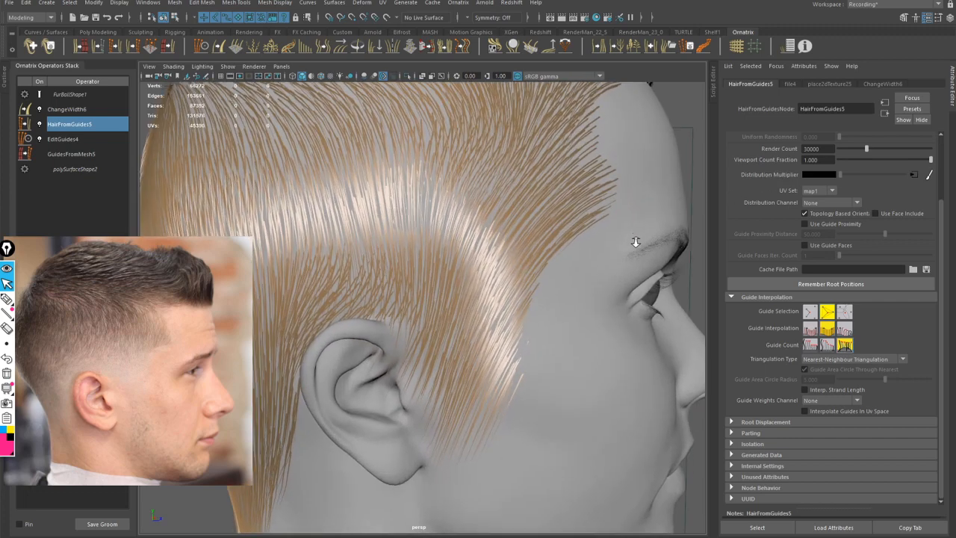
alt+middle_drag(634, 239, 586, 259)
alt+drag(586, 259, 572, 255)
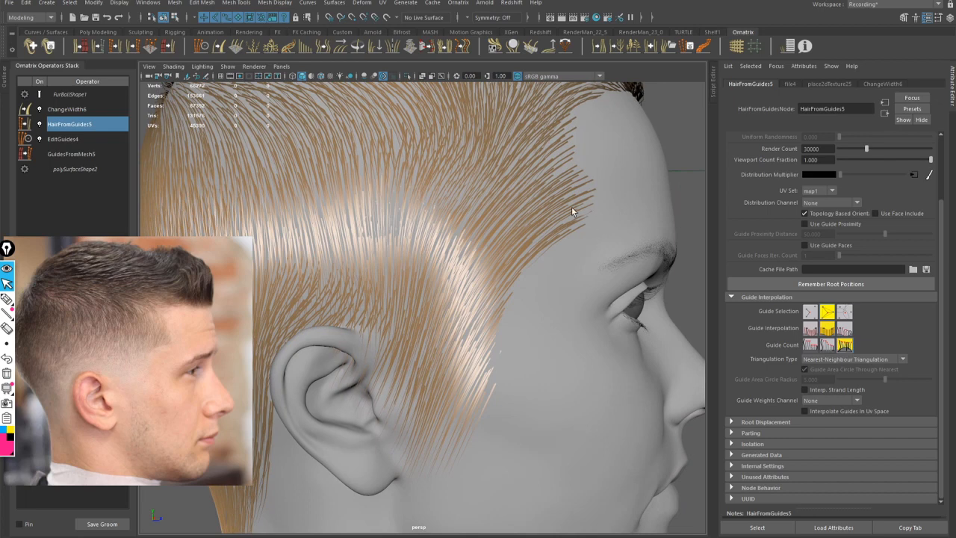
Step: Circle spots in the temple hair and sketch a jagged line beside it with the annotation pen, and clear the marks
click(7, 299)
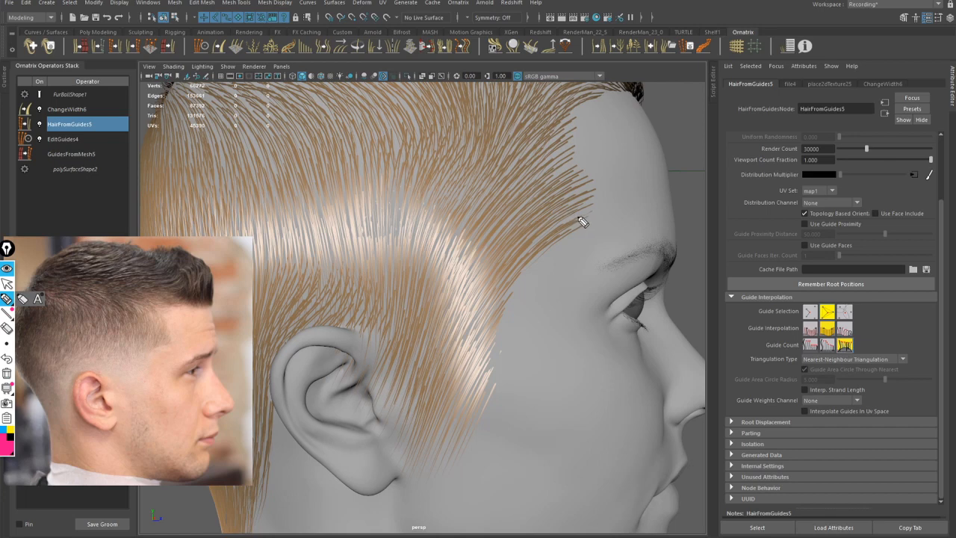
drag(583, 221, 573, 196)
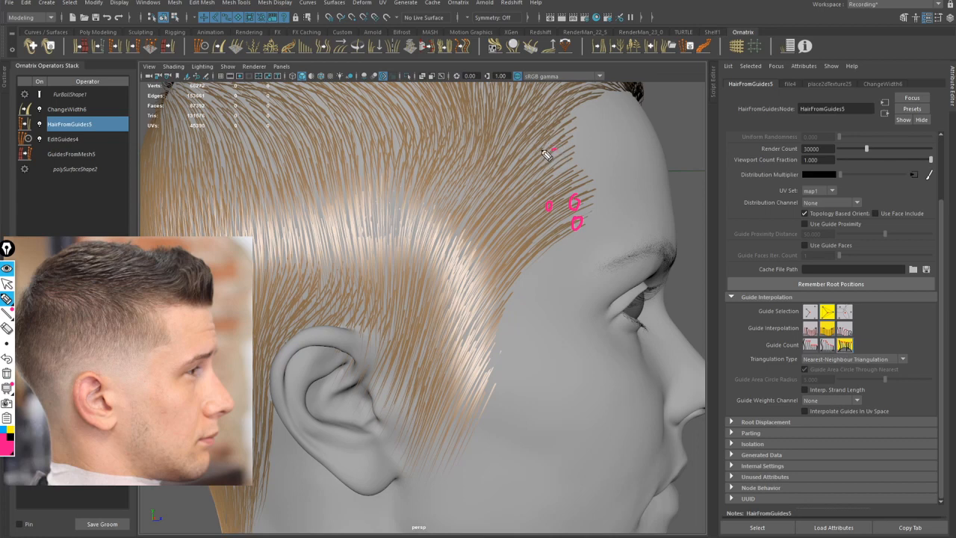
drag(543, 153, 545, 152)
drag(582, 127, 619, 206)
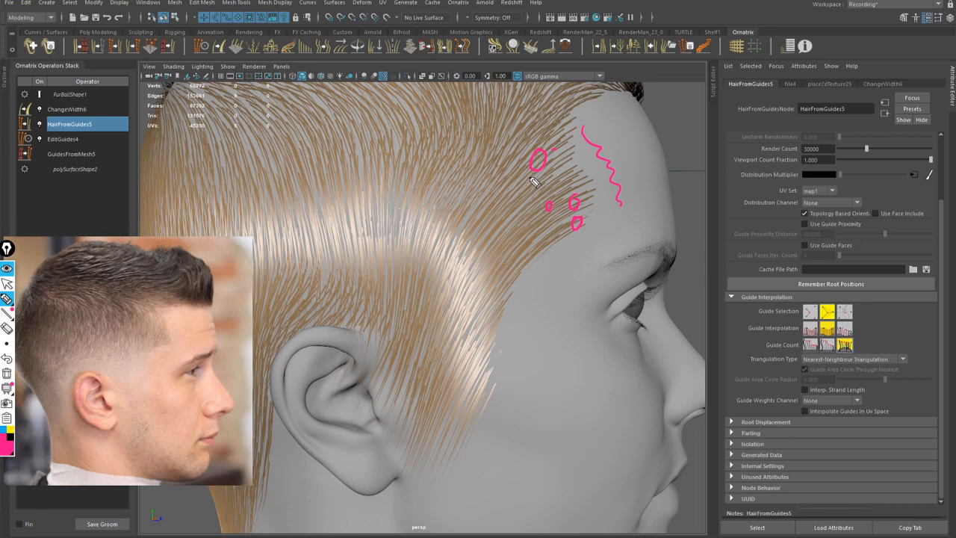
drag(534, 178, 527, 196)
click(7, 374)
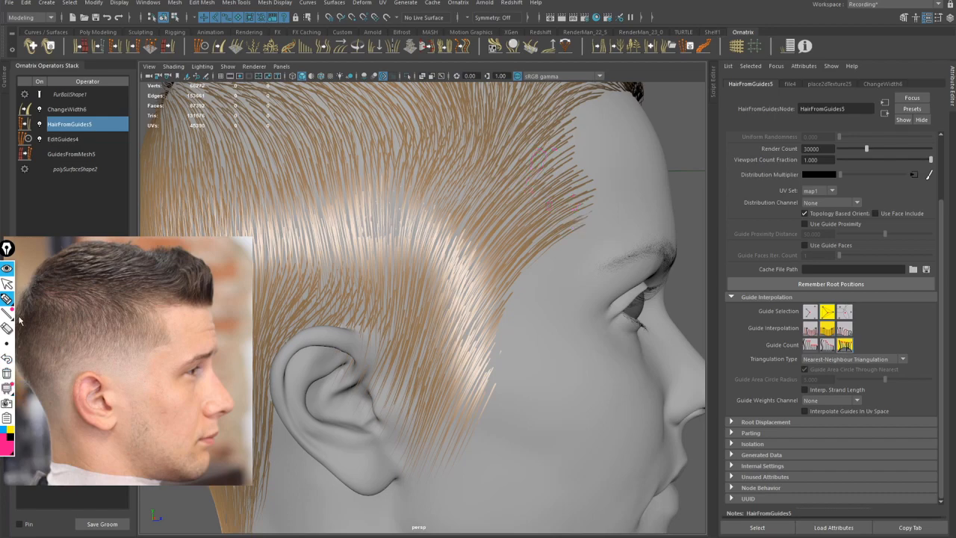
click(7, 283)
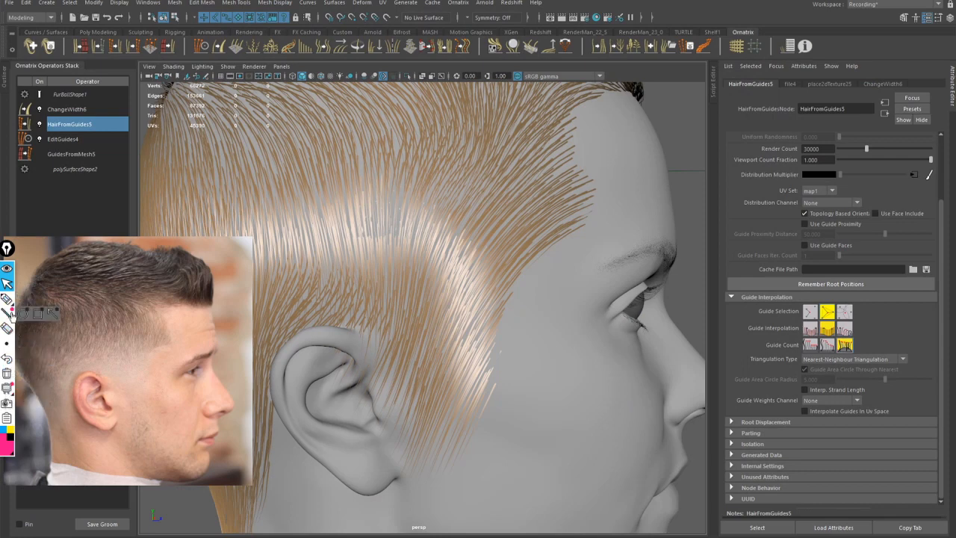
Step: Annotate the forehead and the hairline from temple to sideburn, return to Mudbox and clear the annotations
click(6, 299)
mouse_move(610, 127)
mouse_down()
mouse_move(616, 171)
mouse_move(608, 221)
mouse_up()
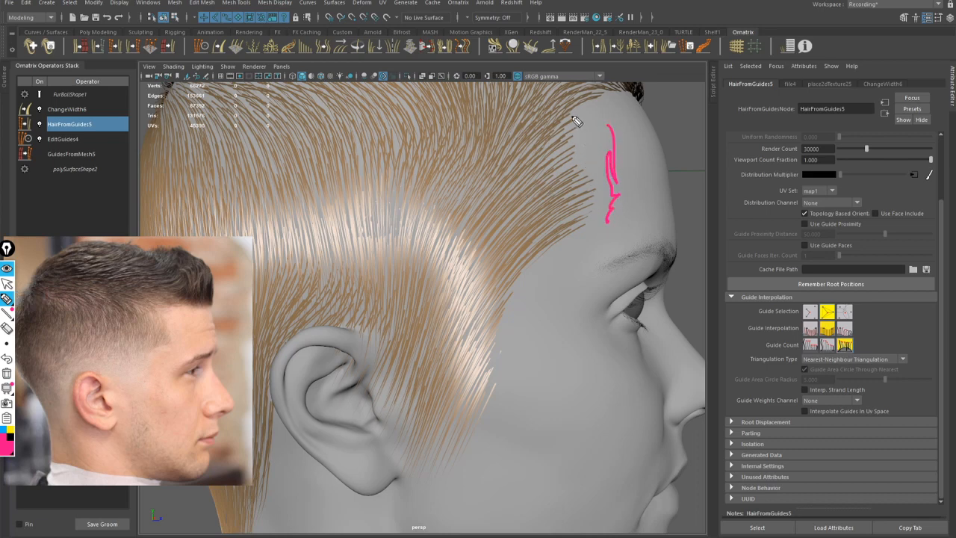
mouse_move(573, 113)
mouse_down()
mouse_move(562, 138)
mouse_move(560, 210)
mouse_move(496, 306)
mouse_move(476, 370)
mouse_up()
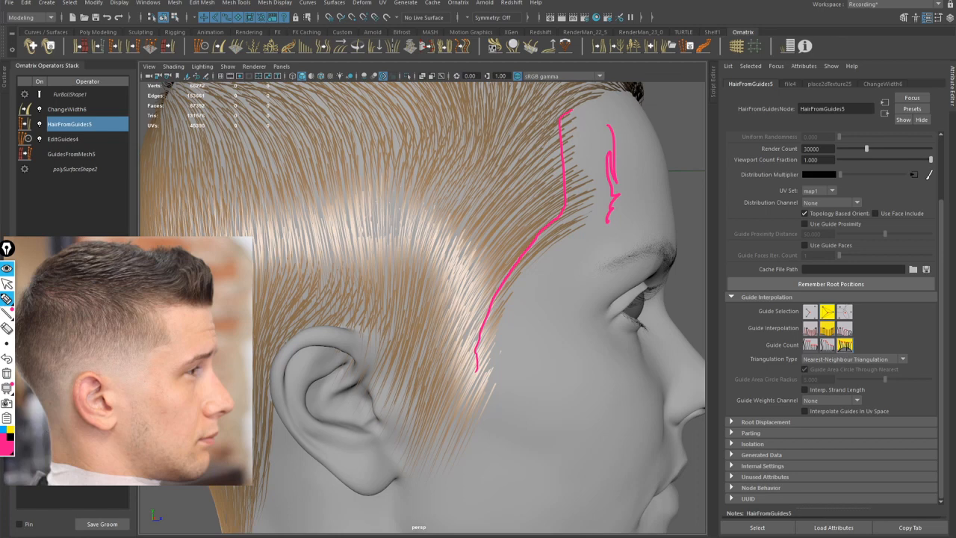
click(6, 284)
key(alt+Tab)
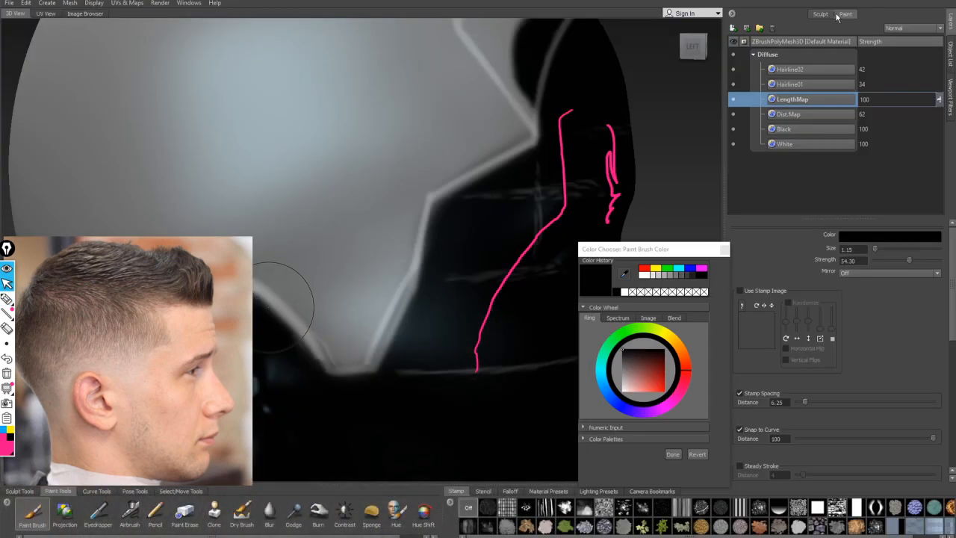
click(6, 373)
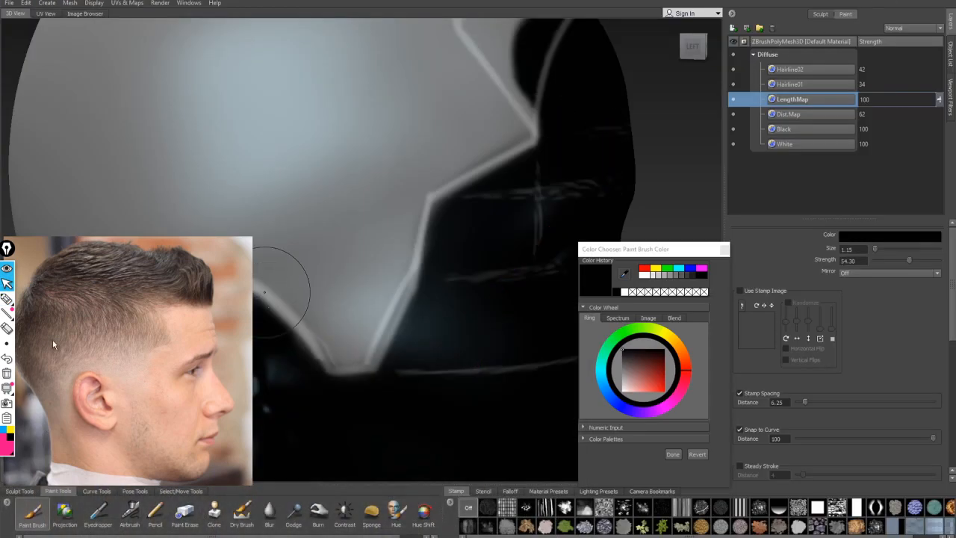
Step: Paint black into the recessed forehead corner between the two hairline guides on LengthMap
alt+drag(513, 160, 433, 239)
alt+drag(515, 142, 454, 176)
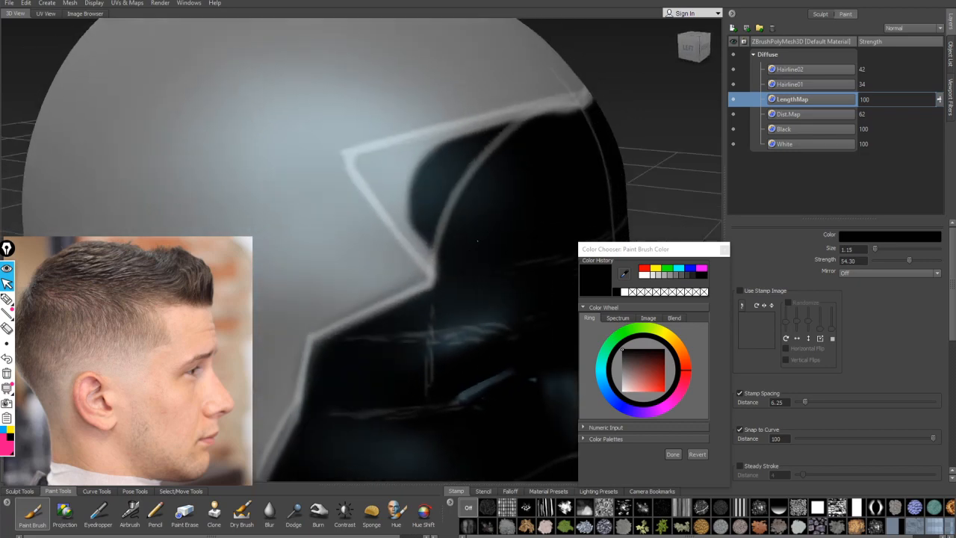
mouse_move(454, 176)
alt+right_down()
mouse_move(416, 181)
mouse_move(478, 171)
alt+right_up()
mouse_move(487, 178)
mouse_down()
mouse_move(457, 192)
mouse_move(448, 186)
mouse_up()
Step: Enlarge the reference photo and frame its temple hairline to study how the short hair meets the forehead
drag(160, 333, 160, 326)
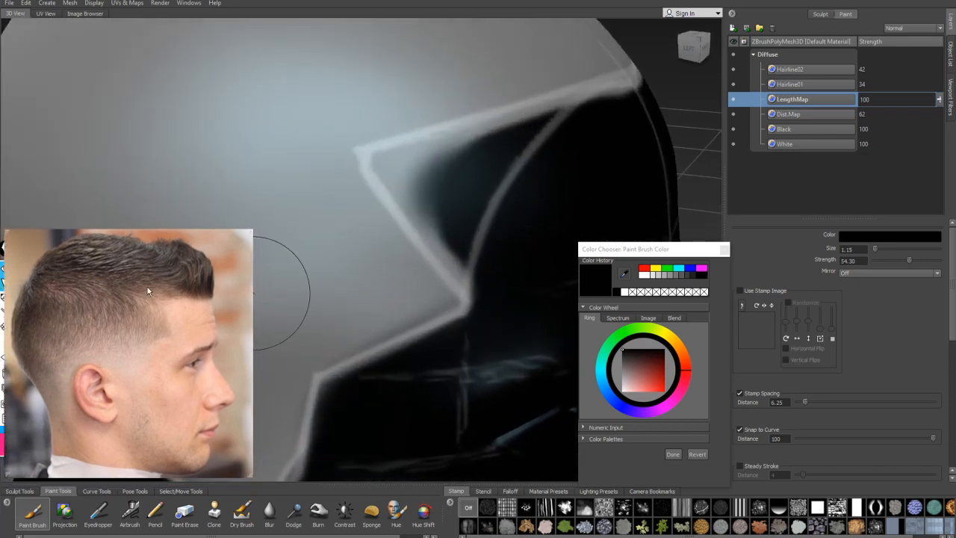
scroll(142, 284, up, 5)
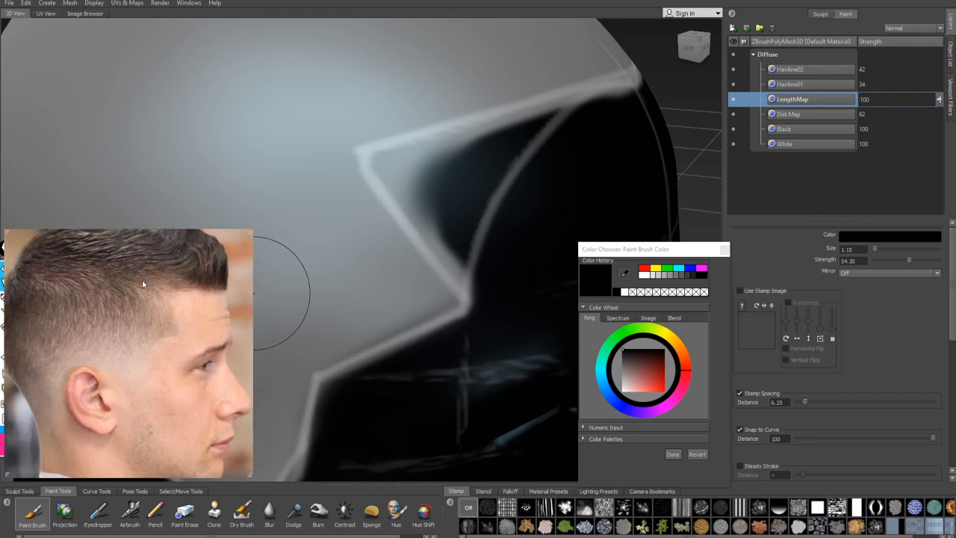
right_drag(151, 304, 115, 365)
scroll(59, 336, up, 2)
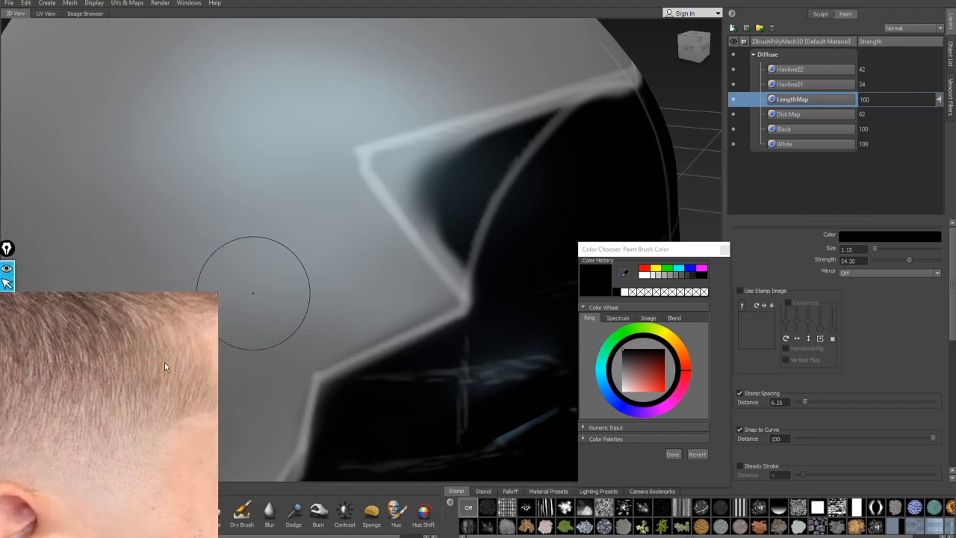
drag(215, 294, 338, 165)
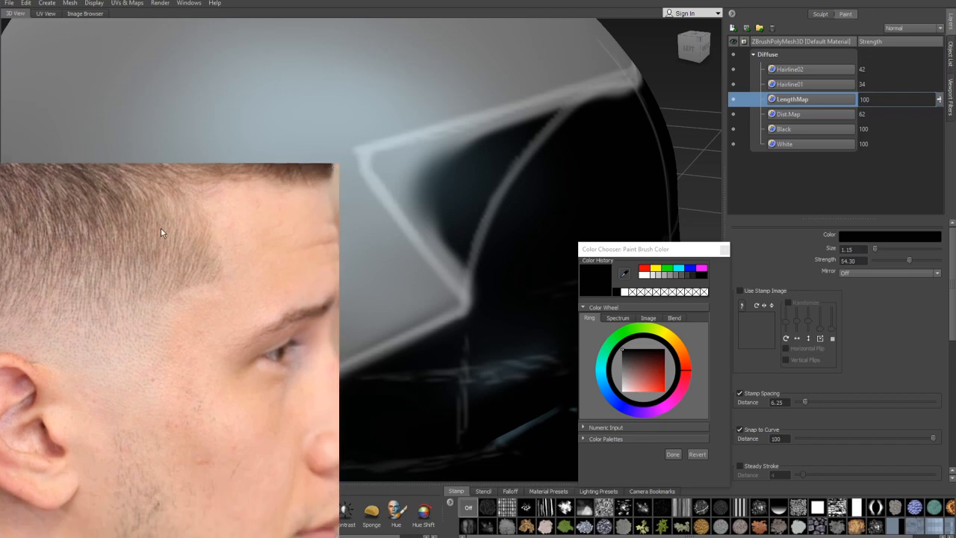
right_drag(164, 237, 166, 209)
middle_drag(160, 237, 148, 363)
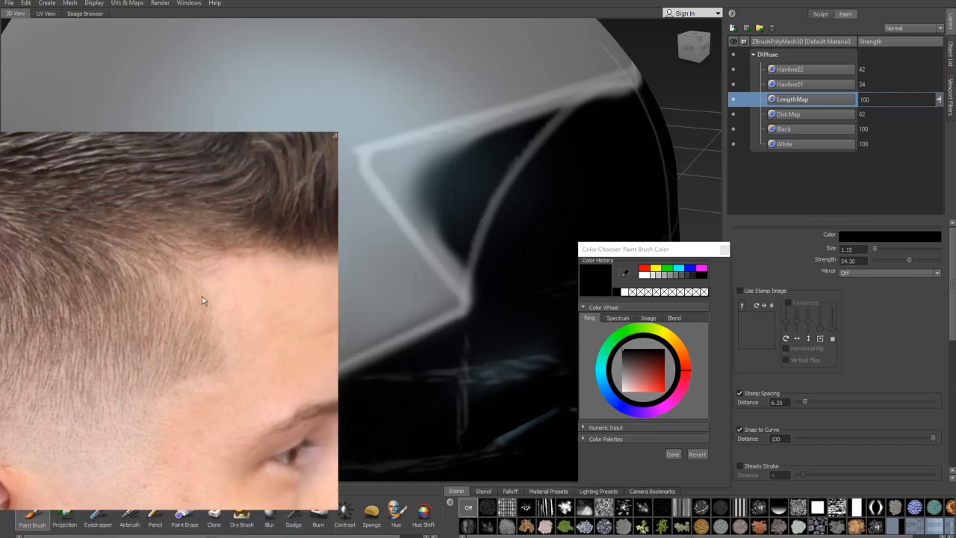
right_drag(128, 311, 183, 296)
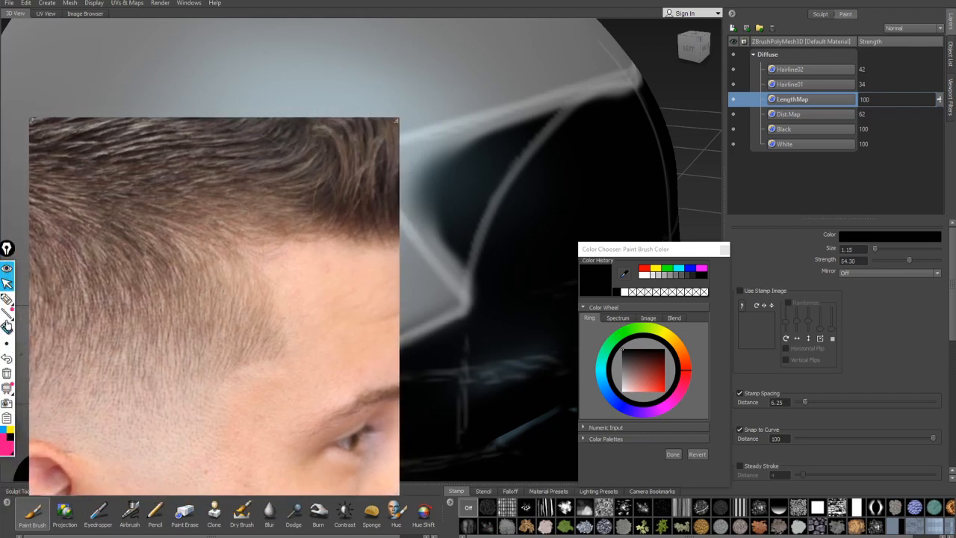
Step: Sketch trial pen strokes on the recessed corner of the map and the photo's temple hairline, and undo them
click(7, 299)
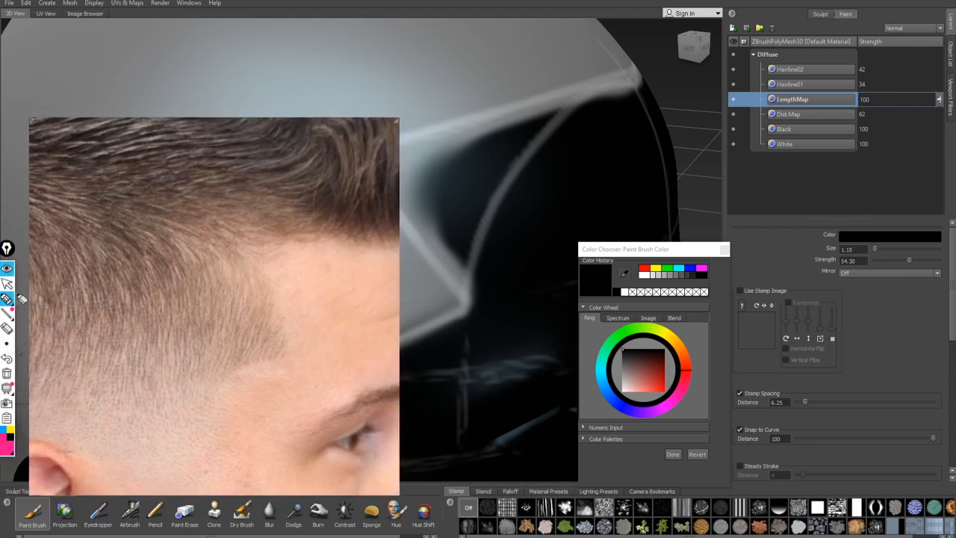
right_drag(251, 248, 232, 242)
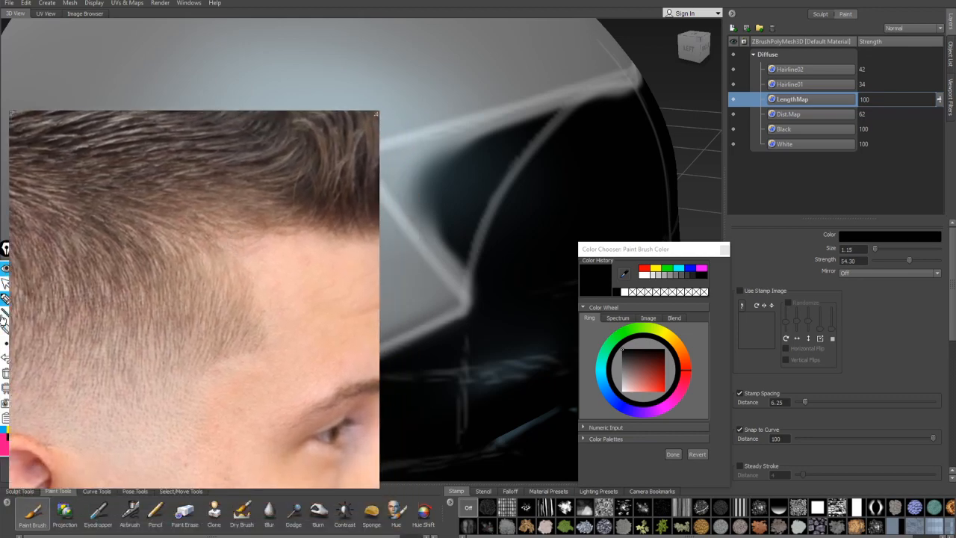
right_drag(160, 247, 203, 289)
drag(471, 191, 463, 235)
mouse_move(232, 246)
mouse_down()
mouse_move(294, 301)
mouse_move(286, 313)
mouse_up()
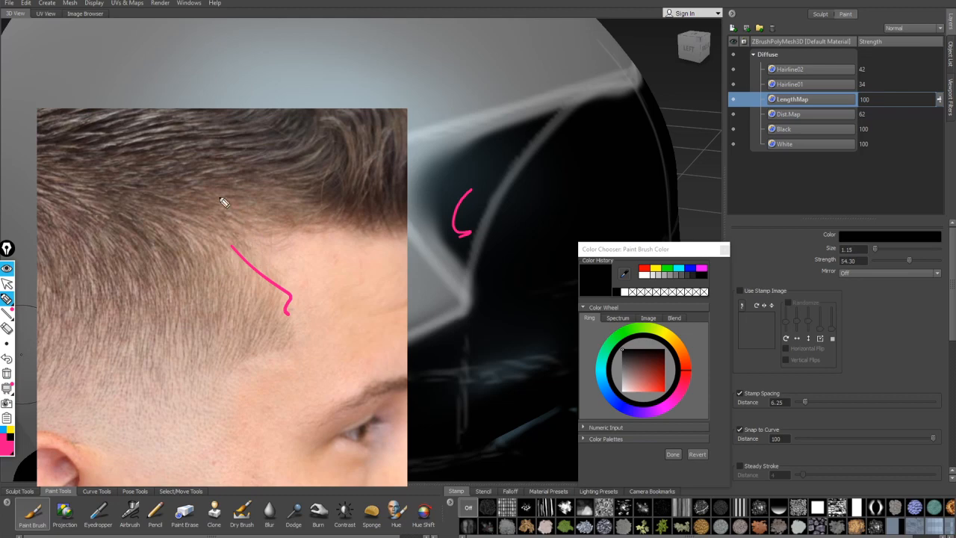
drag(222, 191, 188, 198)
drag(265, 237, 305, 345)
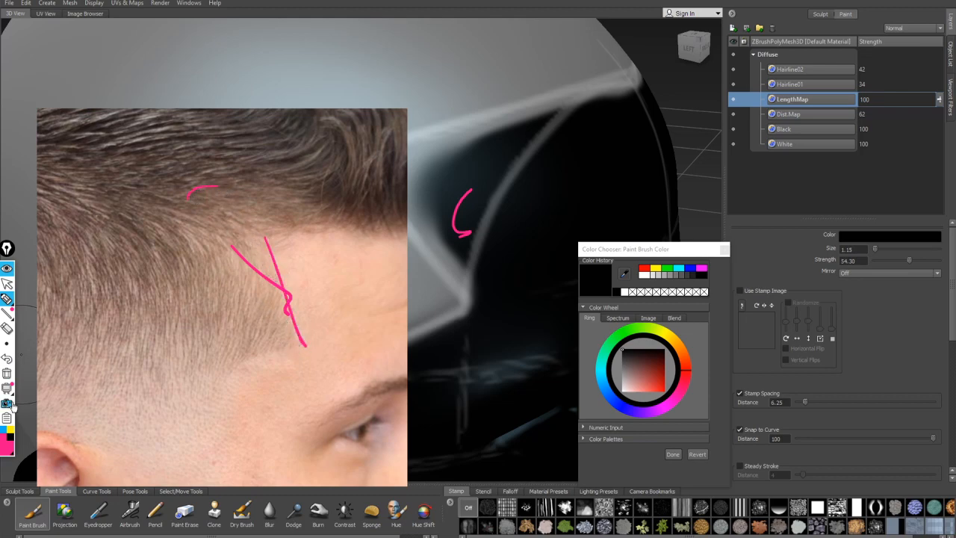
click(7, 361)
click(7, 360)
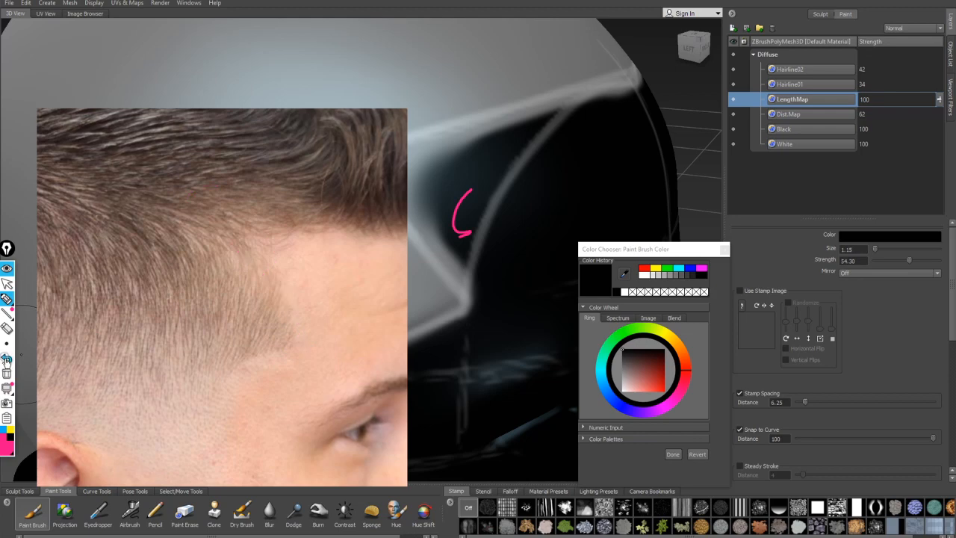
click(7, 360)
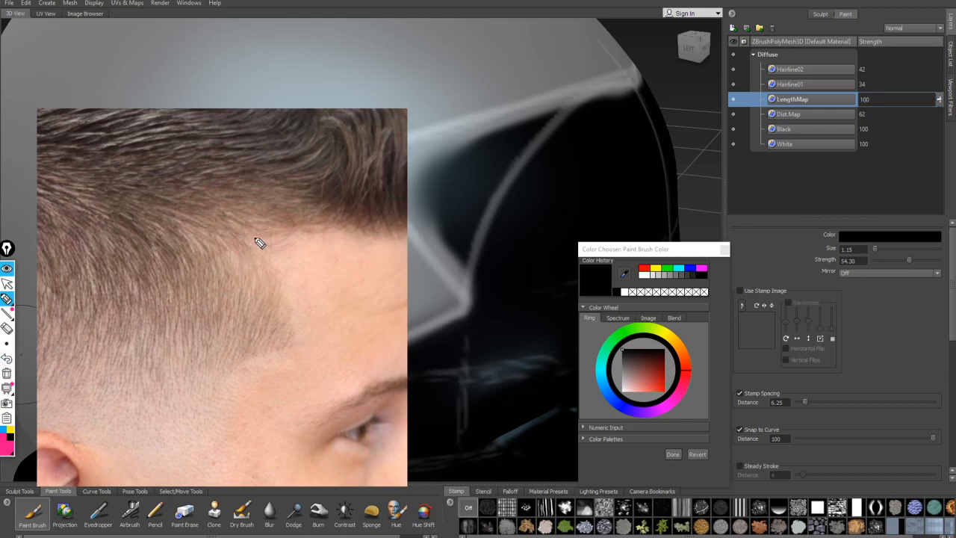
Step: Circle the thin hair patch and outline the recessed temple area on the photo, clear the marks and move the photo away
mouse_move(239, 189)
mouse_down()
mouse_move(197, 191)
mouse_move(163, 215)
mouse_move(239, 254)
mouse_move(287, 252)
mouse_move(290, 214)
mouse_move(237, 189)
mouse_up()
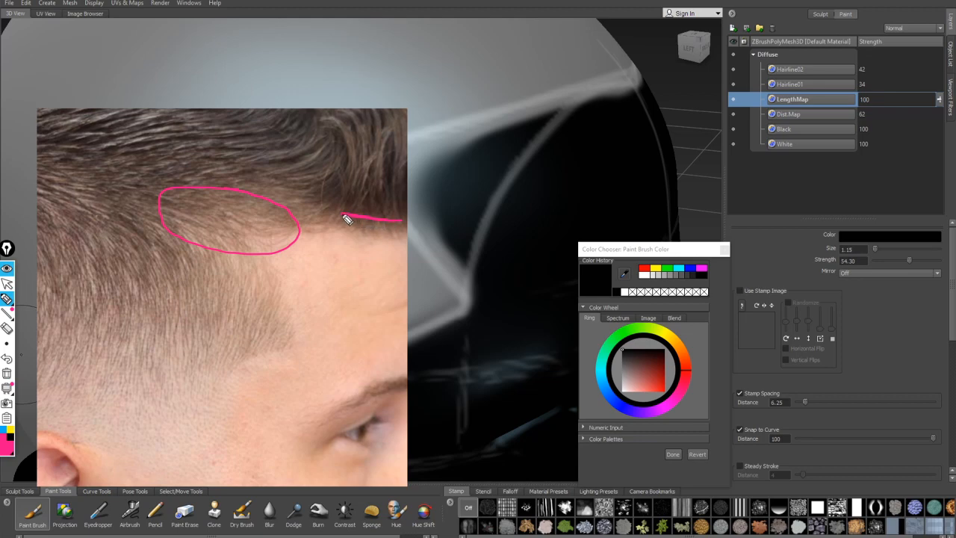
mouse_move(332, 217)
mouse_down()
mouse_move(249, 198)
mouse_move(156, 194)
mouse_up()
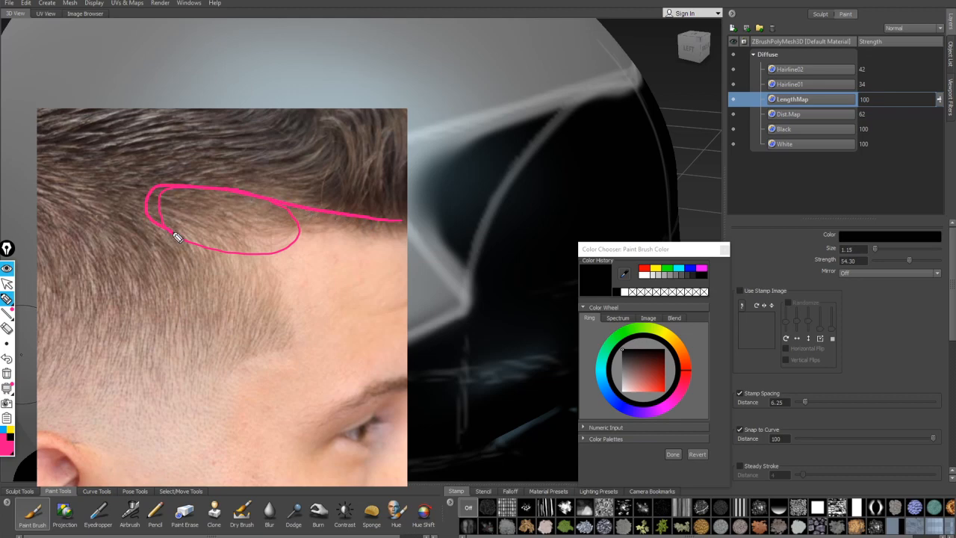
mouse_move(176, 236)
mouse_down()
mouse_move(267, 313)
mouse_move(311, 331)
mouse_move(392, 295)
mouse_move(412, 253)
mouse_up()
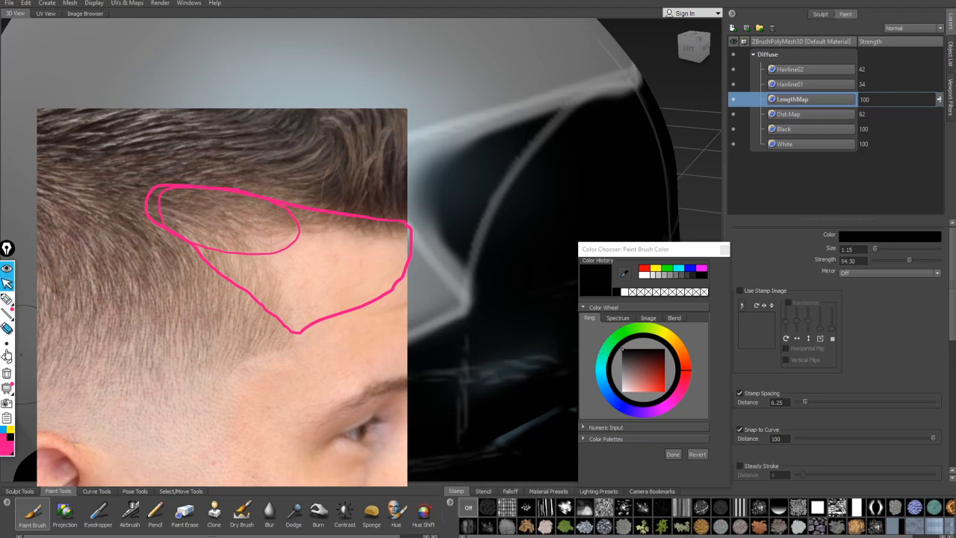
click(7, 373)
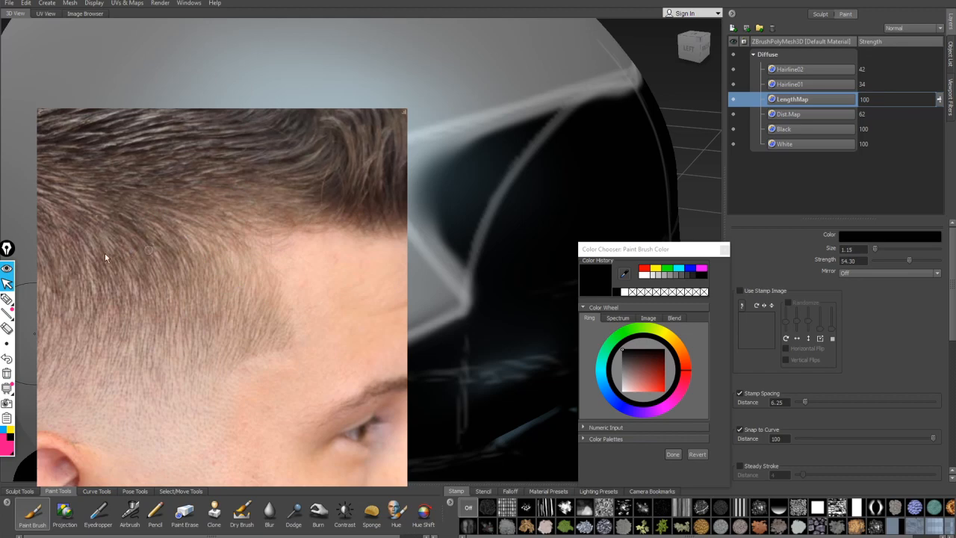
mouse_move(151, 230)
mouse_down()
mouse_move(0, 249)
mouse_move(0, 236)
mouse_up()
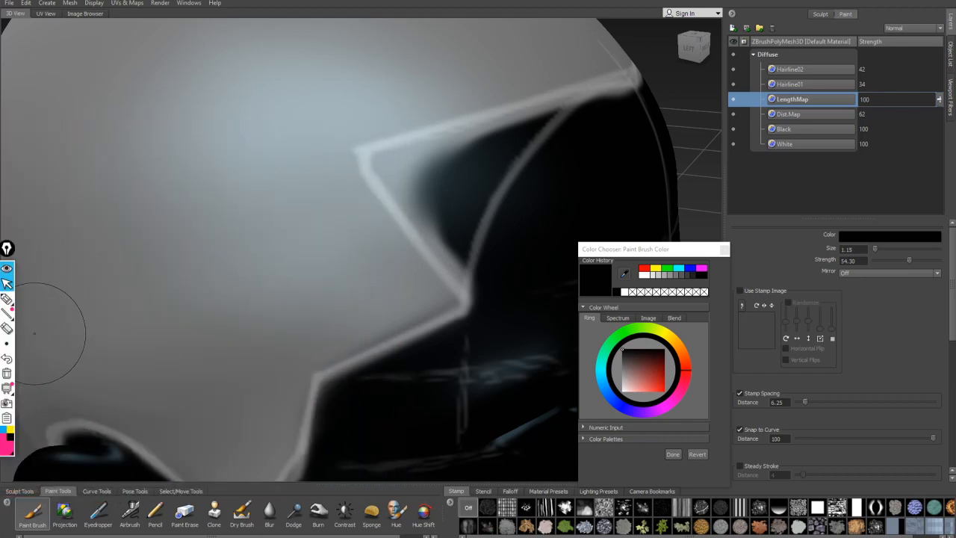
Step: Fill the rest of the triangular forehead corner on LengthMap with black up to the outer hairline guide, using brush size 0.74
mouse_move(382, 147)
alt+mouse_down()
mouse_move(380, 158)
mouse_move(433, 190)
mouse_move(431, 178)
mouse_move(453, 176)
mouse_move(448, 156)
mouse_move(478, 158)
mouse_move(464, 152)
mouse_move(494, 140)
mouse_move(370, 169)
mouse_move(553, 127)
alt+mouse_up()
key(b)
key(b)
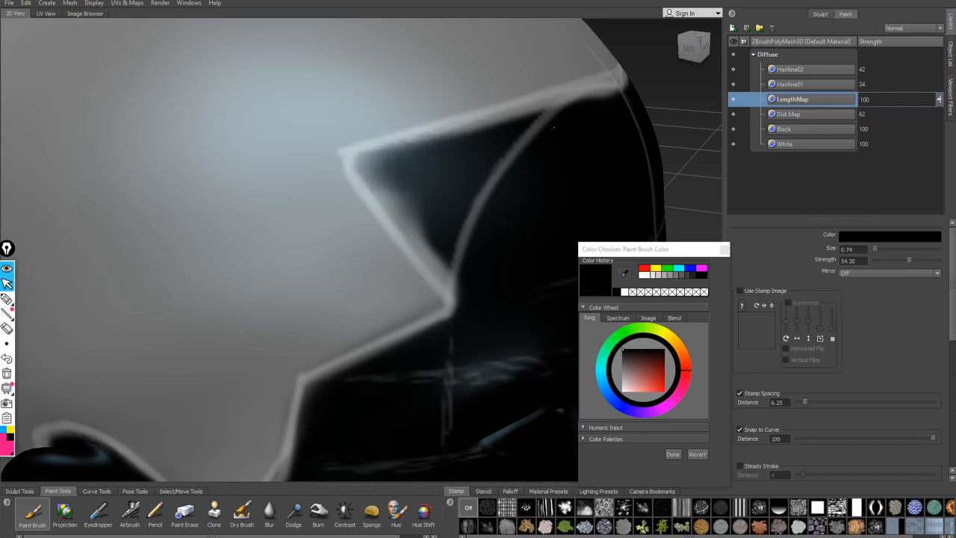
mouse_move(374, 166)
mouse_down()
mouse_move(429, 254)
mouse_move(428, 222)
mouse_up()
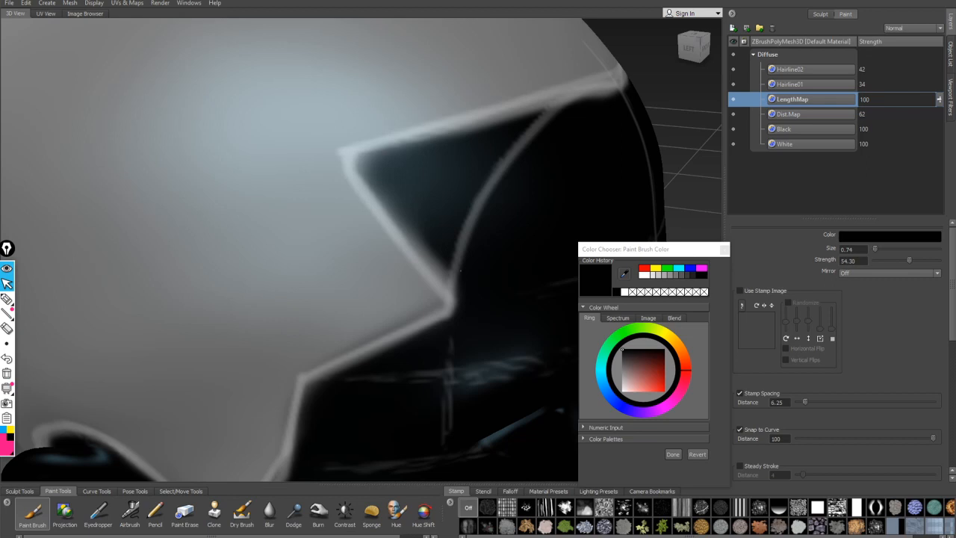
mouse_move(459, 270)
mouse_down()
mouse_move(435, 270)
mouse_move(395, 192)
mouse_move(364, 168)
mouse_move(436, 153)
mouse_up()
Step: Paint black beneath the front hairline guide, across the forehead toward the opposite temple corner
mouse_move(587, 131)
alt+mouse_down()
mouse_move(246, 175)
mouse_move(198, 192)
mouse_move(319, 197)
mouse_move(419, 173)
mouse_move(202, 175)
mouse_move(130, 187)
alt+mouse_up()
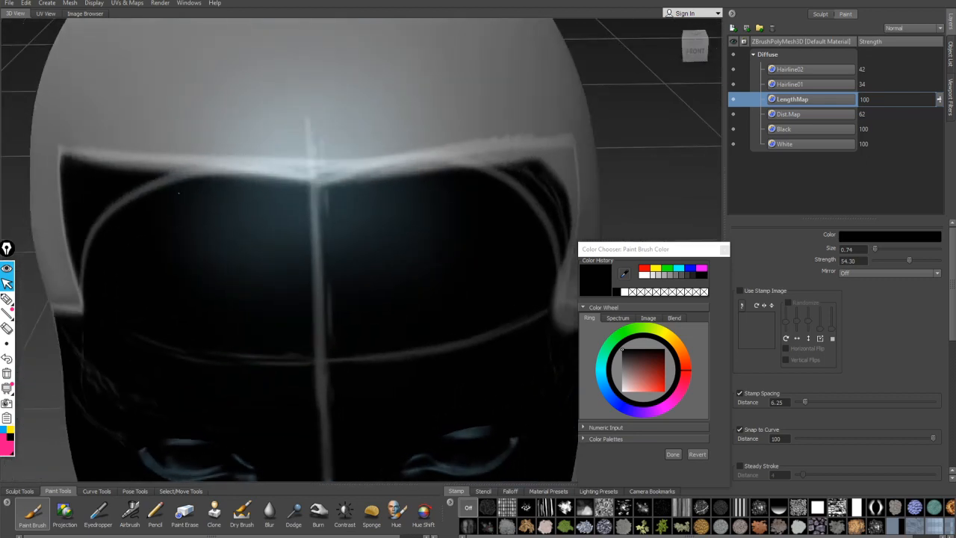
mouse_move(236, 195)
mouse_down()
mouse_move(373, 191)
mouse_move(513, 160)
mouse_move(558, 165)
mouse_move(455, 185)
mouse_up()
drag(390, 195, 415, 188)
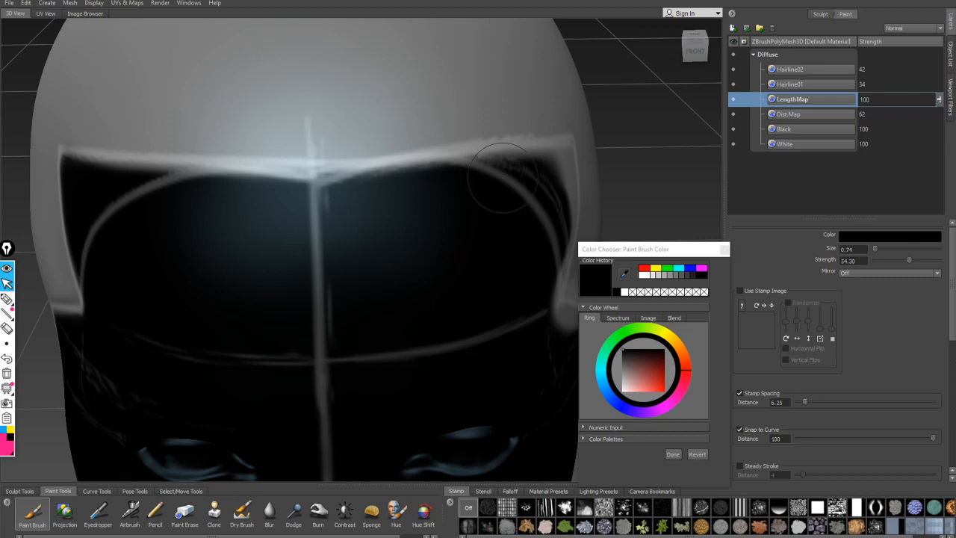
Step: Fill the opposite triangular forehead corner with black up to the outer hairline guide on LengthMap
mouse_move(506, 178)
alt+mouse_down()
mouse_move(368, 169)
mouse_move(378, 183)
alt+mouse_up()
alt+drag(310, 203, 261, 211)
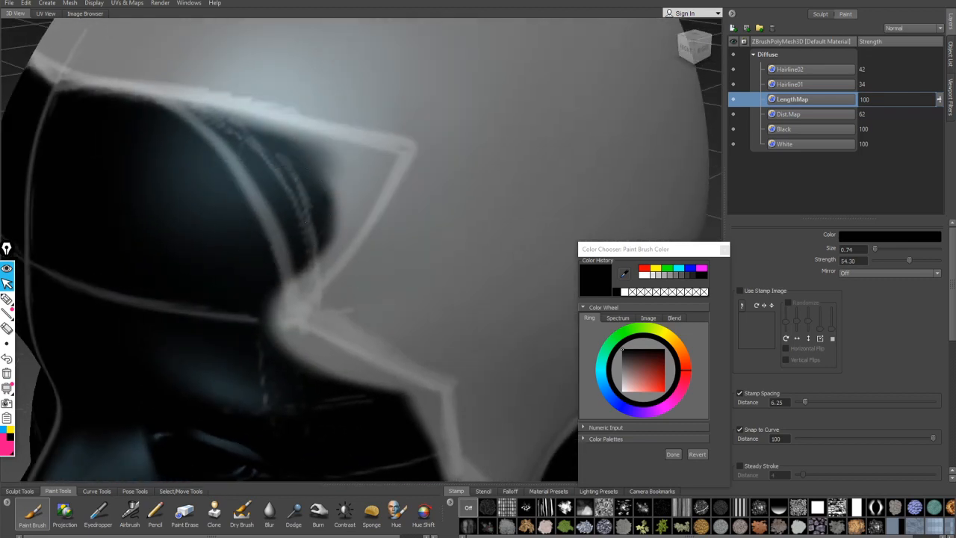
mouse_move(304, 261)
mouse_down()
mouse_move(279, 332)
mouse_move(301, 251)
mouse_move(335, 218)
mouse_move(338, 192)
mouse_move(356, 218)
mouse_move(345, 201)
mouse_up()
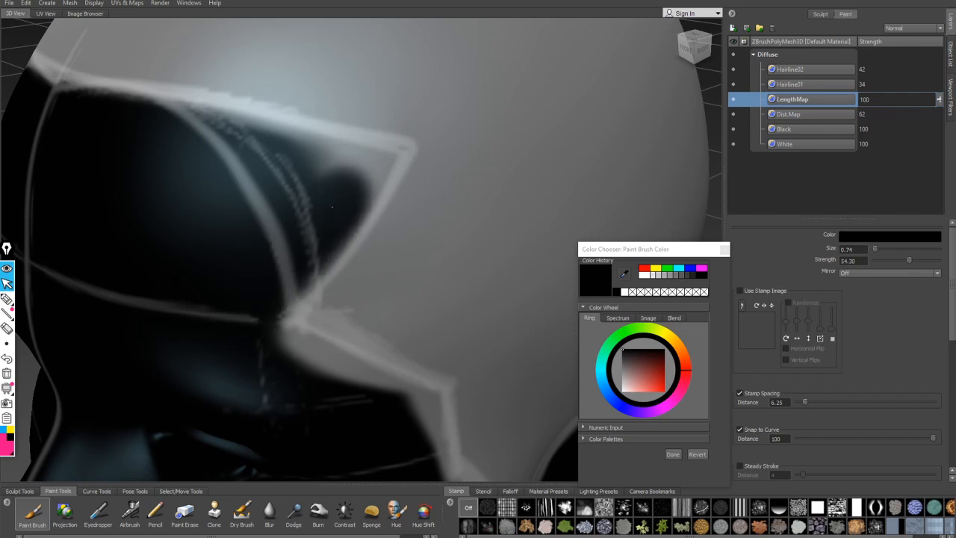
mouse_move(332, 206)
mouse_down()
mouse_move(351, 168)
mouse_move(265, 129)
mouse_move(186, 135)
mouse_move(336, 146)
mouse_move(373, 168)
mouse_move(380, 187)
mouse_move(351, 147)
mouse_move(265, 144)
mouse_up()
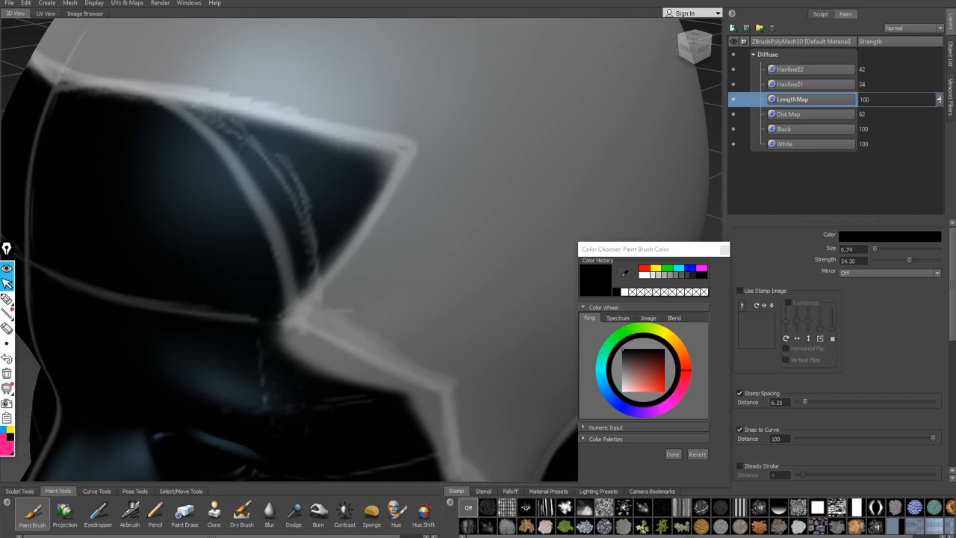
drag(373, 166, 331, 155)
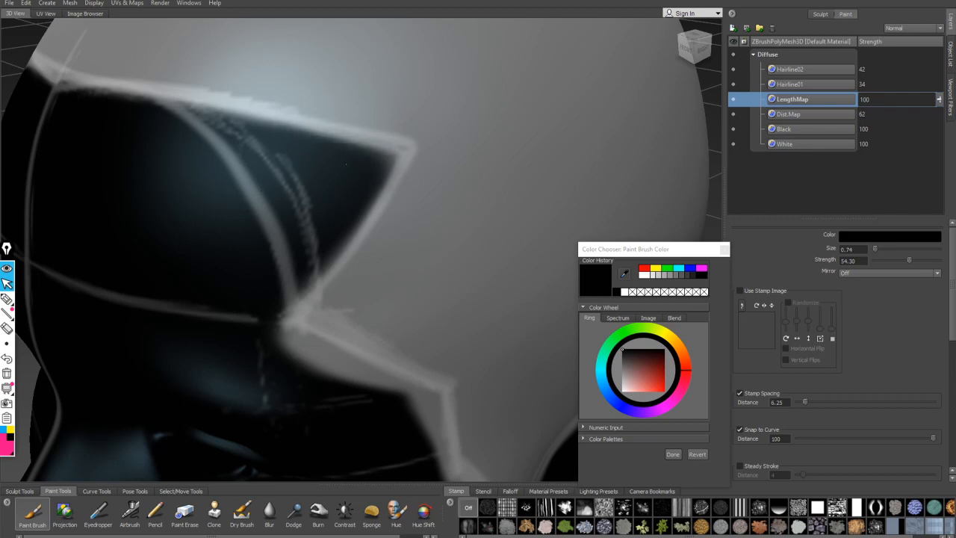
drag(393, 161, 387, 162)
Step: Paint black over the grey spill below the diagonal temple guide on the head's right side
alt+drag(317, 201, 265, 173)
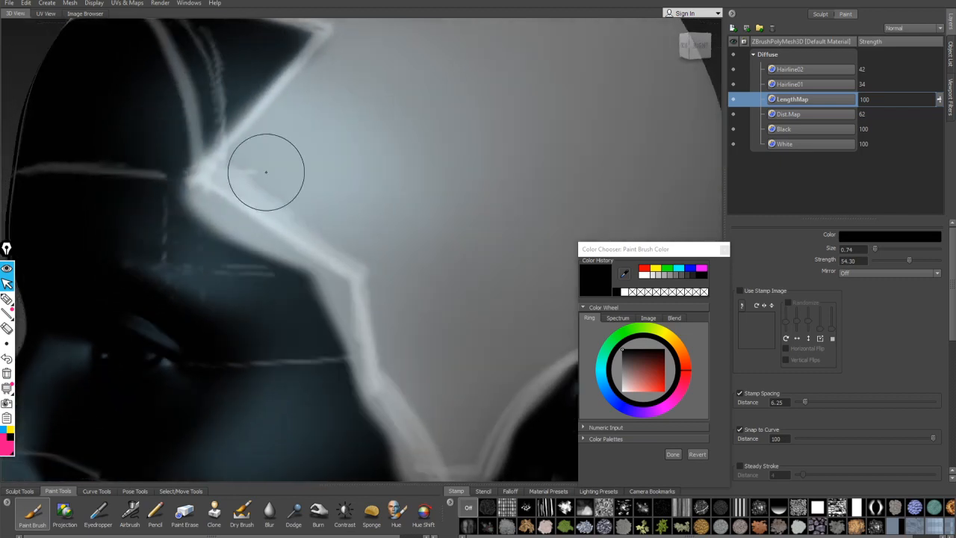
mouse_move(192, 218)
mouse_down()
mouse_move(173, 197)
mouse_move(239, 232)
mouse_move(199, 232)
mouse_up()
mouse_move(277, 252)
mouse_down()
mouse_move(294, 263)
mouse_move(218, 196)
mouse_move(236, 234)
mouse_up()
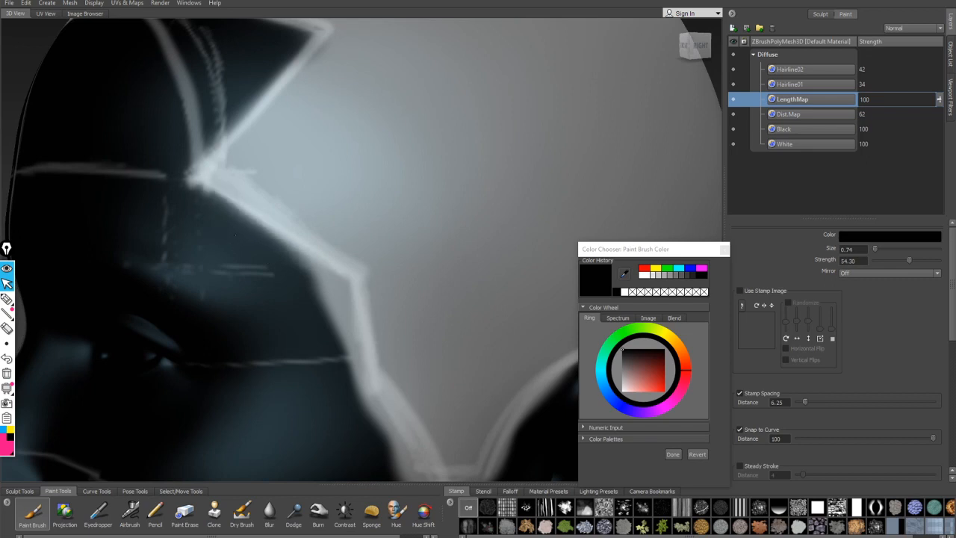
mouse_move(285, 274)
mouse_down()
mouse_move(336, 321)
mouse_move(336, 313)
mouse_move(308, 297)
mouse_move(345, 347)
mouse_move(327, 278)
mouse_move(318, 286)
mouse_move(326, 317)
mouse_move(318, 299)
mouse_up()
Step: Paint black along the front and lower edges of the right sideburn and in front of the ear up to the guide
alt+middle_drag(356, 403, 351, 231)
mouse_move(351, 230)
alt+mouse_down()
mouse_move(256, 260)
mouse_move(247, 250)
alt+mouse_up()
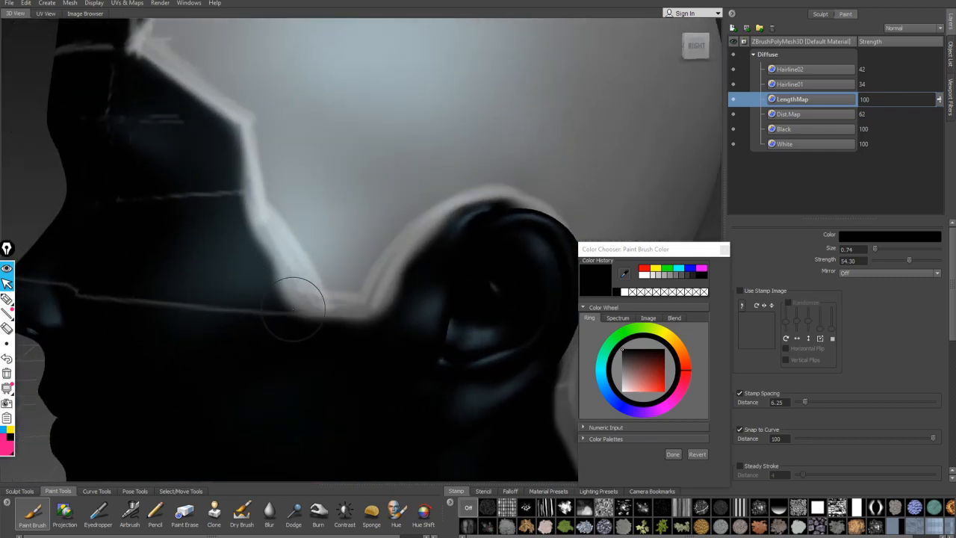
mouse_move(279, 326)
mouse_down()
mouse_move(289, 303)
mouse_move(282, 283)
mouse_move(297, 300)
mouse_move(245, 253)
mouse_up()
mouse_move(269, 298)
mouse_down()
mouse_move(261, 266)
mouse_move(270, 269)
mouse_move(226, 210)
mouse_move(248, 196)
mouse_move(244, 168)
mouse_move(252, 251)
mouse_up()
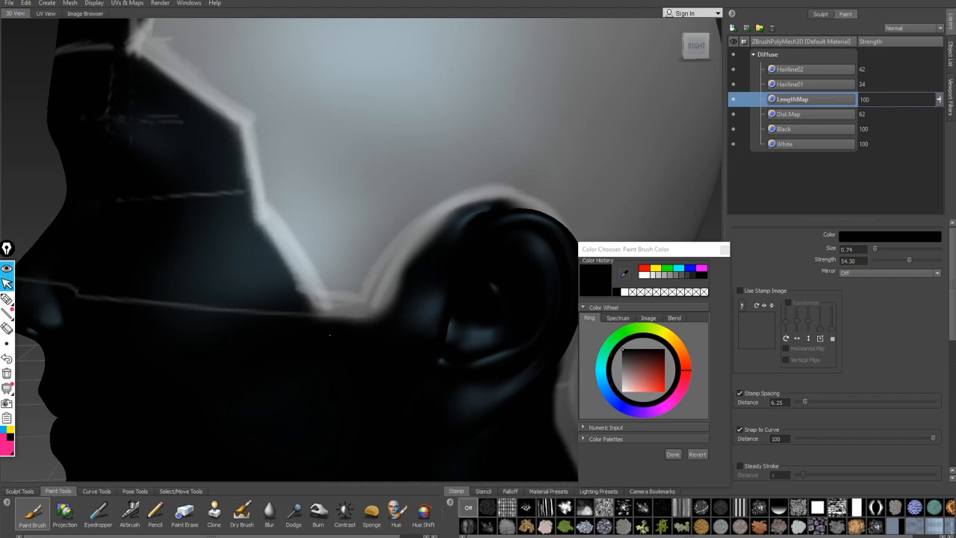
mouse_move(280, 311)
mouse_down()
mouse_move(377, 307)
mouse_move(332, 304)
mouse_move(396, 287)
mouse_move(386, 302)
mouse_move(418, 241)
mouse_move(464, 208)
mouse_move(502, 197)
mouse_move(383, 247)
mouse_up()
Step: Enlarge the brush to 1.36 and paint black over the light area beneath the central nape hairline guide on LengthMap
alt+middle_drag(418, 448, 378, 328)
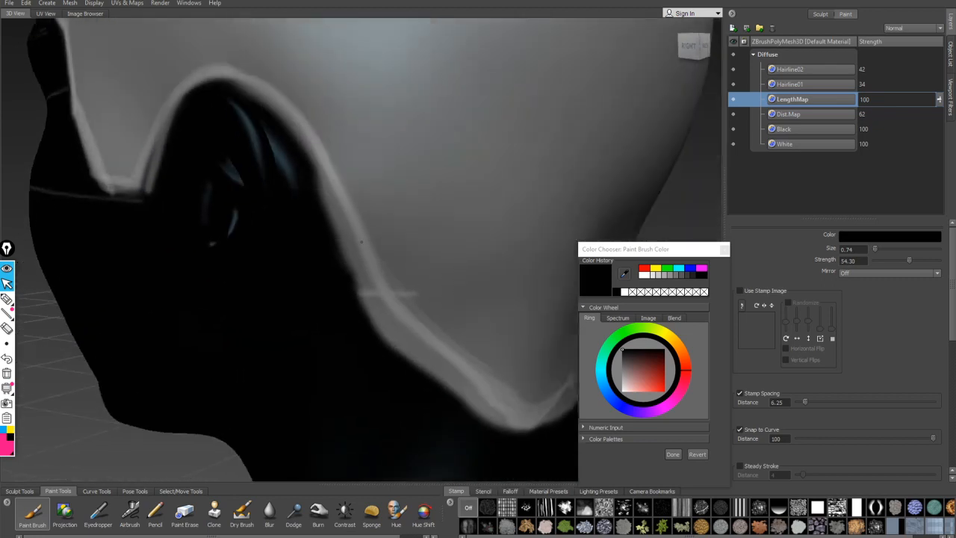
mouse_move(378, 336)
alt+mouse_down()
mouse_move(401, 347)
mouse_move(418, 338)
mouse_move(379, 291)
mouse_move(390, 339)
mouse_move(338, 162)
mouse_move(295, 111)
mouse_move(276, 112)
mouse_move(283, 246)
mouse_move(303, 261)
alt+mouse_up()
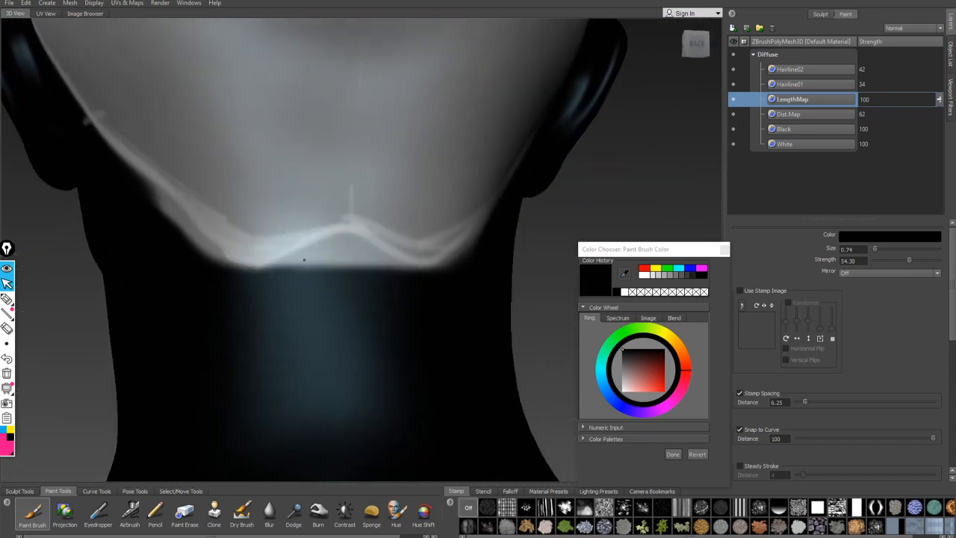
key(b)
drag(271, 320, 297, 319)
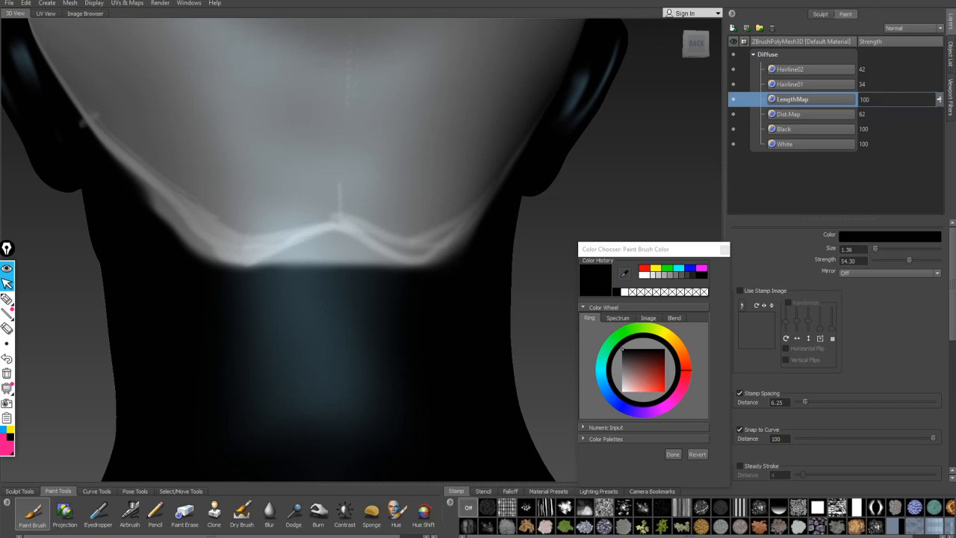
mouse_move(356, 304)
mouse_down()
mouse_move(299, 301)
mouse_move(350, 284)
mouse_move(321, 280)
mouse_move(331, 276)
mouse_move(246, 277)
mouse_move(302, 292)
mouse_up()
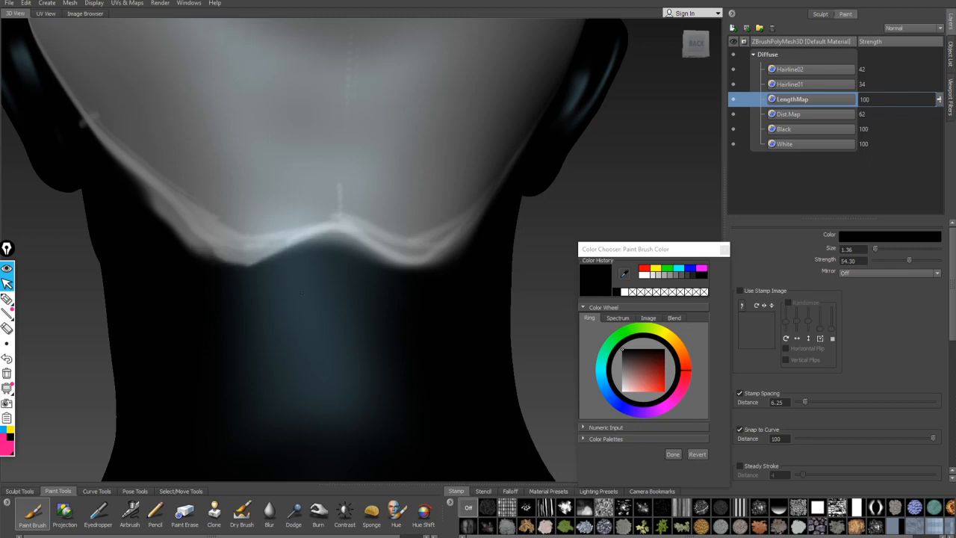
drag(401, 299, 418, 299)
Step: Paint black over the grey spill below the diagonal hairline guide between the nape and the right ear
mouse_move(302, 291)
alt+mouse_down()
mouse_move(376, 315)
mouse_move(380, 297)
mouse_move(355, 298)
alt+mouse_up()
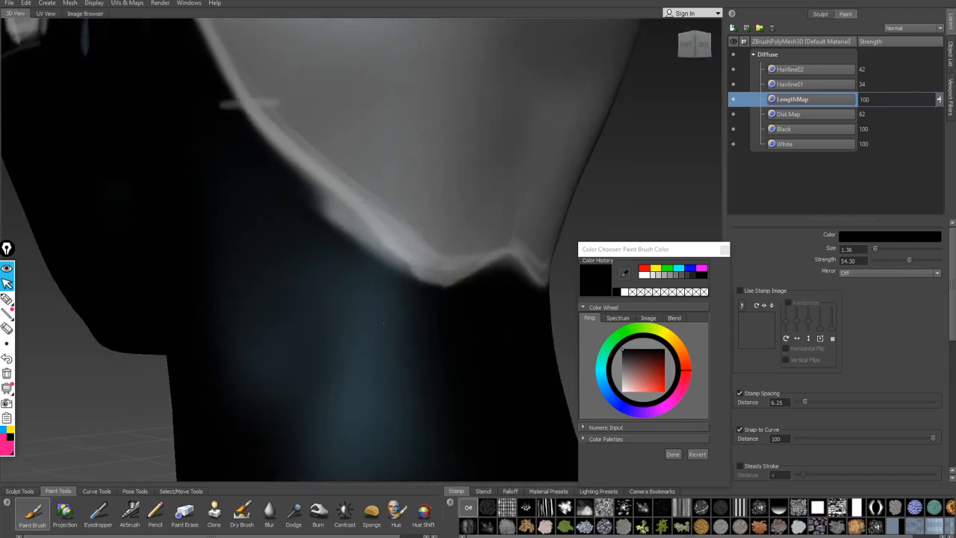
mouse_move(312, 266)
mouse_down()
mouse_move(356, 237)
mouse_move(336, 220)
mouse_move(283, 226)
mouse_move(342, 262)
mouse_up()
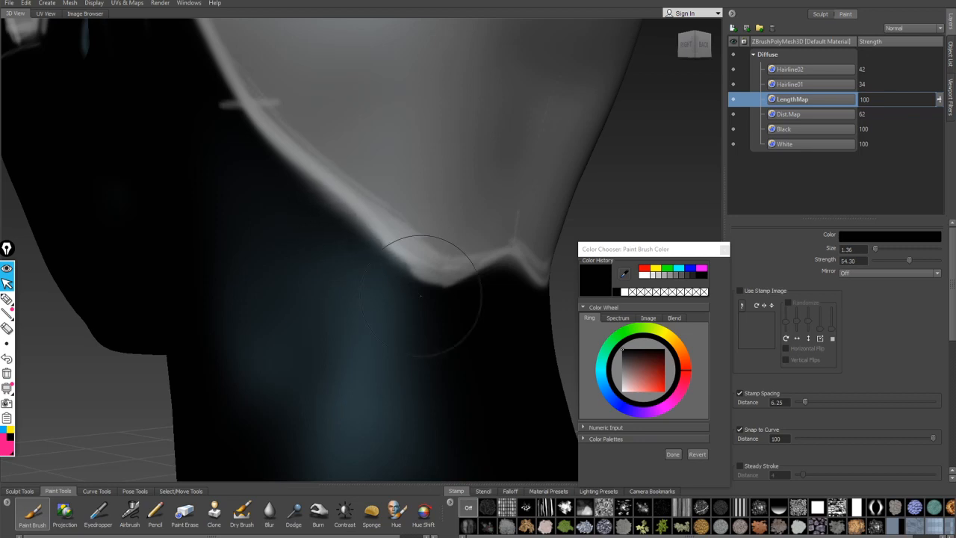
mouse_move(426, 233)
alt+mouse_down()
mouse_move(295, 284)
mouse_move(262, 258)
mouse_move(312, 222)
alt+mouse_up()
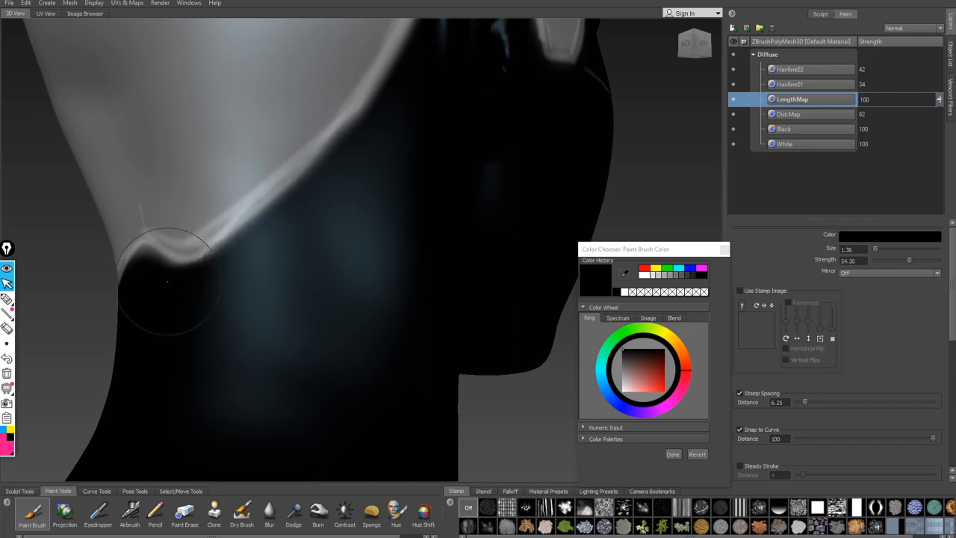
mouse_move(168, 281)
alt+mouse_down()
mouse_move(277, 292)
mouse_move(373, 276)
mouse_move(399, 254)
mouse_move(336, 273)
mouse_move(383, 246)
mouse_move(343, 216)
mouse_move(328, 288)
alt+mouse_up()
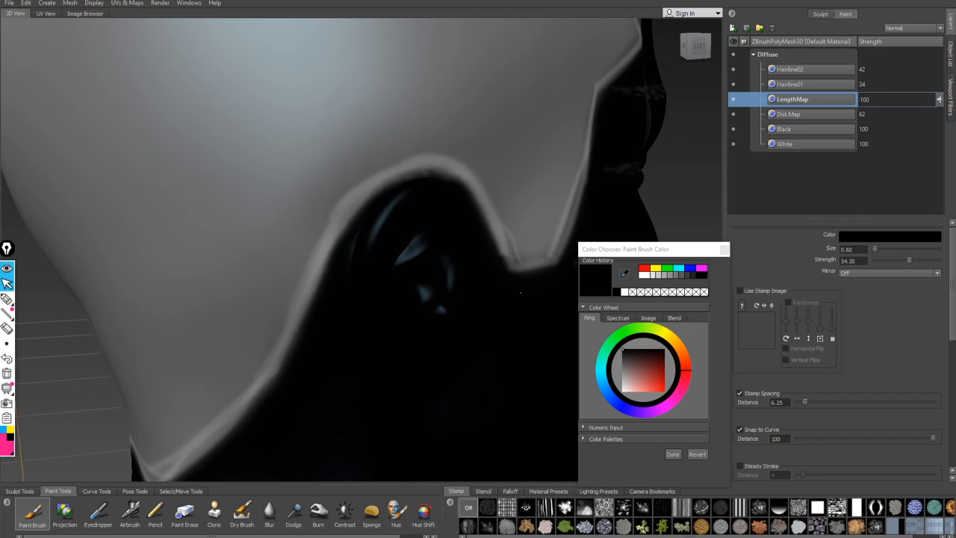
mouse_move(521, 293)
alt+mouse_down()
mouse_move(428, 202)
mouse_move(406, 210)
alt+mouse_up()
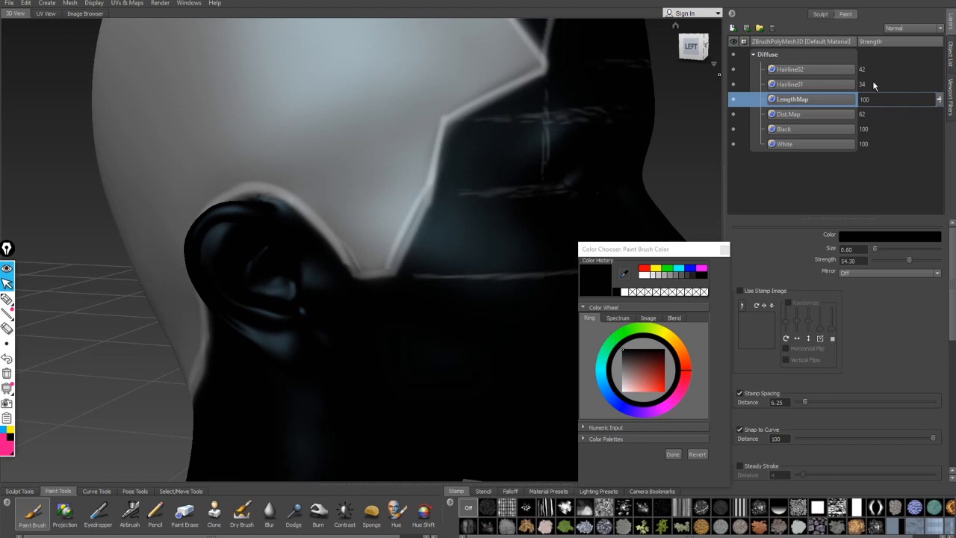
Step: Hide the Hairline01 and Hairline02 guide layers and set the brush size to 1.01
click(734, 84)
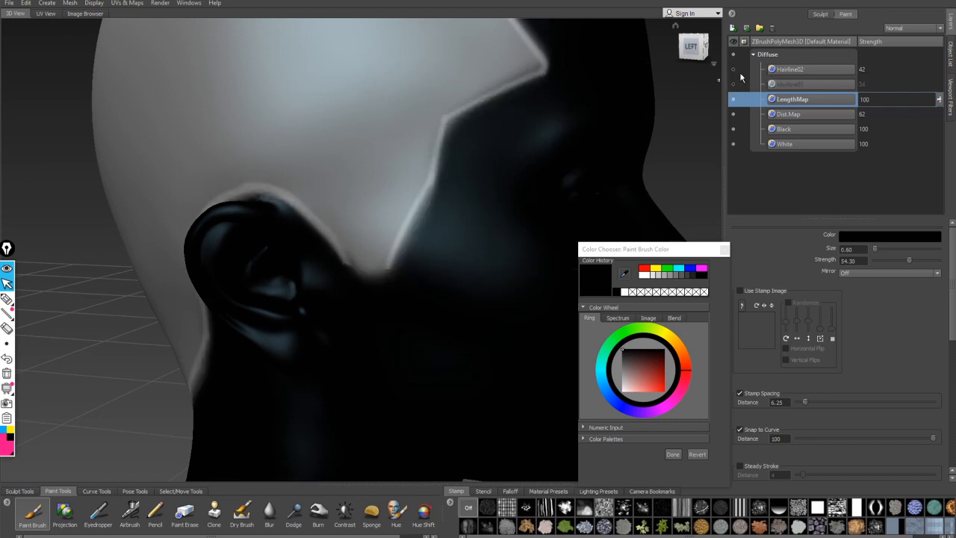
click(733, 69)
scroll(426, 211, up, 5)
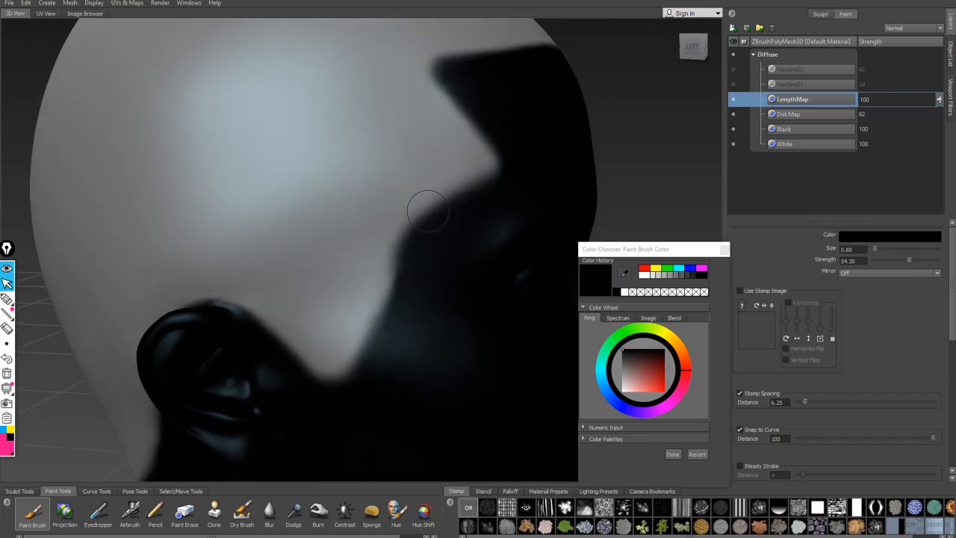
key(b)
drag(425, 210, 448, 207)
Step: Inspect the painted LengthMap edge along both temples, the forehead, the sideburns and the ears without the guides
alt+middle_drag(418, 277, 407, 187)
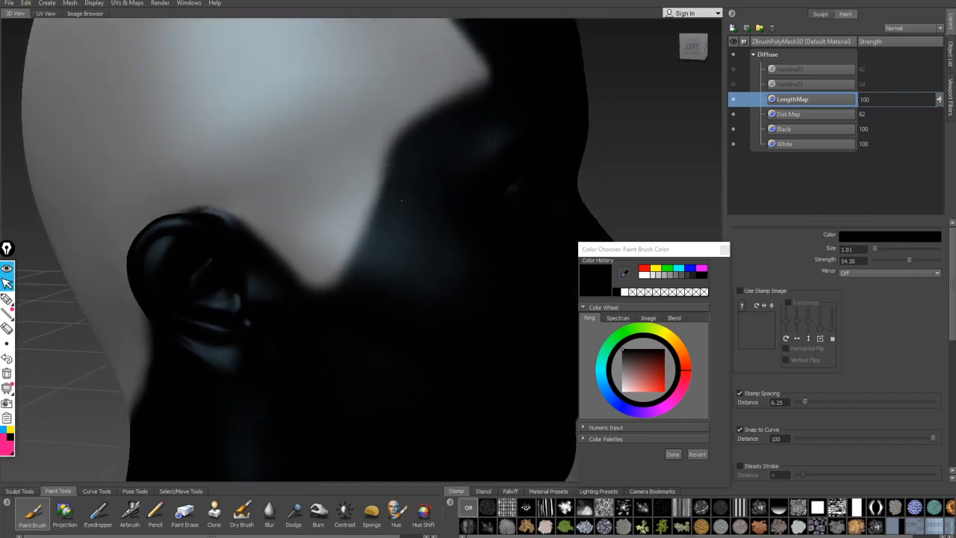
alt+drag(401, 200, 393, 222)
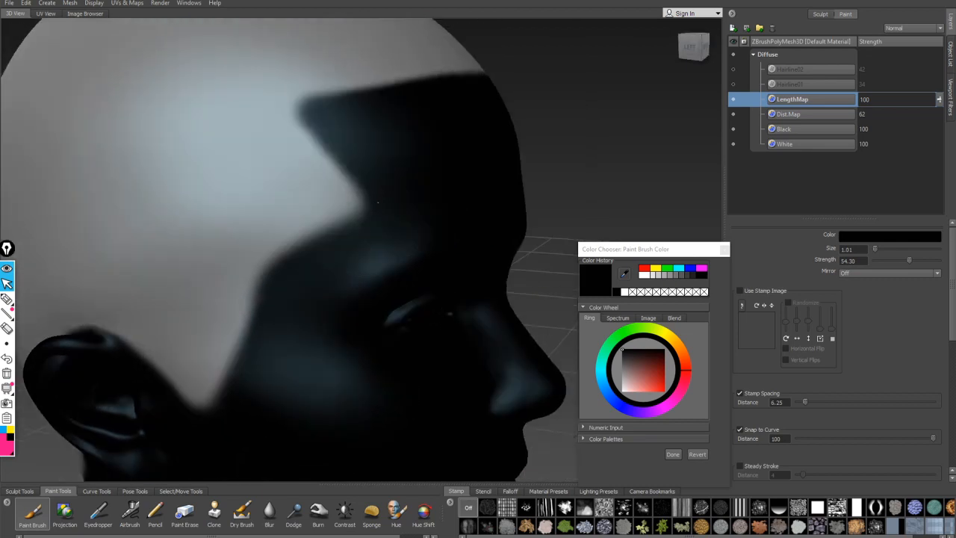
alt+drag(301, 110, 298, 188)
alt+drag(203, 193, 484, 185)
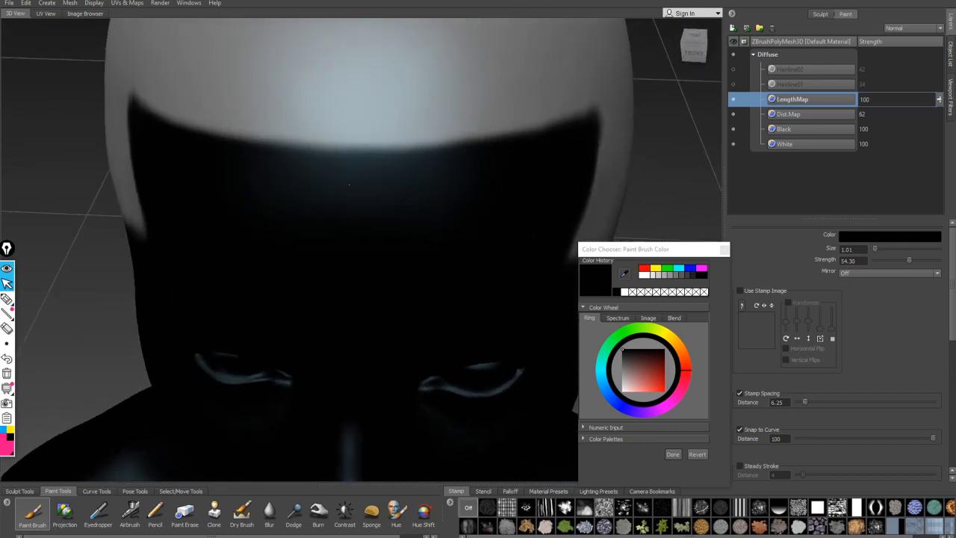
alt+drag(486, 171, 388, 162)
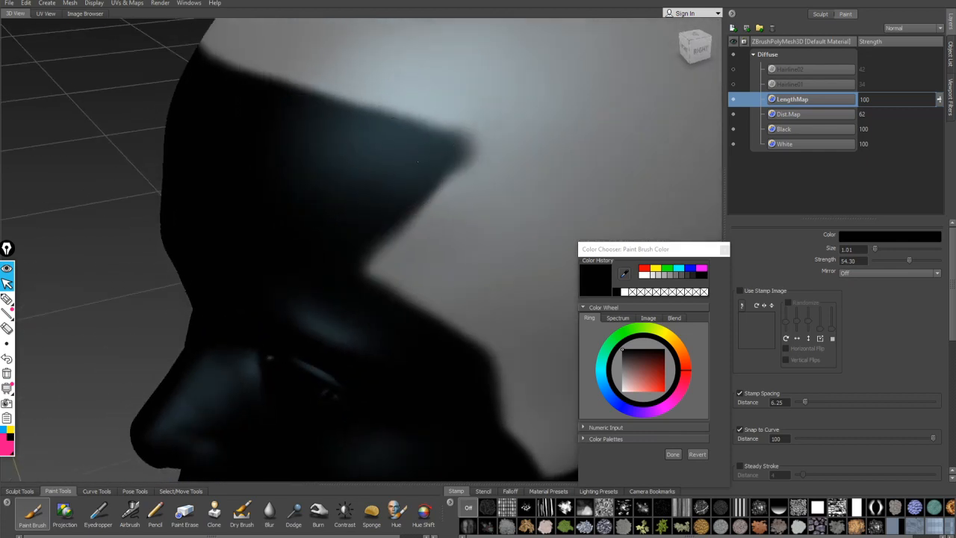
alt+drag(347, 228, 337, 166)
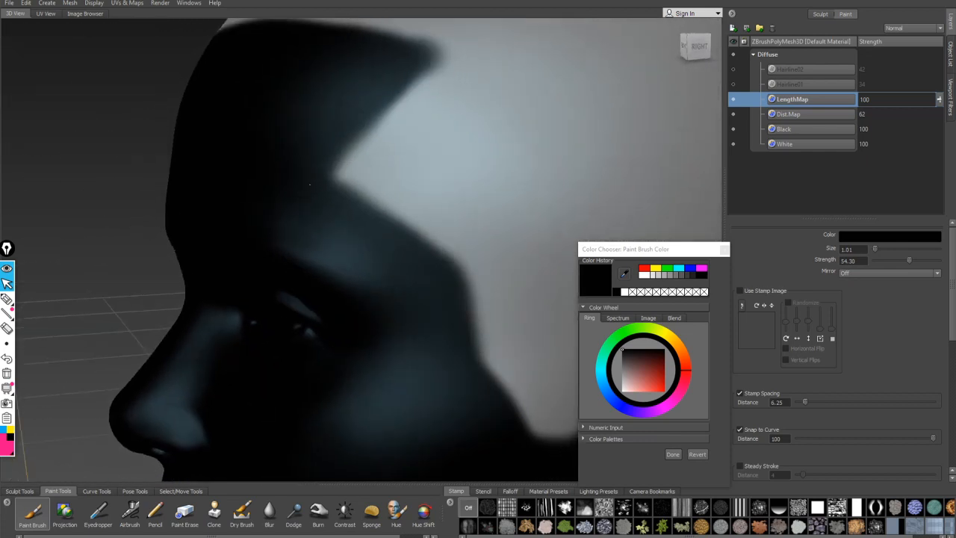
alt+middle_drag(422, 240, 324, 135)
alt+drag(323, 135, 322, 243)
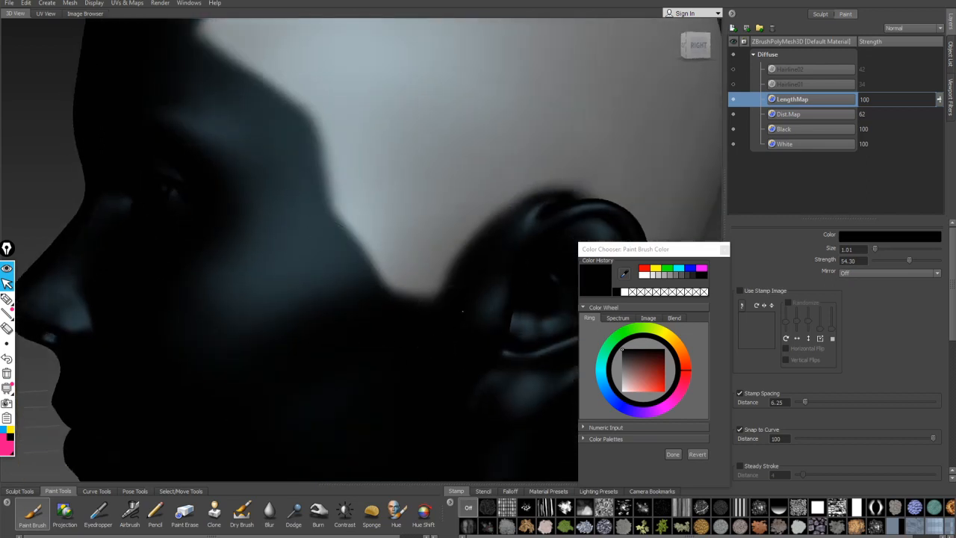
alt+drag(431, 317, 390, 317)
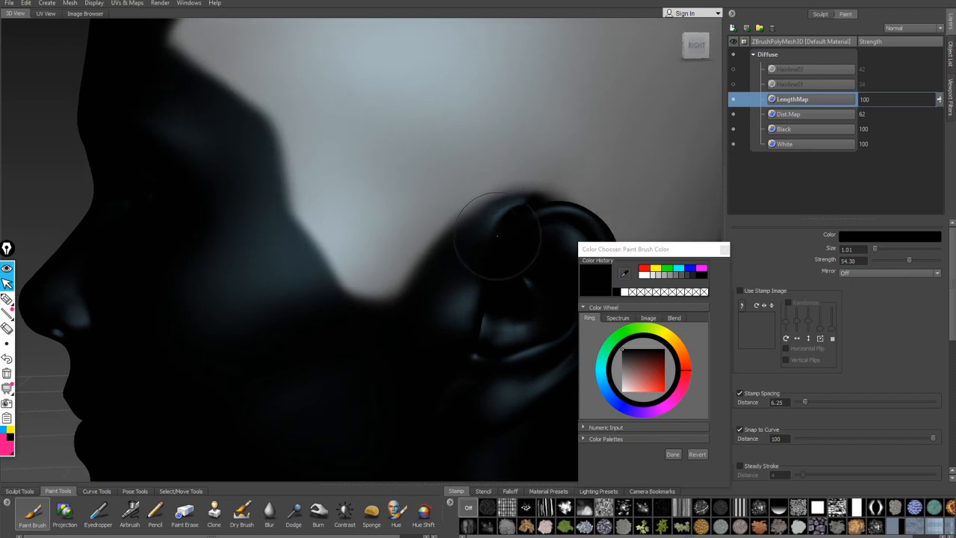
mouse_move(505, 228)
alt+mouse_down()
mouse_move(390, 196)
mouse_move(256, 100)
mouse_move(251, 242)
mouse_move(348, 289)
mouse_move(467, 277)
mouse_move(427, 228)
mouse_move(391, 219)
mouse_move(373, 201)
mouse_move(403, 199)
mouse_move(391, 185)
alt+mouse_up()
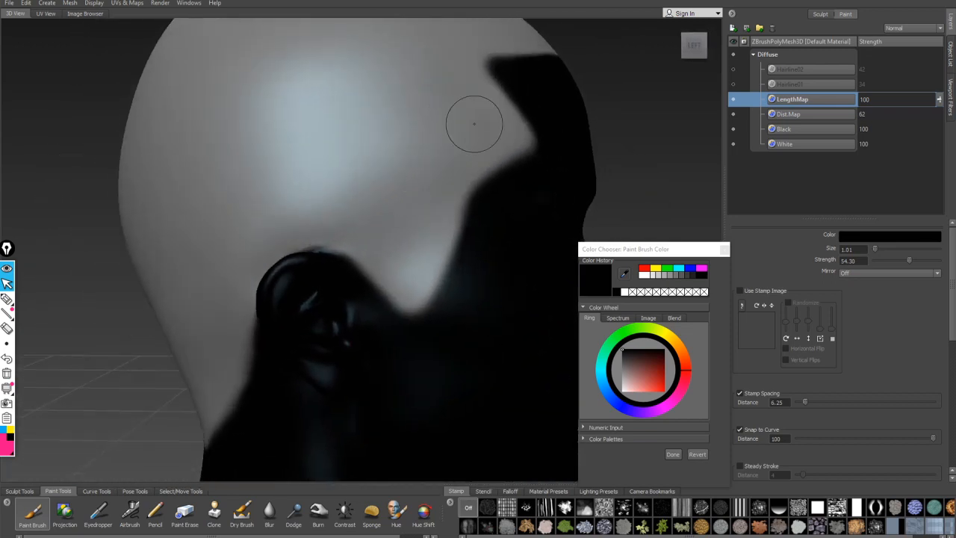
alt+drag(509, 156, 586, 138)
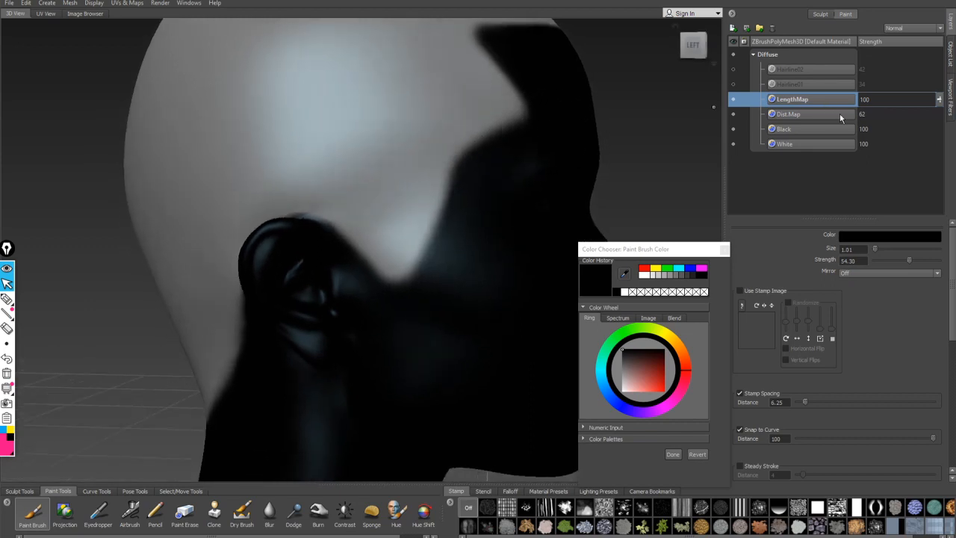
Step: Raise the Dist.Map layer's strength to 100
click(899, 115)
drag(938, 117, 941, 70)
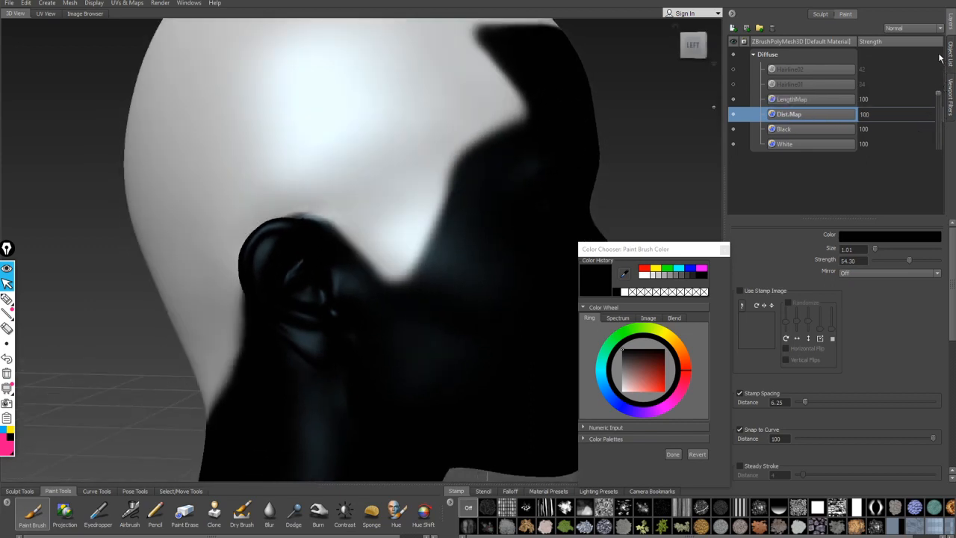
alt+drag(440, 132, 473, 157)
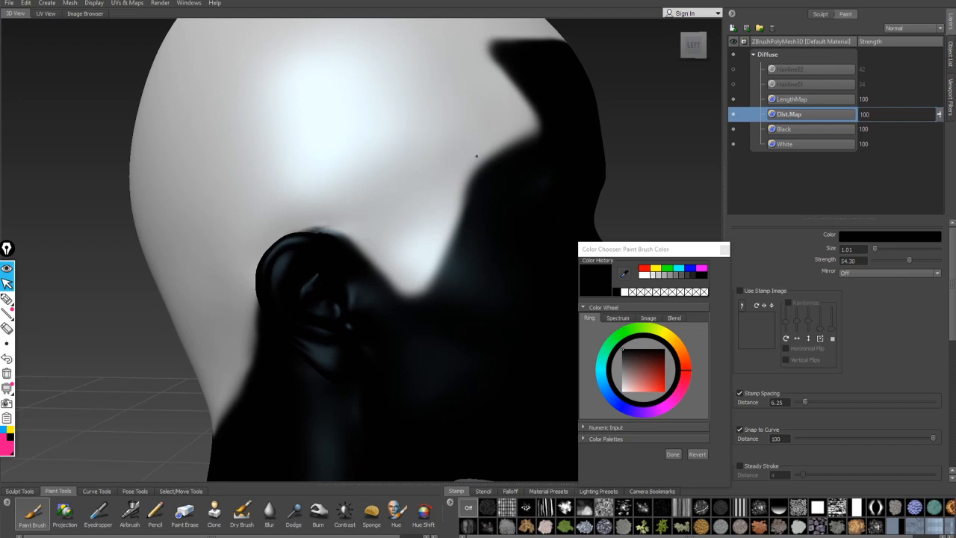
Step: Export all Diffuse paint layers merged as an 8-bit RGBA PNG named LengthMap into the sourceimages folder
right_click(785, 57)
click(830, 277)
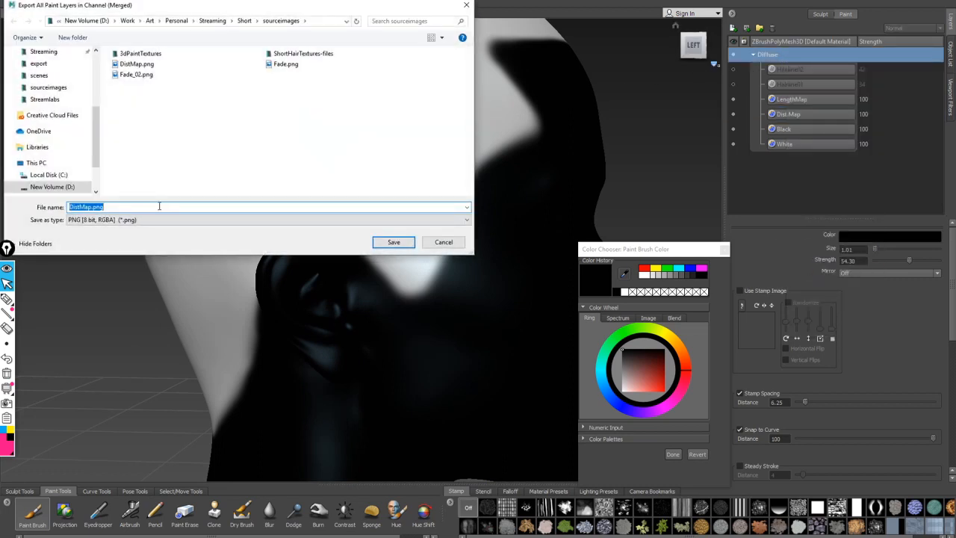
text(LengthMap)
click(400, 242)
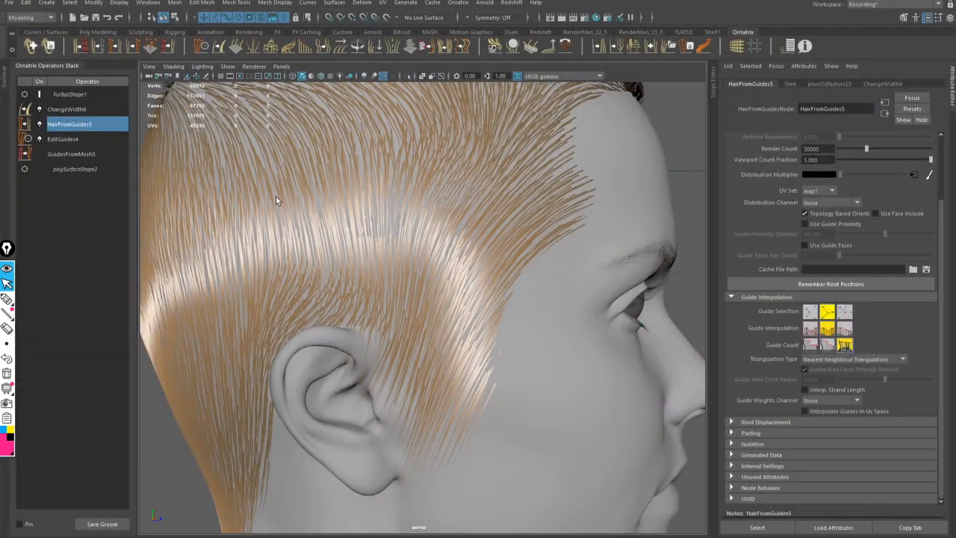
Step: In Maya, add a Length operator above HairFromGuides5 and connect LengthMap.png as a file texture to its Value Multiplier
scroll(355, 187, down, 5)
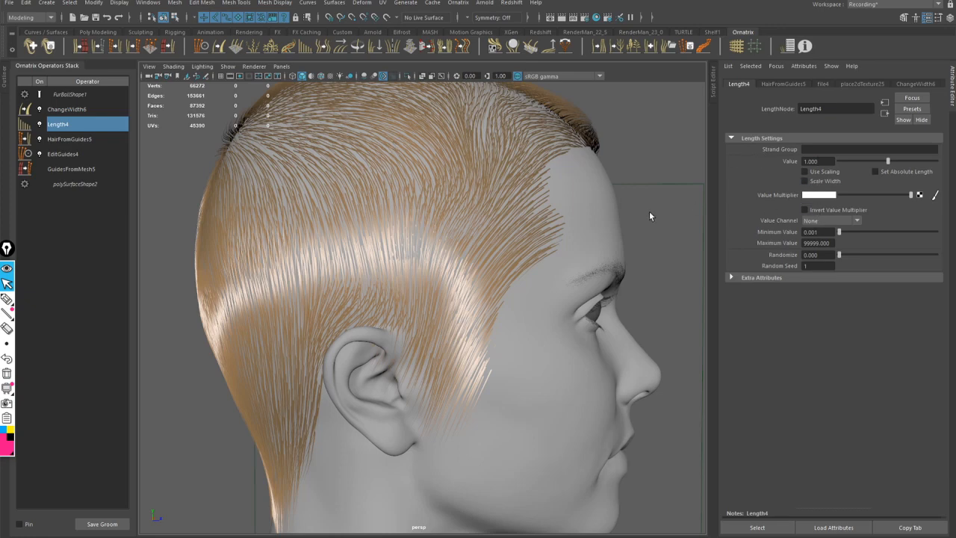
alt+drag(649, 216, 678, 194)
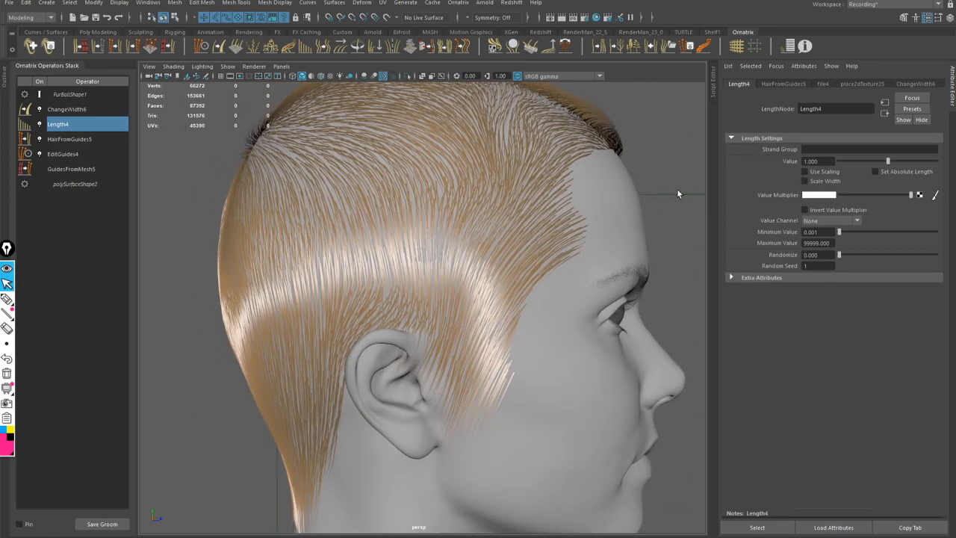
click(920, 194)
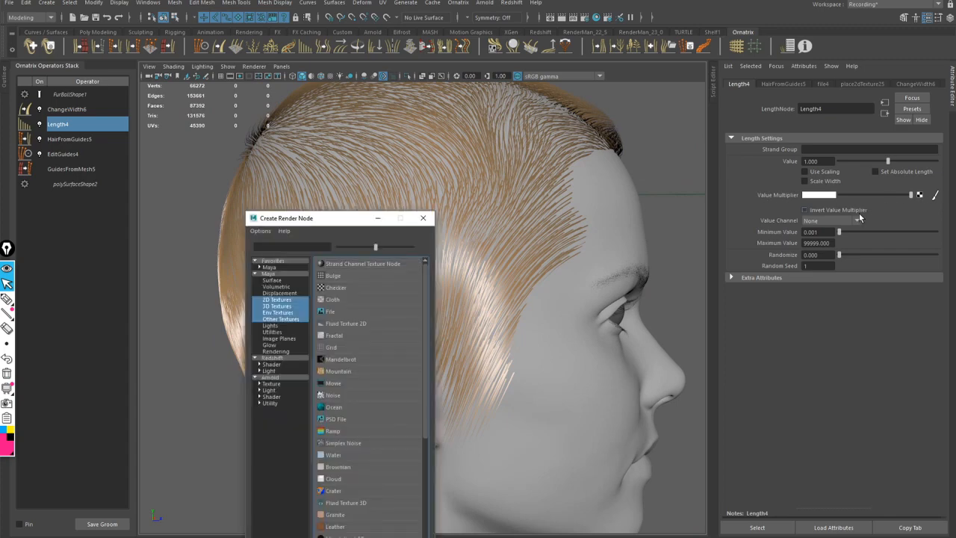
click(340, 311)
click(933, 219)
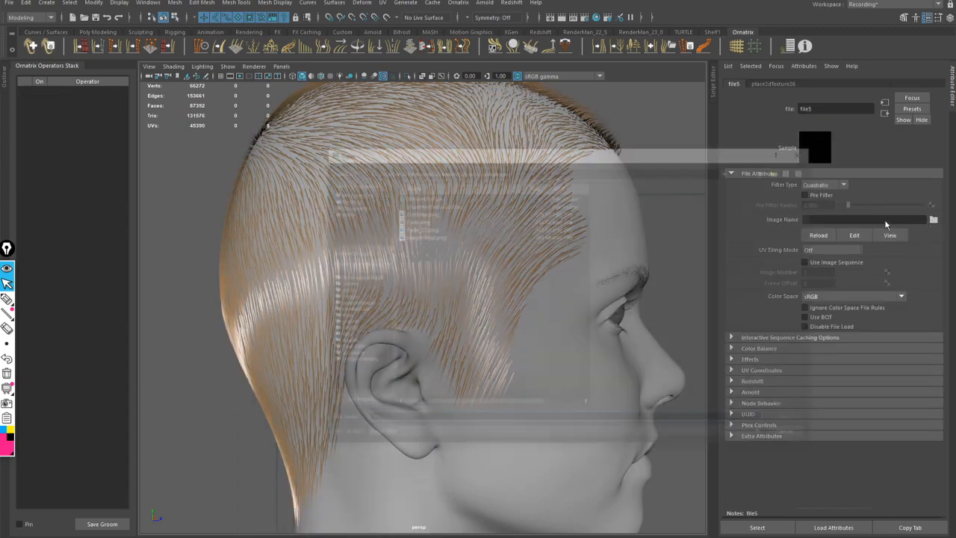
click(431, 236)
click(792, 421)
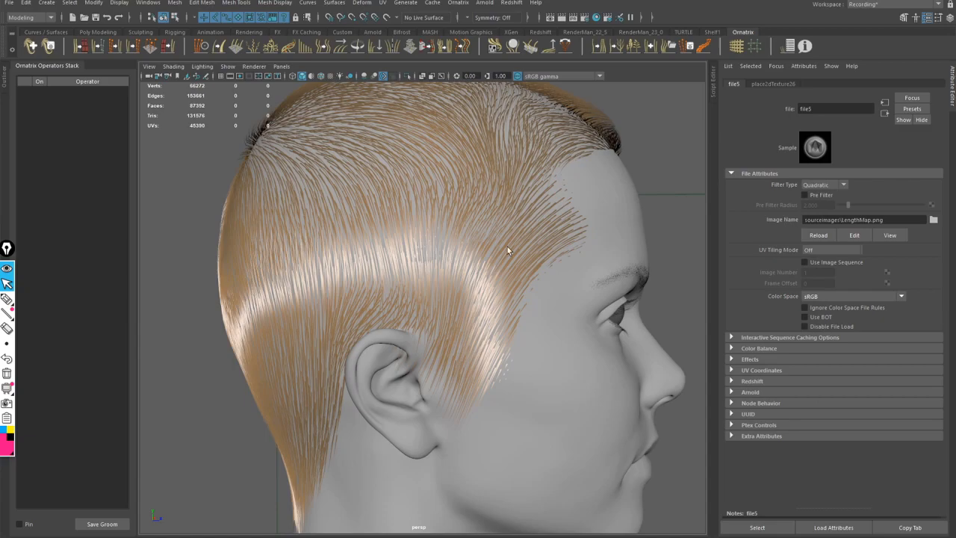
Step: Compare the temple and sideburn hairline on the head's right side with the Length4 operator off and on
alt+drag(507, 246, 448, 224)
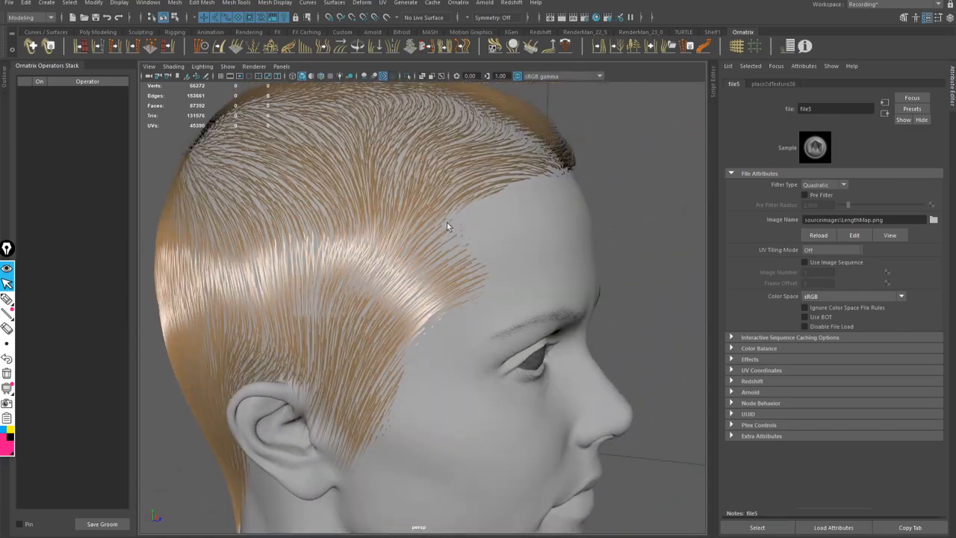
alt+right_drag(448, 224, 423, 207)
click(463, 191)
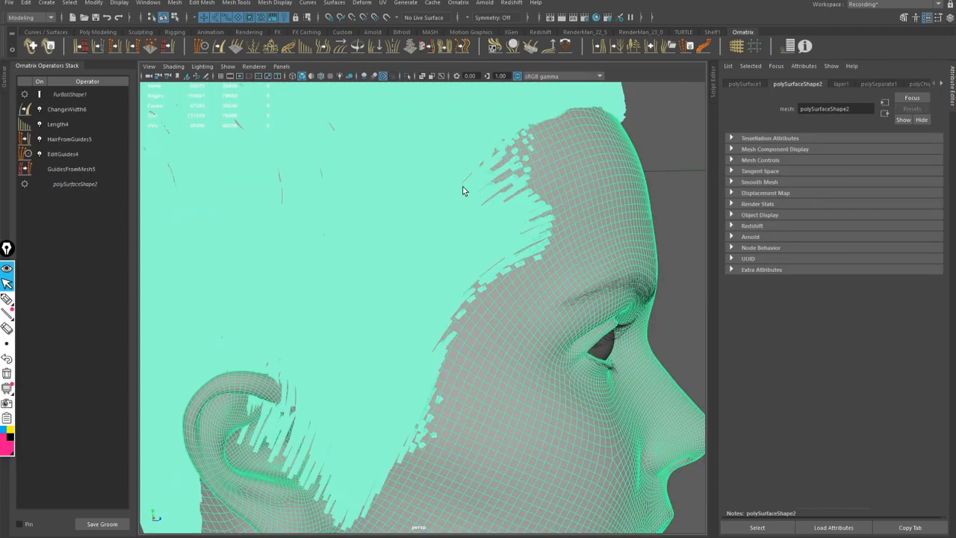
click(60, 125)
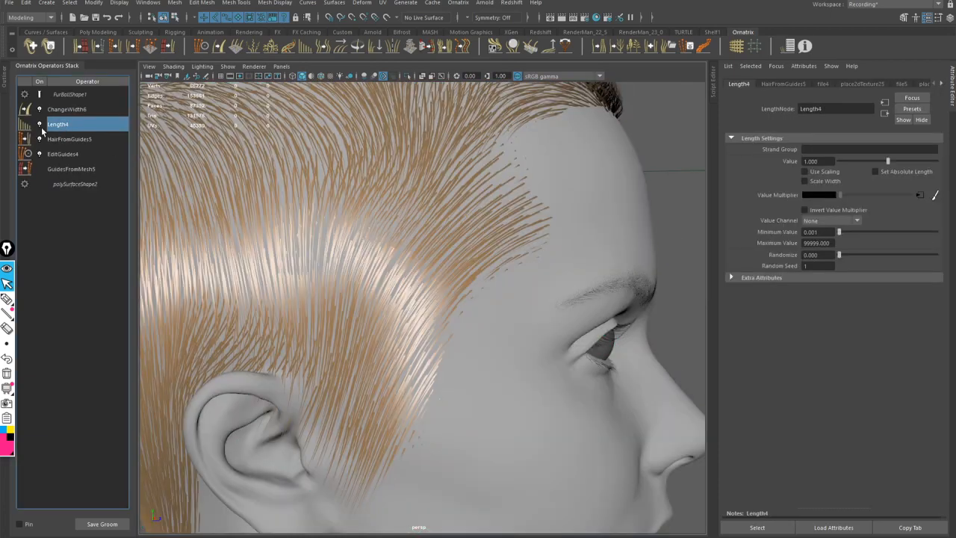
click(39, 125)
click(41, 126)
click(40, 126)
Step: Compare the hairline on the head's left side, around the ear and nape, with the Length4 operator off and on
alt+drag(409, 173, 202, 217)
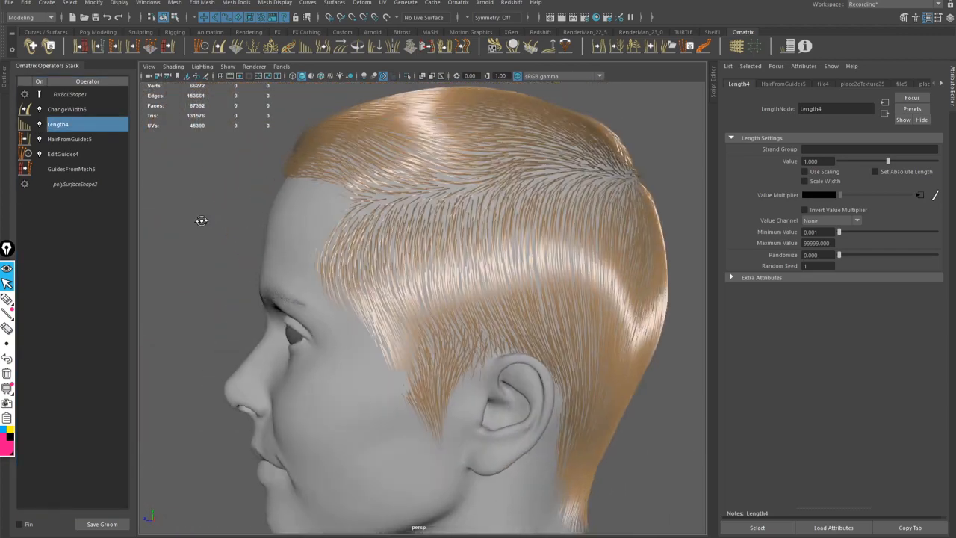
click(39, 125)
click(38, 124)
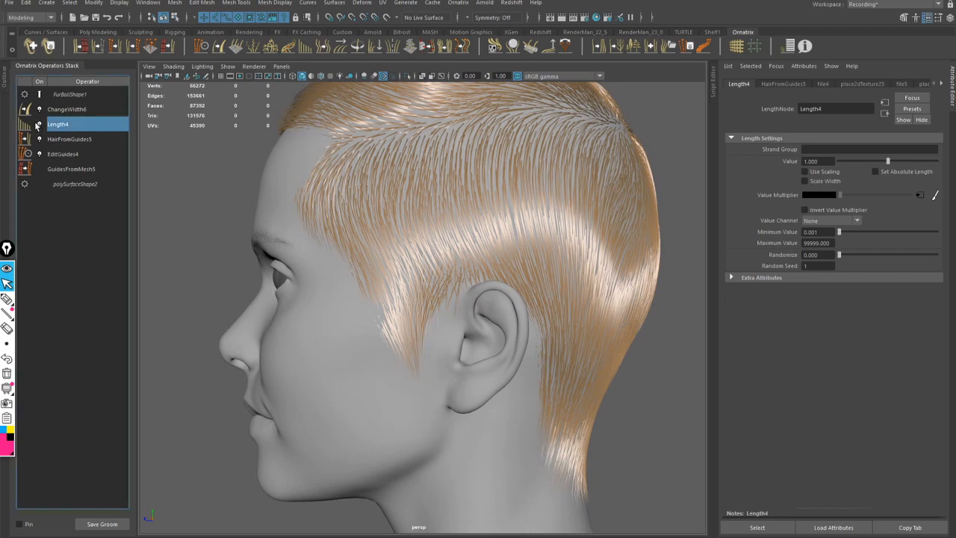
click(39, 125)
click(39, 124)
alt+drag(339, 191, 336, 216)
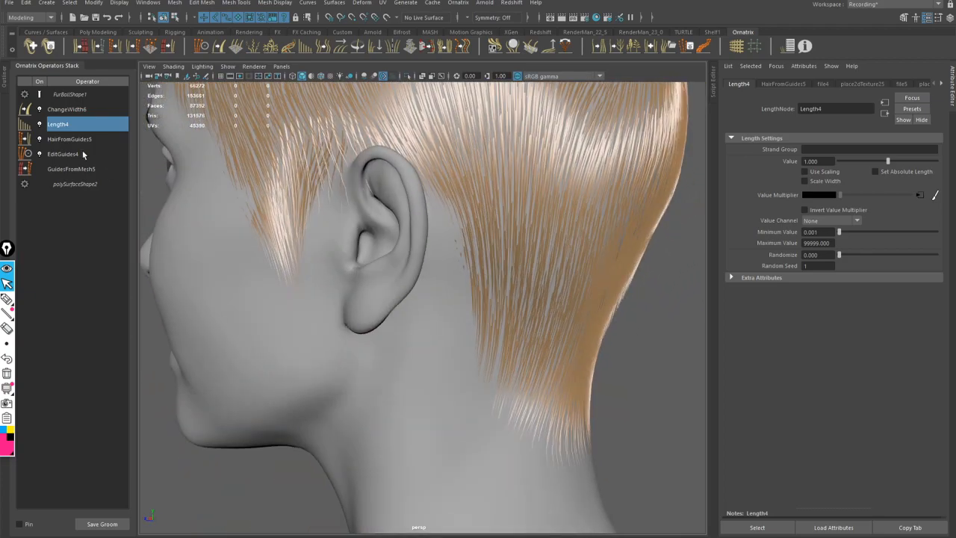
Step: Compare the head's left side with the Length4 operator off and on, and inspect the hair from temple to crown
click(39, 125)
click(38, 125)
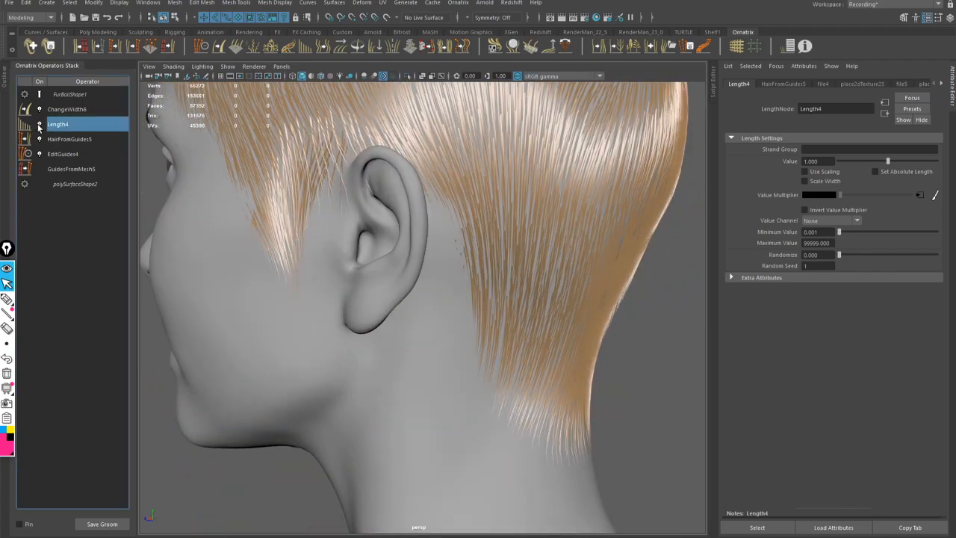
click(38, 125)
click(39, 124)
alt+drag(231, 213, 299, 269)
alt+right_drag(300, 268, 227, 206)
alt+drag(228, 206, 608, 233)
alt+drag(527, 239, 368, 251)
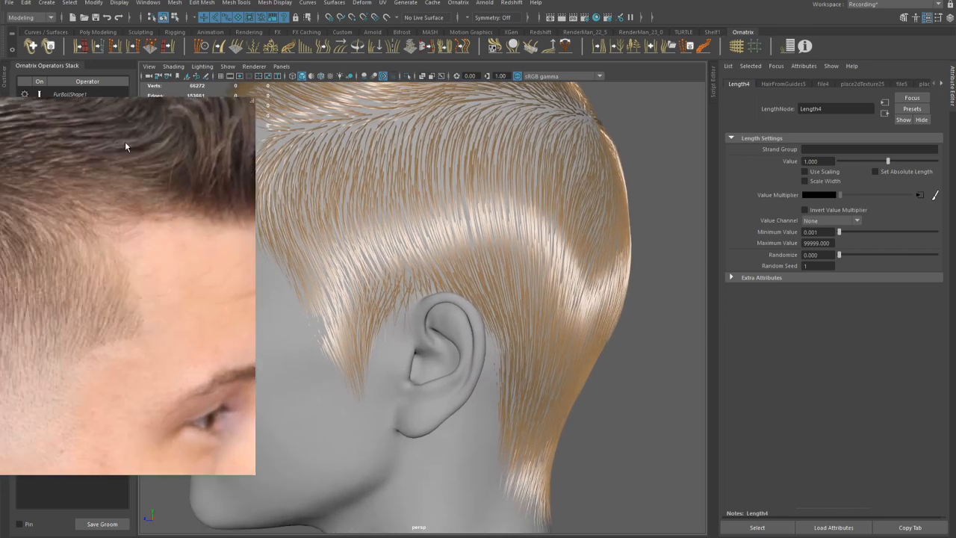
Step: Outline the short temple and forehead hairline area on the reference photo with the annotation pen, and clear the marking
click(7, 301)
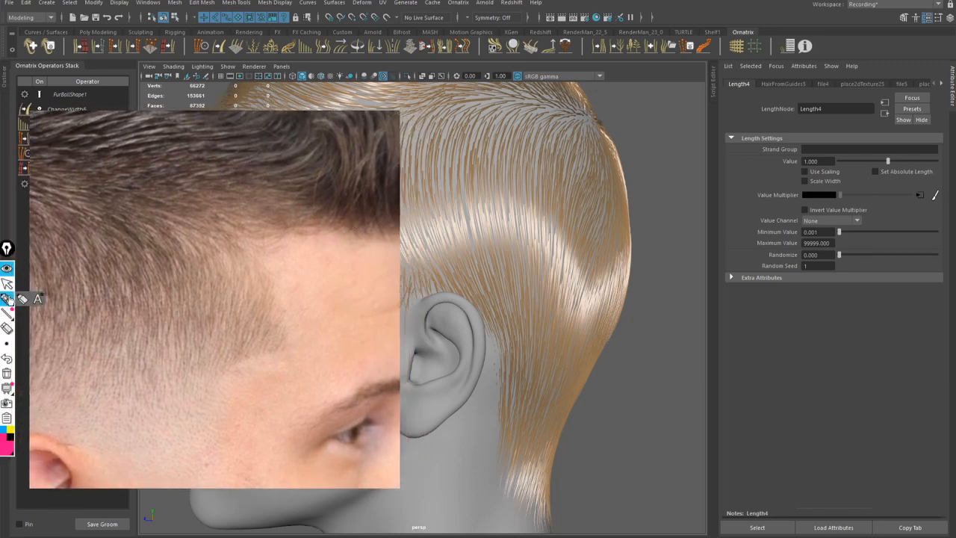
click(335, 199)
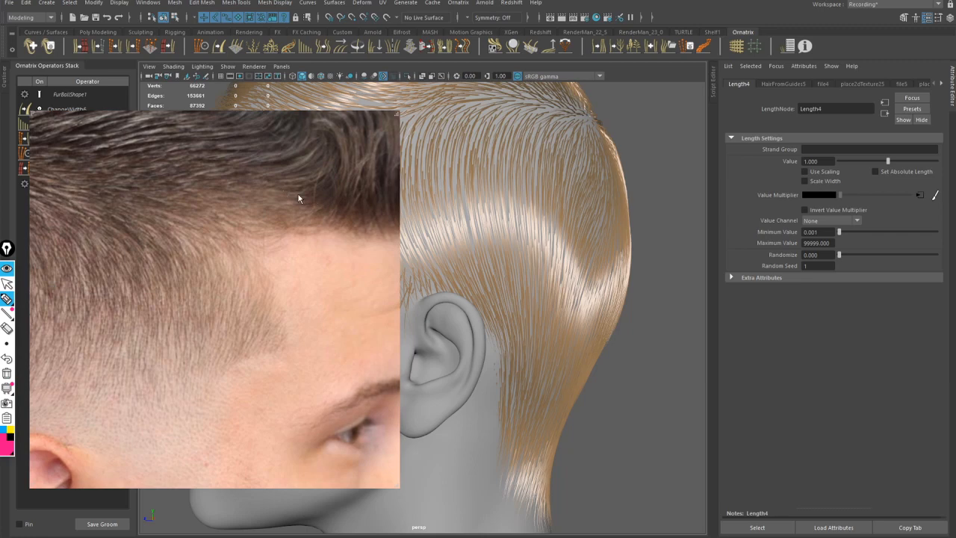
drag(216, 210, 247, 228)
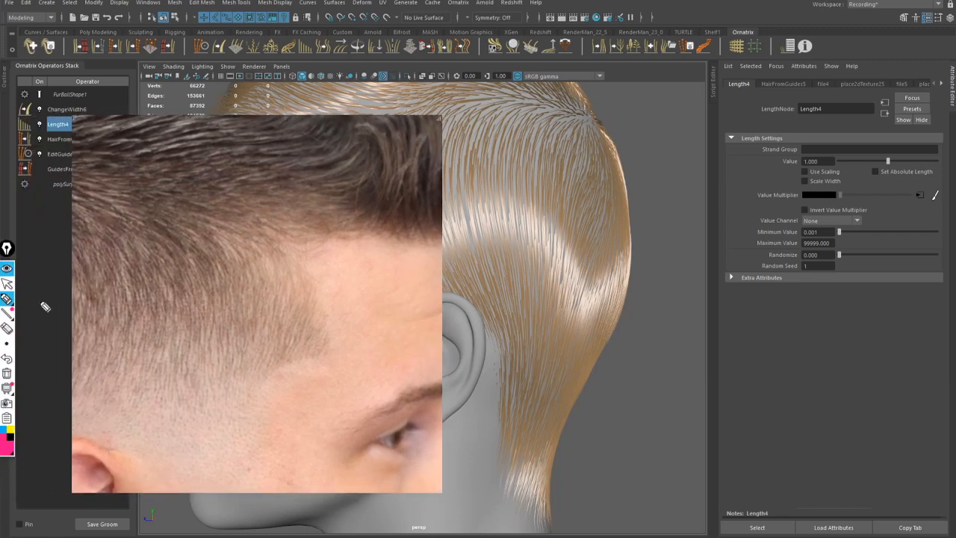
click(5, 300)
mouse_move(244, 187)
mouse_down()
mouse_move(197, 217)
mouse_move(240, 241)
mouse_up()
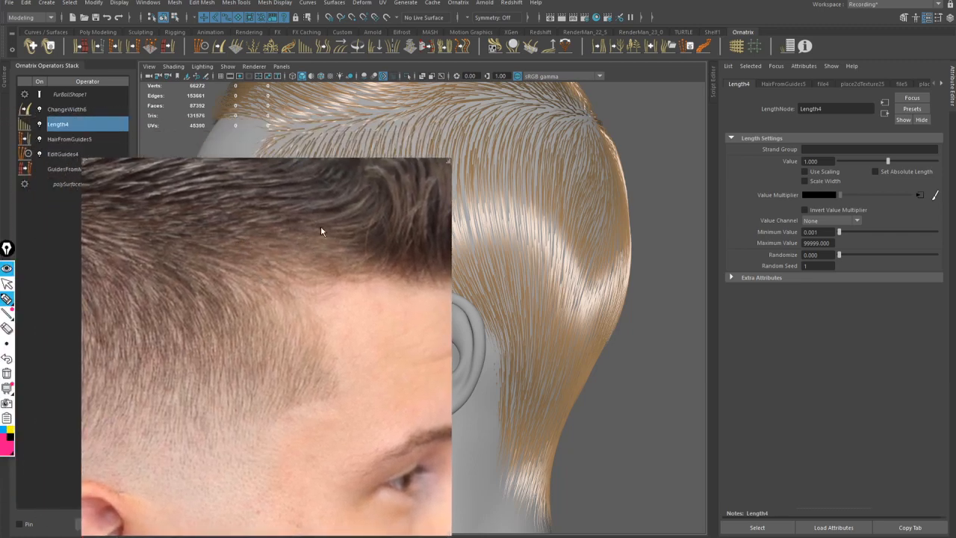
drag(513, 230, 506, 257)
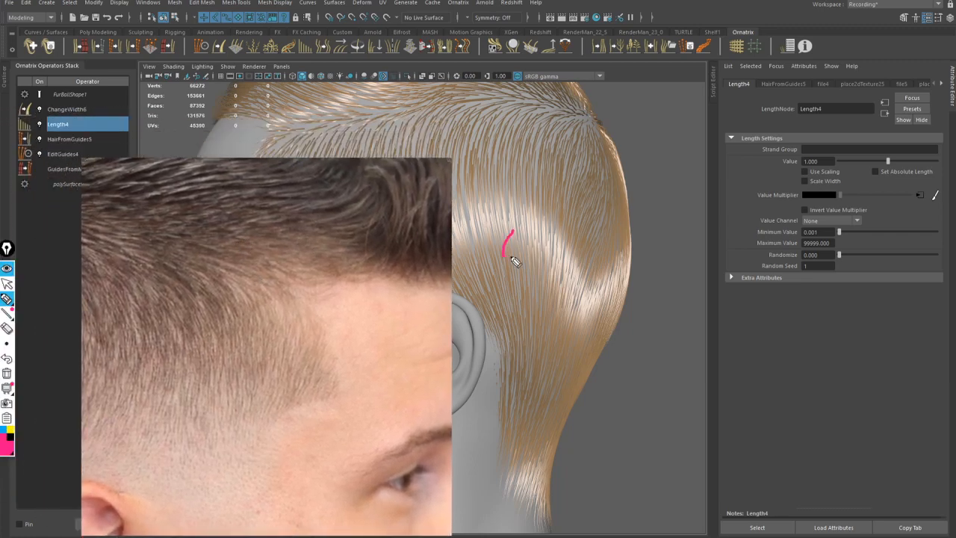
click(7, 358)
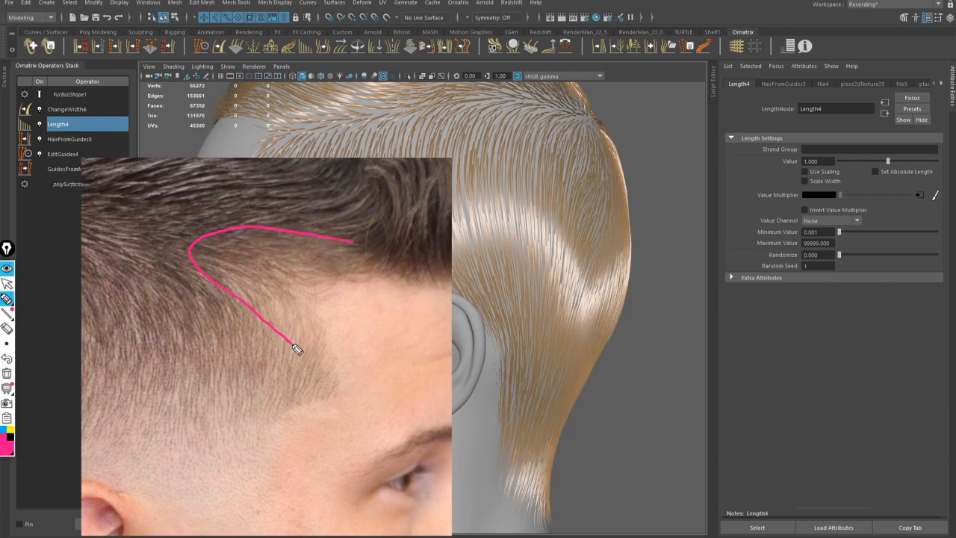
mouse_move(297, 349)
mouse_down()
mouse_move(357, 367)
mouse_move(435, 341)
mouse_move(454, 289)
mouse_up()
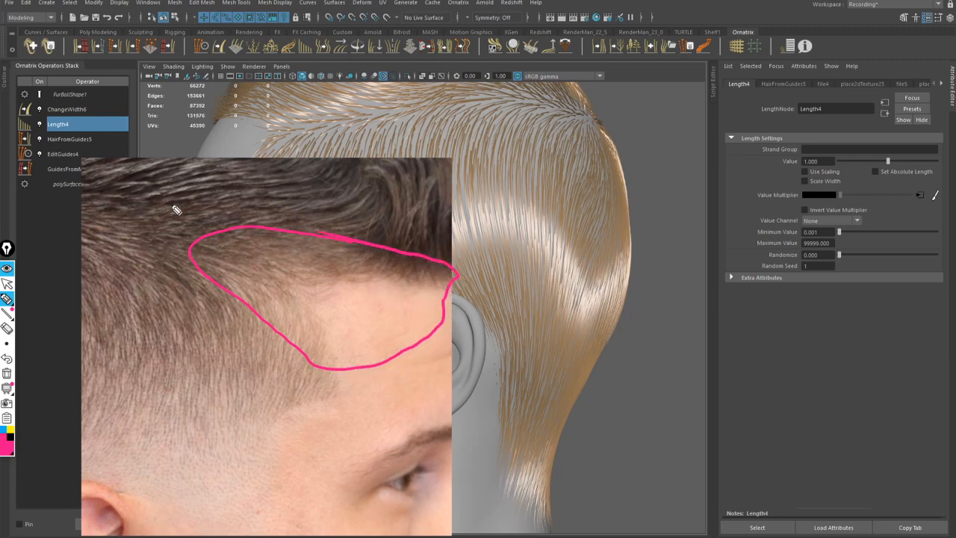
click(6, 284)
click(230, 236)
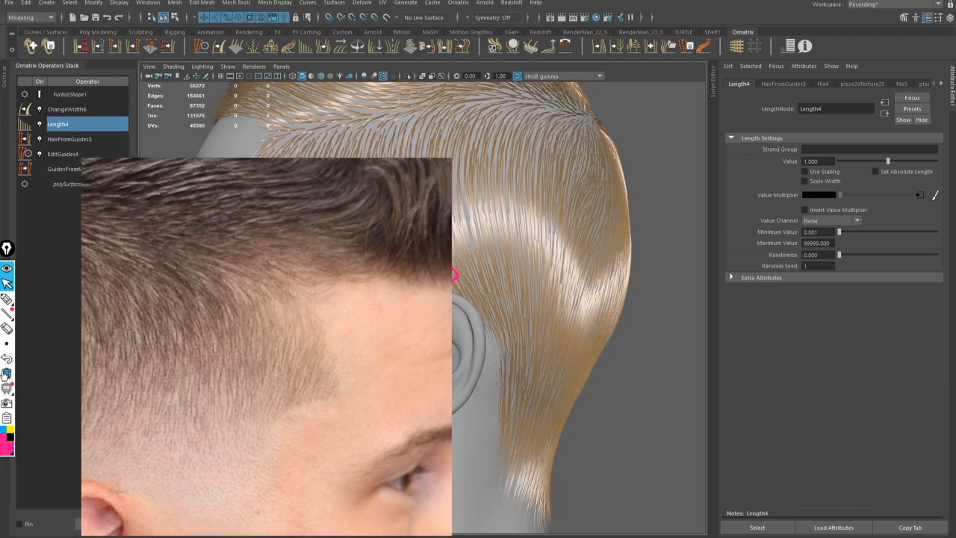
drag(178, 229, 0, 200)
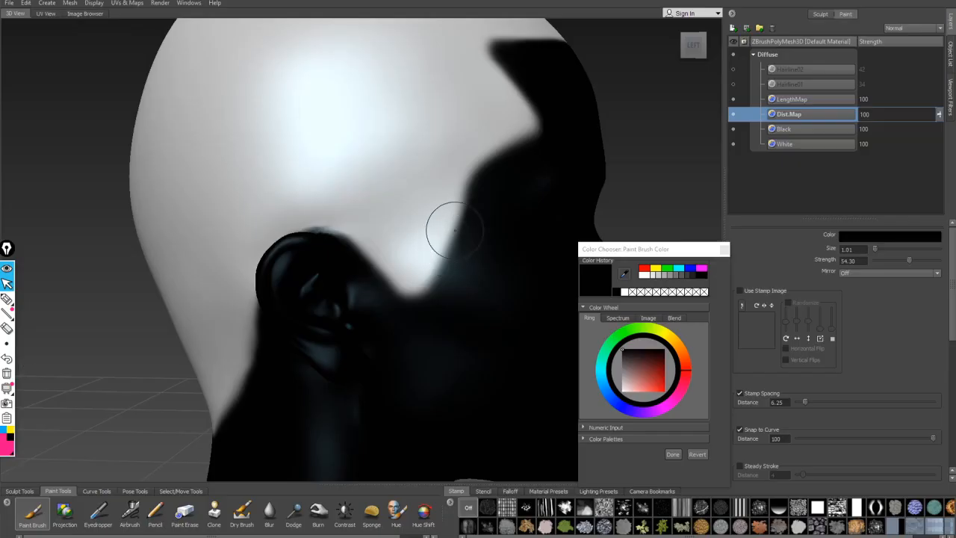
Step: In Mudbox, create a Diffuse paint layer named LengthDetail at size 2048, saved as 8-bit RGBA TIFF
alt+drag(446, 222, 471, 239)
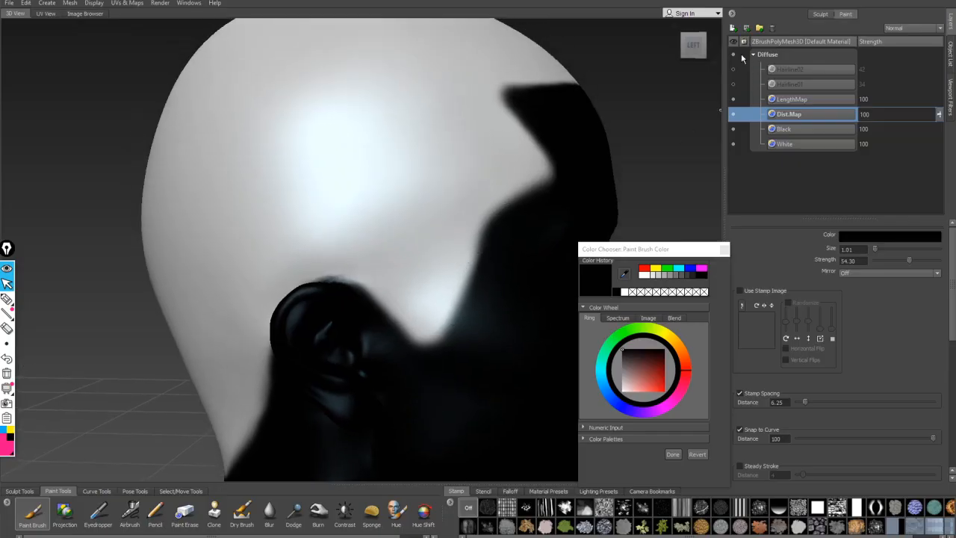
click(733, 29)
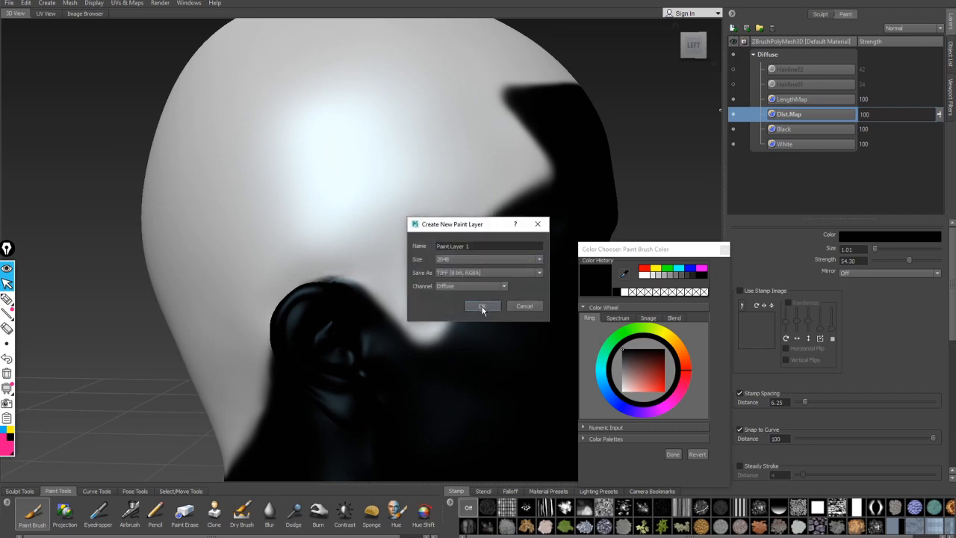
drag(487, 247, 382, 234)
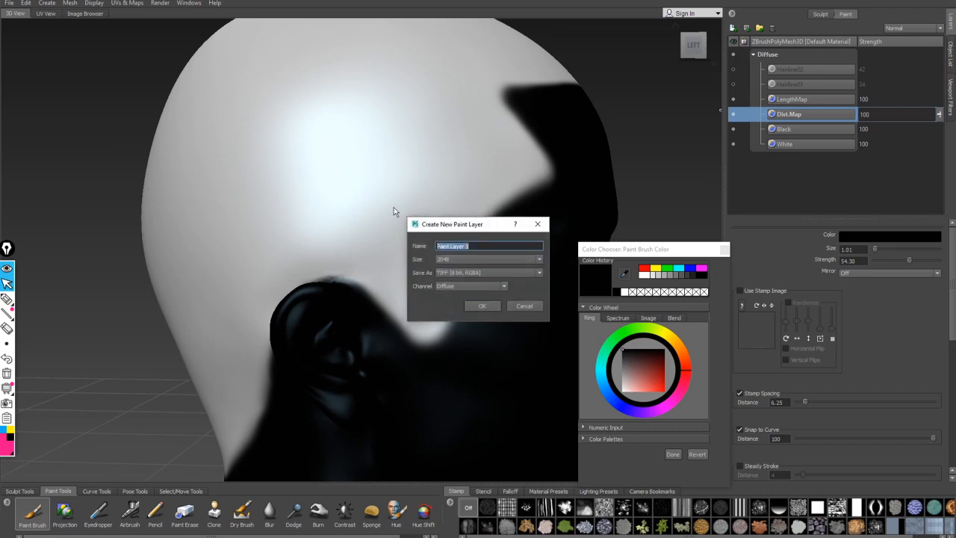
text(LengthDetail)
key(Return)
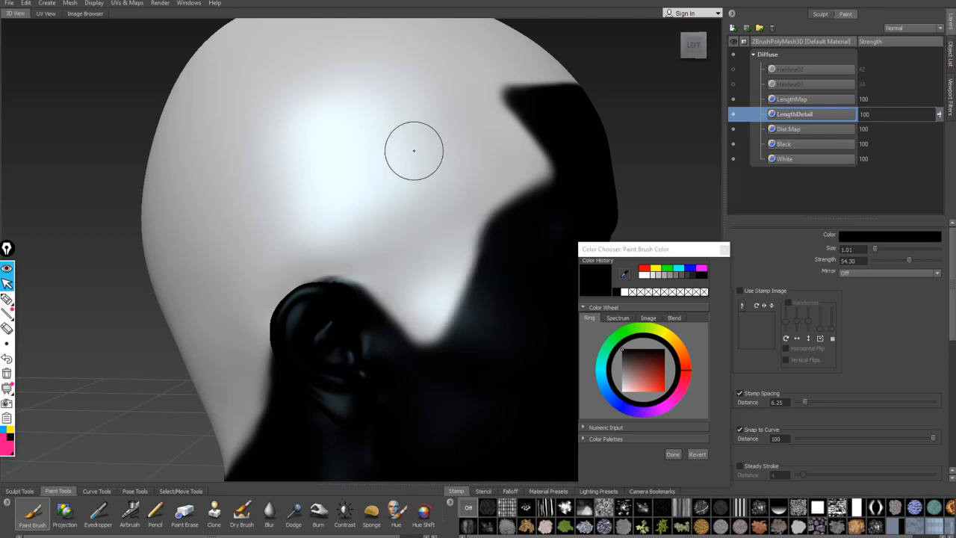
Step: Soften the hairline corner above the head's right temple with black Paint Brush strokes at strength 25 and size 1.98
alt+middle_drag(526, 180, 462, 194)
alt+right_drag(462, 193, 510, 197)
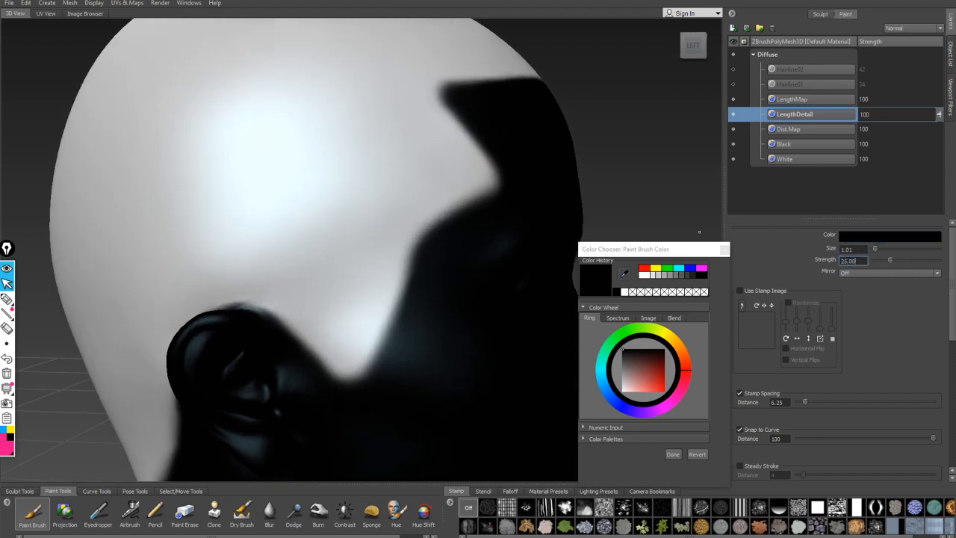
alt+middle_drag(374, 166, 378, 201)
key(b)
mouse_move(398, 219)
mouse_down()
mouse_move(419, 219)
mouse_move(448, 198)
mouse_up()
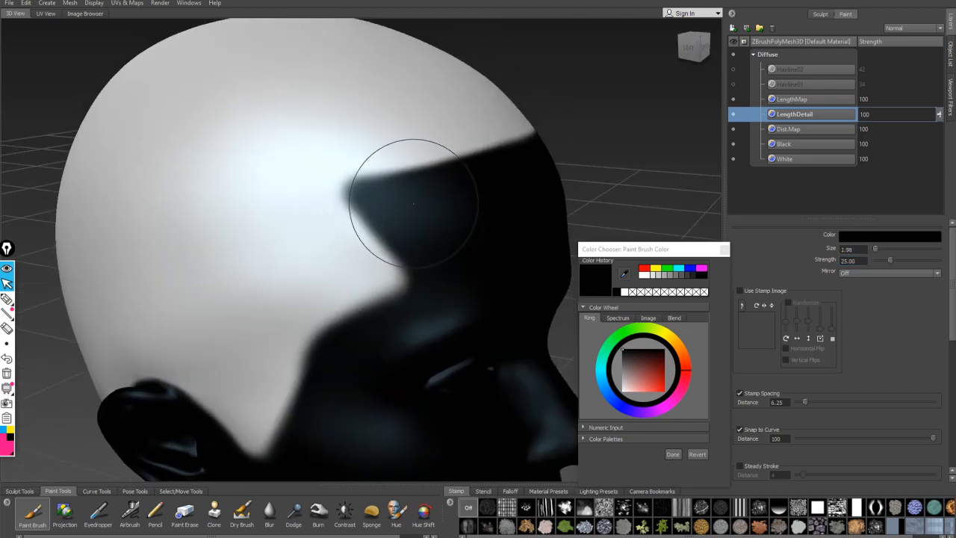
alt+right_drag(413, 203, 466, 201)
mouse_move(349, 183)
mouse_down()
mouse_move(336, 181)
mouse_move(351, 198)
mouse_up()
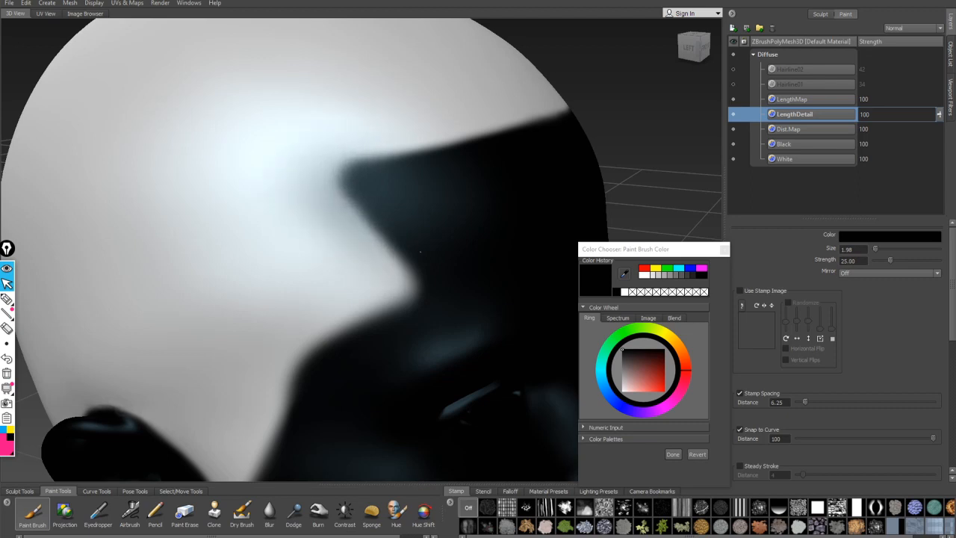
drag(420, 251, 374, 208)
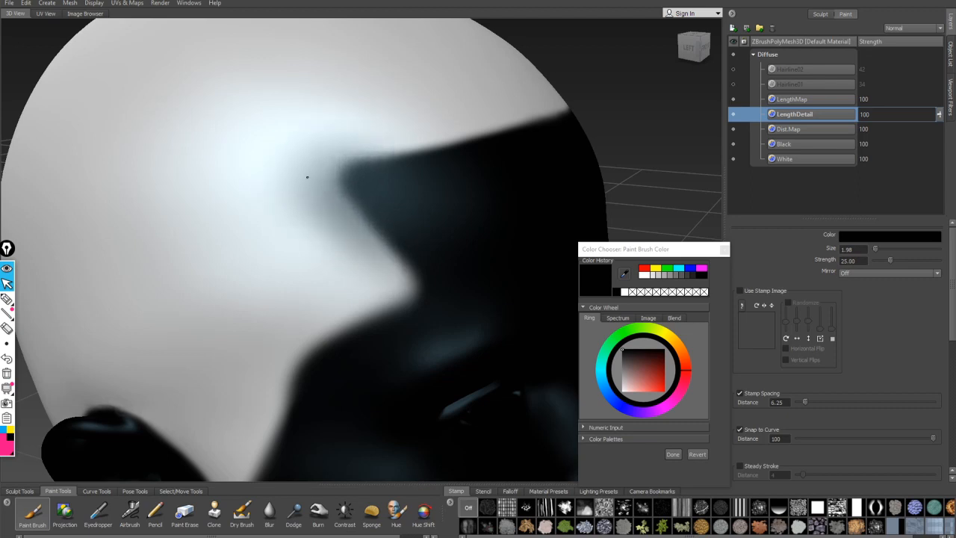
mouse_move(290, 171)
mouse_down()
mouse_move(426, 138)
mouse_move(392, 144)
mouse_up()
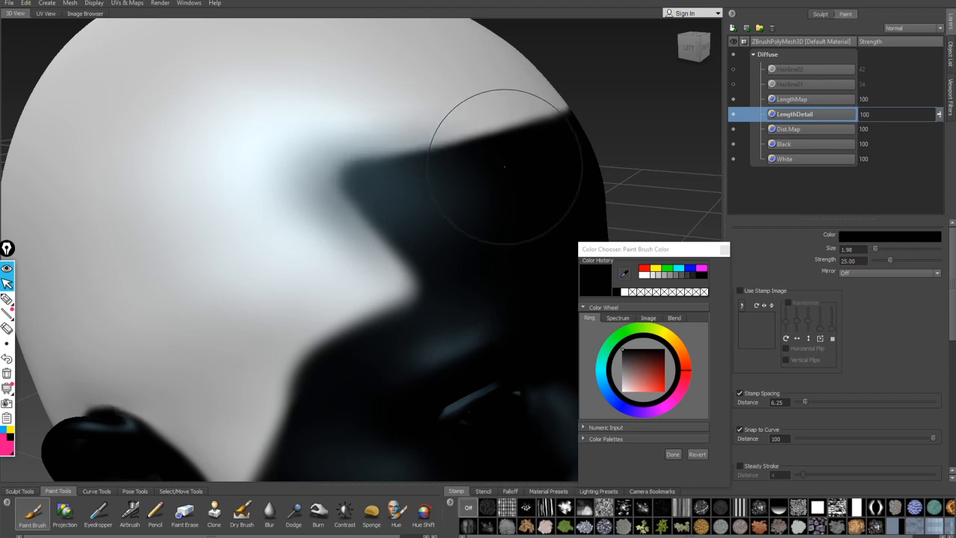
Step: Fade the front hairline from the right temple corner across the forehead with black at brush size 1.32
alt+drag(503, 167, 384, 219)
alt+middle_drag(384, 219, 377, 179)
key(b)
drag(401, 209, 301, 195)
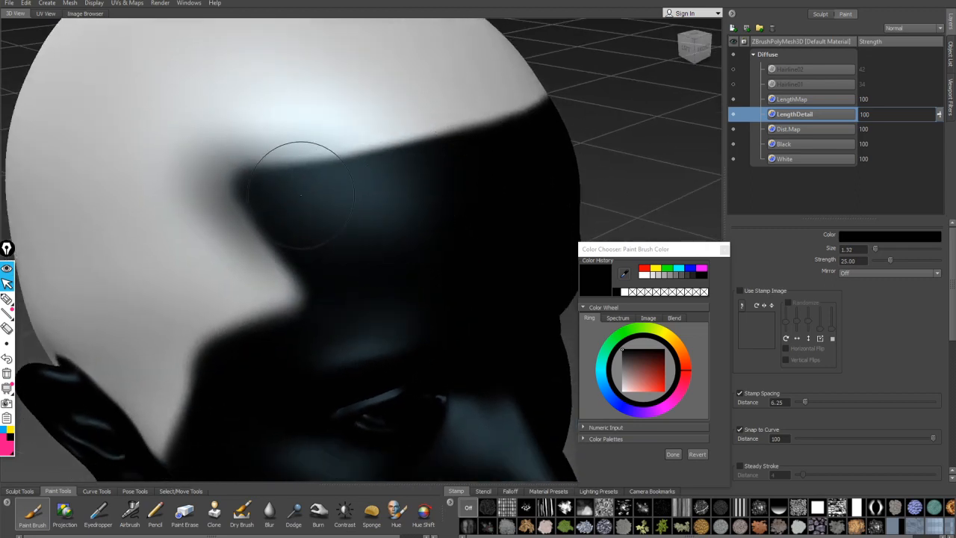
drag(317, 157, 430, 134)
alt+drag(403, 150, 285, 228)
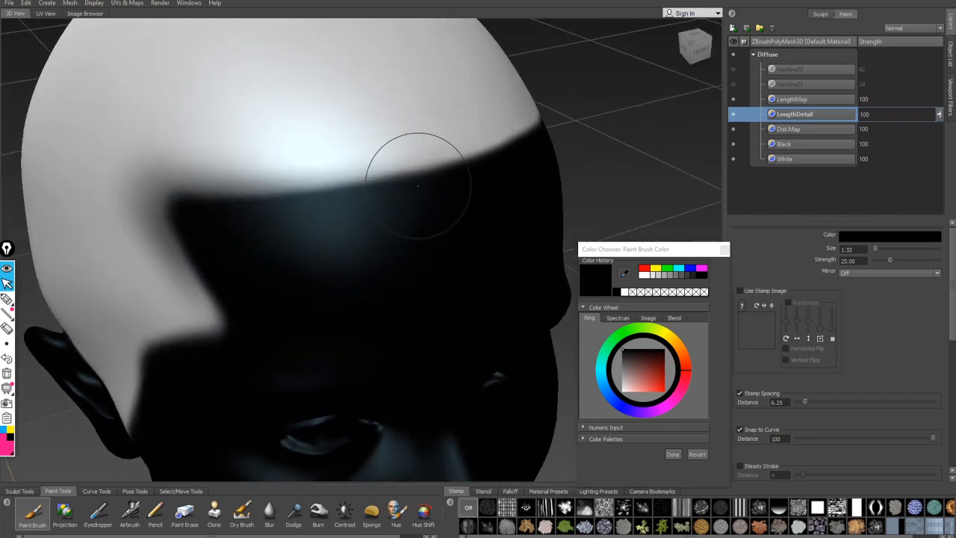
mouse_move(416, 171)
alt+mouse_down()
mouse_move(320, 236)
mouse_move(294, 236)
alt+mouse_up()
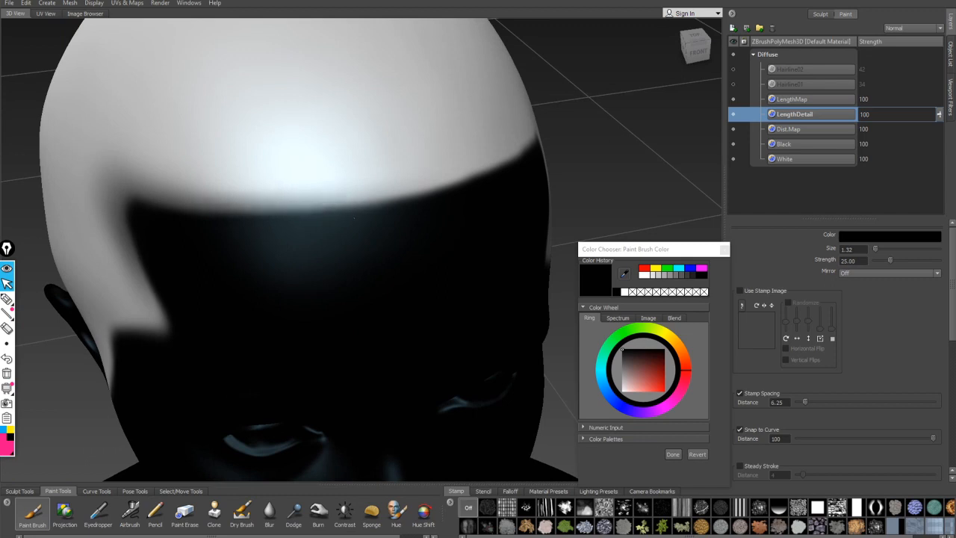
Step: Soften the hairline corner above the head's left temple with black at brush size 1.99
mouse_move(418, 224)
alt+mouse_down()
mouse_move(275, 217)
mouse_move(302, 211)
alt+mouse_up()
key(b)
drag(345, 169, 247, 273)
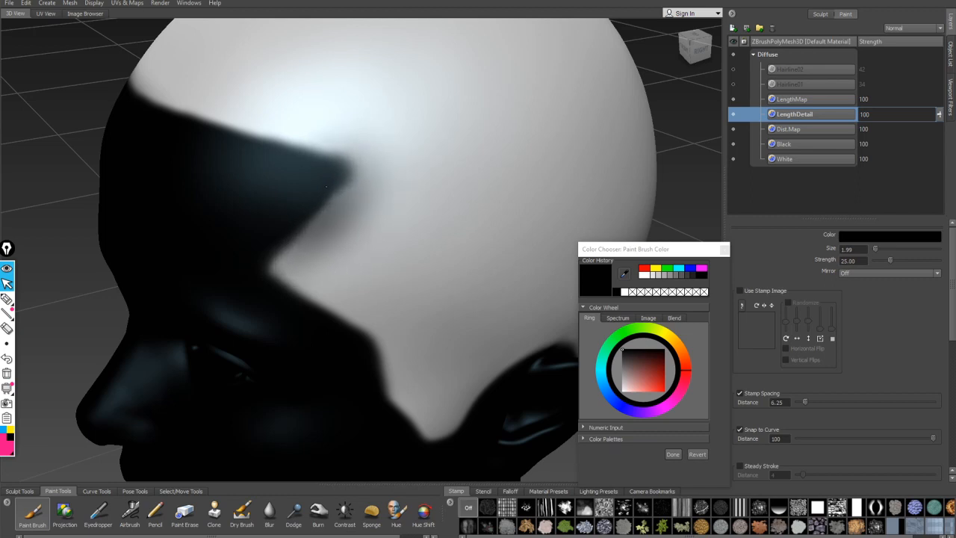
mouse_move(326, 185)
mouse_down()
mouse_move(321, 160)
mouse_move(239, 160)
mouse_move(382, 183)
mouse_move(375, 201)
mouse_move(359, 200)
mouse_up()
Step: Blend the forehead hairline and the left temple edge into a softer black fade at brush size 1.52
key(b)
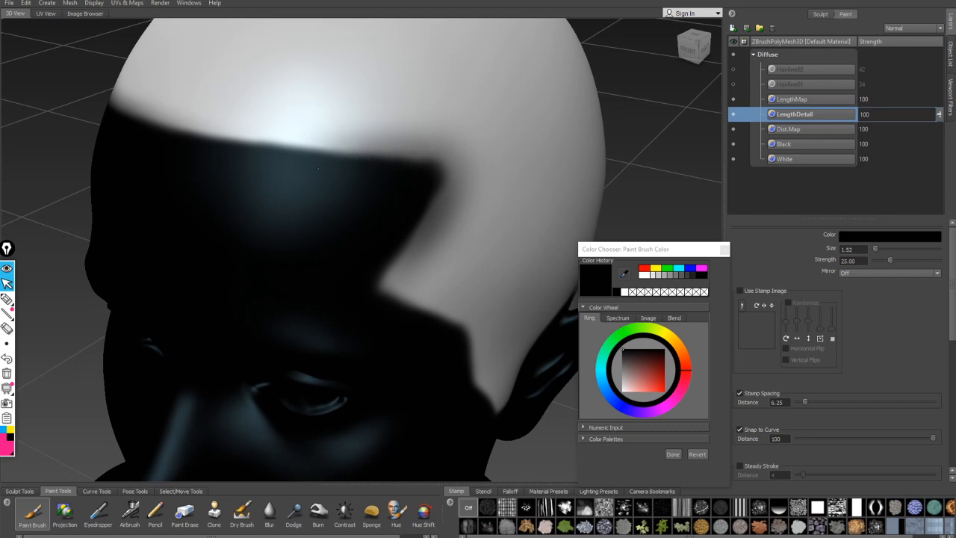
alt+drag(318, 169, 307, 196)
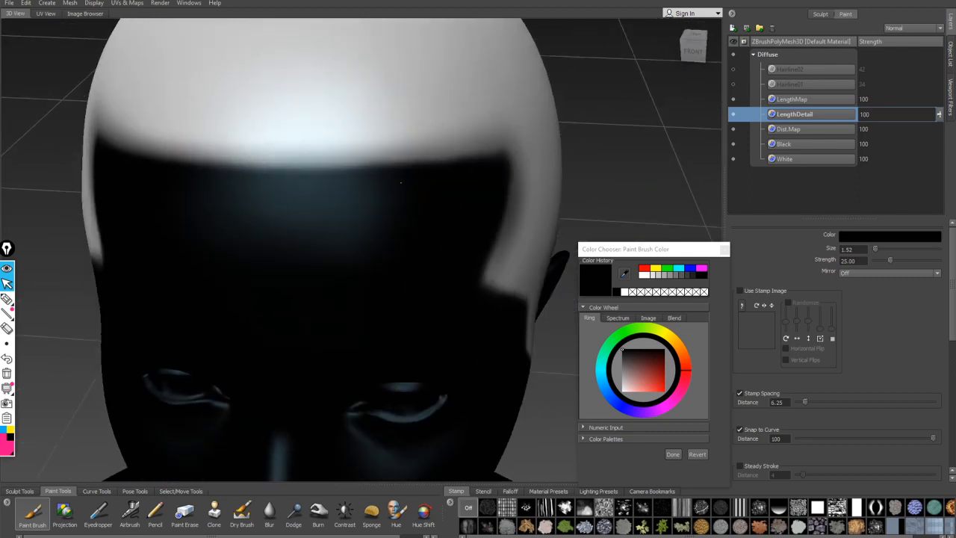
alt+drag(266, 188, 426, 112)
mouse_move(427, 157)
alt+mouse_down()
mouse_move(310, 168)
mouse_move(299, 188)
mouse_move(341, 117)
alt+mouse_up()
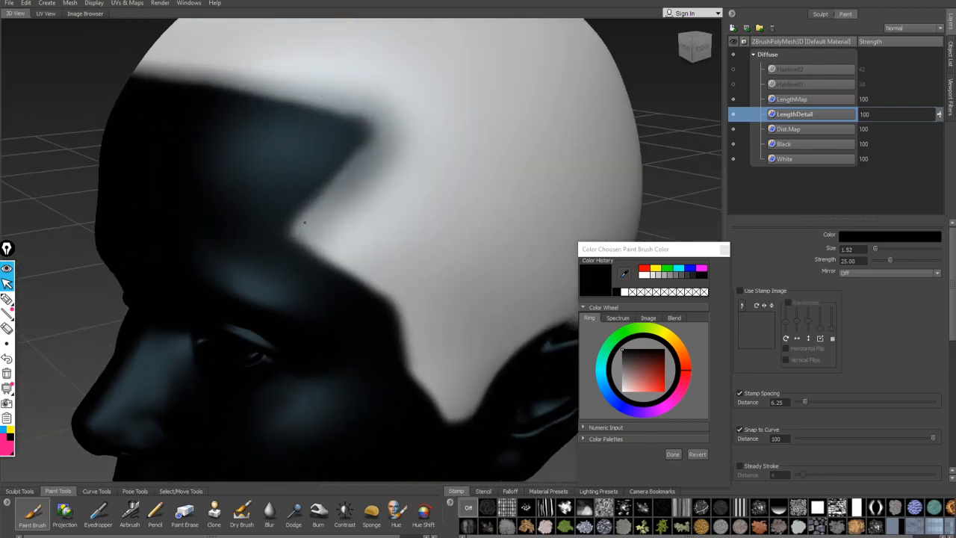
mouse_move(247, 228)
alt+mouse_down()
mouse_move(195, 239)
mouse_move(239, 224)
mouse_move(193, 208)
mouse_move(172, 212)
mouse_move(220, 214)
alt+mouse_up()
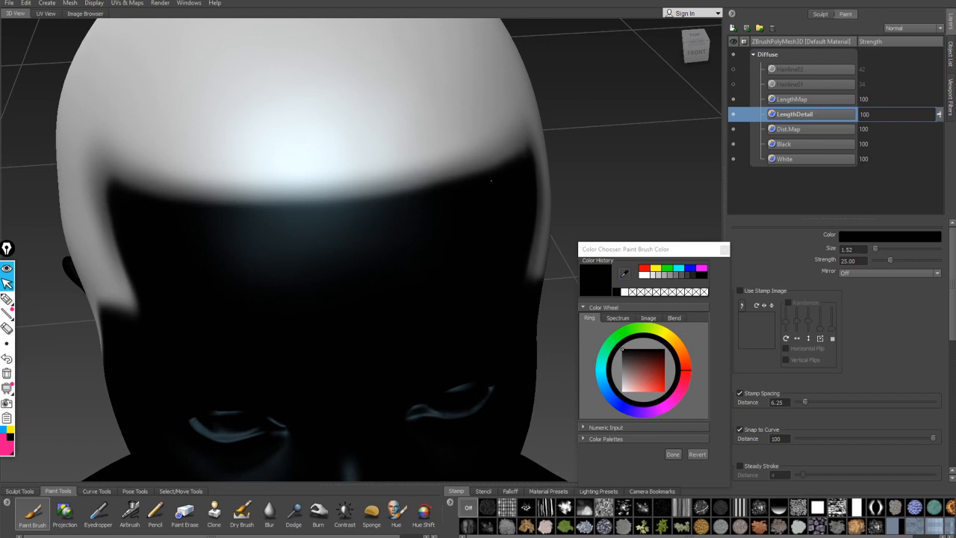
alt+drag(490, 182, 389, 160)
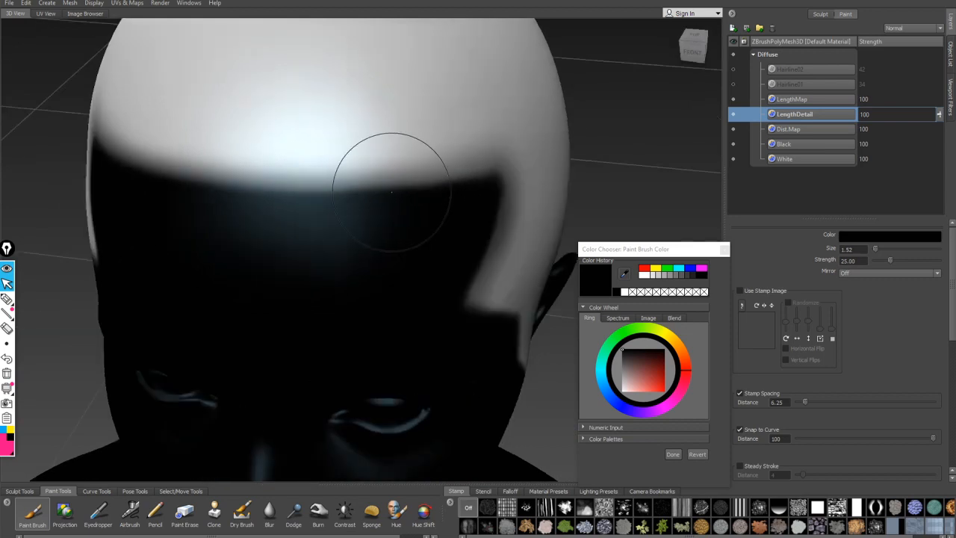
Step: Soften the nape hairline from its centre towards the back of the left ear with black at brush size 2.04
mouse_move(315, 206)
alt+mouse_down()
mouse_move(231, 222)
mouse_move(277, 320)
mouse_move(364, 210)
mouse_move(335, 187)
mouse_move(347, 253)
alt+mouse_up()
key(b)
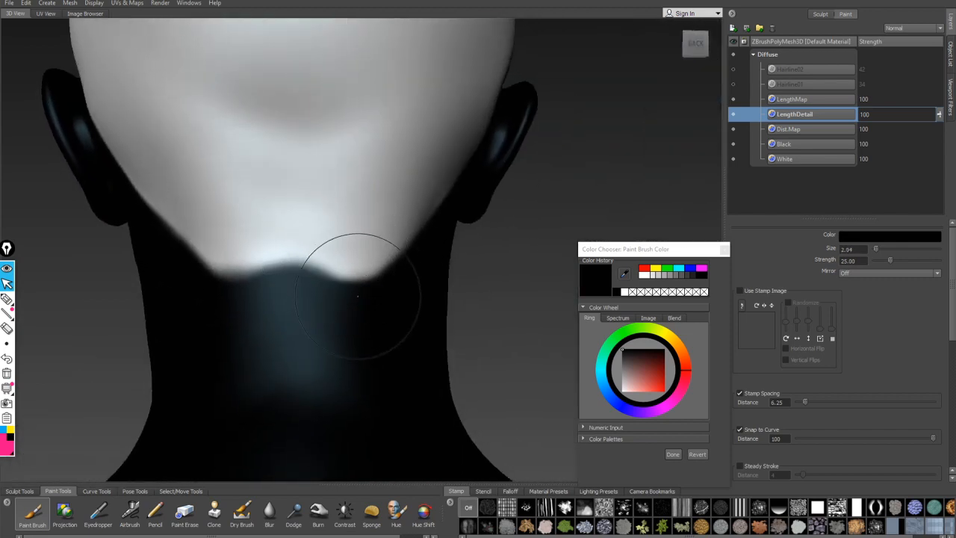
mouse_move(359, 291)
mouse_down()
mouse_move(386, 286)
mouse_move(330, 295)
mouse_move(373, 267)
mouse_move(329, 266)
mouse_move(311, 281)
mouse_move(278, 254)
mouse_move(292, 259)
mouse_move(251, 262)
mouse_move(351, 297)
mouse_move(358, 311)
mouse_up()
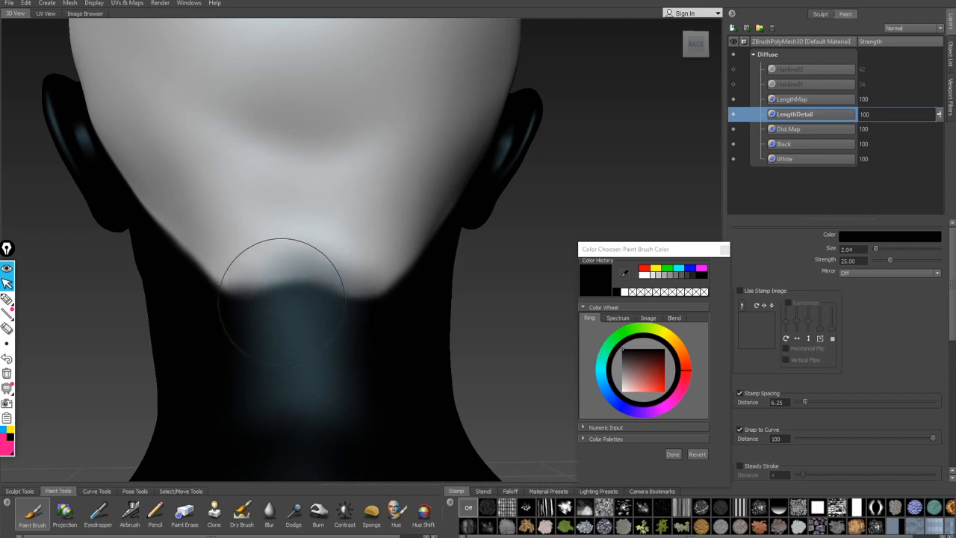
mouse_move(277, 301)
alt+mouse_down()
mouse_move(390, 297)
mouse_move(352, 283)
mouse_move(374, 295)
alt+mouse_up()
mouse_move(355, 291)
mouse_down()
mouse_move(401, 295)
mouse_move(347, 288)
mouse_up()
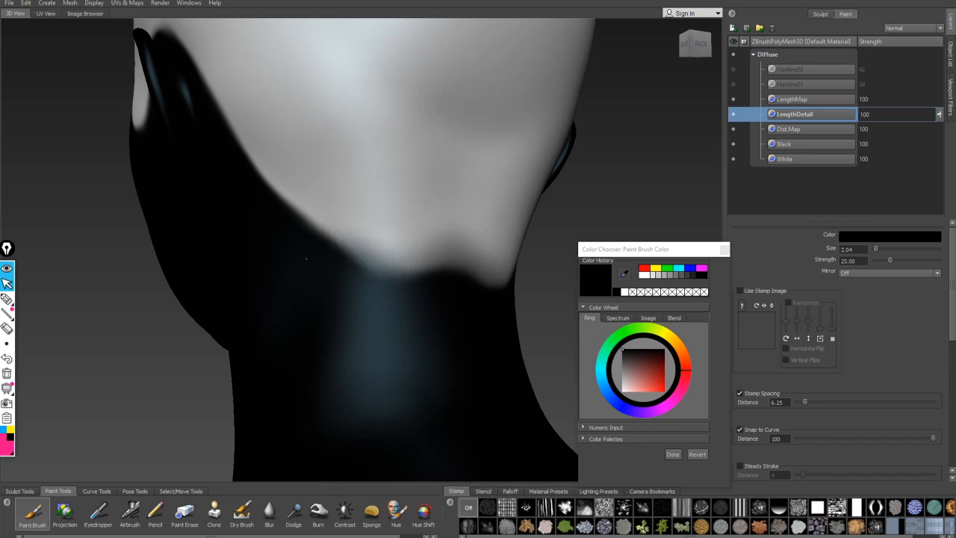
drag(306, 259, 295, 248)
Step: Blend the right edge and lower corners of the nape hairline into an even black fade
alt+drag(460, 340, 328, 322)
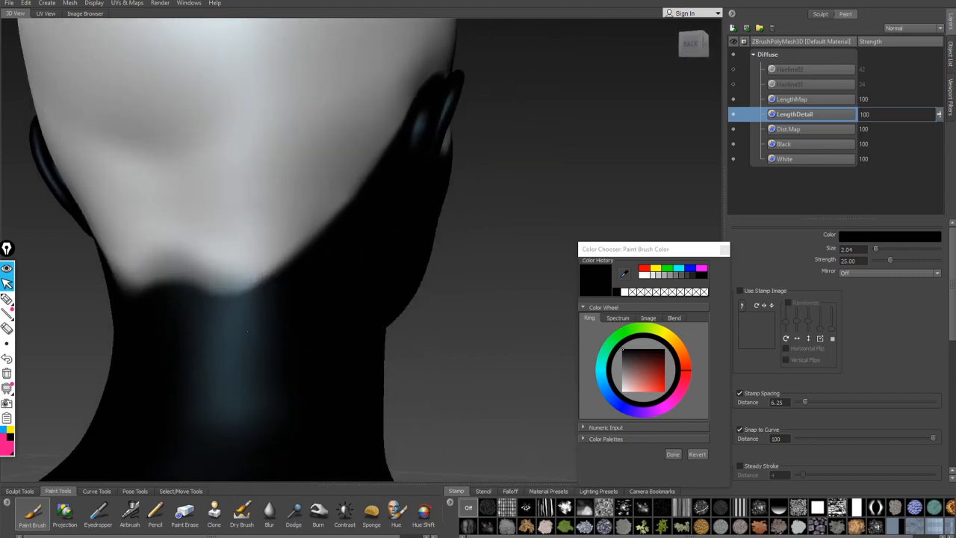
alt+drag(223, 328, 258, 333)
alt+right_drag(257, 333, 309, 364)
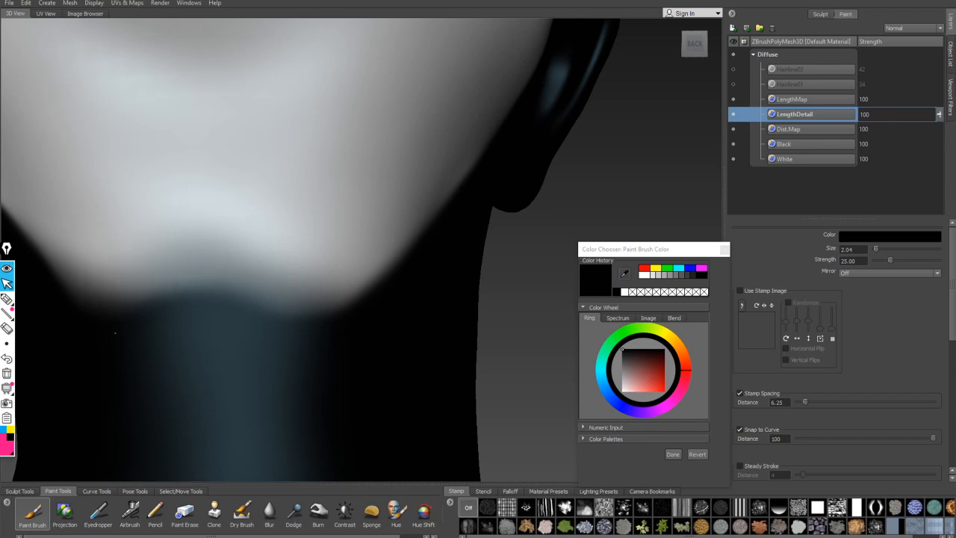
alt+right_drag(144, 324, 97, 306)
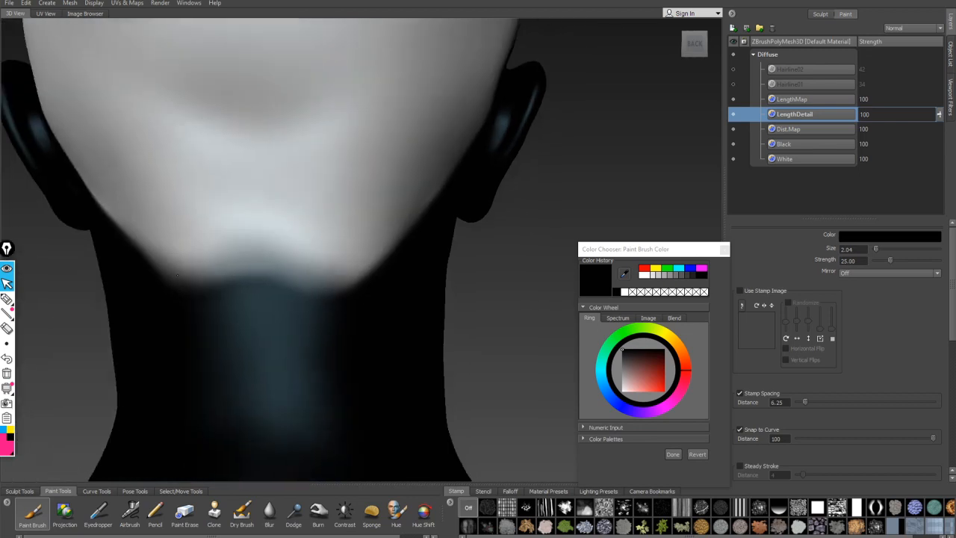
alt+drag(254, 314, 297, 334)
alt+right_drag(261, 311, 354, 333)
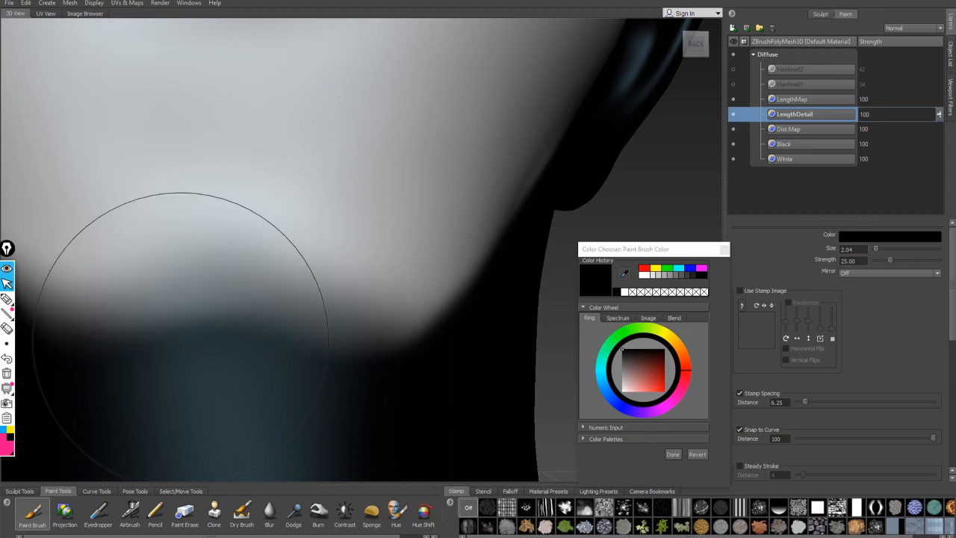
alt+right_drag(184, 337, 112, 317)
alt+drag(234, 333, 333, 333)
alt+drag(390, 314, 330, 315)
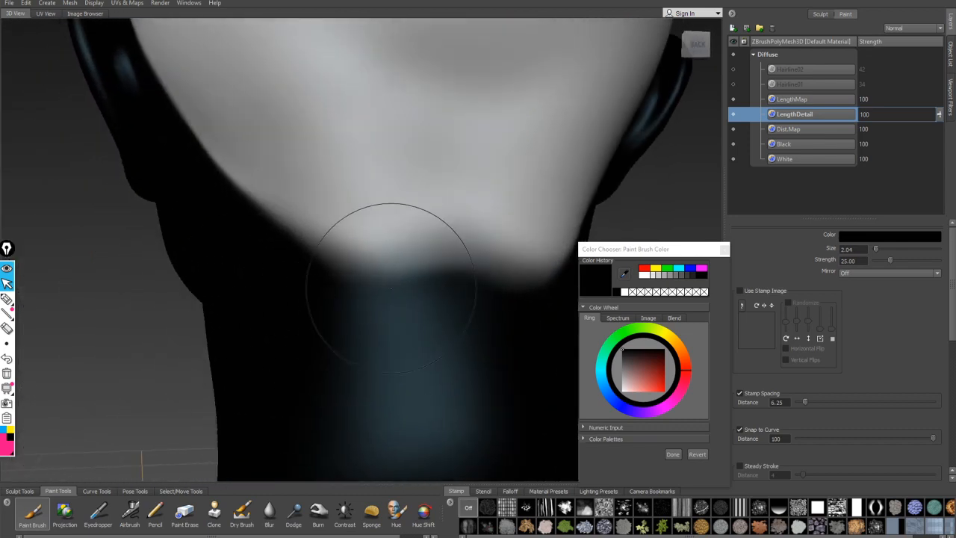
Step: Move the LengthDetail paint layer above the LengthMap layer in the Diffuse channel
alt+drag(374, 288, 325, 276)
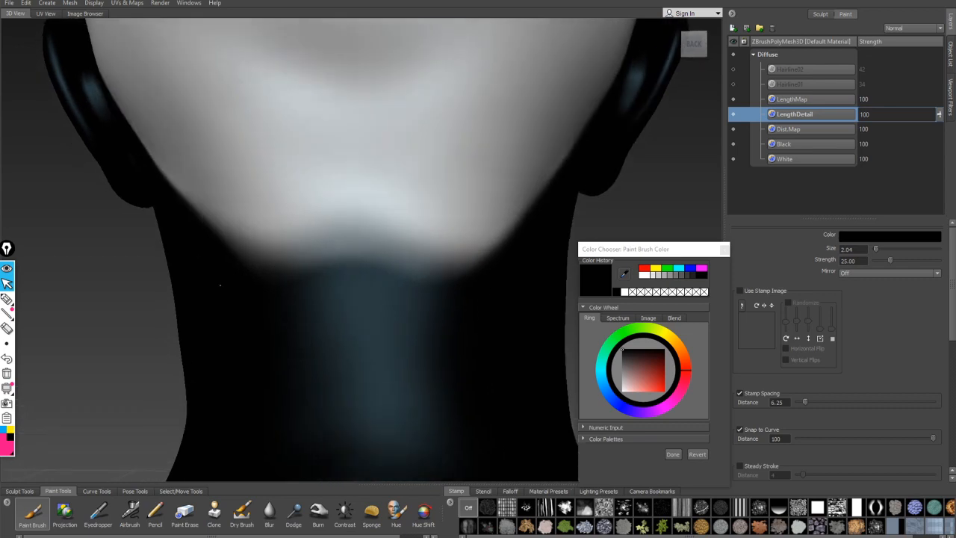
alt+drag(481, 275, 390, 282)
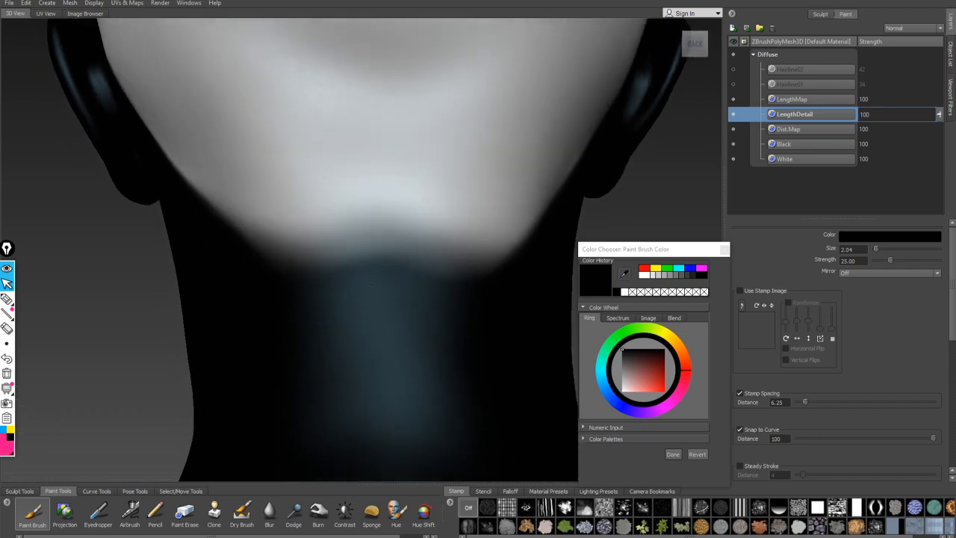
alt+right_drag(420, 286, 344, 278)
alt+drag(343, 278, 520, 141)
drag(811, 114, 816, 105)
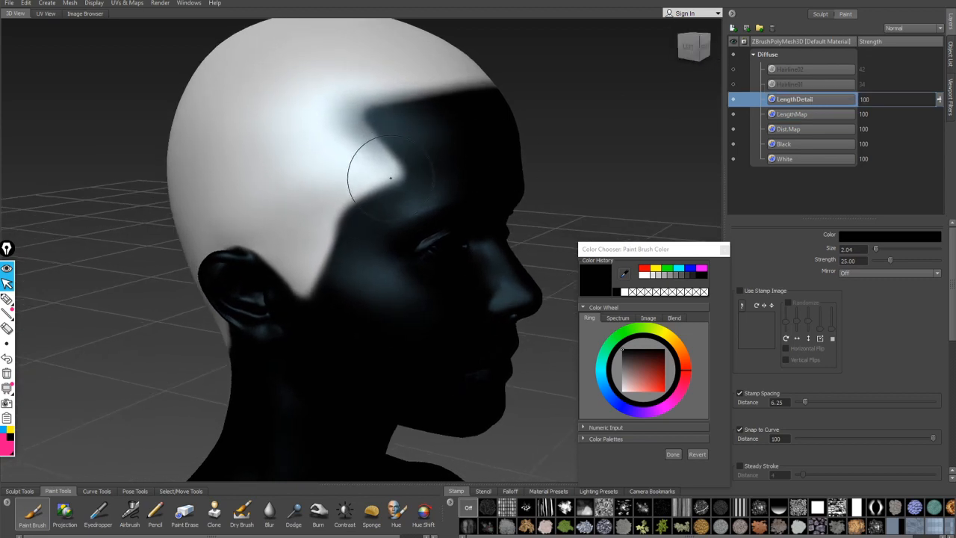
Step: Examine the painted length mask around the back of the head, the nape and the side hairline
alt+drag(392, 181, 553, 213)
alt+drag(406, 214, 380, 224)
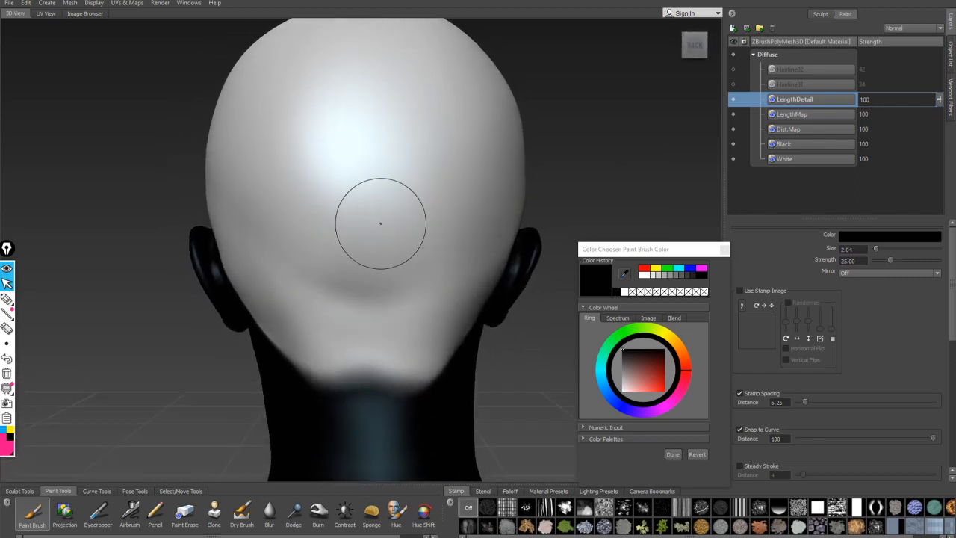
alt+middle_drag(407, 233, 386, 163)
alt+right_drag(329, 244, 411, 335)
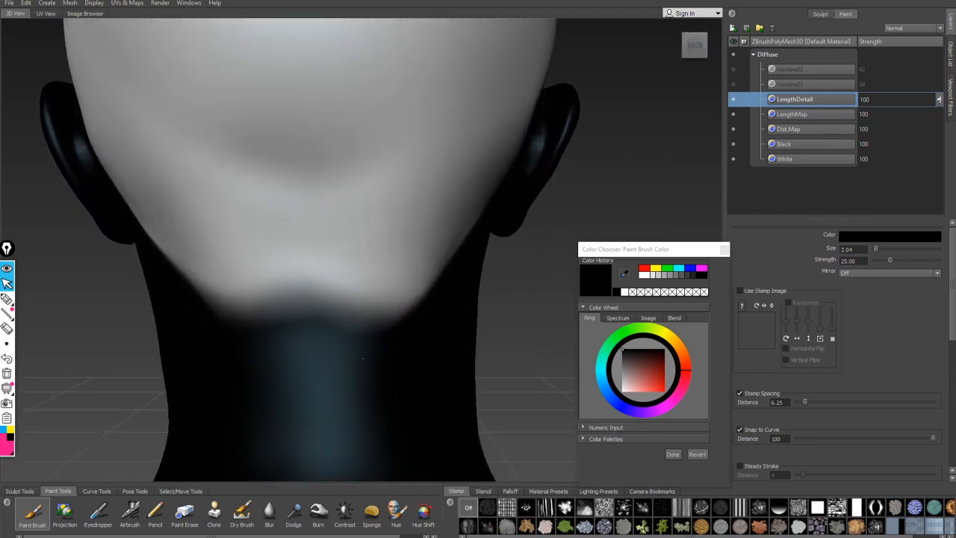
alt+drag(341, 356, 339, 335)
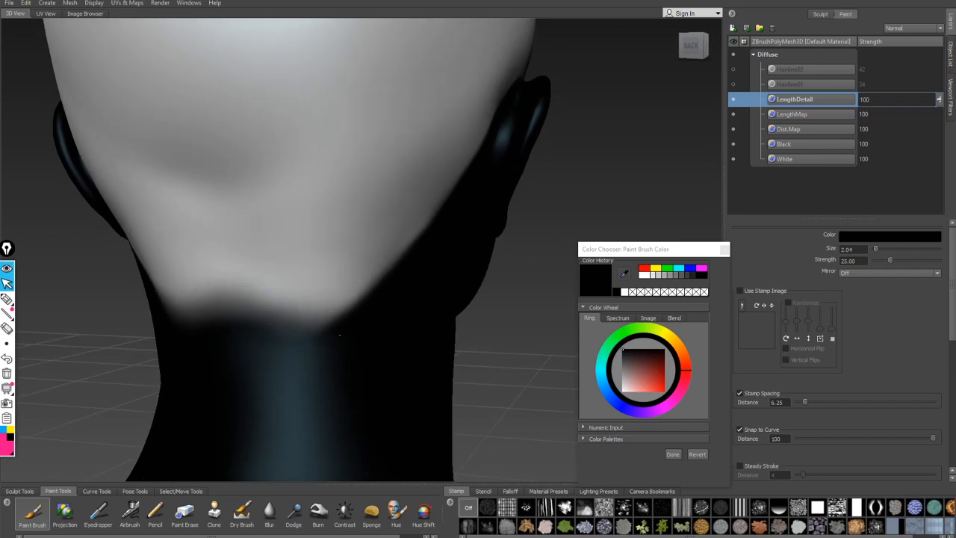
alt+drag(275, 367, 343, 365)
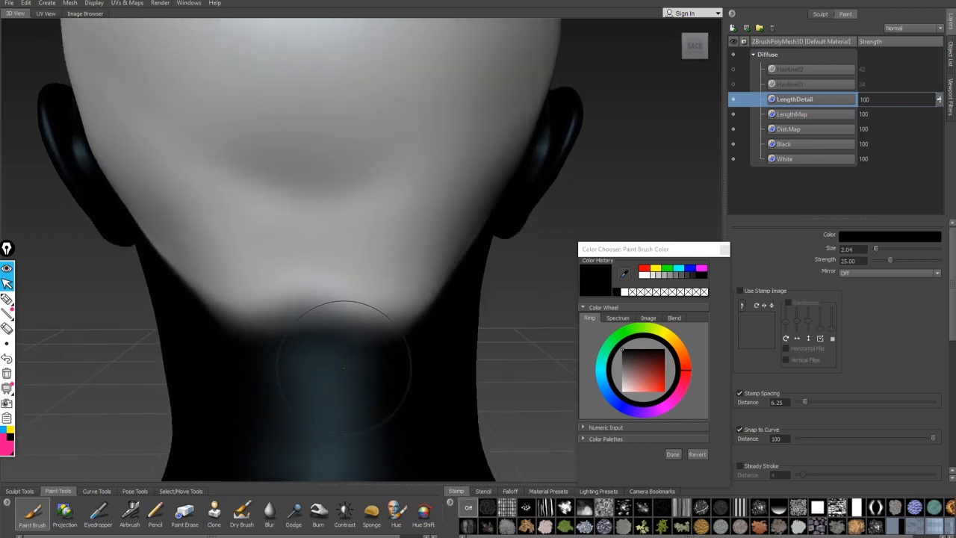
mouse_move(352, 246)
alt+mouse_down()
mouse_move(441, 196)
mouse_move(535, 200)
alt+mouse_up()
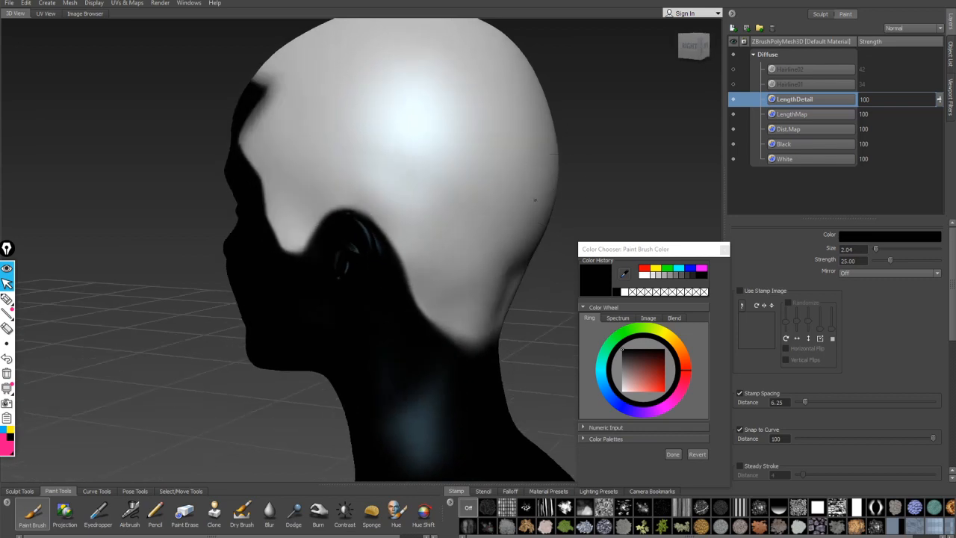
Step: Export the merged Diffuse channel as an 8-bit RGBA PNG, overwriting LengthMap.png in the sourceimages folder
right_click(778, 55)
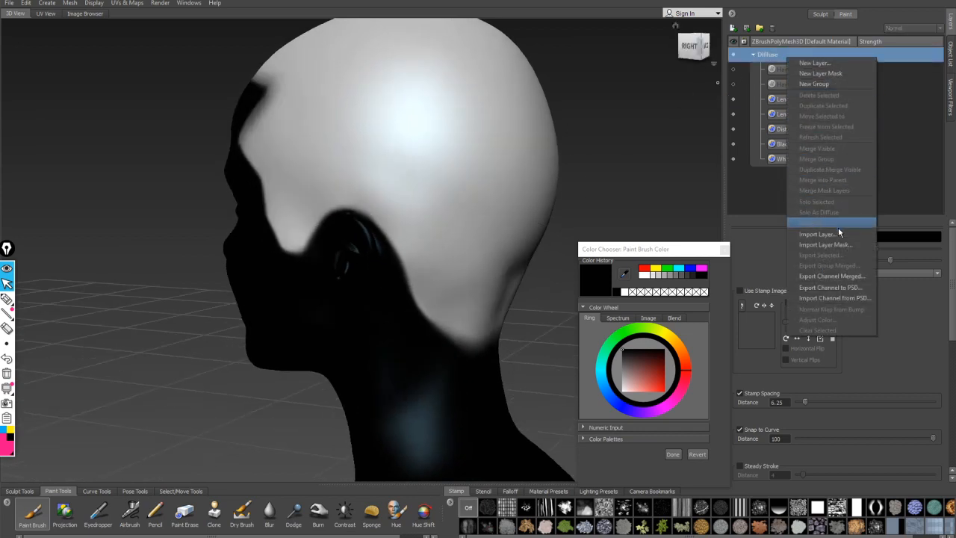
click(831, 276)
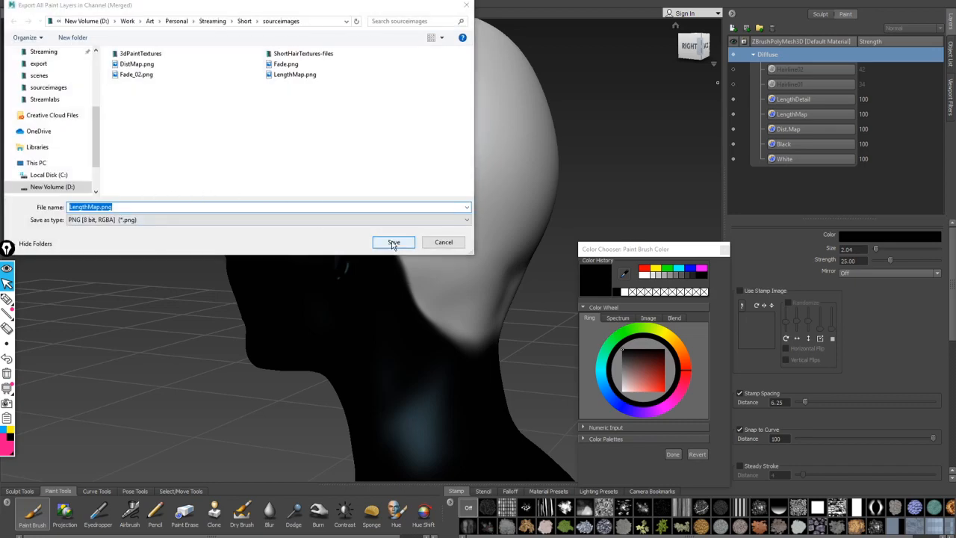
click(395, 242)
click(550, 335)
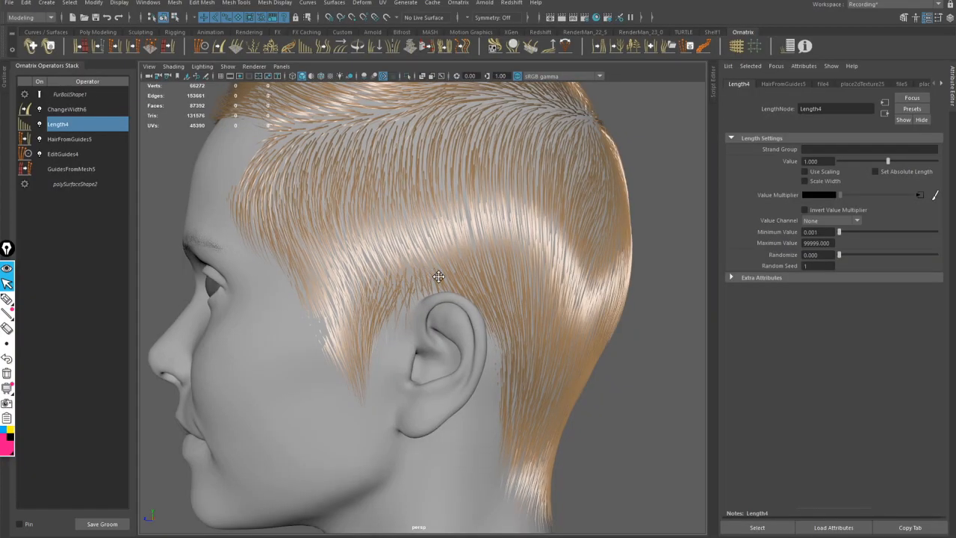
Step: Switch to Maya and reload LengthMap.png in the file texture driving the Length4 operator's Value Multiplier
scroll(438, 277, up, 2)
click(919, 195)
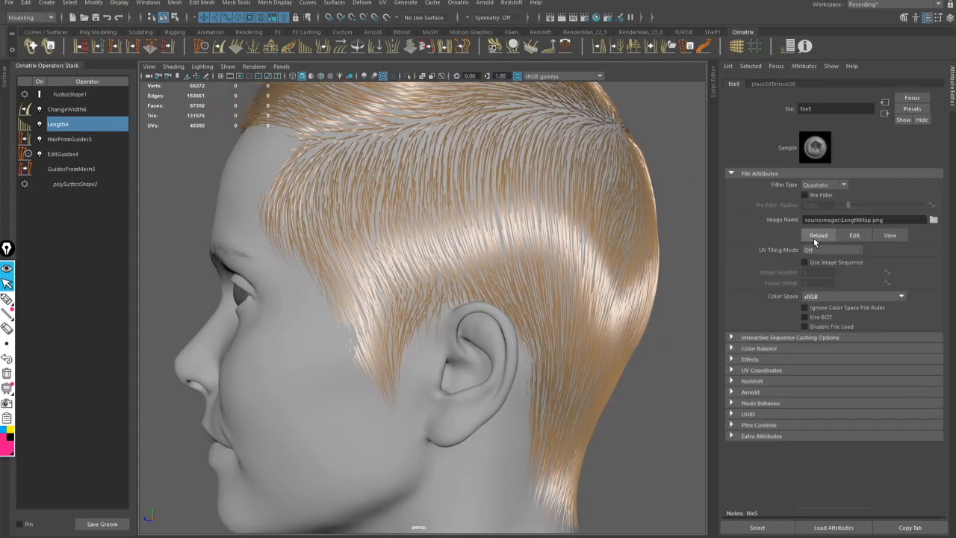
click(816, 236)
Step: Compare the hair at the temple with the Length4 operator disabled and enabled, leaving it enabled
mouse_move(520, 221)
alt+mouse_down()
mouse_move(434, 215)
mouse_move(531, 216)
alt+mouse_up()
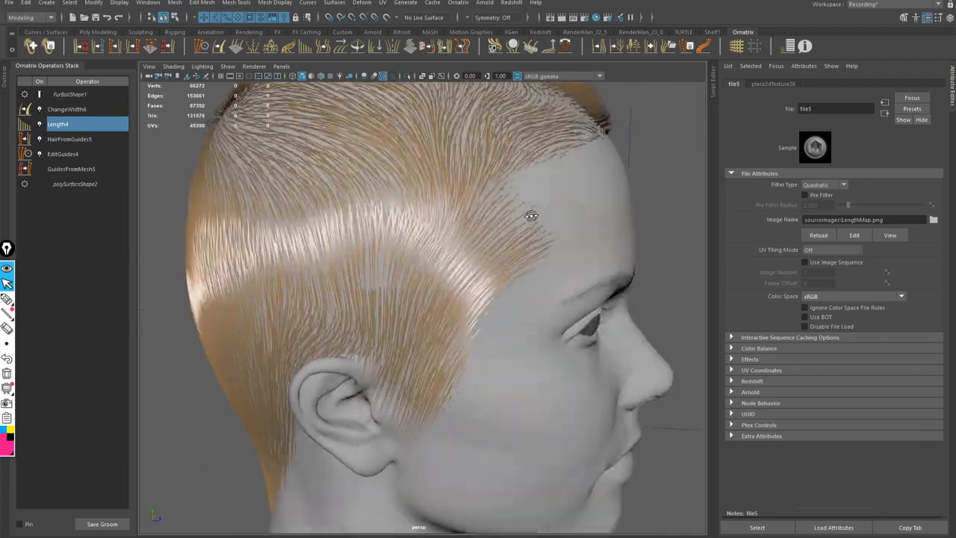
scroll(530, 216, up, 3)
alt+drag(555, 171, 464, 263)
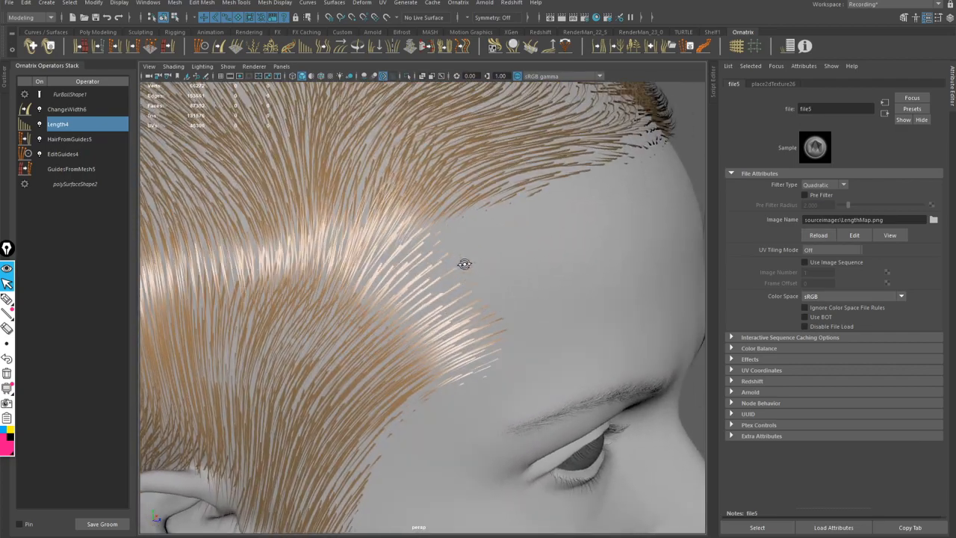
click(39, 125)
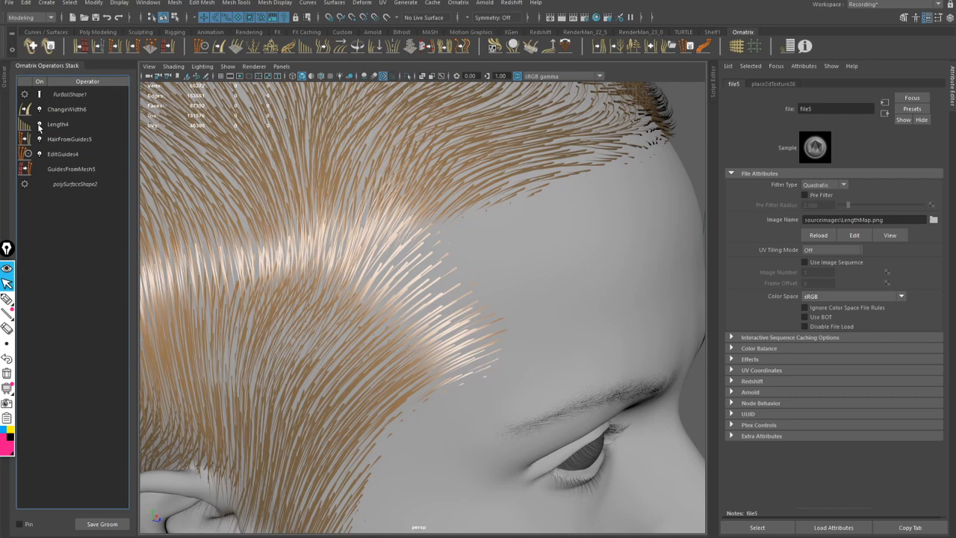
click(40, 124)
click(39, 124)
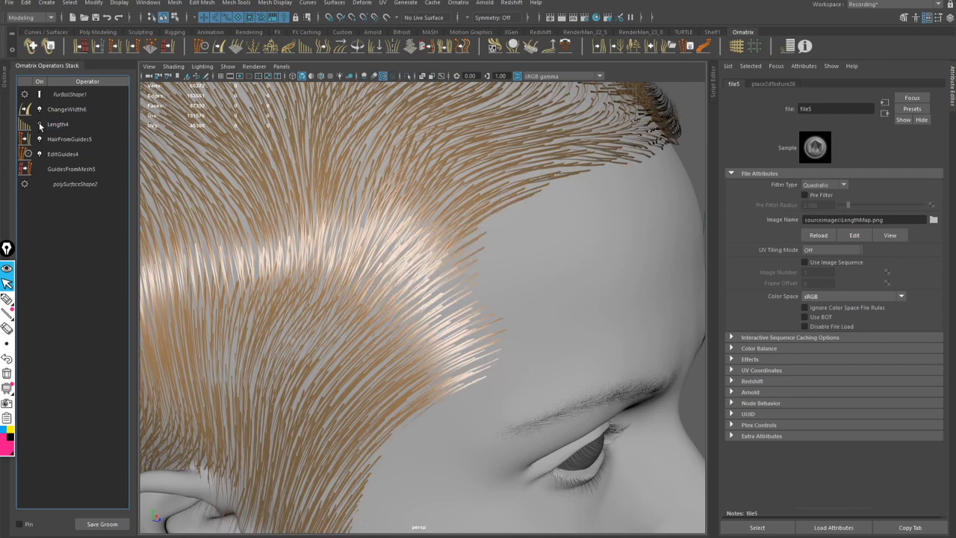
click(38, 124)
click(38, 124)
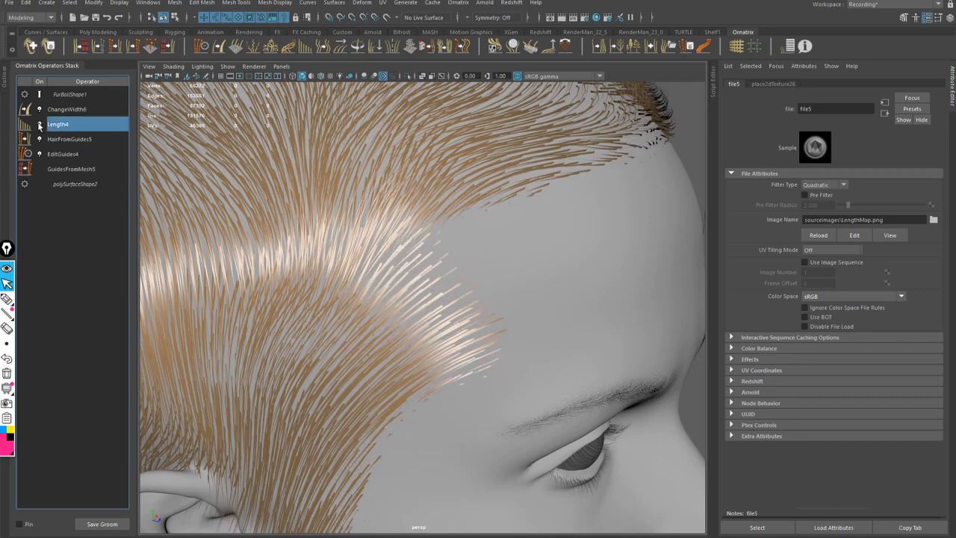
Step: Outline the hair and bare skin at the temple with a freehand pink screen annotation
click(7, 299)
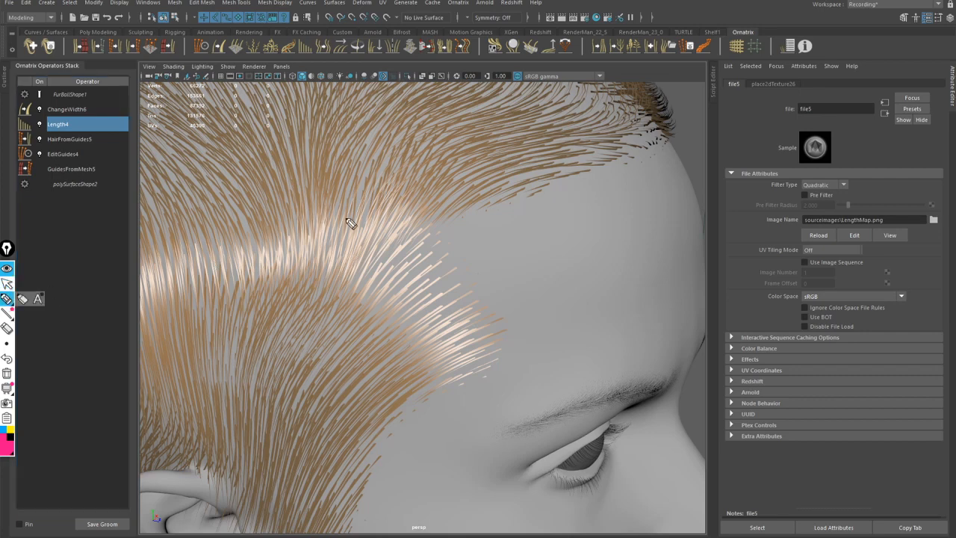
mouse_move(515, 160)
mouse_down()
mouse_move(252, 182)
mouse_move(453, 383)
mouse_move(603, 179)
mouse_move(465, 146)
mouse_up()
click(7, 284)
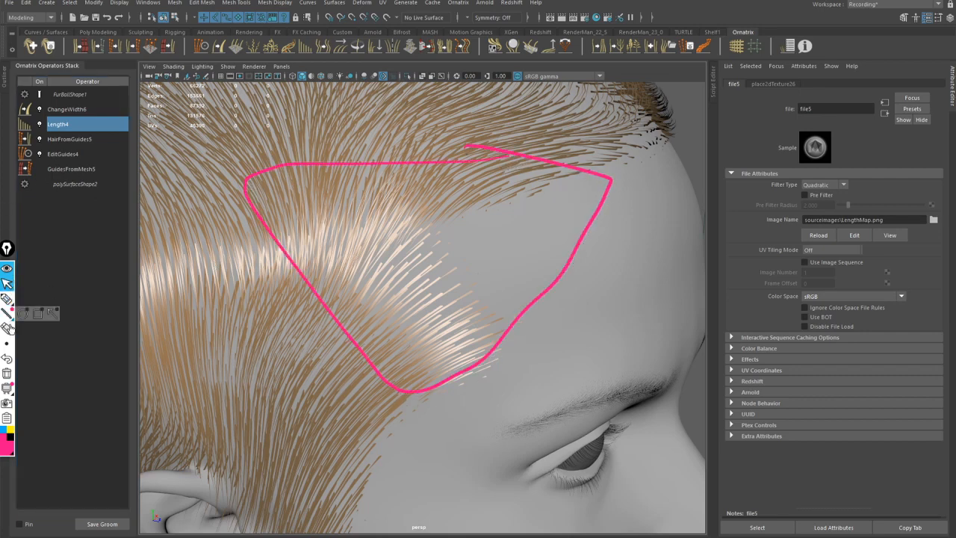
Step: Compare the outlined temple hair with Length4 disabled and enabled, leave it enabled, and clear the screen annotation
click(39, 124)
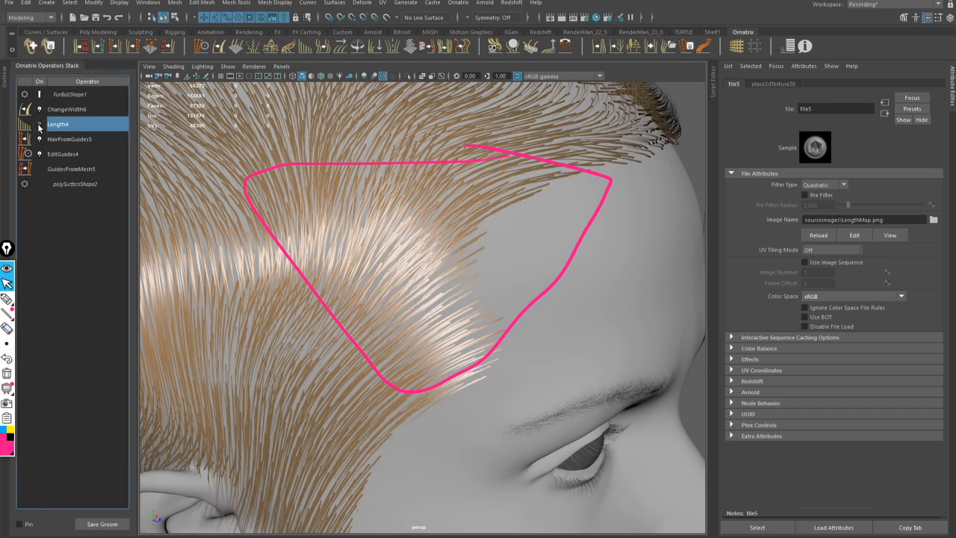
click(40, 125)
click(40, 125)
click(40, 125)
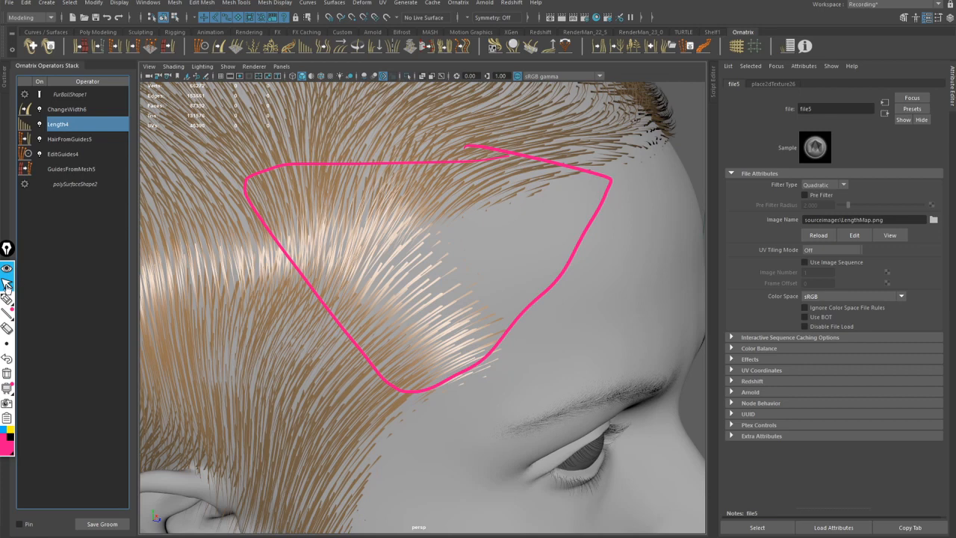
click(39, 125)
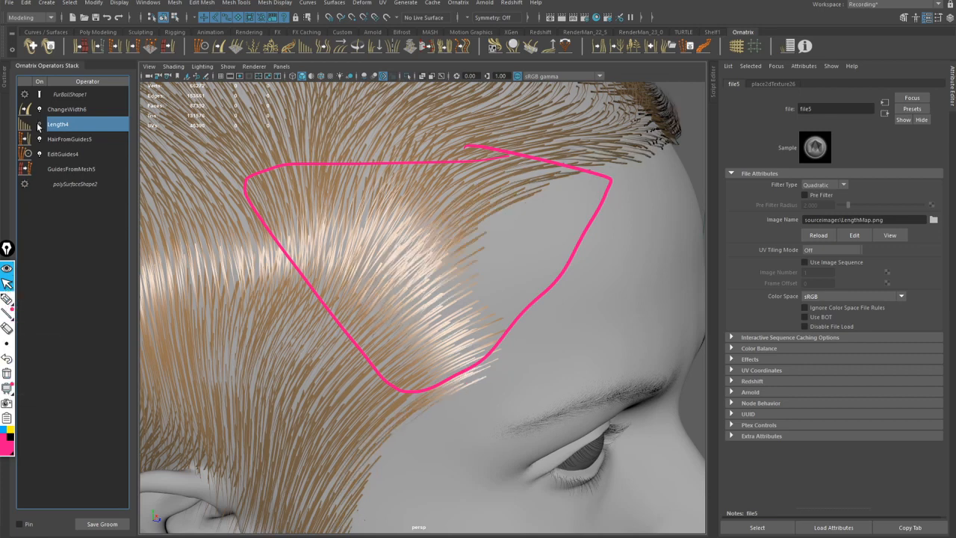
click(40, 125)
click(39, 125)
click(40, 125)
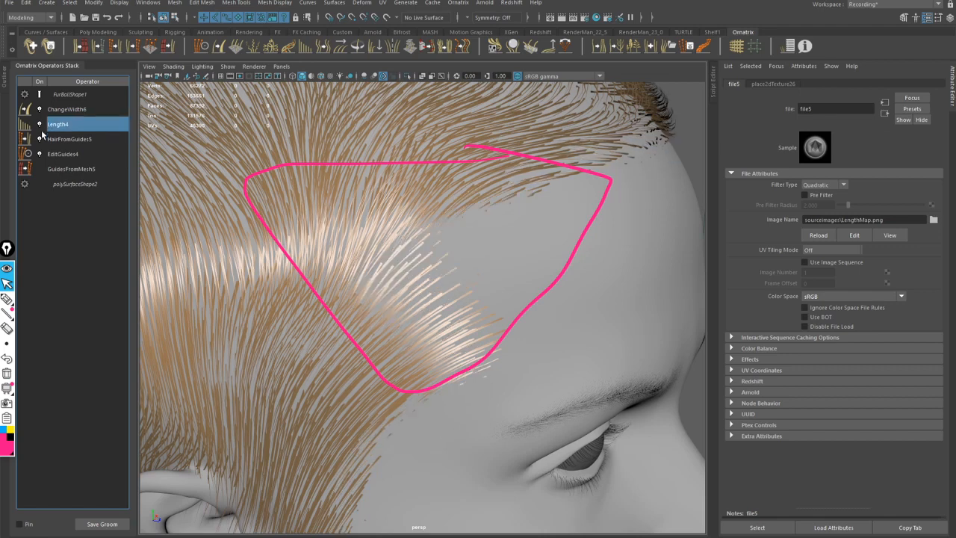
click(8, 285)
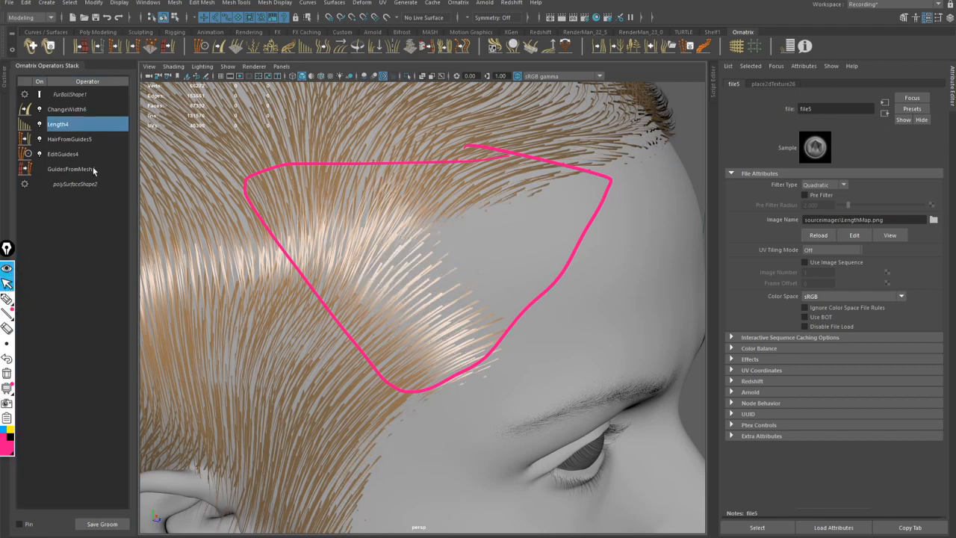
click(9, 380)
Step: Examine the guide strands of the EditGuides4 operator along the side of the head
mouse_move(328, 277)
alt+mouse_down()
mouse_move(302, 279)
mouse_move(277, 264)
mouse_move(309, 267)
mouse_move(169, 232)
mouse_move(276, 264)
mouse_move(448, 264)
mouse_move(321, 274)
mouse_move(483, 264)
mouse_move(408, 251)
mouse_move(503, 266)
mouse_move(362, 256)
mouse_move(394, 264)
mouse_move(395, 252)
mouse_move(460, 194)
mouse_move(543, 209)
mouse_move(539, 226)
mouse_move(366, 267)
mouse_move(471, 299)
mouse_move(361, 299)
mouse_move(383, 254)
mouse_move(401, 316)
mouse_move(436, 310)
mouse_move(324, 214)
mouse_move(282, 324)
mouse_move(388, 284)
mouse_move(271, 249)
mouse_move(412, 271)
mouse_move(188, 203)
alt+mouse_up()
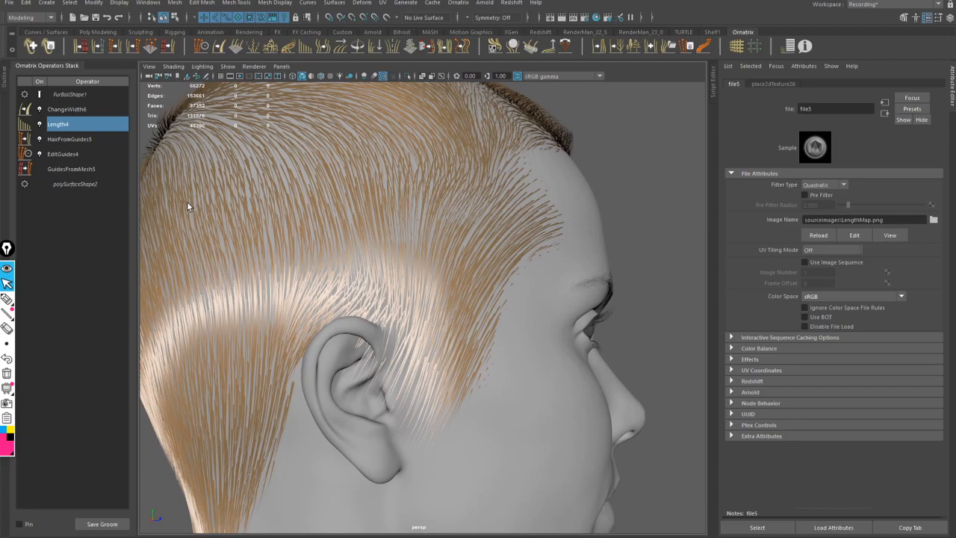
click(74, 154)
alt+drag(288, 249, 340, 240)
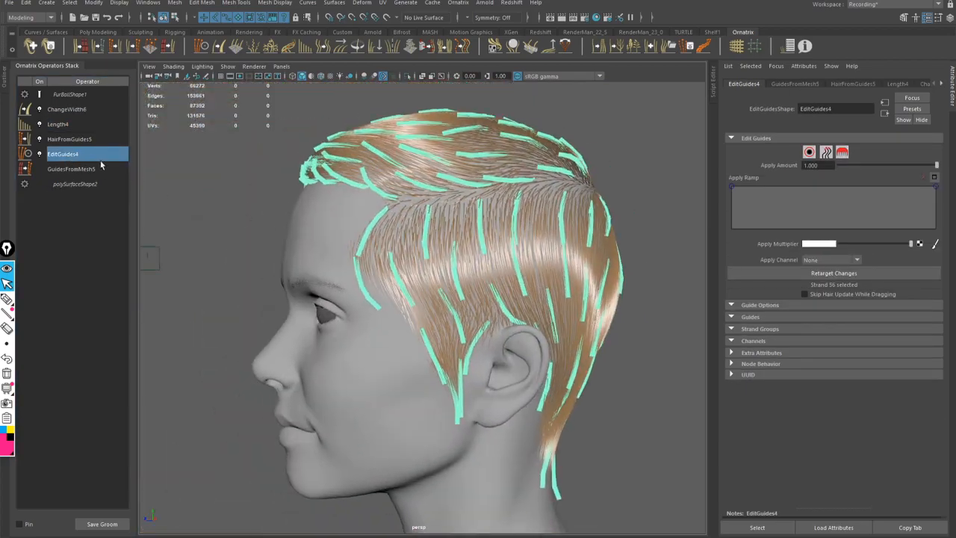
Step: Add a Push Away From Surface operator directly above Length4 in the Ornatrix operator stack
click(60, 124)
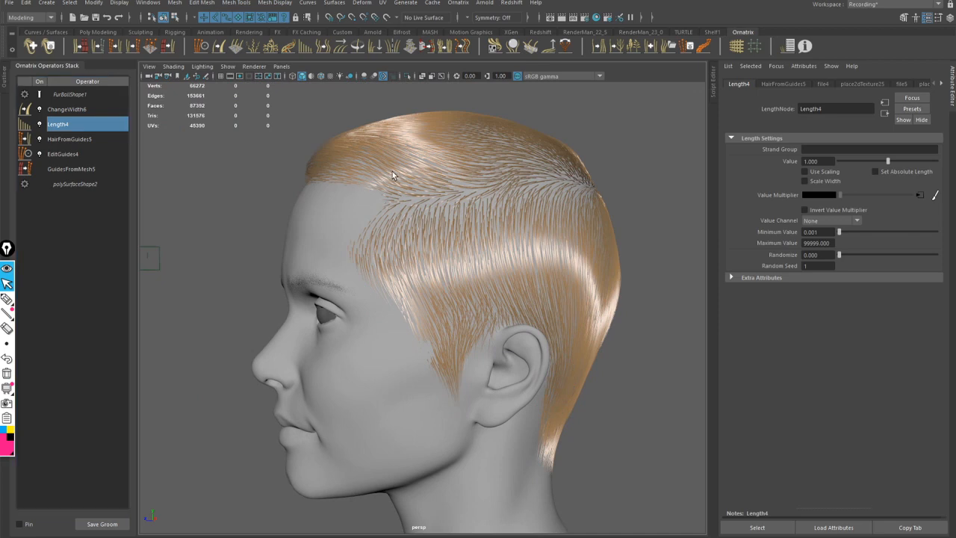
alt+drag(392, 171, 320, 112)
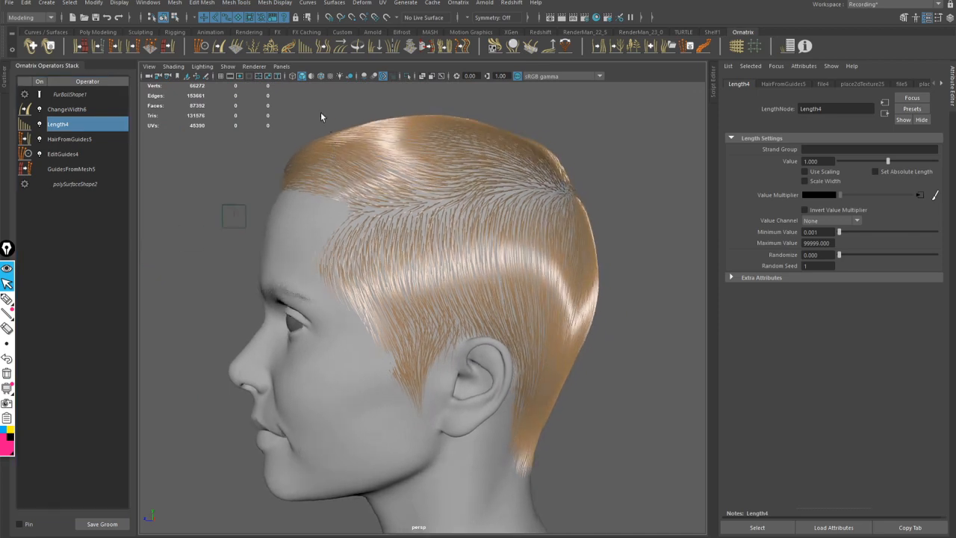
click(554, 49)
Step: Examine up close how far the hair strands stand off the scalp around the ears, sides and back
alt+drag(412, 237, 428, 187)
scroll(431, 201, up, 2)
scroll(468, 164, up, 5)
alt+drag(469, 164, 359, 295)
scroll(516, 186, up, 4)
scroll(360, 295, down, 10)
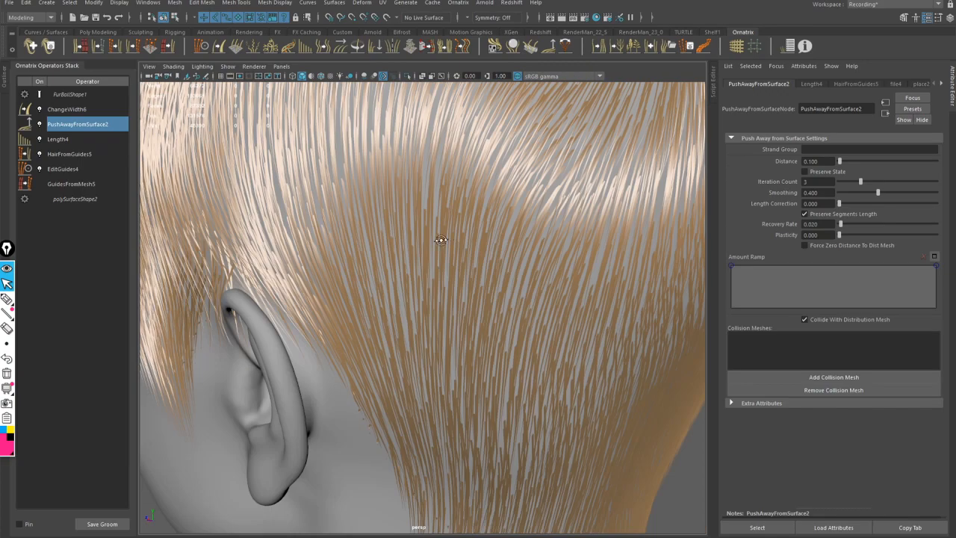
alt+drag(440, 239, 413, 208)
scroll(413, 204, up, 5)
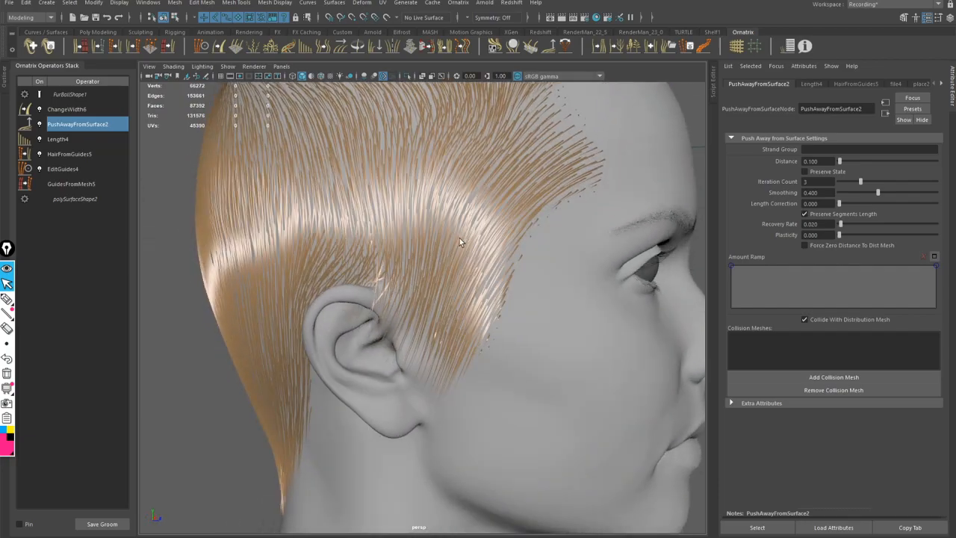
alt+drag(459, 237, 431, 218)
scroll(372, 261, up, 6)
alt+drag(372, 260, 600, 230)
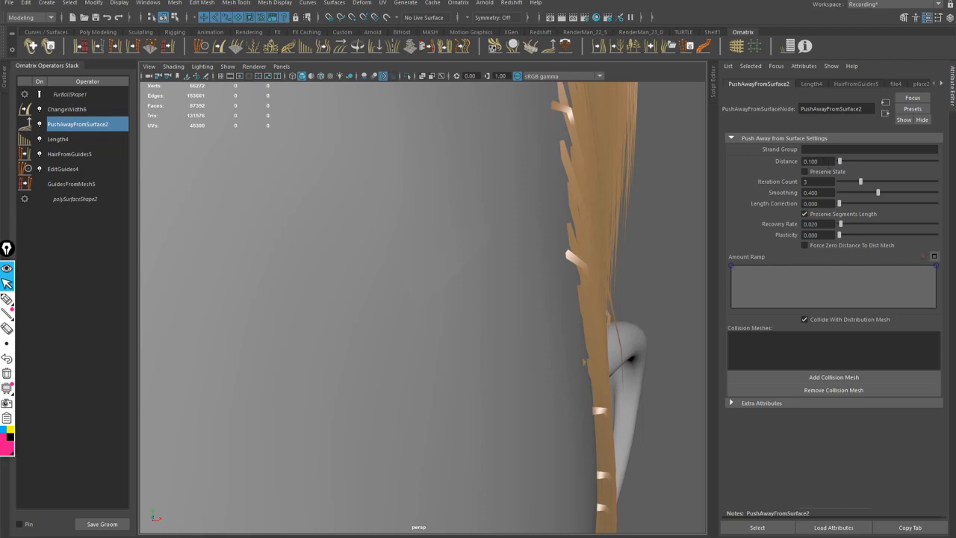
Step: Try a Distance of 0.05 on the Push Away From Surface operator, and settle on 0.04
click(815, 162)
text(0.05)
key(Return)
text(0.04)
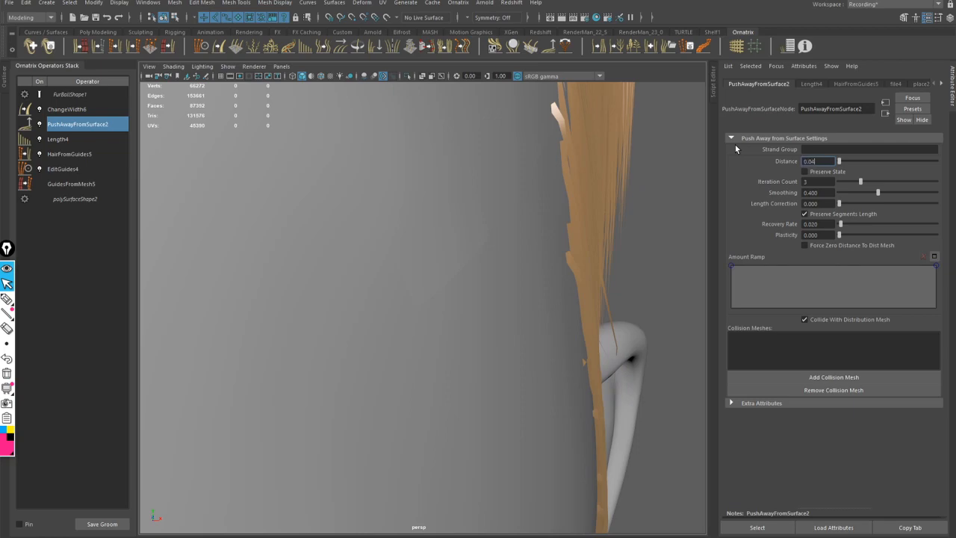
key(Return)
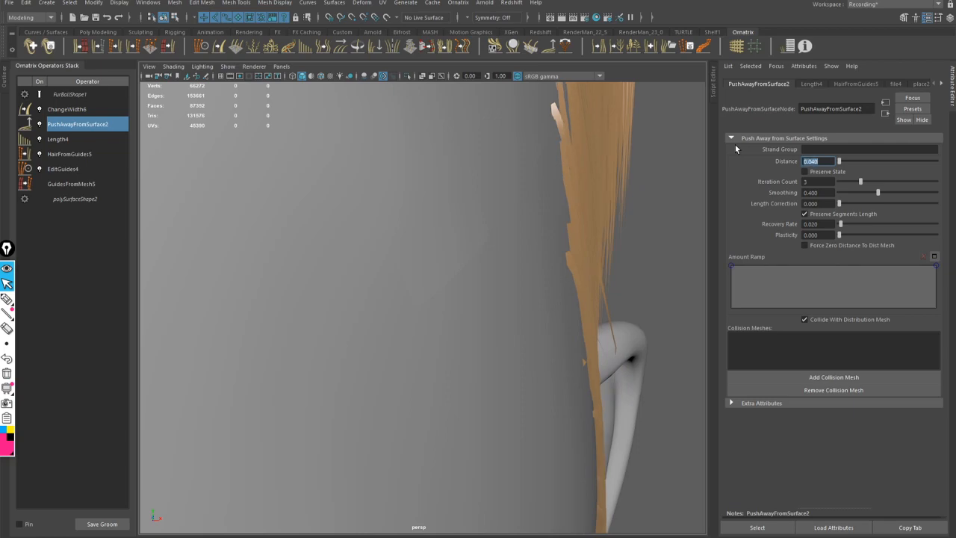
Step: Examine the pushed-away hair over the whole head and close up at the side and temple
alt+right_drag(478, 179, 87, 188)
alt+right_drag(567, 201, 350, 202)
alt+drag(349, 202, 321, 220)
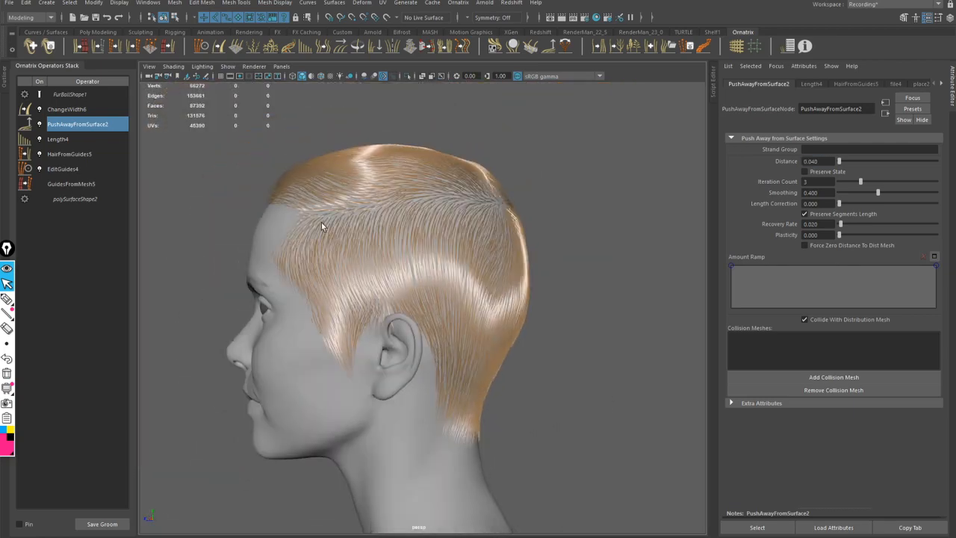
alt+right_drag(320, 220, 358, 257)
alt+drag(358, 258, 313, 239)
alt+right_drag(314, 239, 409, 203)
alt+drag(410, 203, 527, 288)
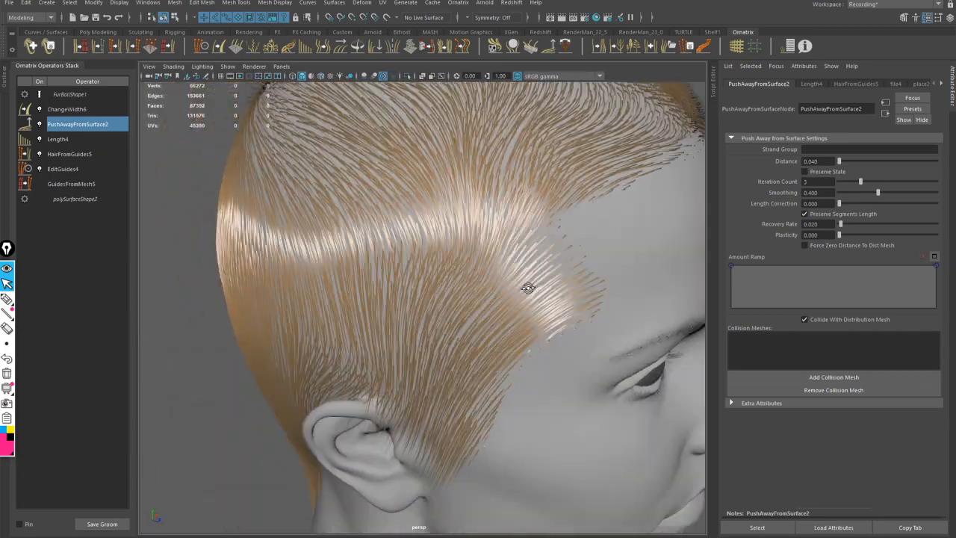
Step: Examine the pushed-away hair around the back of the head, the nape and both ears
alt+right_drag(527, 288, 433, 252)
alt+drag(433, 252, 412, 247)
alt+middle_drag(412, 248, 416, 236)
alt+drag(416, 236, 498, 267)
alt+right_drag(499, 266, 531, 303)
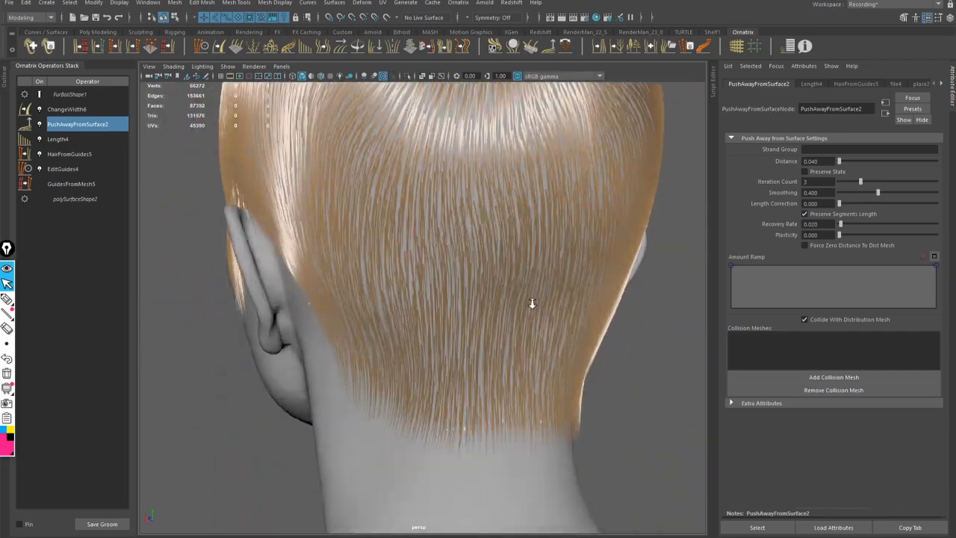
alt+drag(448, 321, 513, 328)
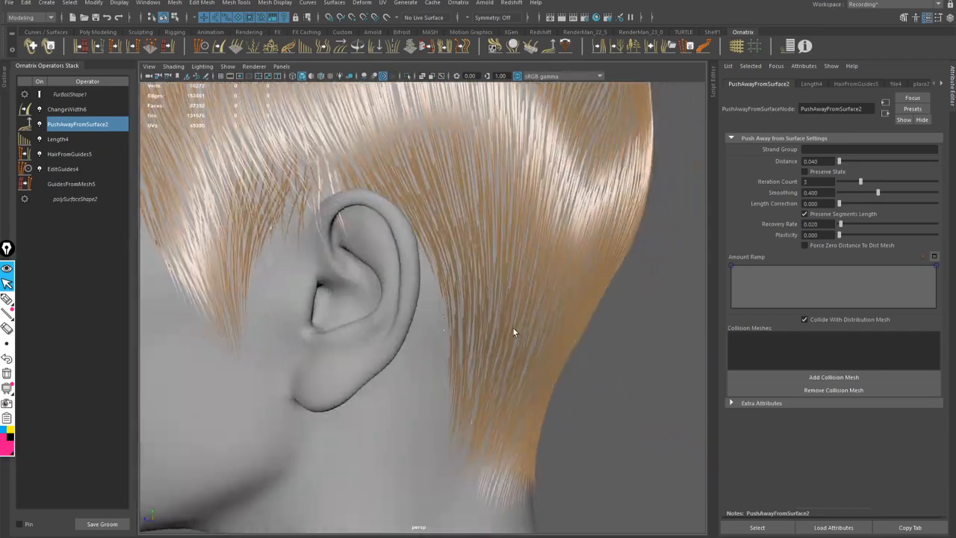
alt+right_drag(513, 328, 343, 292)
alt+drag(342, 292, 452, 318)
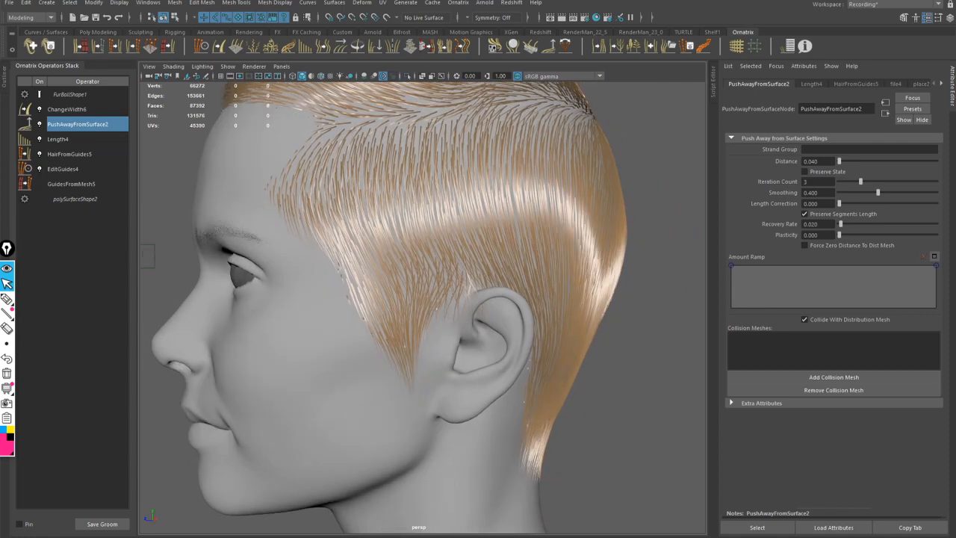
Step: Bring up the fade haircut reference photo and outline the short side hair from the temple around the ear on it
drag(0, 119, 390, 81)
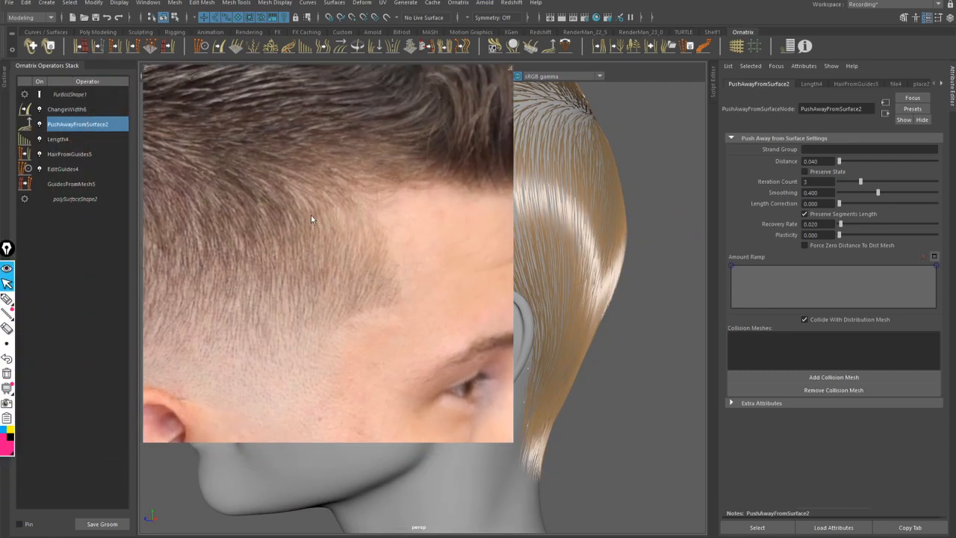
scroll(309, 224, down, 3)
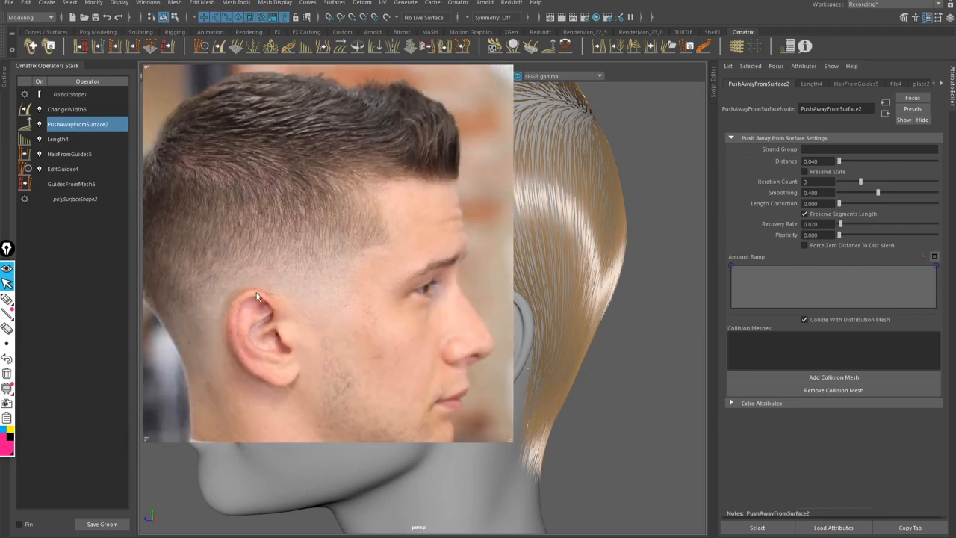
click(7, 300)
drag(608, 197, 588, 212)
mouse_move(387, 184)
mouse_down()
mouse_move(160, 187)
mouse_move(178, 347)
mouse_move(345, 320)
mouse_move(348, 185)
mouse_up()
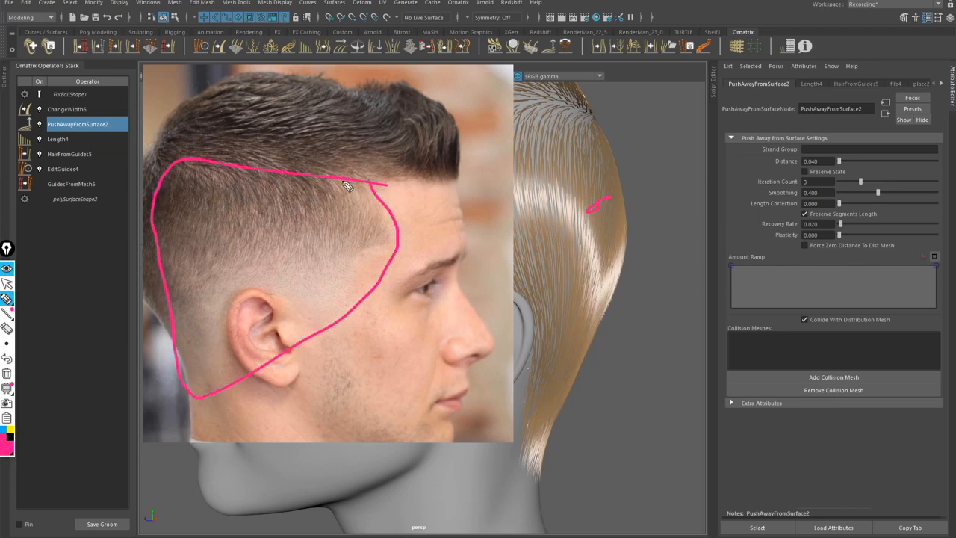
Step: Divide the outlined side hair on the photo into three horizontal bands and number them 2, 1 and 0 from the upper band downwards
drag(397, 236, 150, 261)
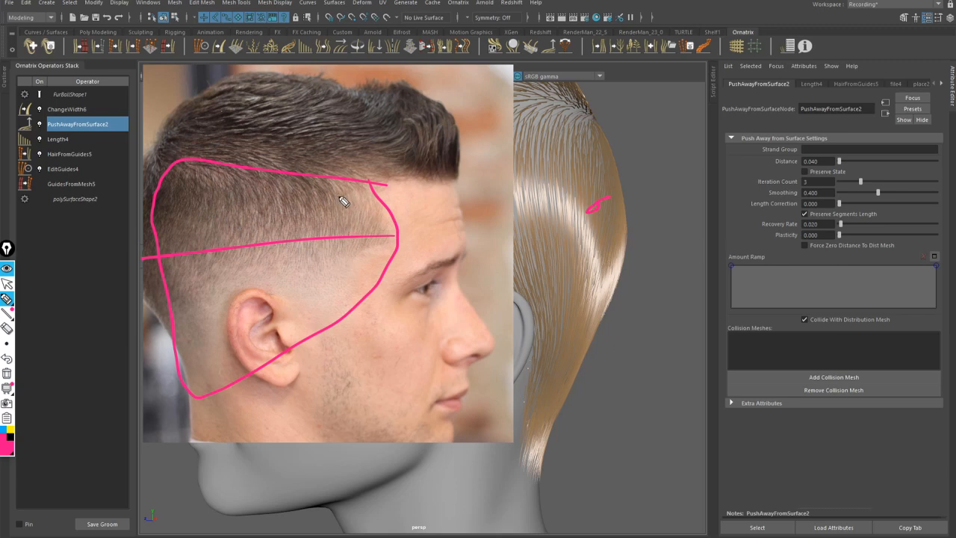
drag(342, 201, 343, 201)
drag(316, 249, 330, 259)
drag(388, 272, 159, 326)
drag(316, 292, 334, 304)
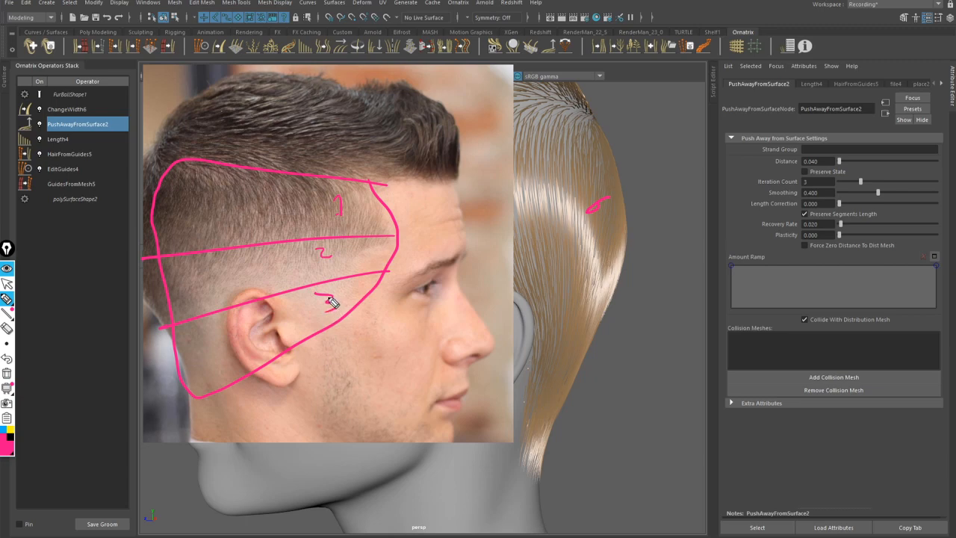
mouse_move(334, 300)
mouse_down()
mouse_move(336, 319)
mouse_move(339, 302)
mouse_move(323, 309)
mouse_up()
drag(324, 251, 321, 269)
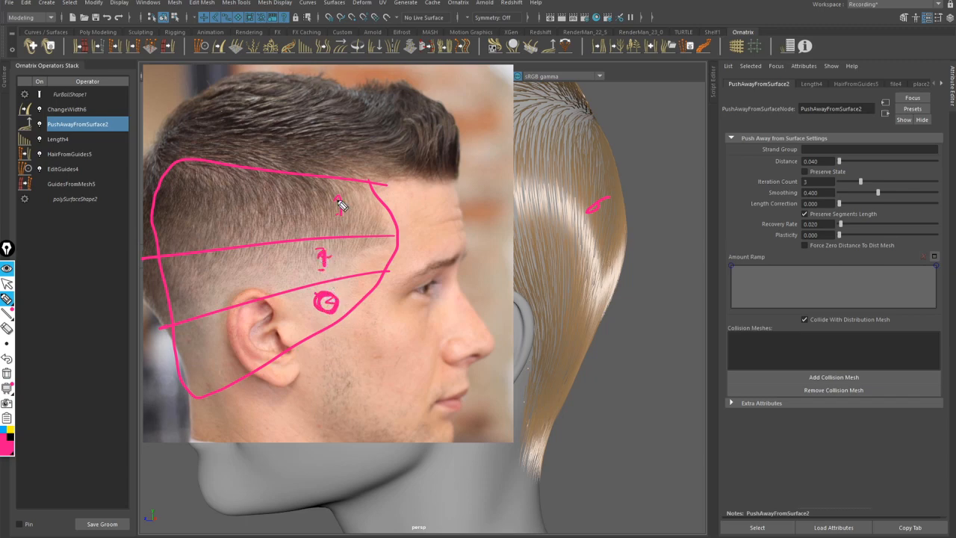
mouse_move(337, 202)
mouse_down()
mouse_move(338, 218)
mouse_move(349, 218)
mouse_up()
Step: Clear the drawn annotations and move the reference photo away from the viewport
click(7, 284)
click(6, 374)
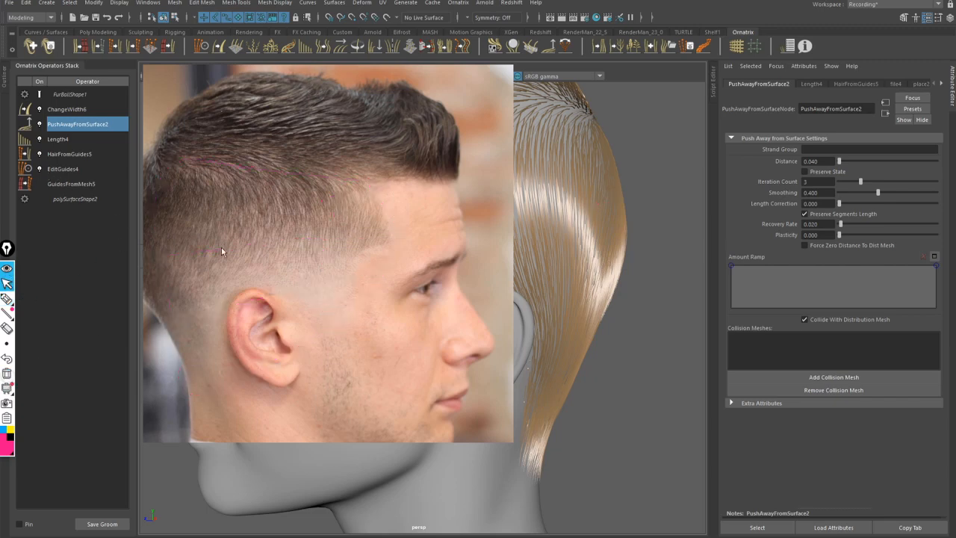
right_drag(304, 160, 0, 209)
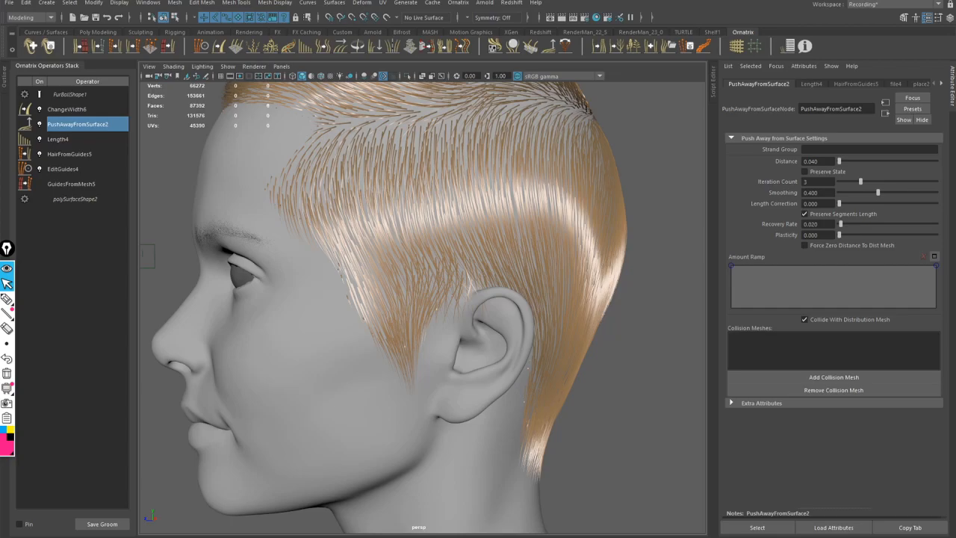
Step: Switch to Mudbox and create a 2048 Diffuse paint layer named FadeLV1, saved as TIFF (8 bit, RGBA), above LengthDetail
key(alt+Tab)
alt+drag(446, 242, 520, 220)
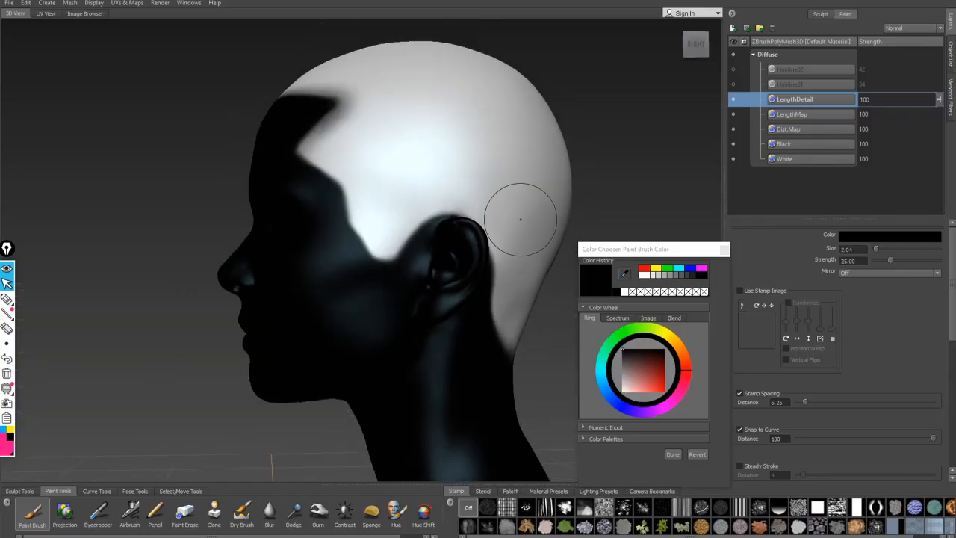
scroll(520, 219, up, 2)
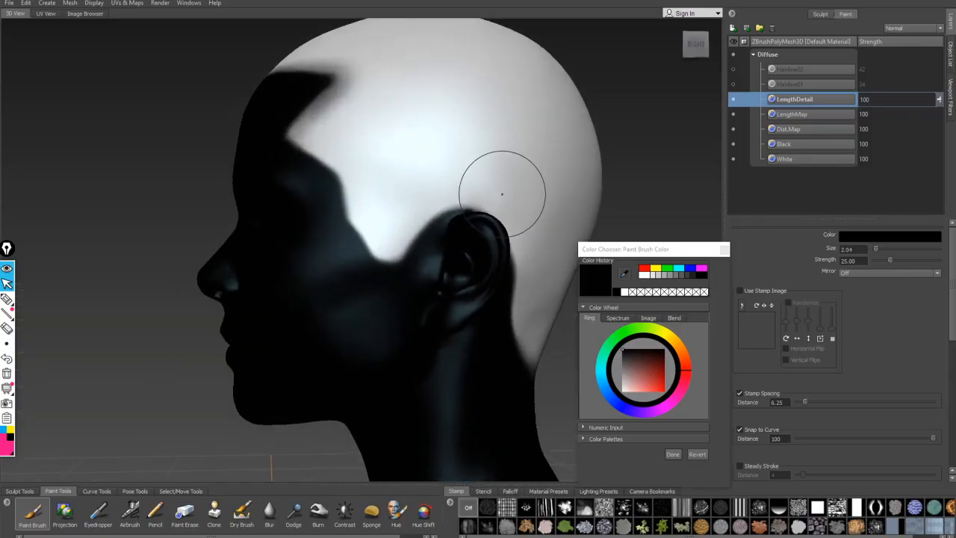
click(733, 29)
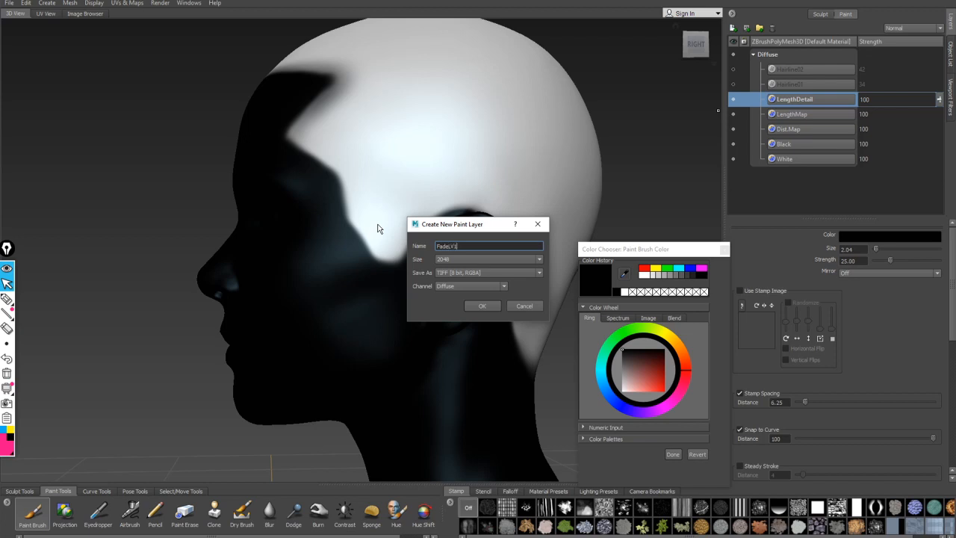
key(Return)
Step: Set the brush strength to 100 and paint the sideburn in front of the ear black on the FadeLV1 layer
alt+drag(397, 132, 349, 194)
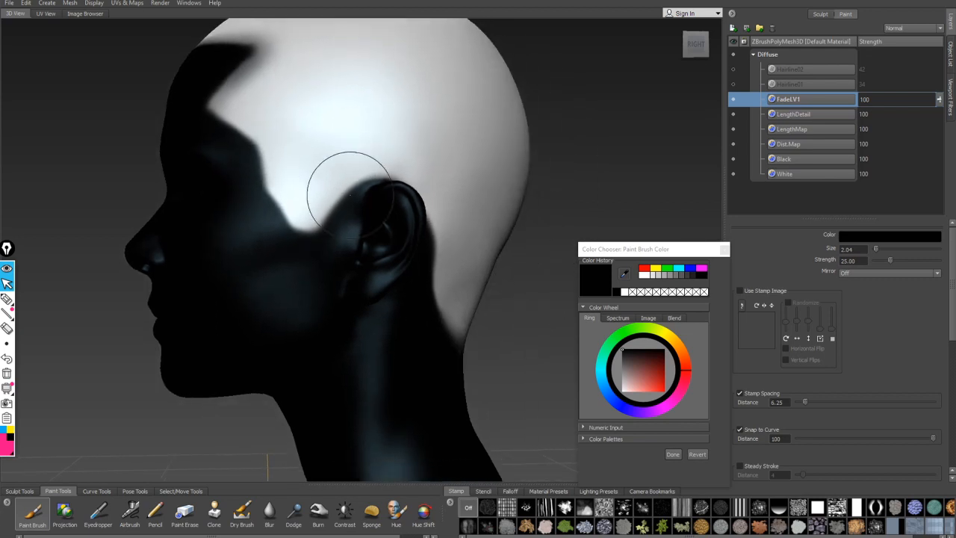
alt+middle_drag(349, 195, 393, 216)
alt+right_drag(392, 216, 407, 252)
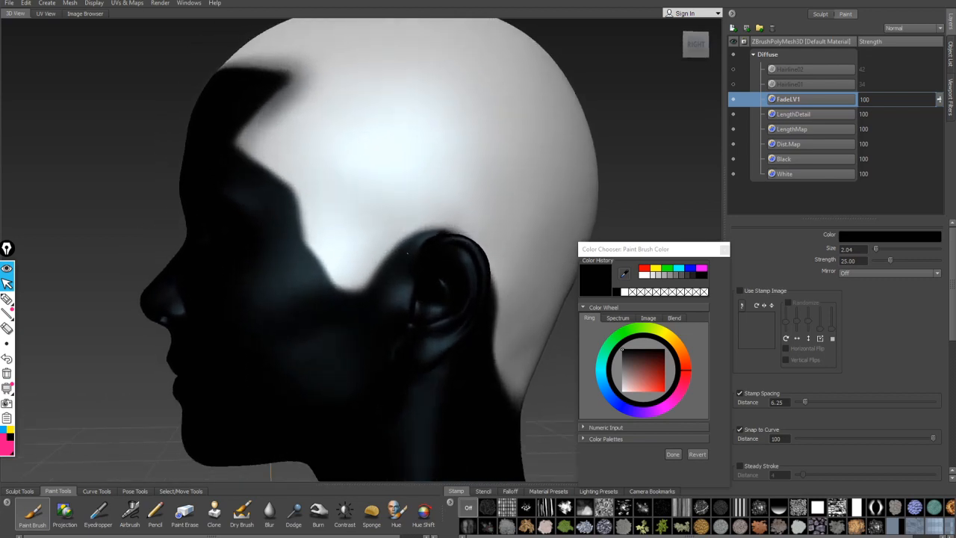
alt+middle_drag(420, 248, 418, 229)
mouse_move(403, 227)
alt+mouse_down()
mouse_move(399, 237)
mouse_move(417, 244)
alt+mouse_up()
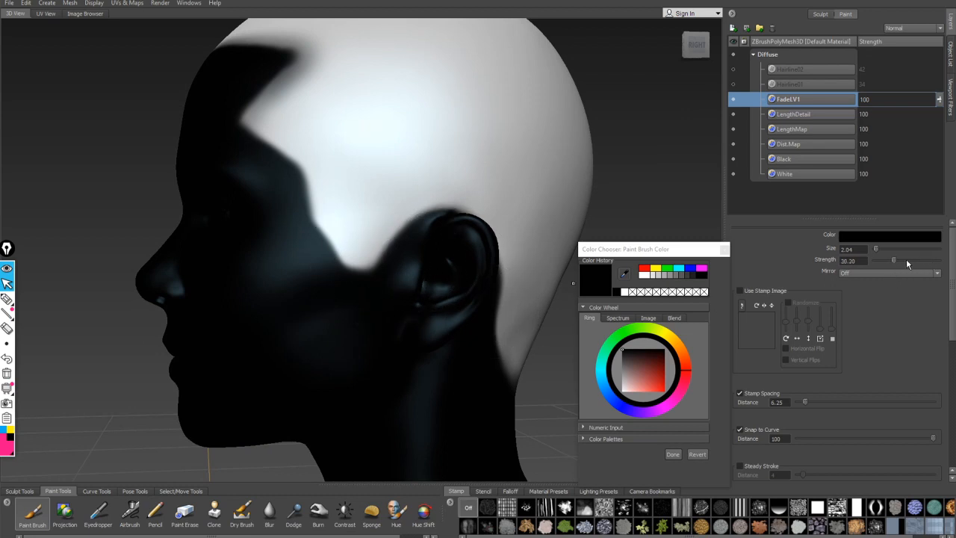
mouse_move(365, 266)
alt+mouse_down()
mouse_move(386, 282)
mouse_move(320, 251)
mouse_move(373, 217)
mouse_move(343, 203)
mouse_move(373, 191)
mouse_move(332, 231)
alt+mouse_up()
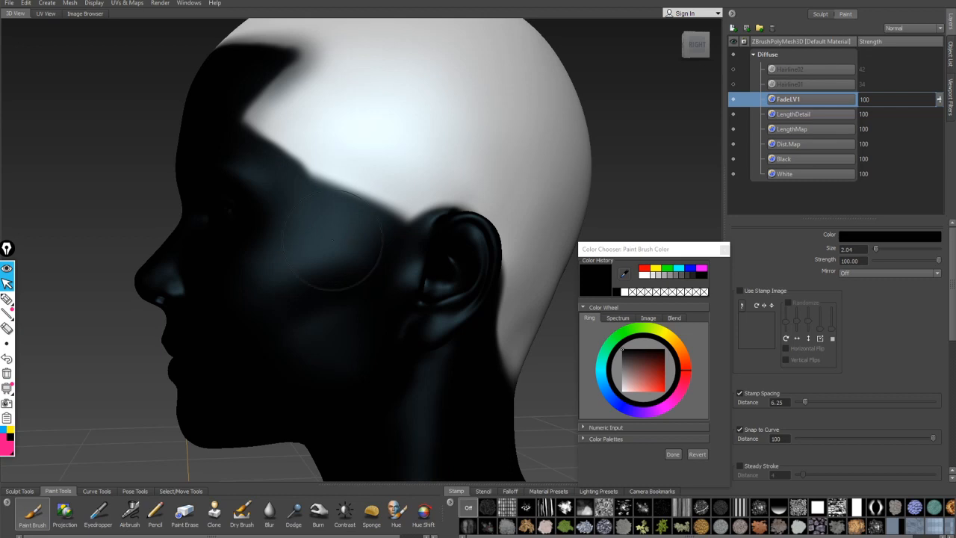
Step: Paint out the opposite sideburn in black on FadeLV1 and even up the fade edge on both sides of the head
alt+drag(269, 255, 532, 258)
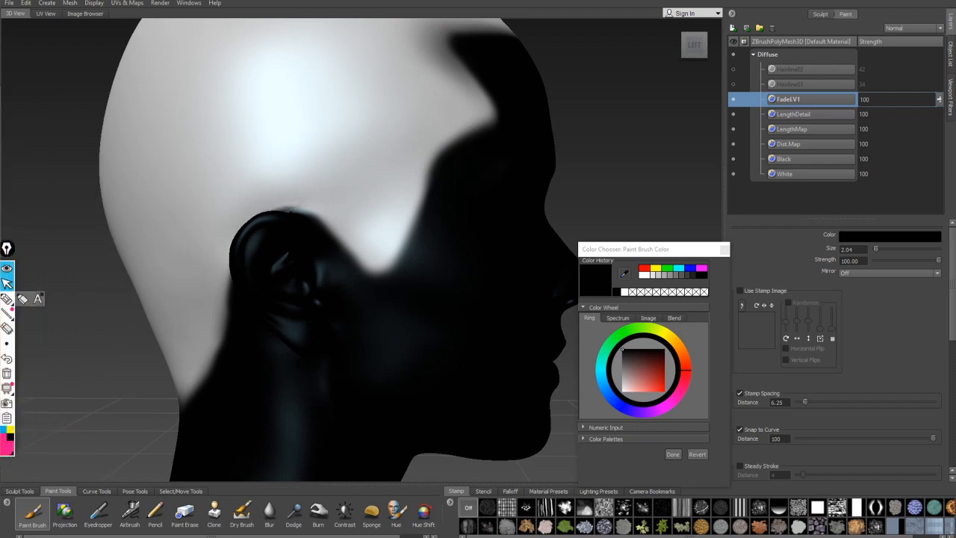
alt+middle_drag(285, 248, 297, 239)
mouse_move(410, 273)
mouse_down()
mouse_move(395, 261)
mouse_move(444, 239)
mouse_up()
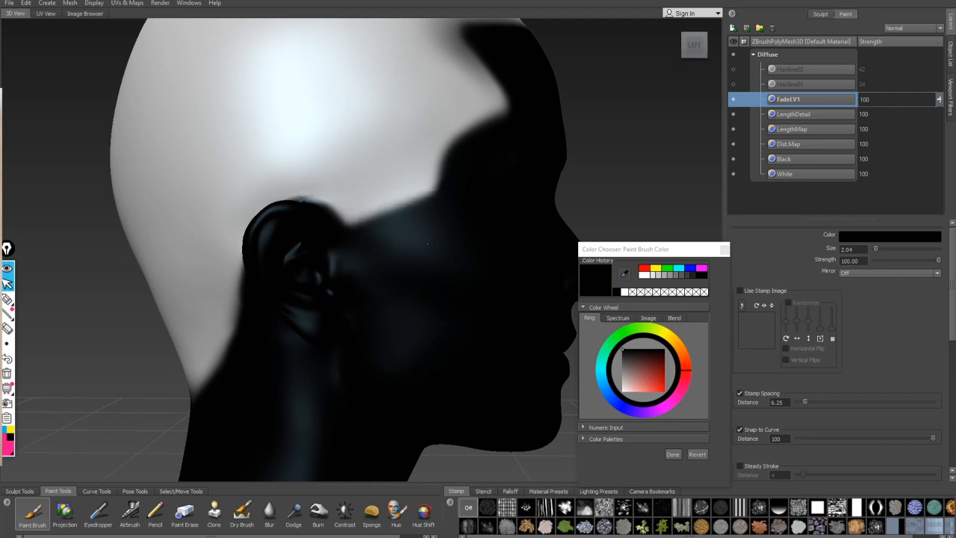
alt+drag(465, 226, 202, 224)
drag(309, 274, 310, 254)
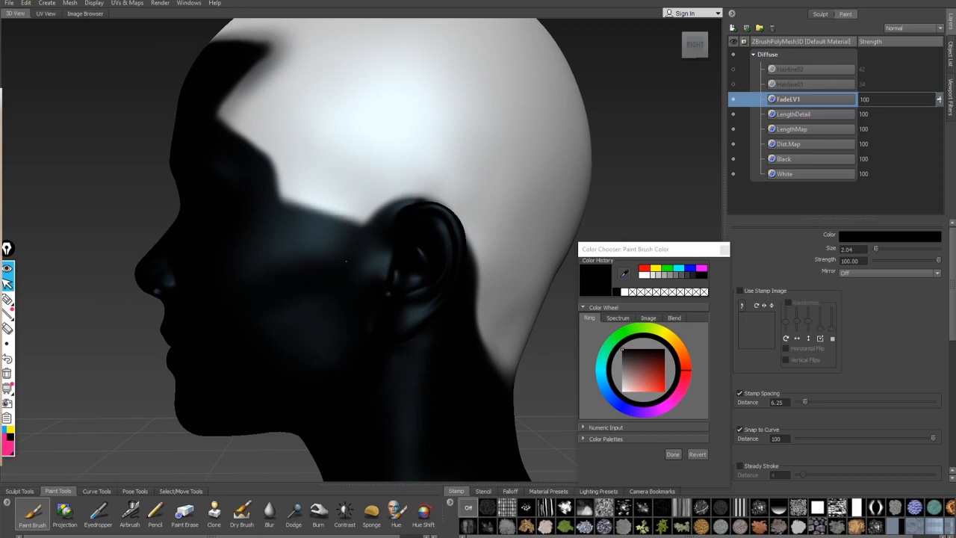
alt+drag(219, 259, 338, 312)
alt+drag(433, 321, 325, 270)
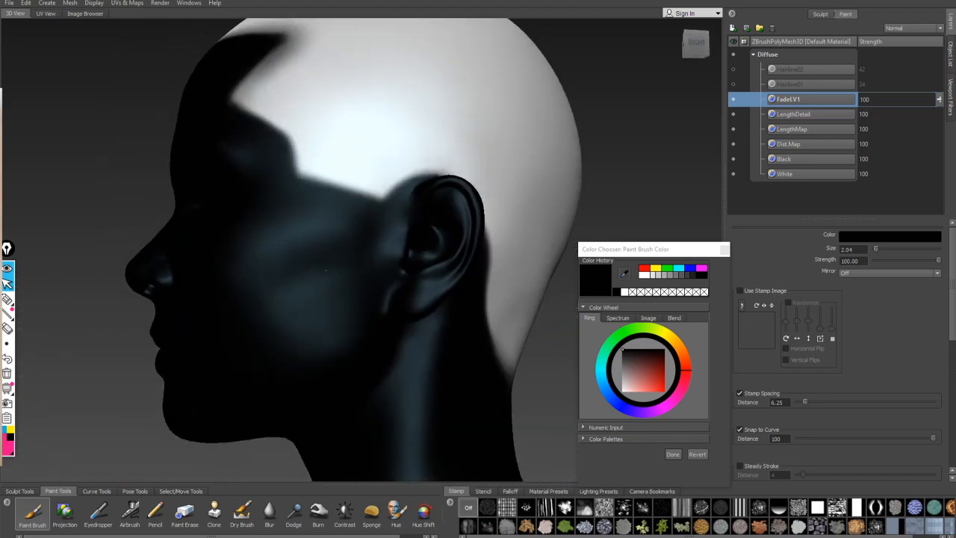
alt+drag(282, 327, 574, 242)
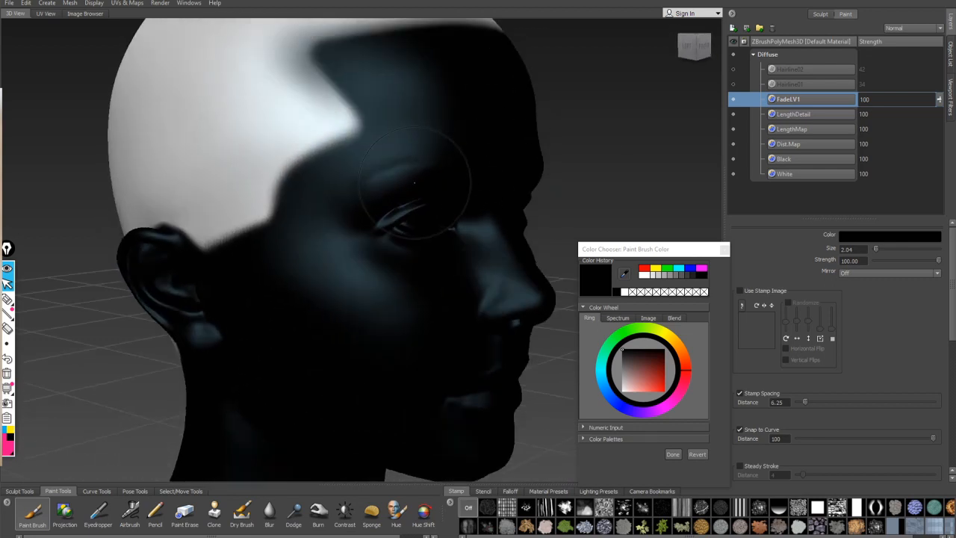
alt+drag(414, 182, 480, 160)
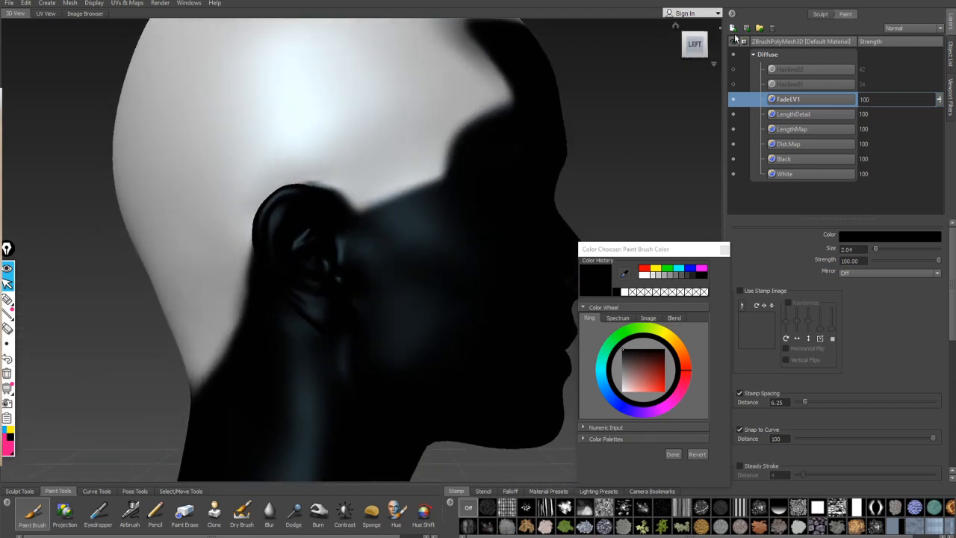
Step: Duplicate the FadeLV1 layer as FadeLV2 and extend its black area up from the temple to above the ear
right_click(788, 101)
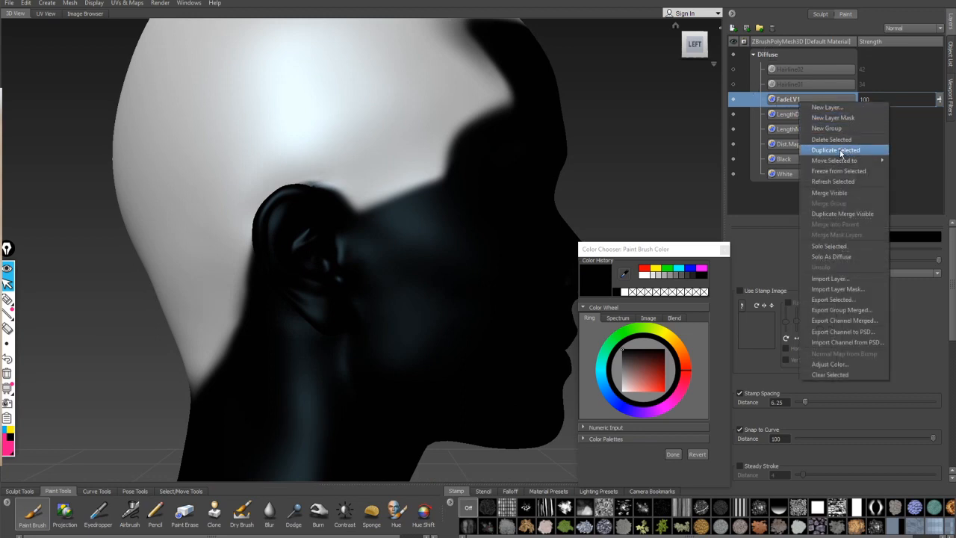
click(840, 153)
double_click(812, 100)
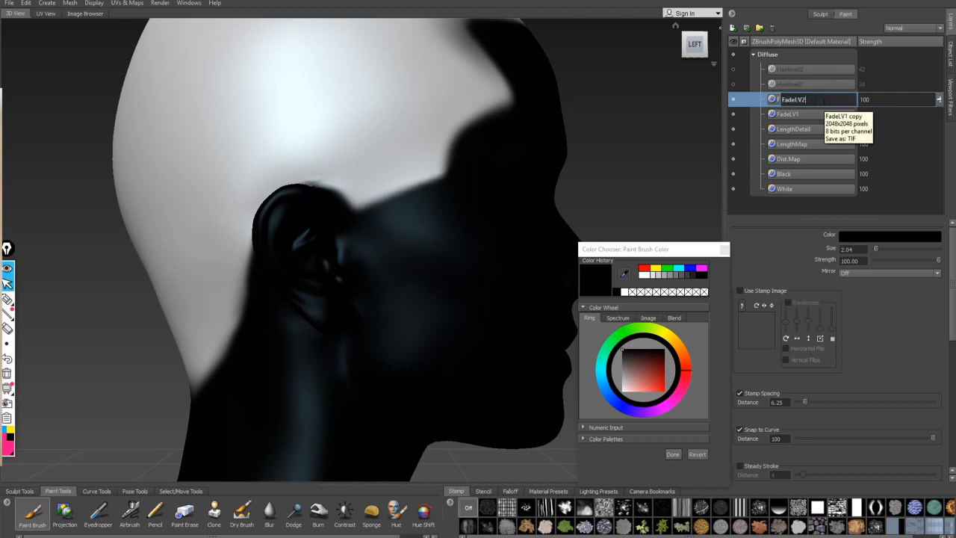
key(Return)
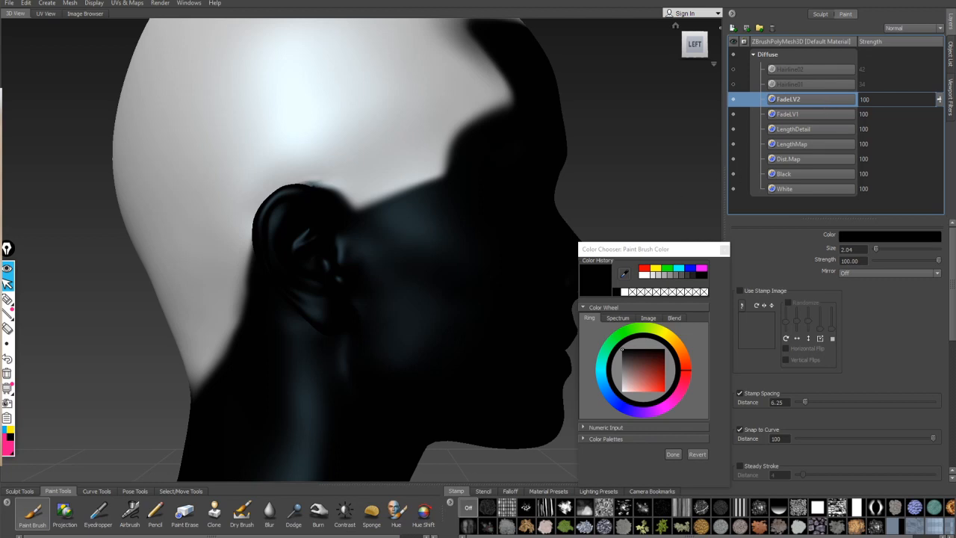
mouse_move(359, 210)
alt+mouse_down()
mouse_move(377, 228)
mouse_move(401, 224)
mouse_move(429, 246)
mouse_move(425, 262)
mouse_move(448, 210)
mouse_move(336, 220)
mouse_move(396, 224)
mouse_move(404, 260)
mouse_move(448, 202)
mouse_move(336, 224)
mouse_move(455, 187)
mouse_move(416, 228)
mouse_move(493, 149)
mouse_move(398, 218)
mouse_move(336, 217)
mouse_move(312, 239)
alt+mouse_up()
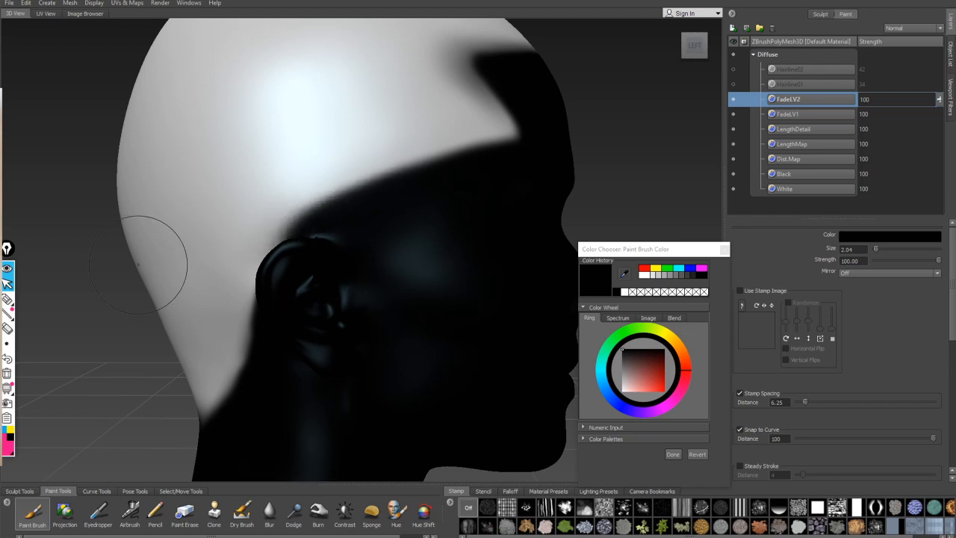
Step: Place the haircut reference photo beside the head and mark its fade line from the temple over the ear to the nape
drag(0, 287, 816, 243)
alt+middle_drag(301, 219, 284, 185)
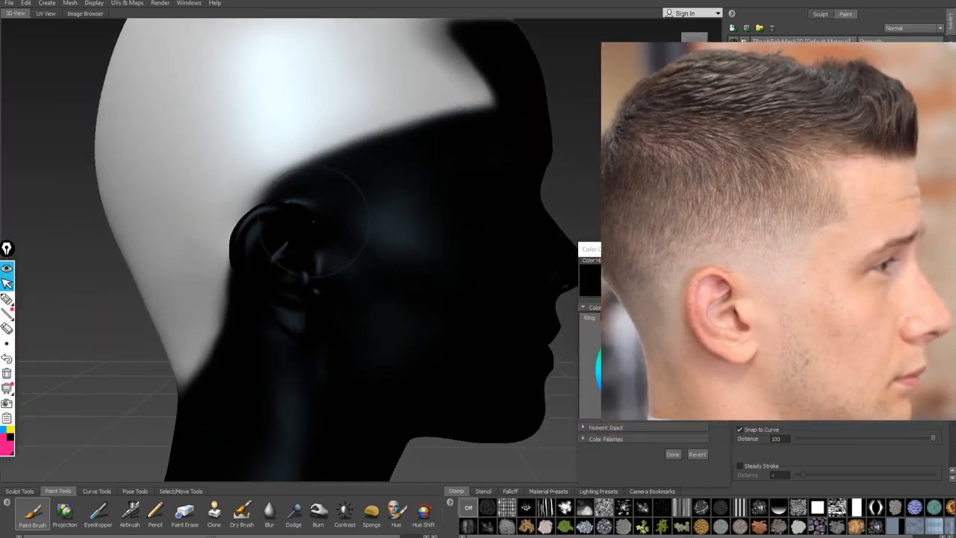
alt+right_drag(310, 215, 276, 214)
mouse_move(320, 220)
alt+mouse_down()
mouse_move(339, 218)
mouse_move(326, 225)
alt+mouse_up()
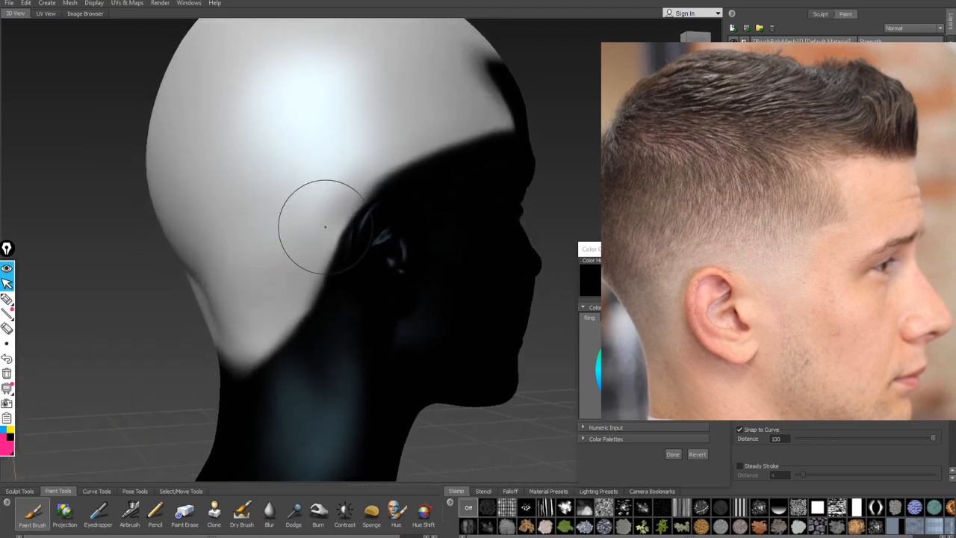
mouse_move(12, 300)
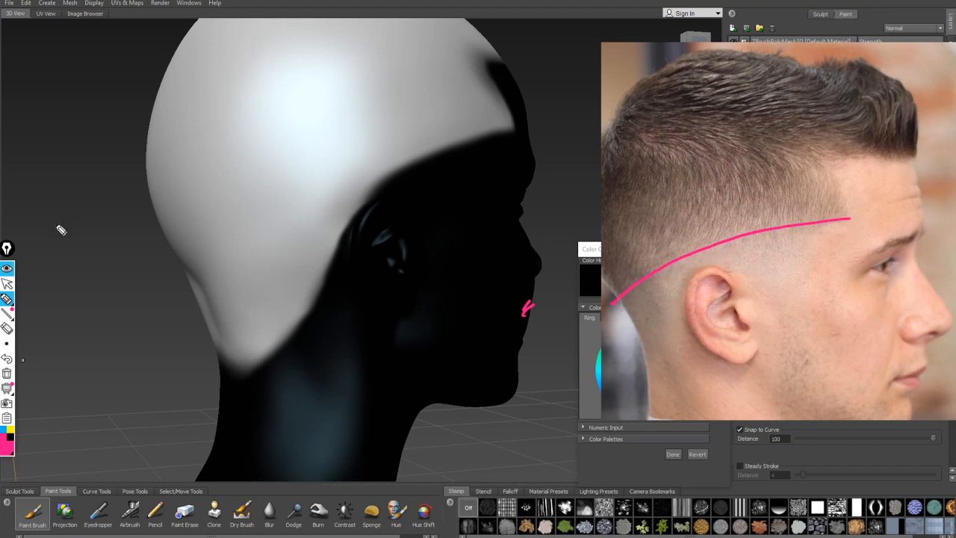
click(7, 284)
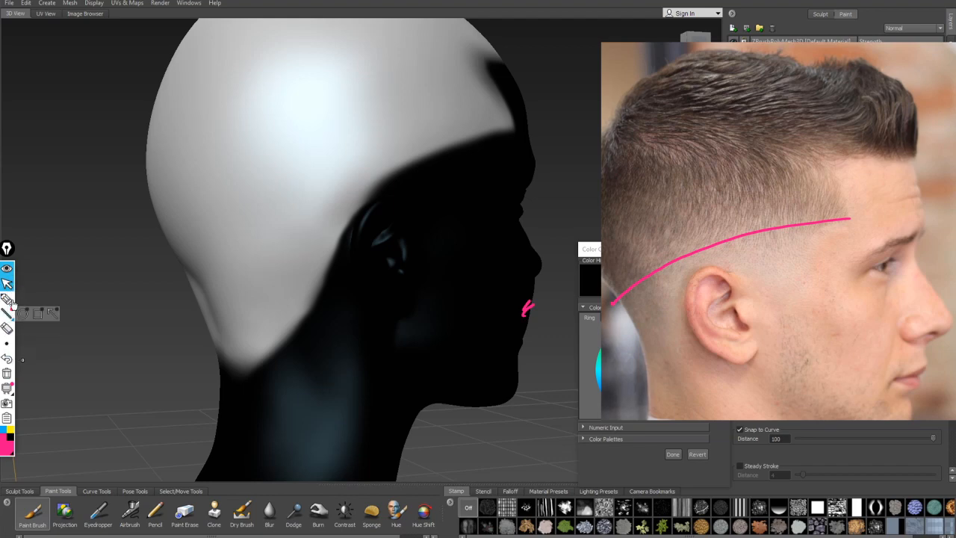
Step: Extend the black fade area on FadeLV2 towards the back of the head along the marked line, undoing one unwanted stroke
alt+drag(303, 220, 359, 198)
mouse_move(315, 220)
mouse_down()
mouse_move(299, 202)
mouse_move(283, 224)
mouse_move(254, 239)
mouse_move(257, 246)
mouse_move(254, 223)
mouse_up()
mouse_move(224, 253)
alt+mouse_down()
mouse_move(331, 241)
mouse_move(306, 269)
mouse_move(299, 254)
mouse_move(358, 216)
mouse_move(343, 298)
mouse_move(274, 333)
mouse_move(257, 322)
alt+mouse_up()
key(ctrl+z)
mouse_move(258, 323)
alt+mouse_down()
mouse_move(183, 306)
mouse_move(419, 255)
mouse_move(440, 291)
mouse_move(399, 300)
mouse_move(407, 291)
mouse_move(417, 298)
mouse_move(351, 340)
mouse_move(329, 332)
mouse_move(294, 276)
mouse_move(318, 320)
mouse_move(183, 287)
mouse_move(314, 224)
mouse_move(312, 257)
mouse_move(224, 203)
mouse_move(291, 222)
mouse_move(233, 233)
mouse_move(373, 258)
mouse_move(407, 246)
mouse_move(321, 216)
mouse_move(339, 255)
alt+mouse_up()
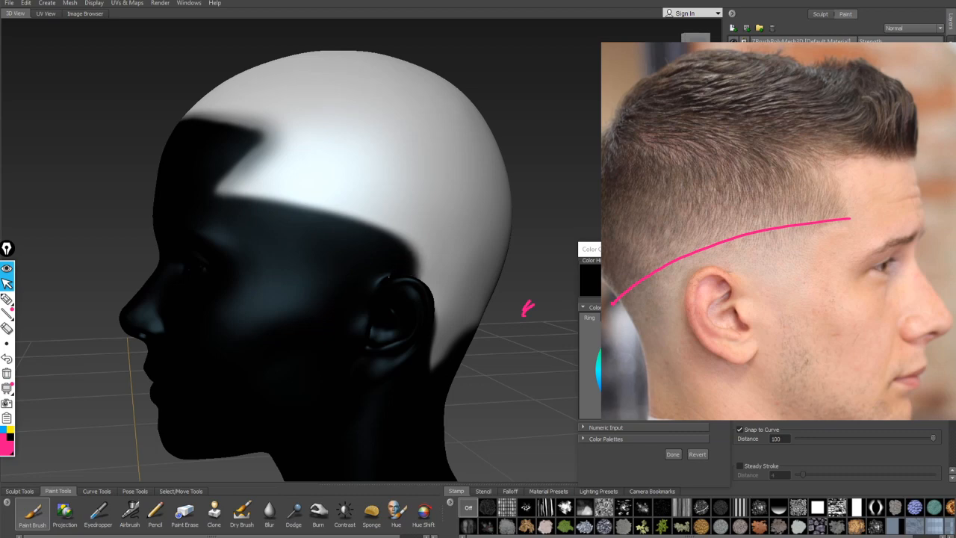
Step: Paint the area behind and just above the ear black on FadeLV2, forming one smooth fade edge down to the nape
mouse_move(389, 277)
mouse_down()
mouse_move(410, 277)
mouse_move(302, 285)
mouse_up()
mouse_move(396, 374)
mouse_down()
mouse_move(366, 331)
mouse_move(396, 310)
mouse_move(351, 283)
mouse_move(308, 276)
mouse_move(323, 277)
mouse_move(446, 343)
mouse_move(187, 338)
mouse_move(390, 275)
mouse_move(395, 261)
mouse_up()
alt+right_drag(395, 261, 455, 260)
alt+middle_drag(456, 261, 343, 266)
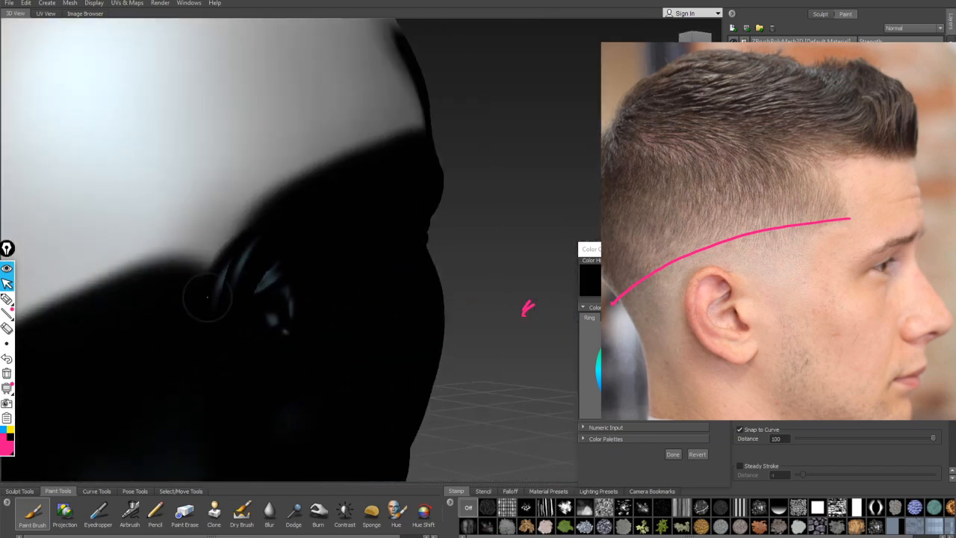
drag(209, 266, 240, 247)
key(b)
drag(184, 271, 221, 284)
mouse_move(161, 291)
mouse_down()
mouse_move(149, 296)
mouse_move(198, 270)
mouse_move(132, 304)
mouse_up()
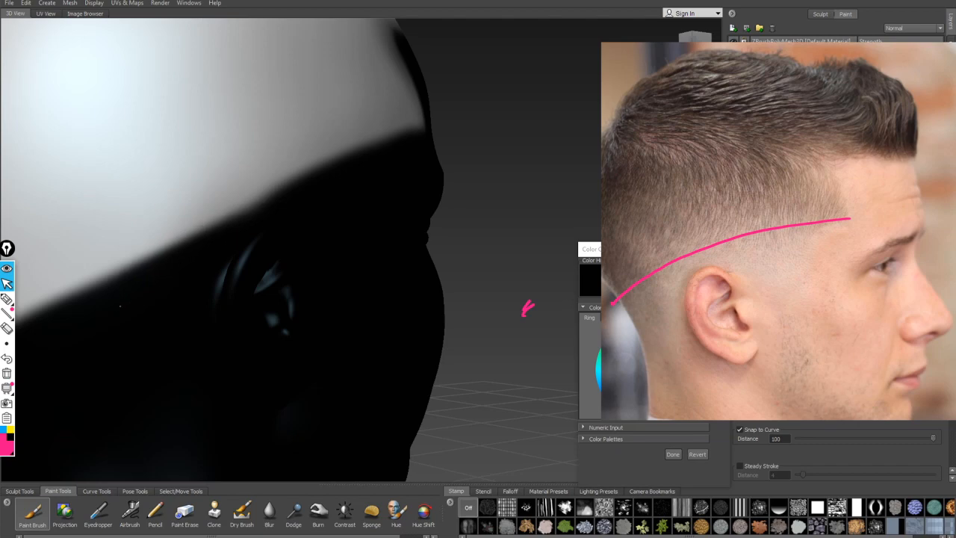
Step: Touch up the black fade edge behind the ear on FadeLV2 and compare it on both sides of the head
drag(201, 247, 150, 274)
alt+right_drag(141, 279, 142, 254)
alt+middle_drag(154, 252, 291, 214)
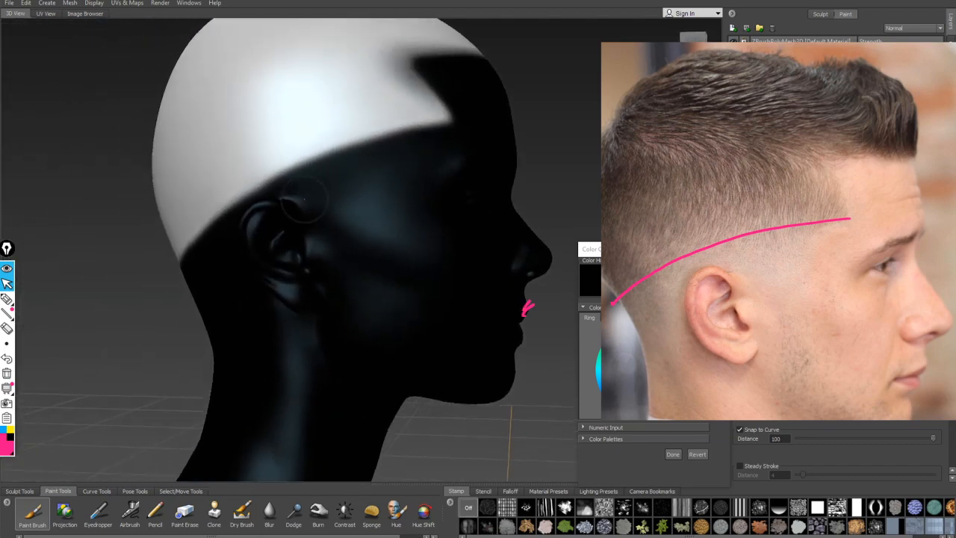
alt+drag(290, 214, 294, 195)
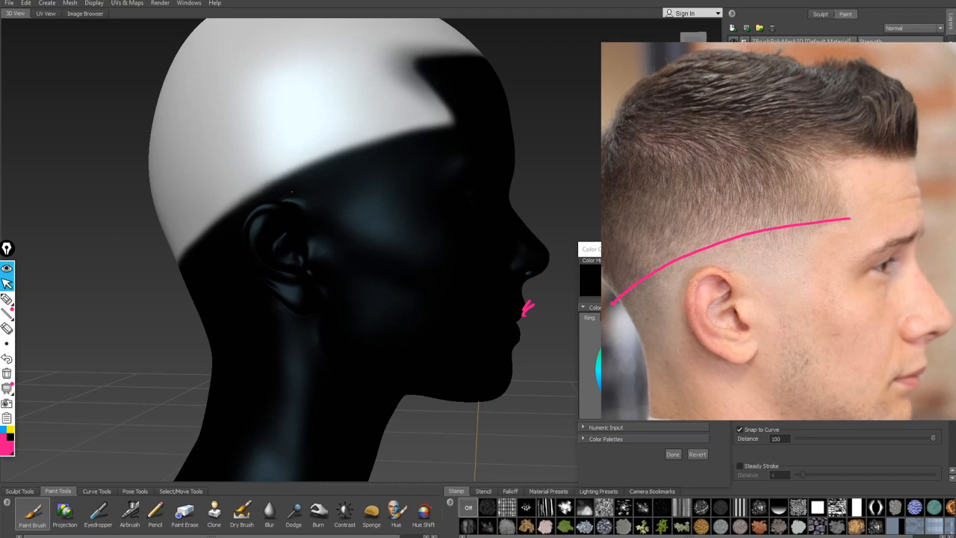
alt+drag(233, 218, 221, 233)
alt+middle_drag(220, 232, 325, 227)
alt+drag(325, 228, 67, 312)
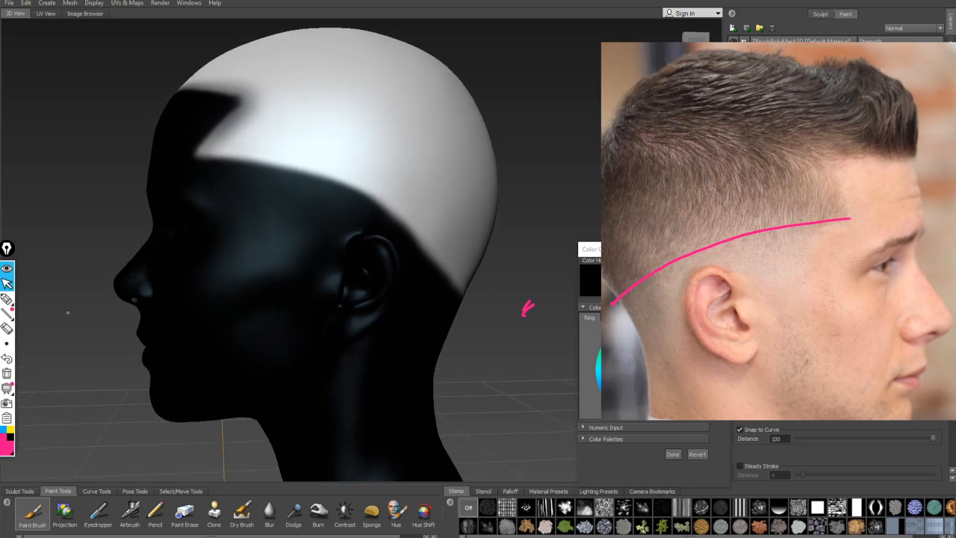
Step: Refine the FadeLV2 edge from the temple to above the ear with Paint Erase at strength 100
click(185, 514)
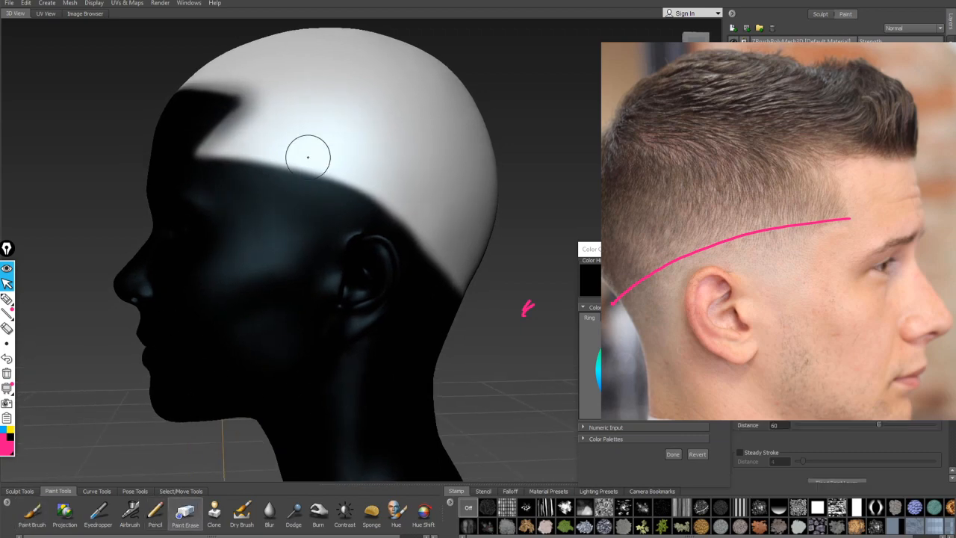
alt+drag(346, 180, 305, 178)
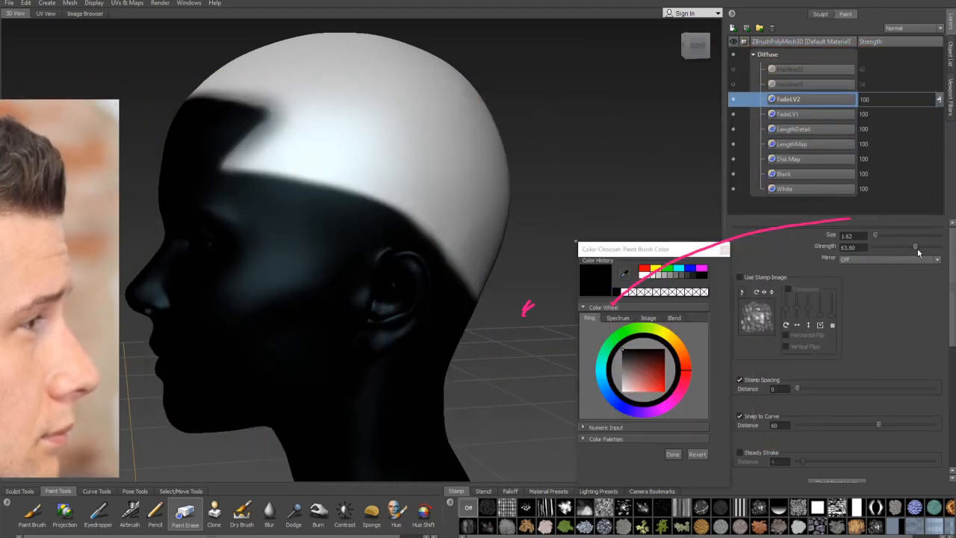
alt+drag(316, 162, 275, 157)
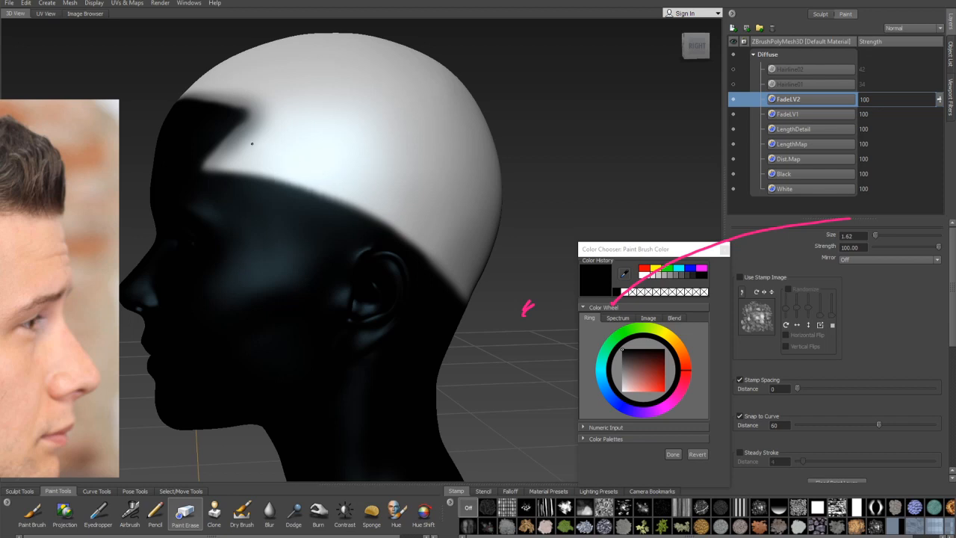
mouse_move(430, 218)
alt+mouse_down()
mouse_move(312, 197)
mouse_move(448, 198)
mouse_move(15, 192)
mouse_move(387, 199)
alt+mouse_up()
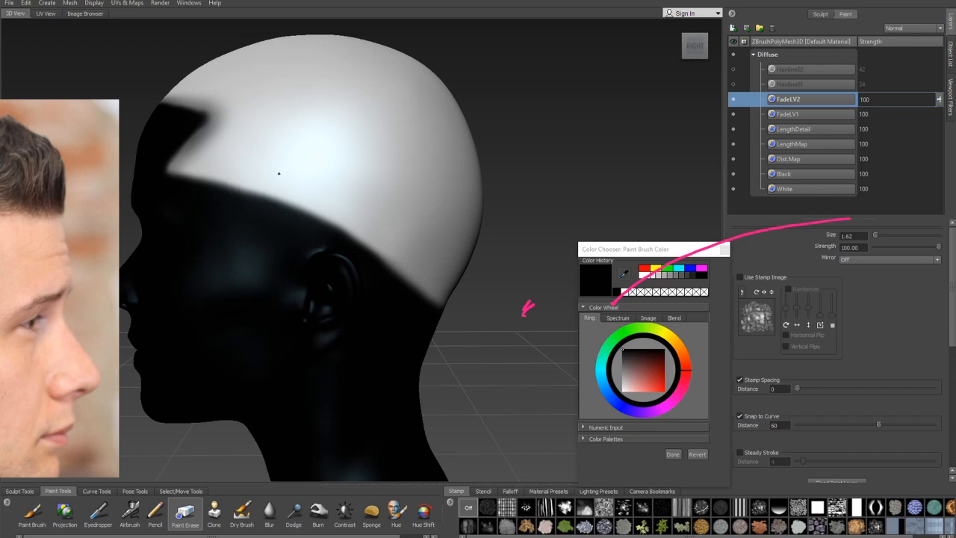
mouse_move(346, 199)
alt+mouse_down()
mouse_move(363, 214)
mouse_move(418, 202)
mouse_move(261, 201)
mouse_move(306, 194)
mouse_move(331, 207)
mouse_move(494, 219)
mouse_move(195, 209)
mouse_move(482, 211)
alt+mouse_up()
alt+right_drag(482, 211, 514, 167)
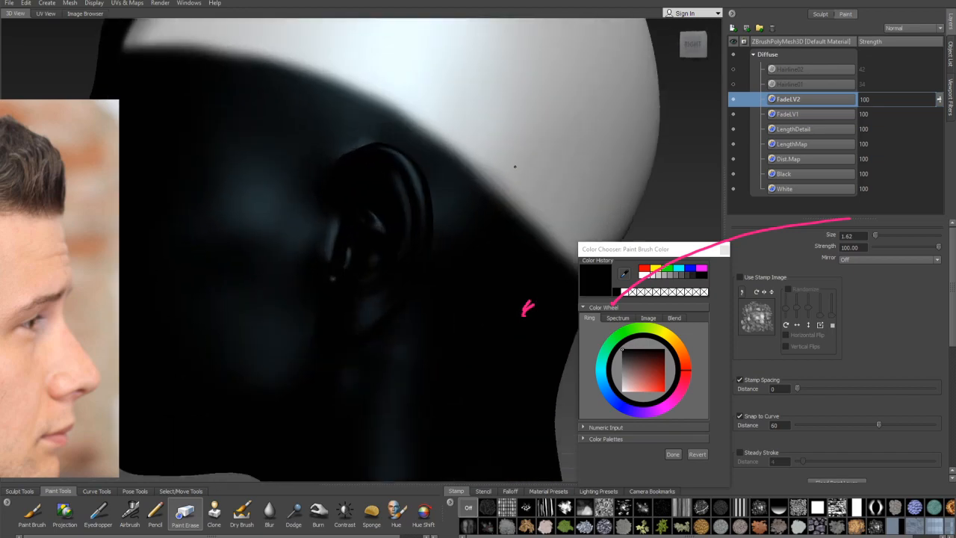
alt+drag(515, 167, 453, 178)
alt+right_drag(454, 179, 449, 184)
mouse_move(172, 175)
alt+mouse_down()
mouse_move(369, 181)
mouse_move(299, 172)
mouse_move(172, 168)
mouse_move(415, 187)
mouse_move(454, 175)
mouse_move(446, 178)
alt+mouse_up()
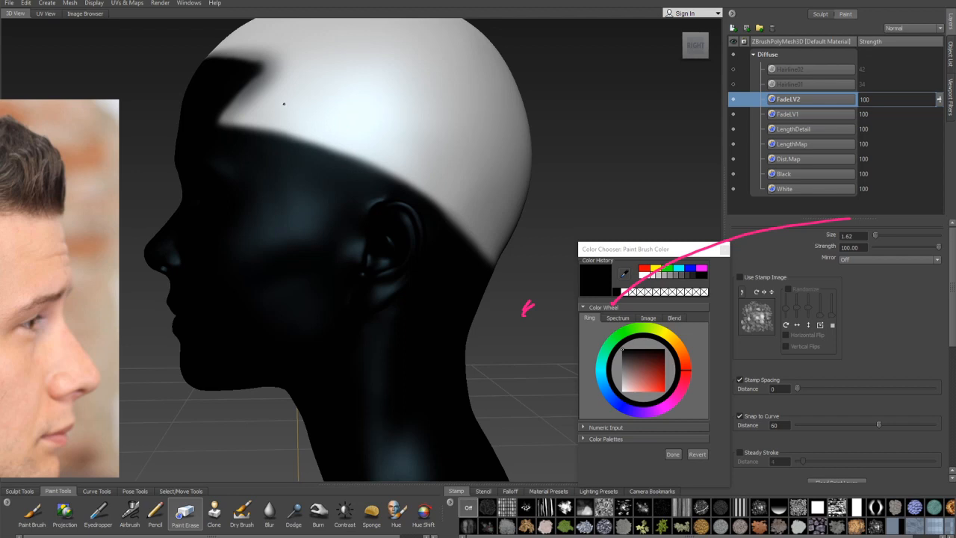
Step: Clean up the FadeLV2 edge behind the ear towards the nape with Paint Erase, undoing one unwanted stroke
alt+drag(353, 127, 265, 172)
alt+middle_drag(391, 210, 240, 200)
scroll(306, 196, down, 2)
alt+drag(293, 199, 341, 277)
key(ctrl+z)
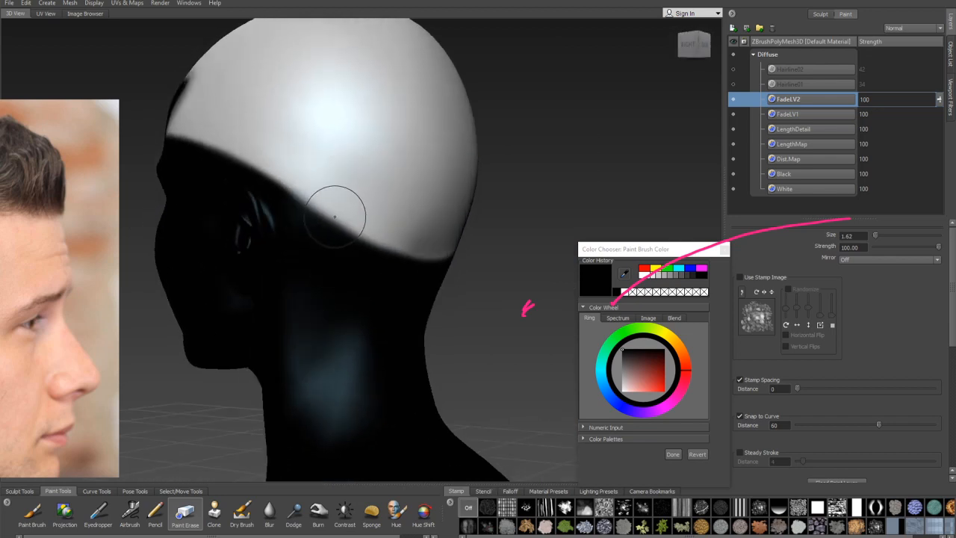
mouse_move(357, 217)
alt+mouse_down()
mouse_move(306, 210)
mouse_move(334, 203)
alt+mouse_up()
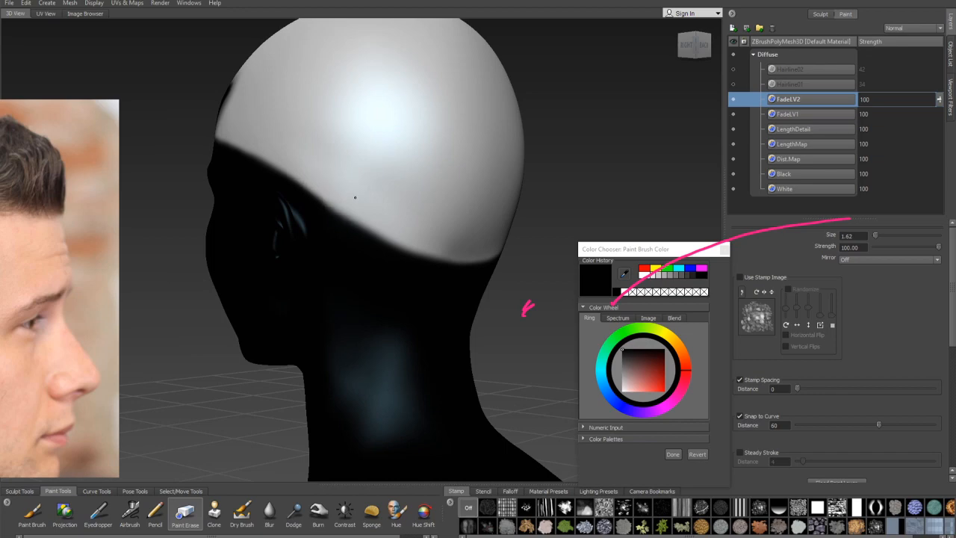
alt+drag(413, 206, 451, 171)
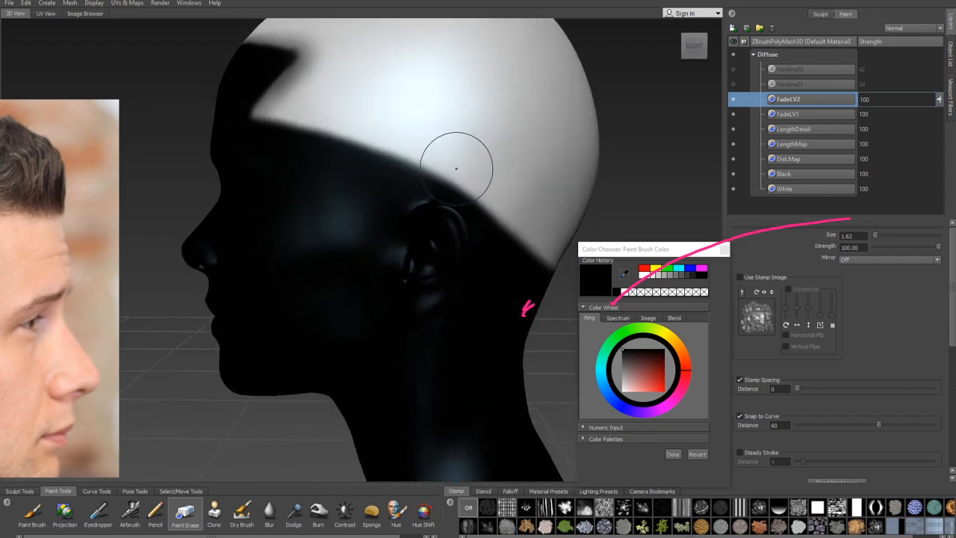
Step: Duplicate the FadeLV2 layer and rename the copy FadeLV3
right_click(795, 101)
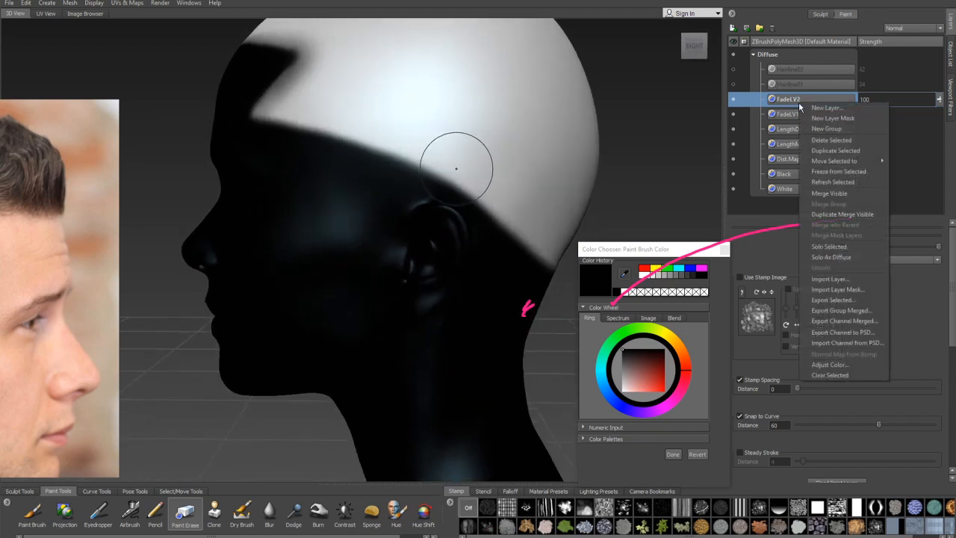
click(849, 152)
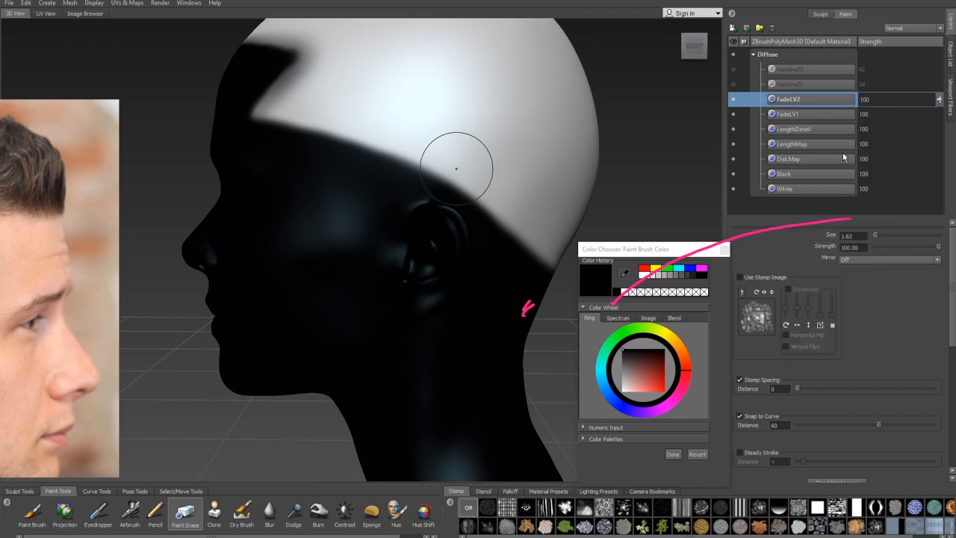
double_click(829, 101)
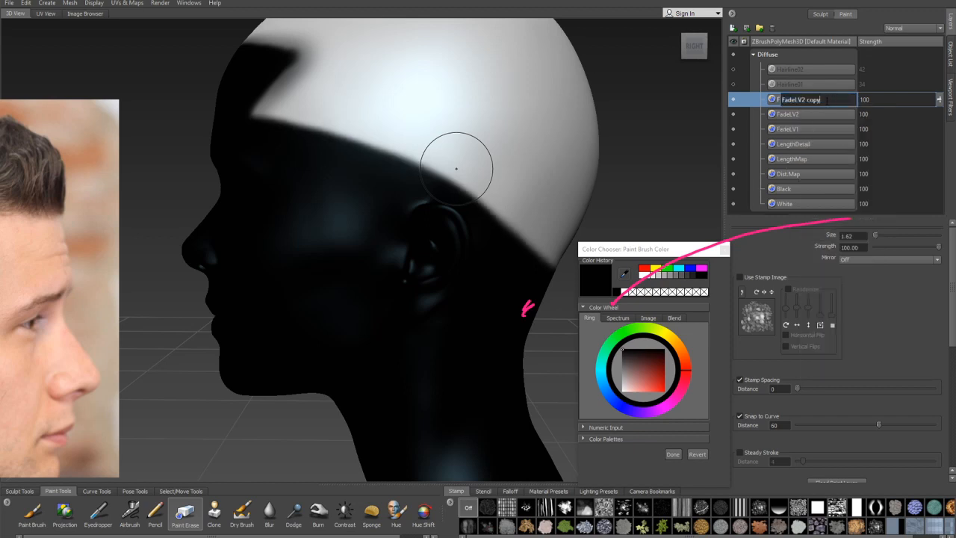
key(BackSpace)
key(BackSpace)
key(BackSpace)
key(BackSpace)
key(BackSpace)
key(BackSpace)
text(3)
key(Return)
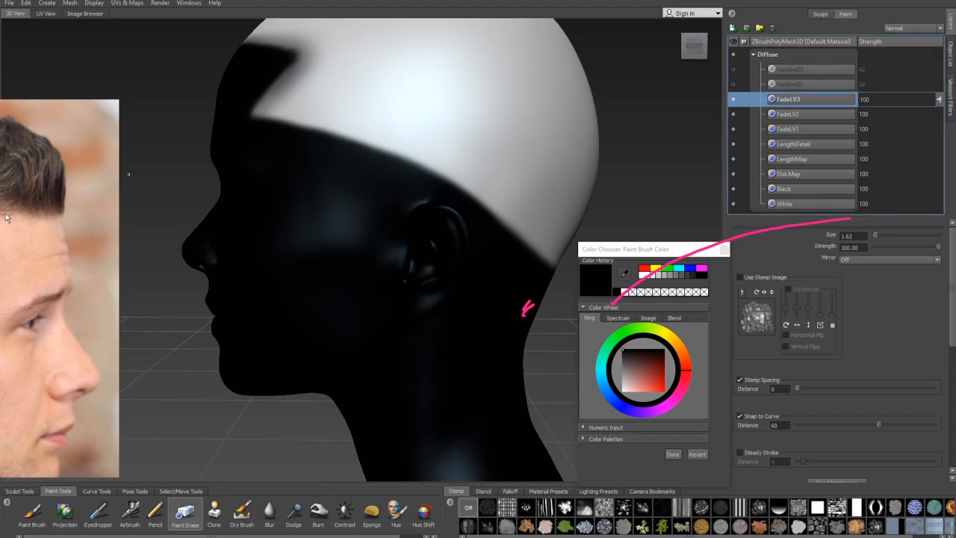
Step: Compare the haircut reference photo with the head's profile, marking the next fade level and clearing the annotations before moving the photo aside
alt+drag(128, 196, 677, 194)
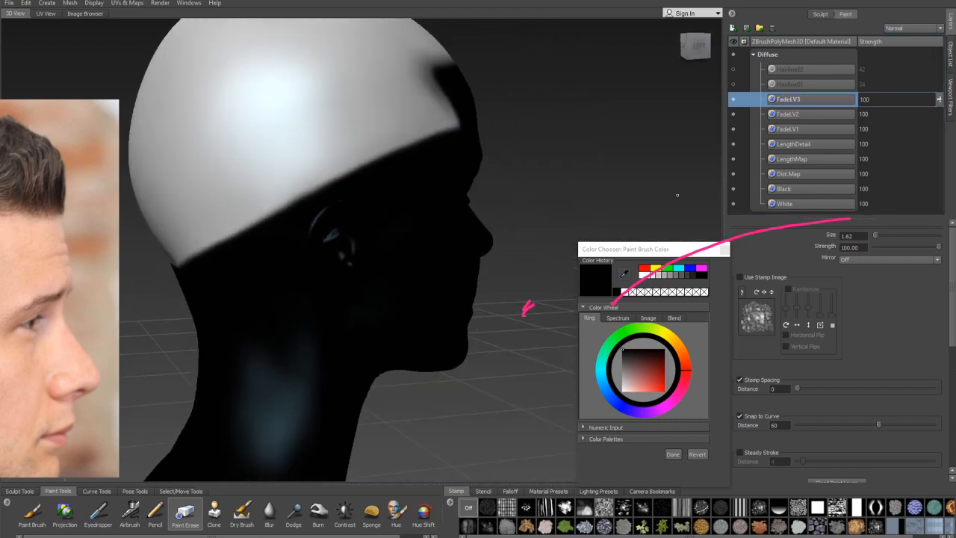
drag(19, 274, 736, 226)
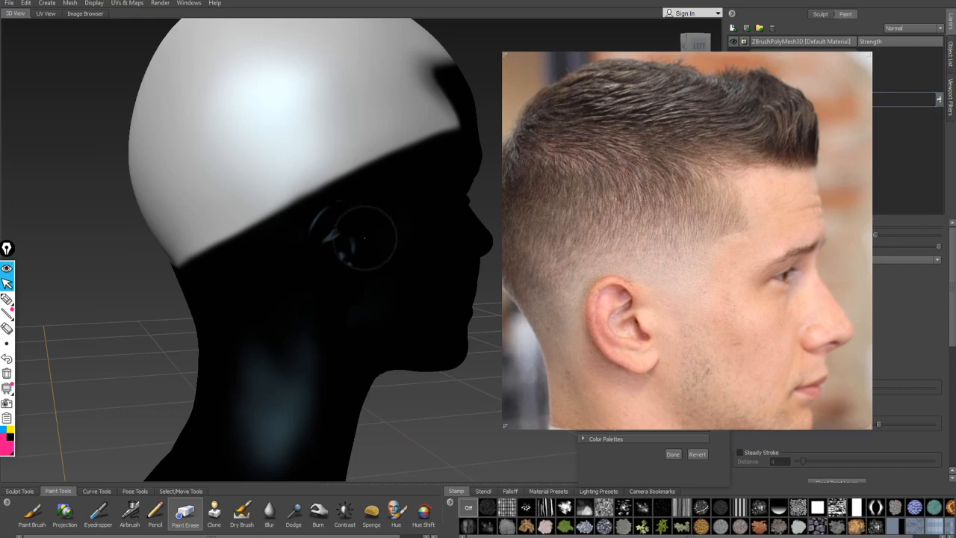
alt+drag(364, 237, 341, 238)
alt+middle_drag(342, 239, 305, 227)
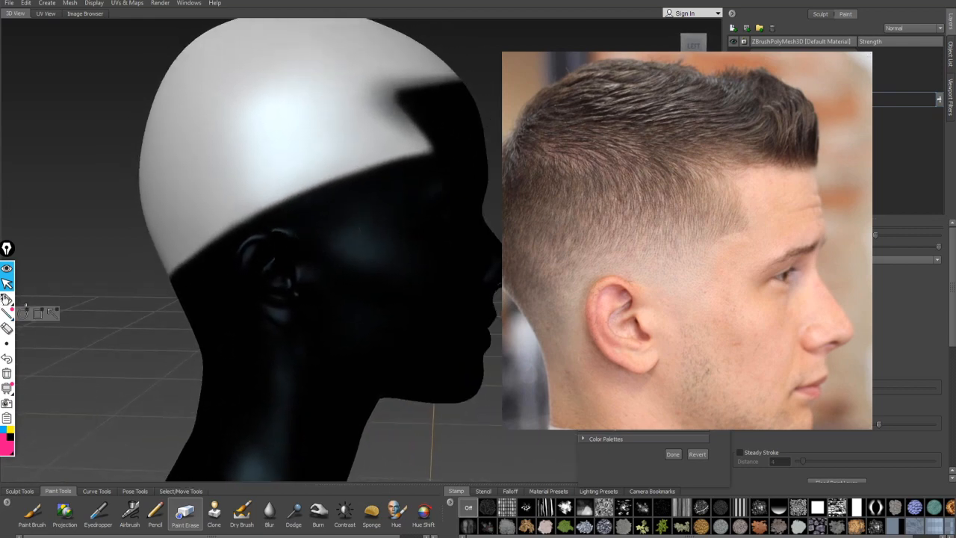
click(7, 297)
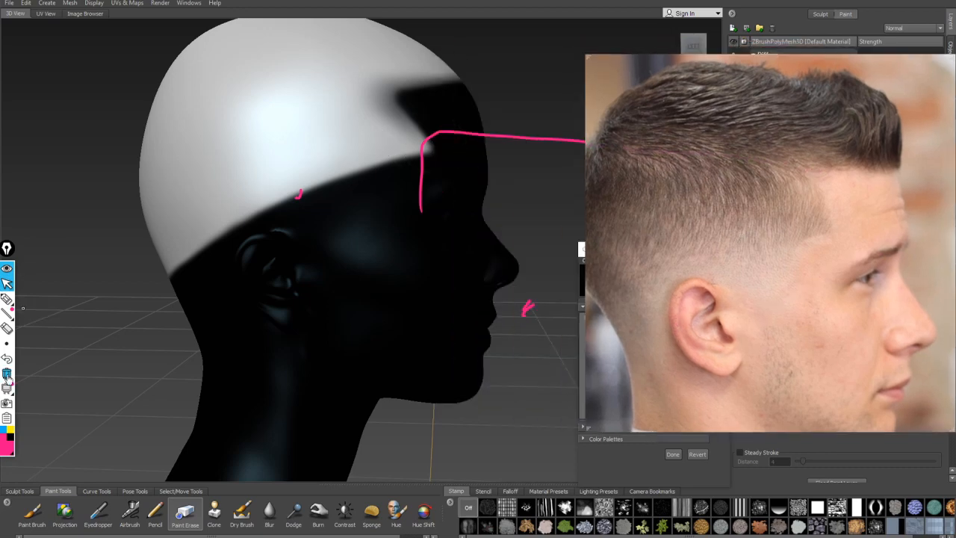
click(7, 375)
drag(710, 223, 0, 246)
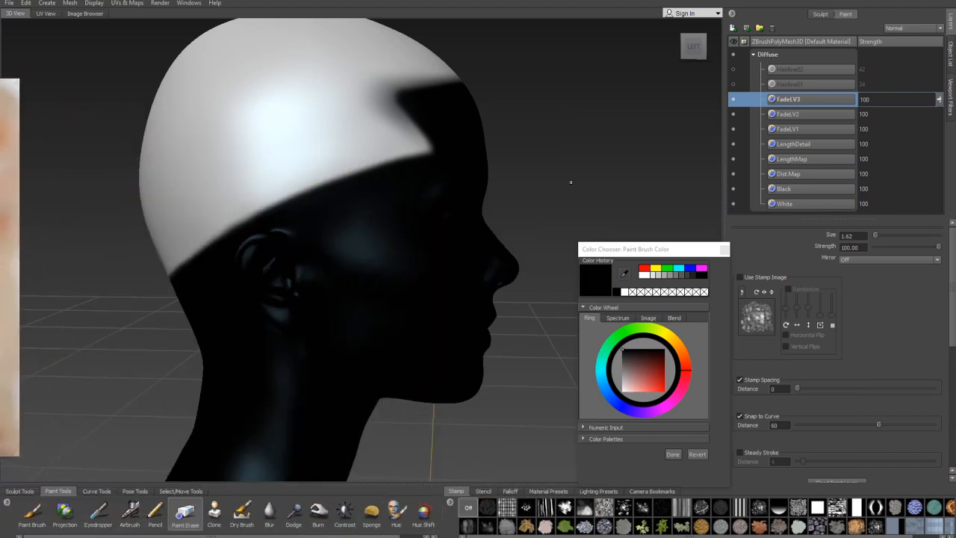
Step: Paint a horizontal black band on FadeLV3 around the sides of the head above the temples, undoing the unwanted strokes
alt+middle_drag(62, 435, 123, 450)
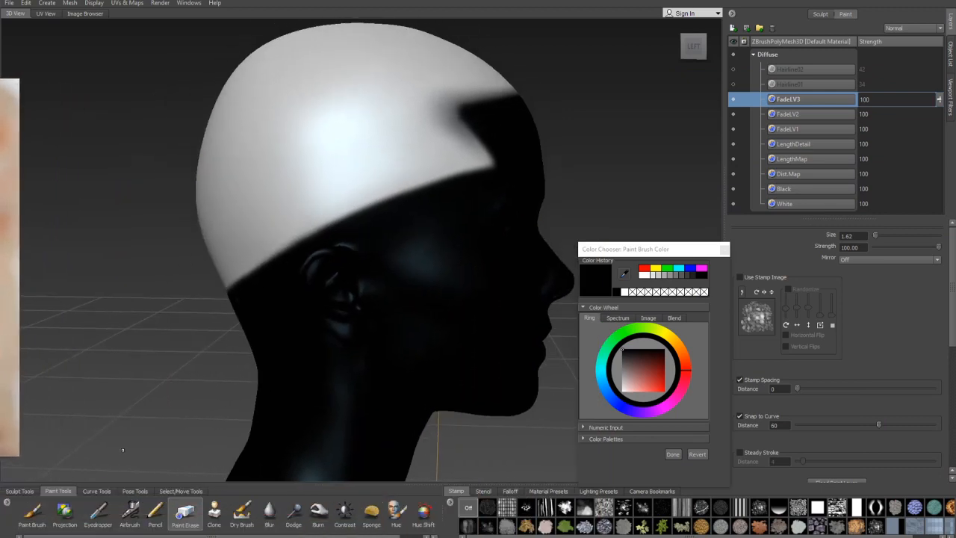
click(32, 514)
mouse_move(305, 209)
alt+mouse_down()
mouse_move(384, 213)
mouse_move(421, 198)
mouse_move(450, 224)
mouse_move(363, 256)
mouse_move(385, 270)
mouse_move(295, 296)
mouse_move(385, 250)
mouse_move(397, 221)
mouse_move(478, 232)
mouse_move(487, 224)
mouse_move(315, 233)
mouse_move(221, 224)
mouse_move(376, 236)
mouse_move(495, 227)
mouse_move(344, 216)
mouse_move(446, 190)
alt+mouse_up()
key(ctrl+z)
key(ctrl+z)
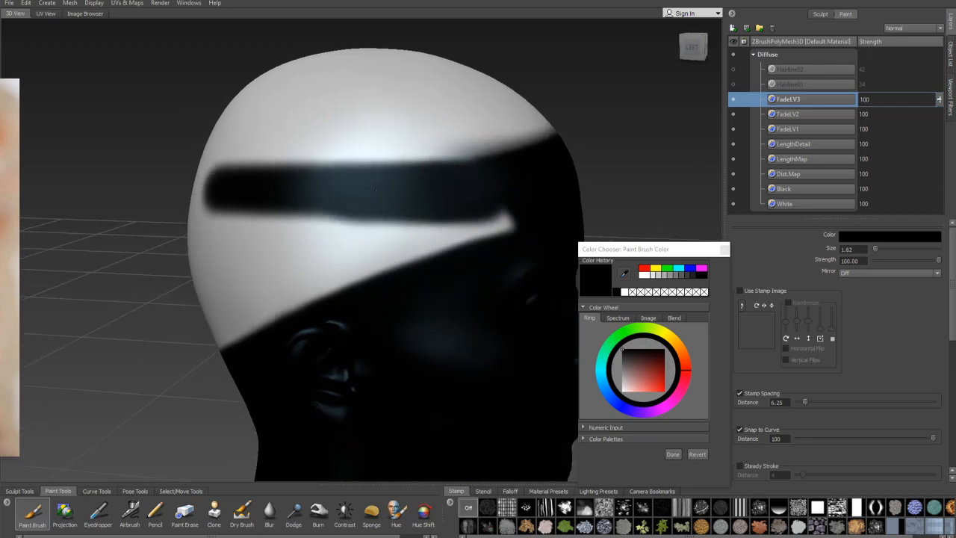
mouse_move(375, 188)
mouse_down()
mouse_move(258, 186)
mouse_move(336, 224)
mouse_move(420, 226)
mouse_move(336, 231)
mouse_move(313, 208)
mouse_up()
mouse_move(287, 203)
mouse_down()
mouse_move(263, 204)
mouse_move(304, 188)
mouse_move(448, 190)
mouse_move(271, 183)
mouse_up()
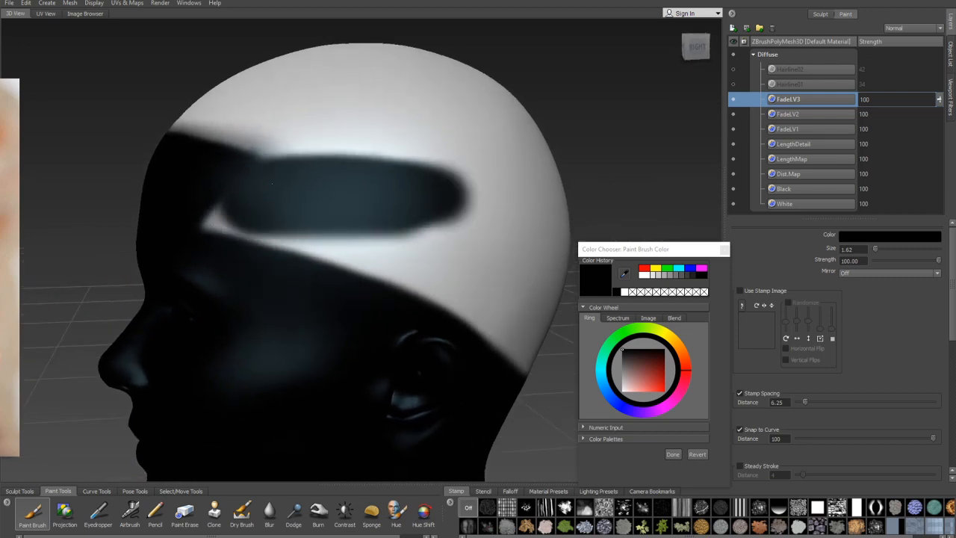
mouse_move(327, 191)
mouse_down()
mouse_move(508, 187)
mouse_move(463, 180)
mouse_move(415, 192)
mouse_up()
mouse_move(355, 193)
mouse_down()
mouse_move(478, 156)
mouse_move(536, 175)
mouse_move(370, 153)
mouse_move(477, 177)
mouse_move(521, 169)
mouse_move(301, 192)
mouse_move(280, 209)
mouse_up()
mouse_move(171, 213)
mouse_down()
mouse_move(321, 213)
mouse_move(246, 203)
mouse_move(445, 198)
mouse_up()
Step: Fill the gap between the upper band and the lower fade area with black on FadeLV3
alt+drag(444, 198, 307, 210)
mouse_move(306, 211)
mouse_down()
mouse_move(344, 210)
mouse_move(288, 209)
mouse_move(460, 195)
mouse_move(217, 193)
mouse_move(212, 204)
mouse_move(448, 187)
mouse_move(341, 177)
mouse_move(221, 192)
mouse_move(272, 194)
mouse_up()
mouse_move(448, 209)
mouse_down()
mouse_move(504, 235)
mouse_move(306, 227)
mouse_move(226, 245)
mouse_move(330, 262)
mouse_move(374, 287)
mouse_up()
mouse_move(347, 198)
mouse_down()
mouse_move(327, 351)
mouse_move(264, 399)
mouse_move(351, 314)
mouse_move(411, 276)
mouse_move(448, 272)
mouse_move(432, 306)
mouse_move(388, 179)
mouse_move(366, 350)
mouse_move(376, 236)
mouse_move(332, 314)
mouse_move(306, 179)
mouse_move(278, 328)
mouse_move(367, 341)
mouse_up()
mouse_move(296, 326)
alt+mouse_down()
mouse_move(412, 290)
mouse_move(418, 313)
mouse_move(407, 224)
mouse_move(419, 164)
mouse_move(351, 277)
mouse_move(397, 288)
mouse_move(290, 224)
mouse_move(206, 197)
alt+mouse_up()
mouse_move(225, 265)
alt+mouse_down()
mouse_move(348, 271)
mouse_move(255, 257)
alt+mouse_up()
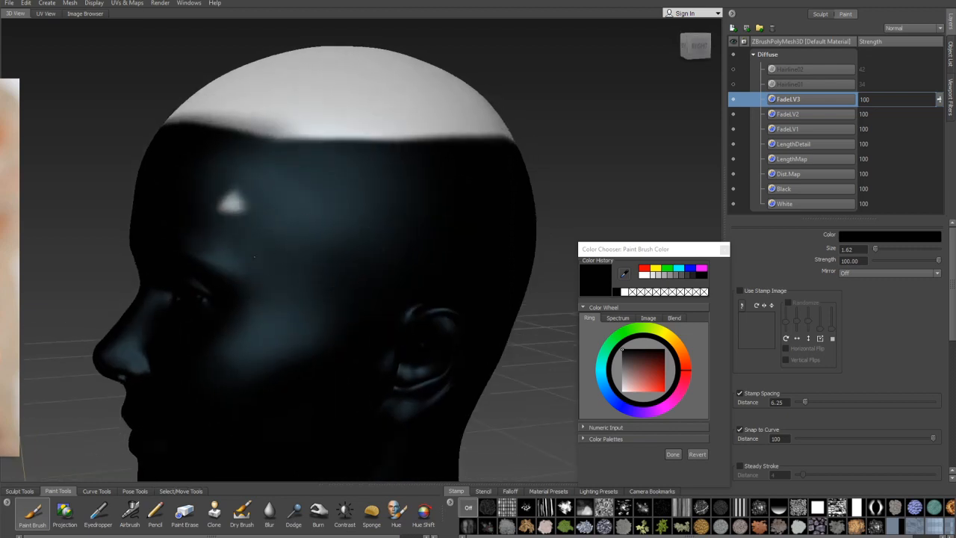
mouse_move(191, 206)
alt+mouse_down()
mouse_move(203, 240)
mouse_move(510, 246)
mouse_move(505, 254)
alt+mouse_up()
Step: Refine the upper edge of the FadeLV3 black area from the forehead along the side with Paint Erase
click(184, 513)
mouse_move(355, 147)
alt+mouse_down()
mouse_move(396, 149)
mouse_move(323, 146)
mouse_move(328, 138)
alt+mouse_up()
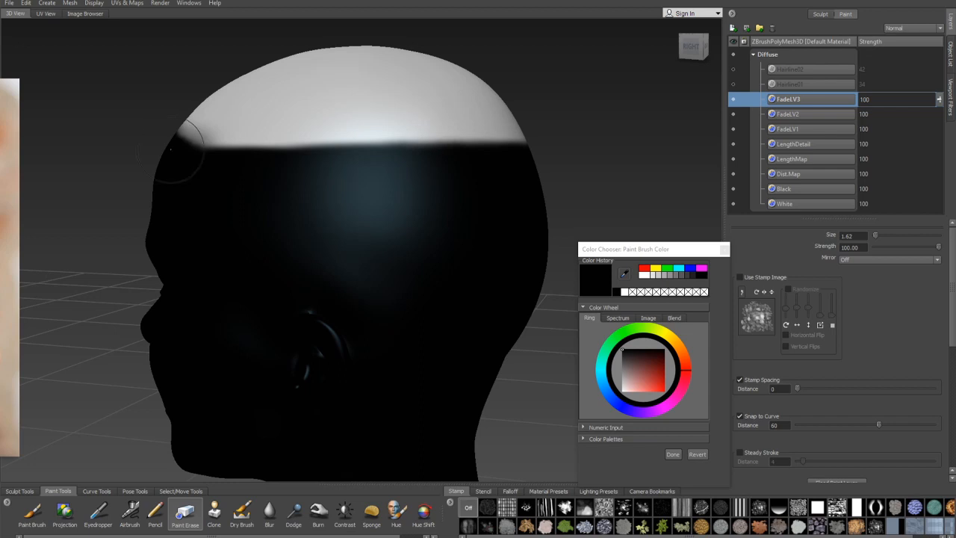
alt+drag(183, 142, 456, 195)
alt+right_drag(455, 196, 538, 164)
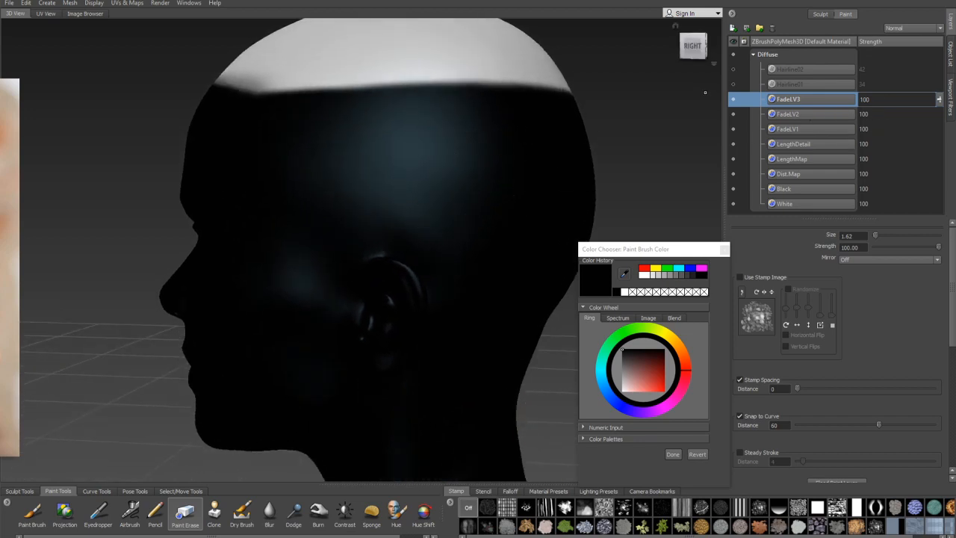
Step: Hide FadeLV3 and set the visible FadeLV2 layer's strength to 70
click(732, 114)
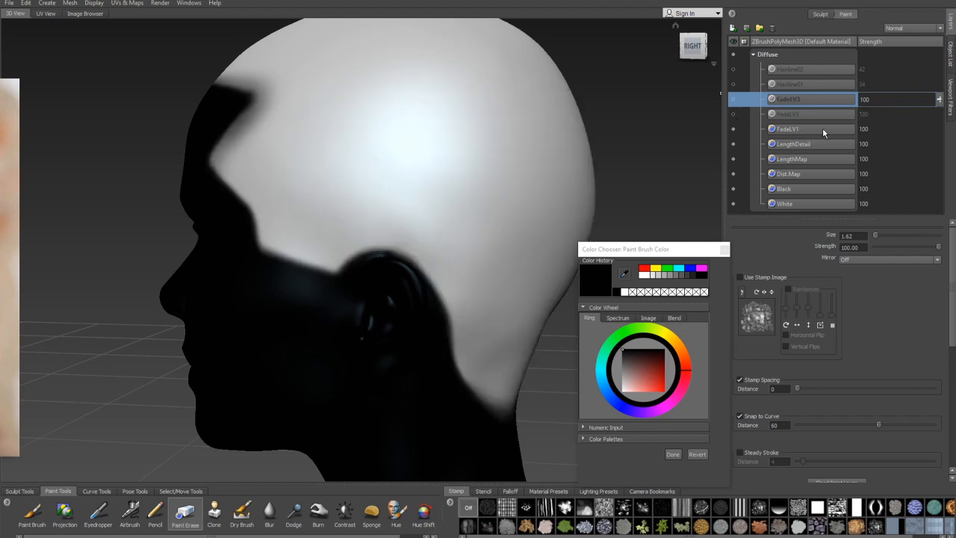
click(879, 130)
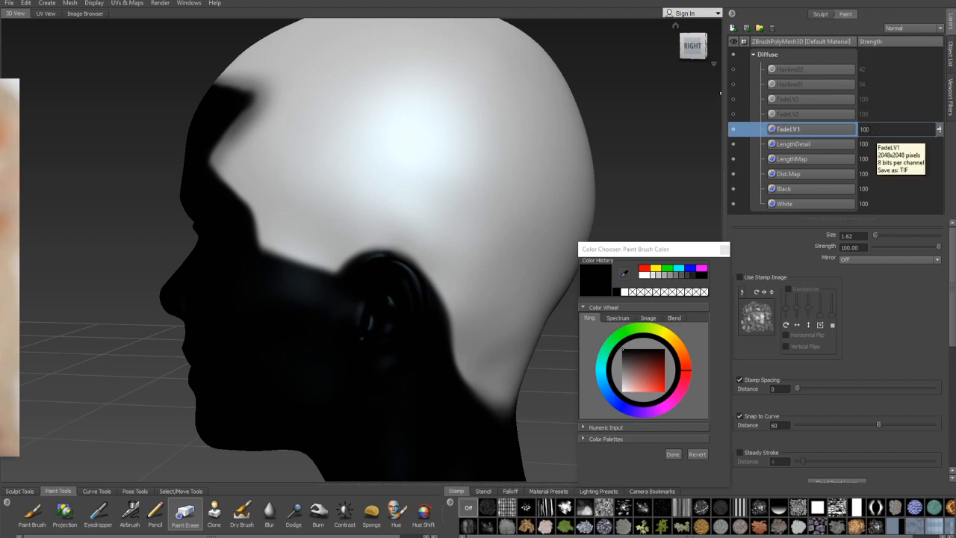
click(733, 114)
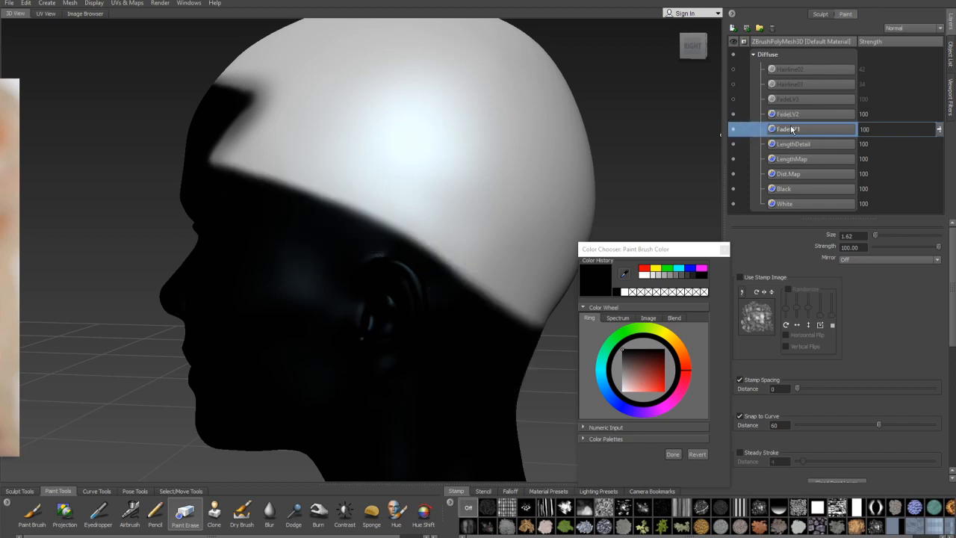
click(830, 118)
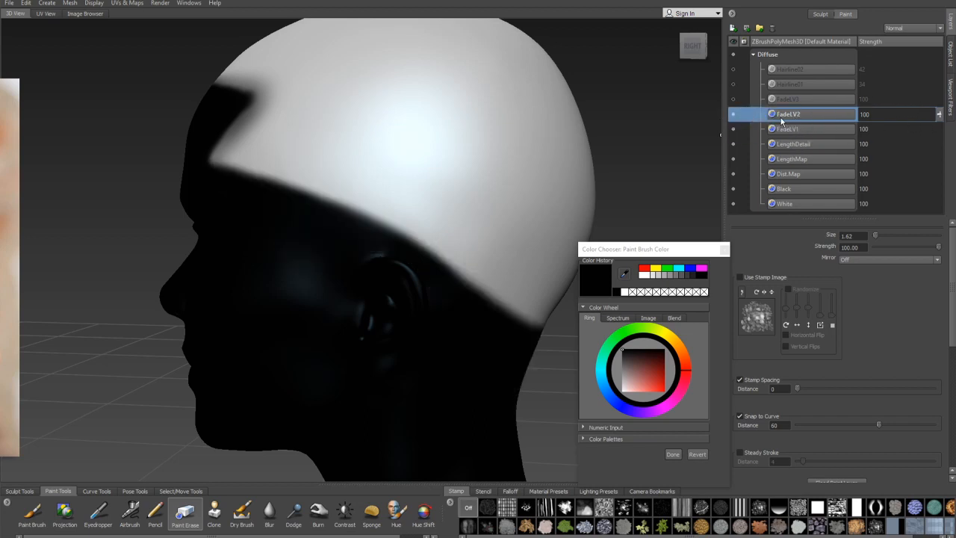
drag(941, 121, 938, 129)
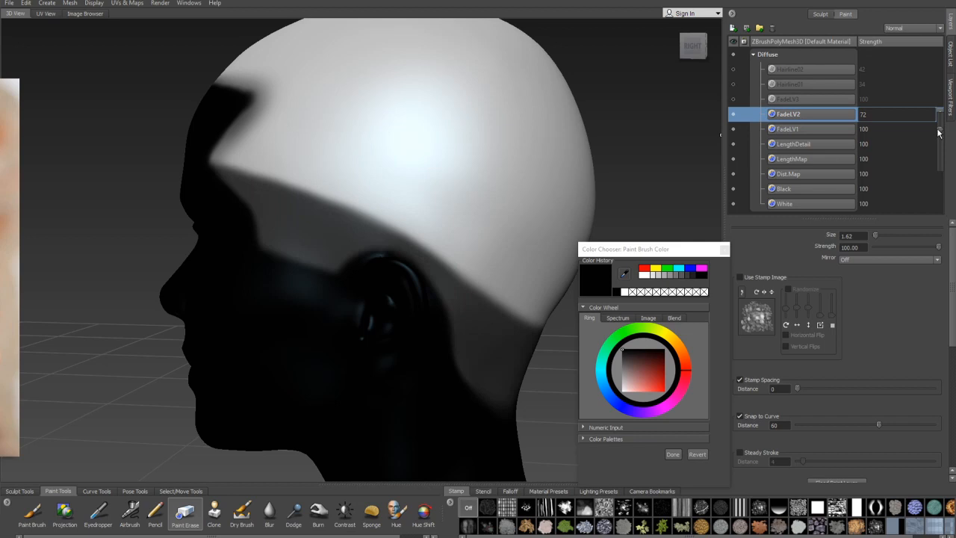
text(70)
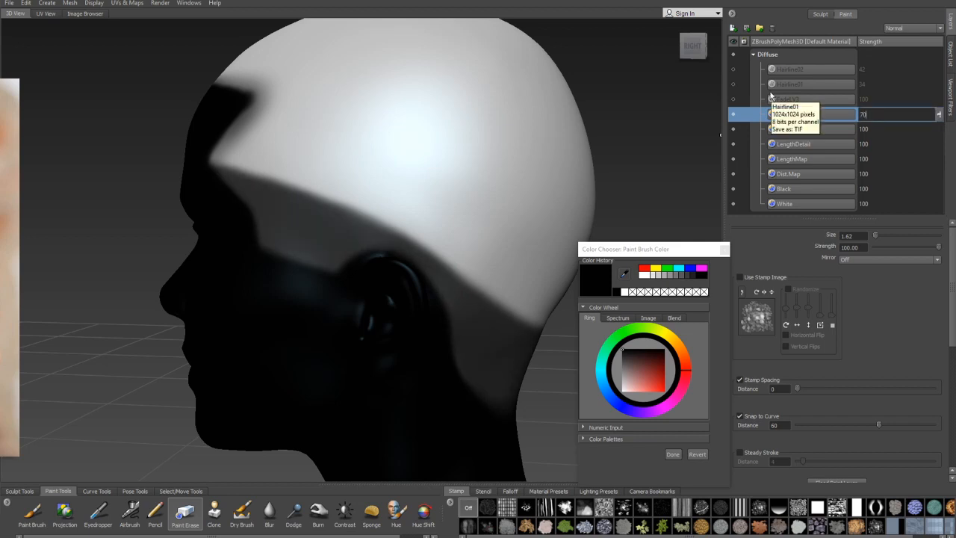
Step: Show the FadeLV3 layer again, try its strength at 50, and settle on a strength of 40
click(732, 99)
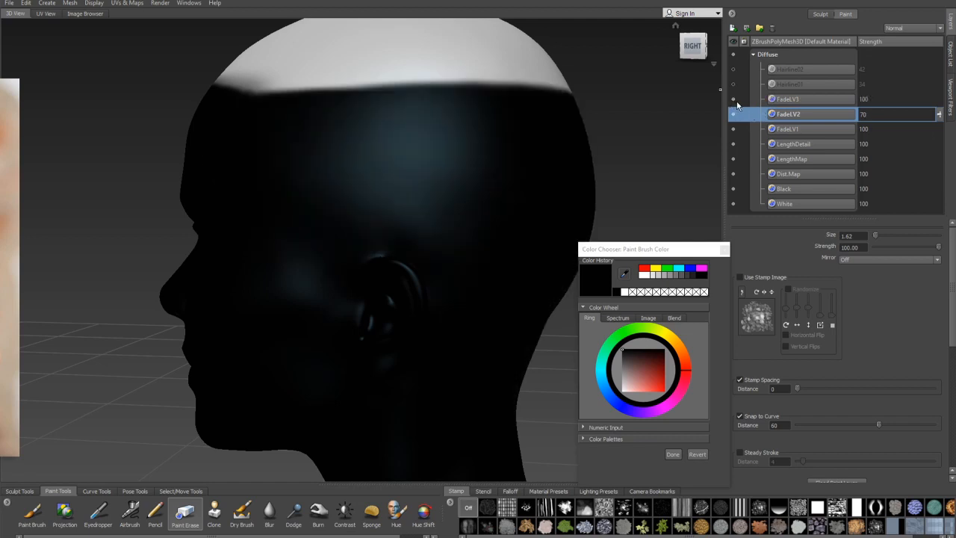
click(887, 101)
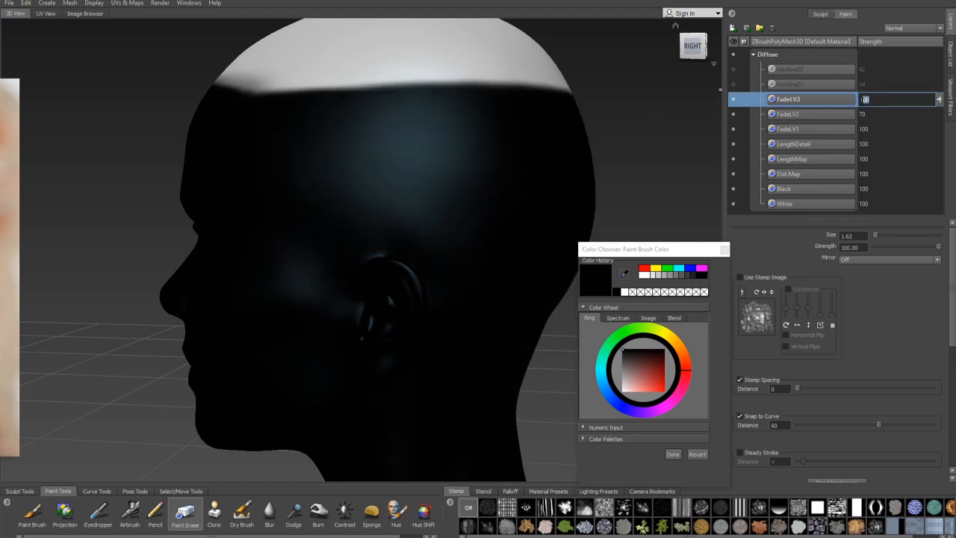
mouse_move(803, 69)
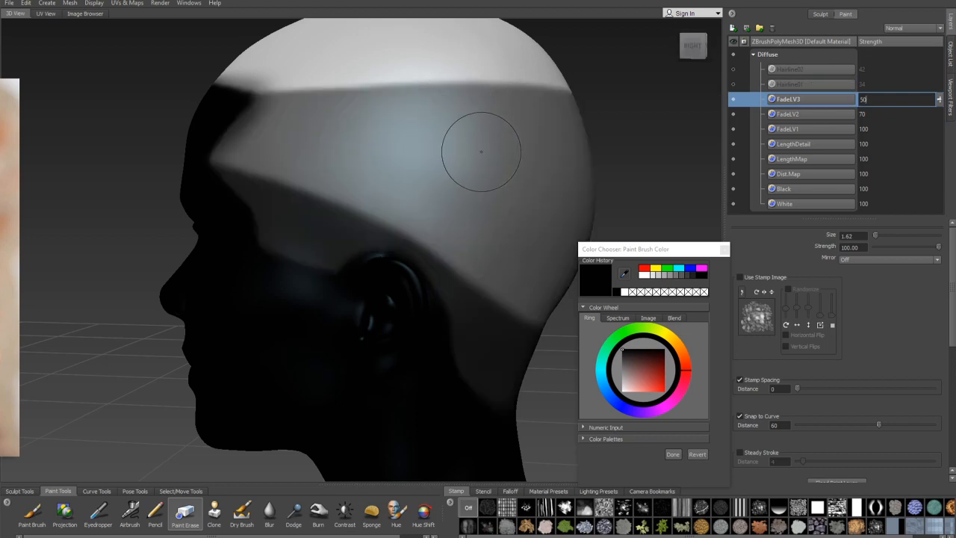
alt+drag(481, 151, 538, 193)
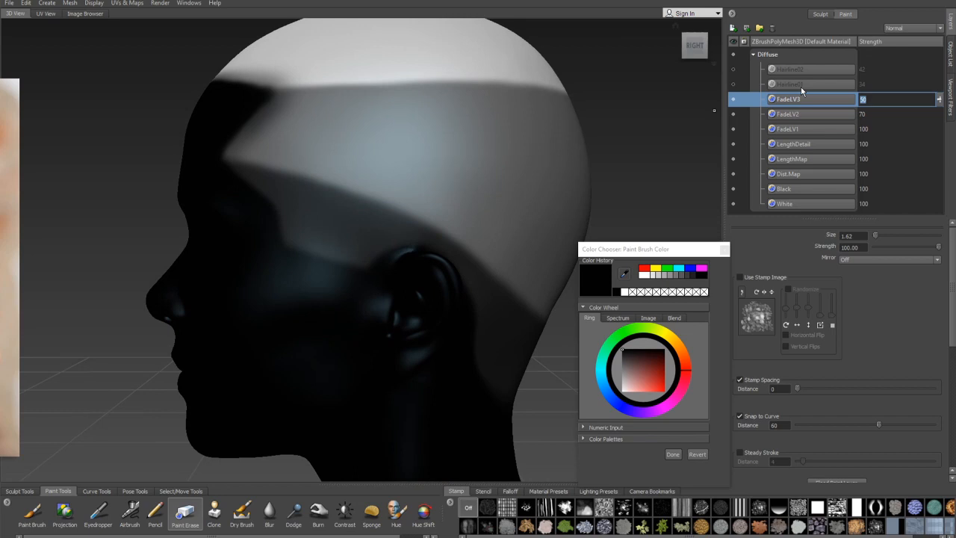
text(40)
key(Return)
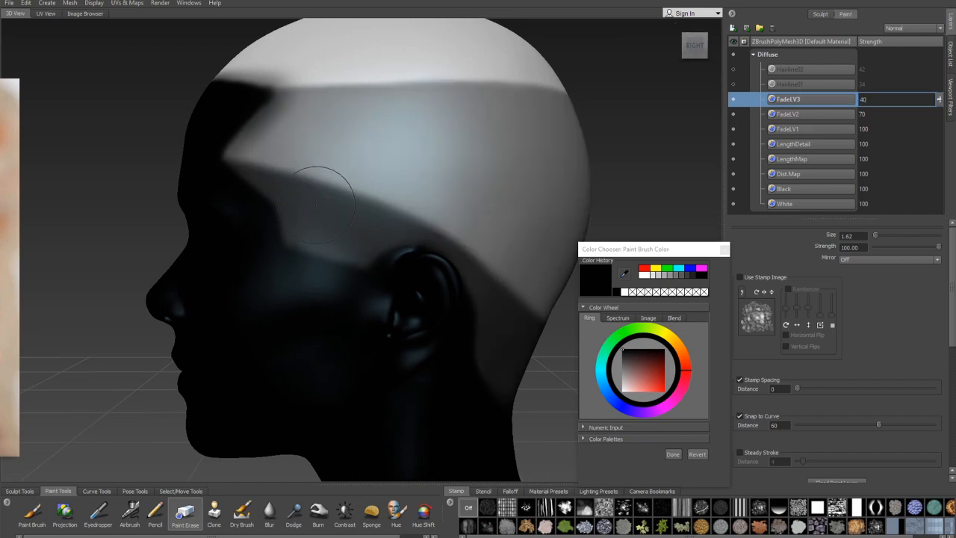
mouse_move(324, 184)
alt+mouse_down()
mouse_move(341, 179)
mouse_move(390, 209)
mouse_move(384, 220)
mouse_move(389, 203)
alt+mouse_up()
Step: Set the FadeLV2 layer's strength to 60
click(876, 113)
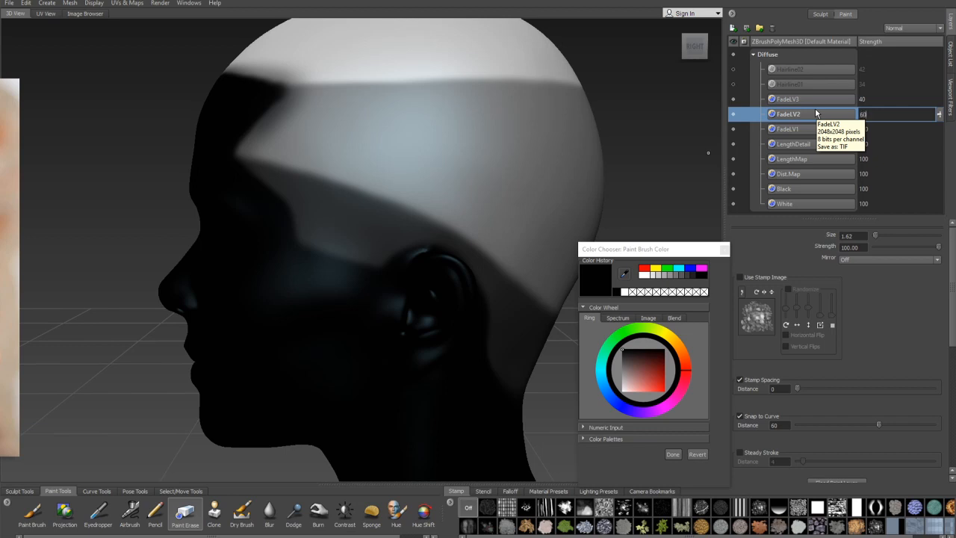
text(60)
key(Return)
alt+middle_drag(372, 202, 383, 187)
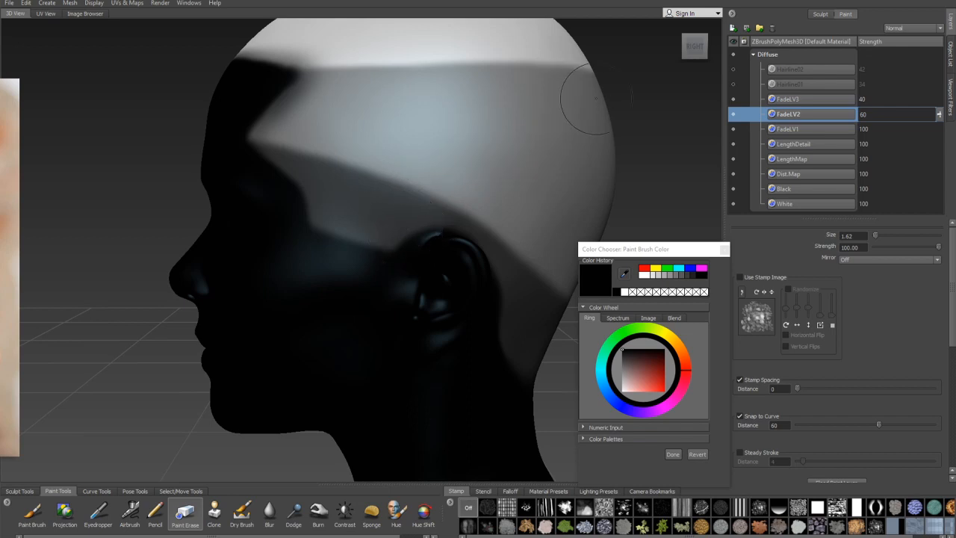
Step: Toggle FadeLV1 off and on to check its effect, and set its strength to 90
click(737, 133)
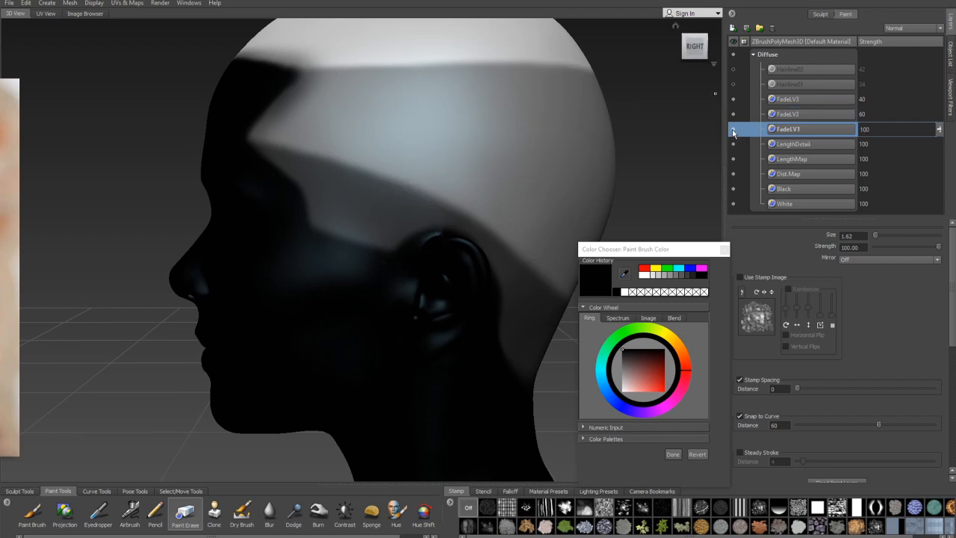
click(734, 133)
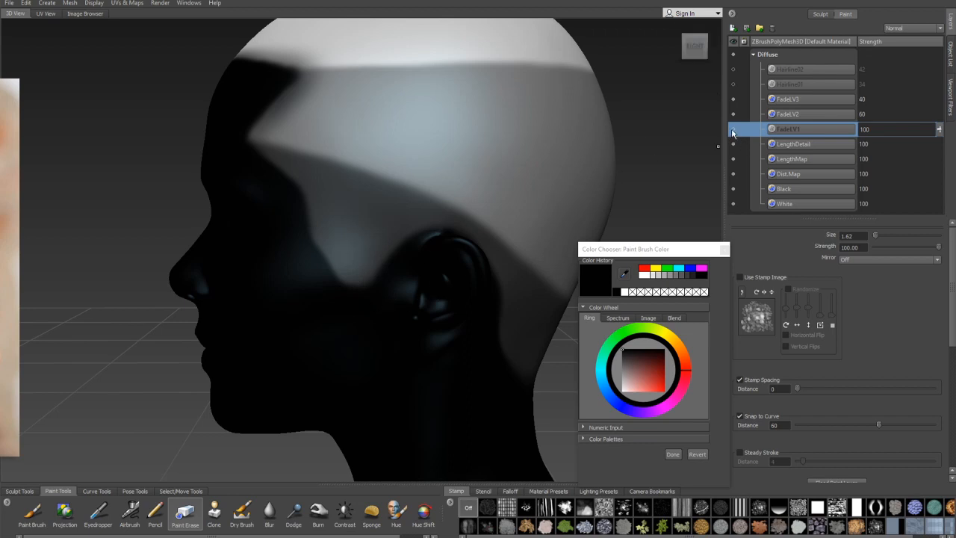
click(733, 132)
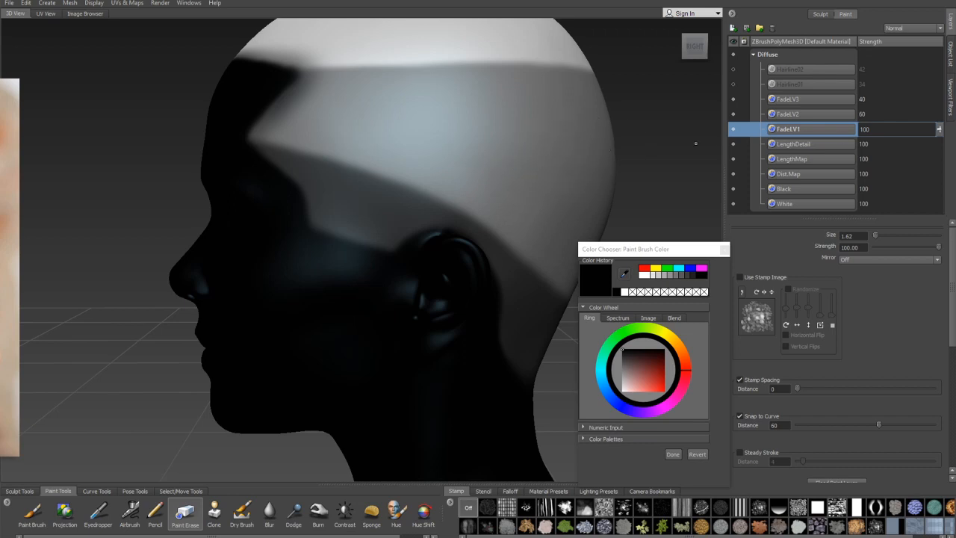
click(883, 130)
drag(878, 132, 809, 129)
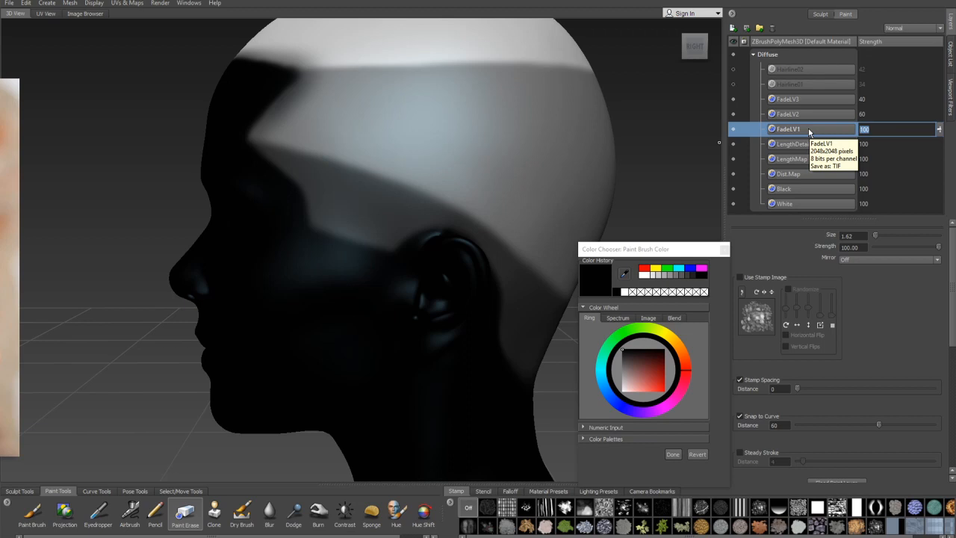
text(8)
key(BackSpace)
key(BackSpace)
alt+drag(411, 263, 415, 210)
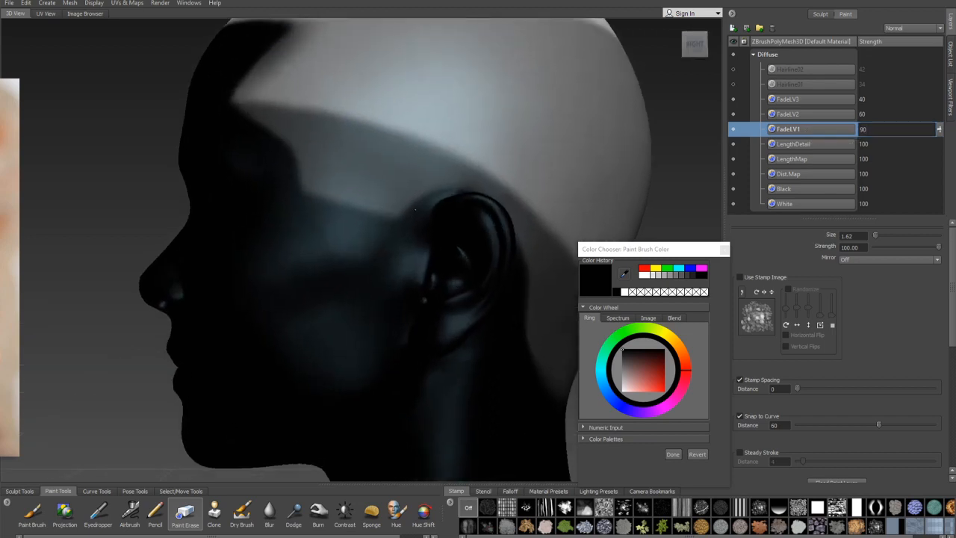
Step: Try a strength of 85 on FadeLV1 and return it to 90
click(879, 130)
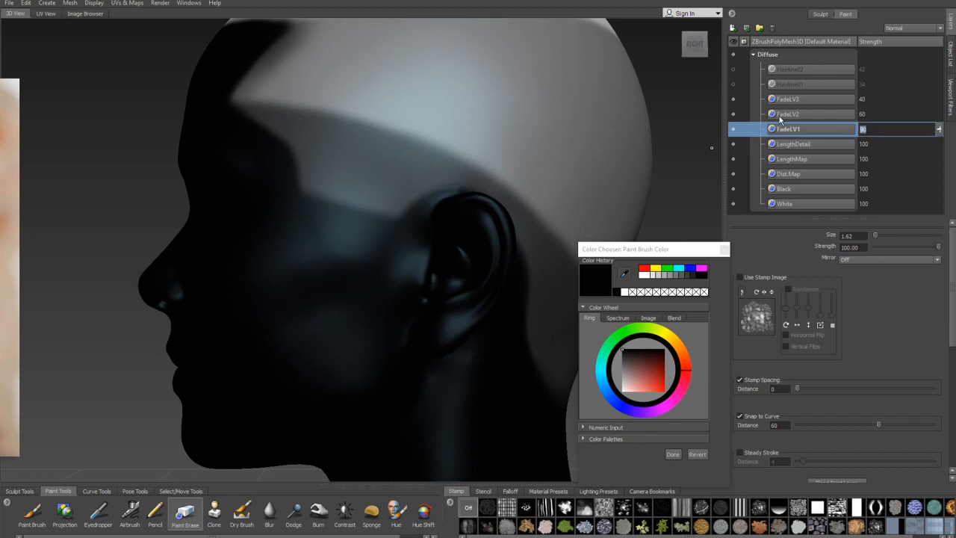
text(85)
key(BackSpace)
mouse_move(410, 117)
alt+mouse_down()
mouse_move(441, 171)
mouse_move(498, 150)
alt+mouse_up()
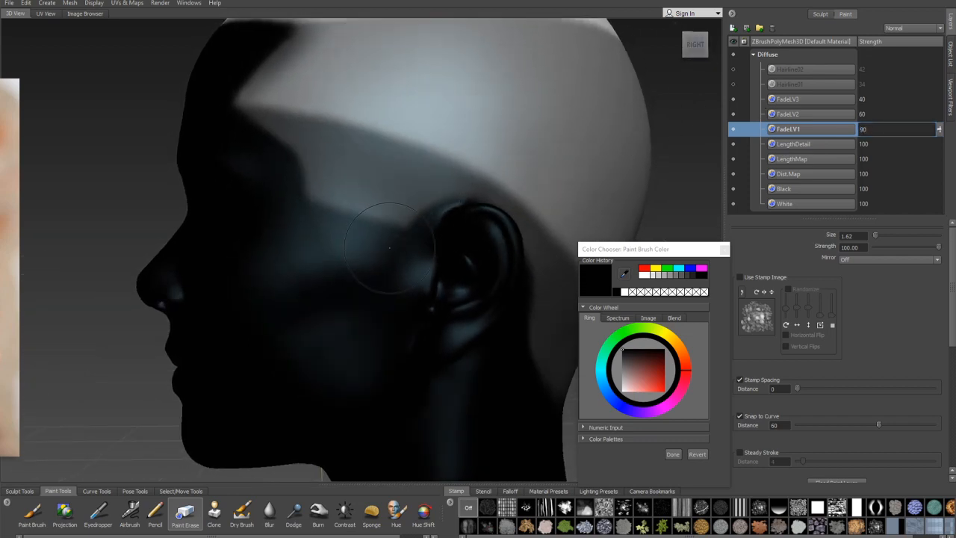
alt+drag(403, 265, 418, 224)
alt+right_drag(418, 224, 459, 206)
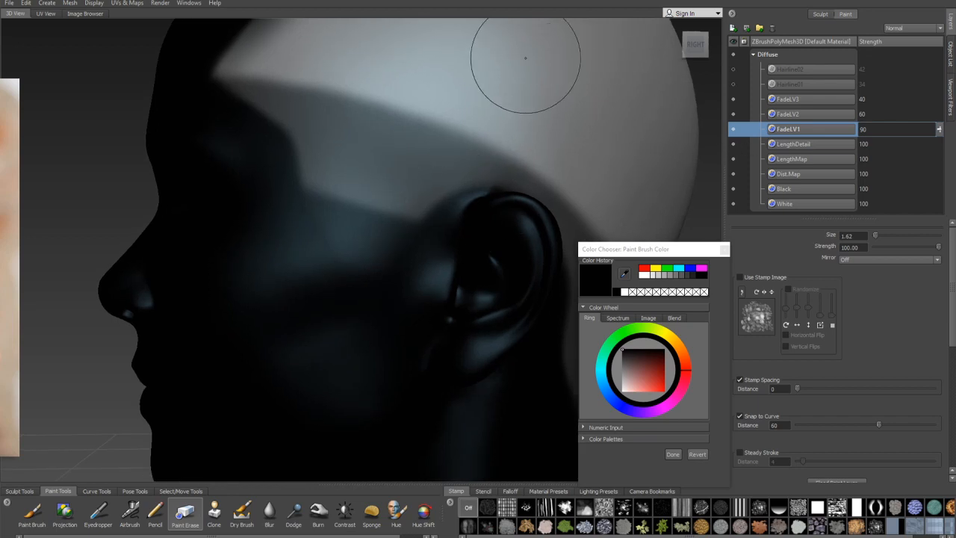
Step: Create a 2048 diffuse paint layer named LV0 directly above LengthDetail
click(731, 29)
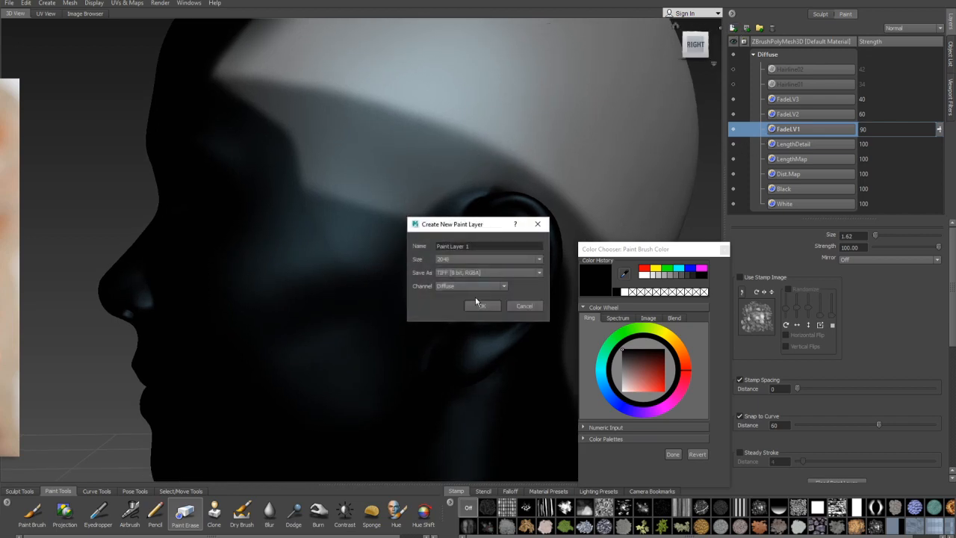
click(524, 307)
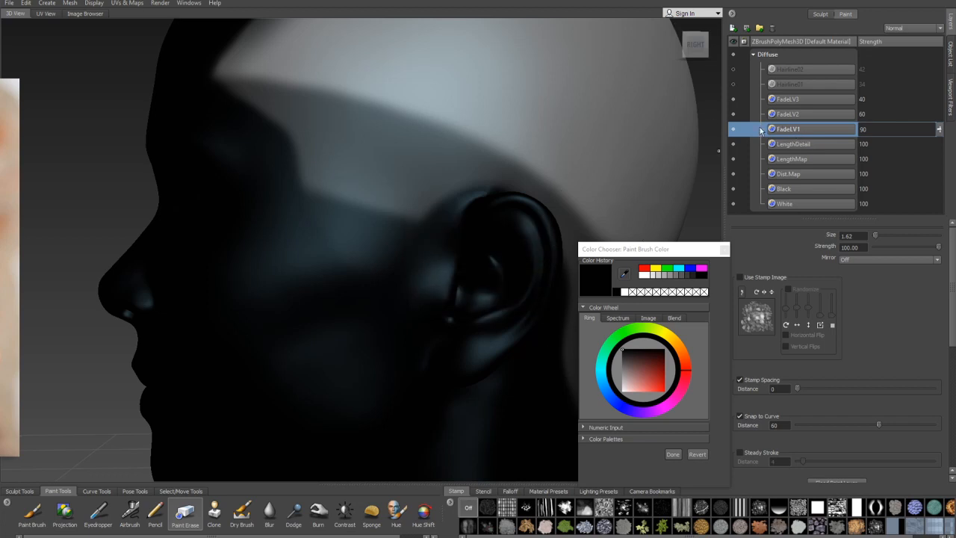
click(802, 144)
click(731, 28)
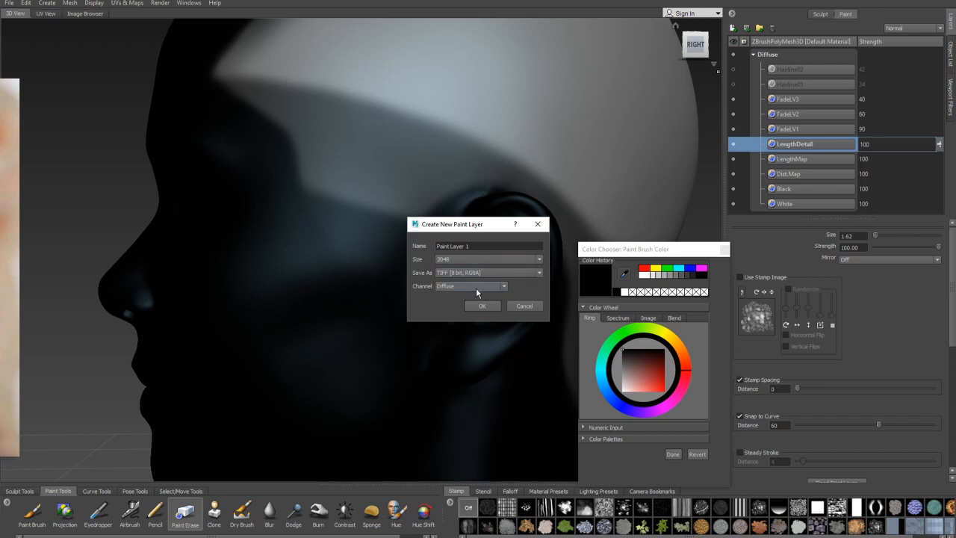
triple_click(480, 245)
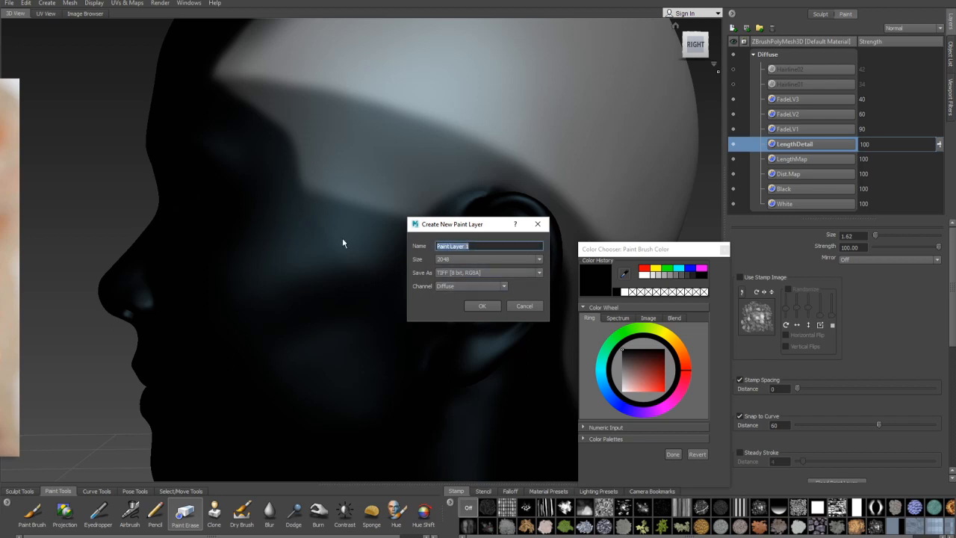
text(LV0)
key(Return)
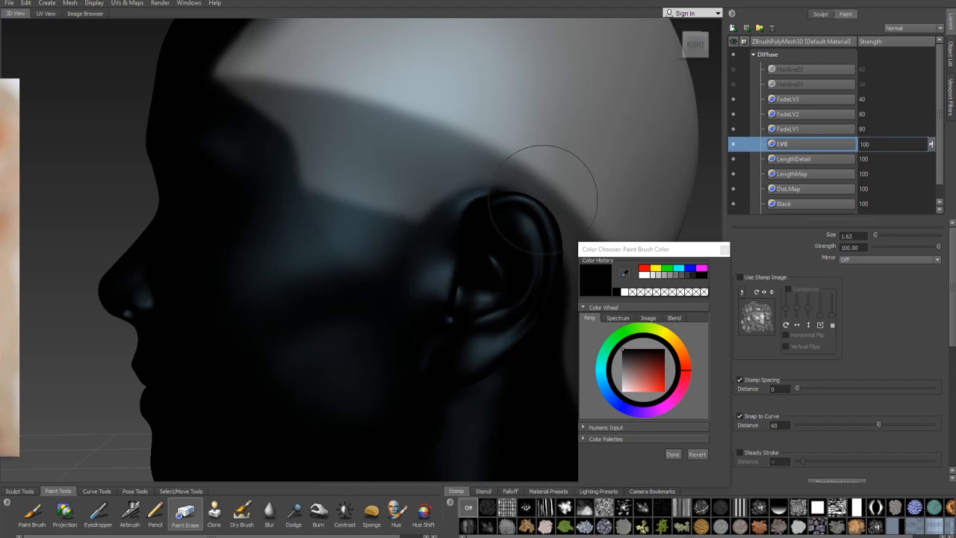
Step: Choose the Paint Brush for LV0 and examine the sideburn and ear areas on both sides of the head
alt+drag(339, 282, 350, 277)
alt+right_drag(350, 277, 367, 277)
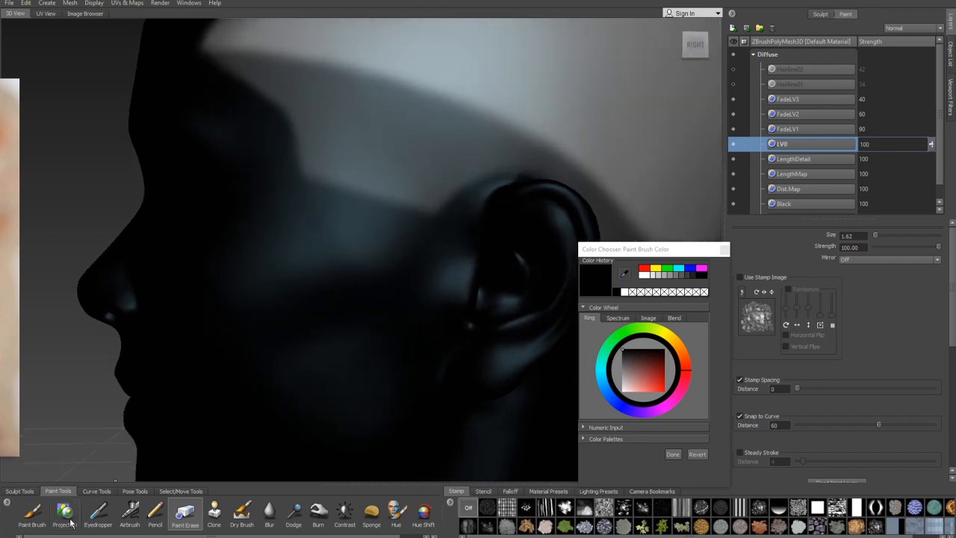
click(32, 515)
mouse_move(323, 243)
alt+right_down()
mouse_move(401, 277)
mouse_move(388, 279)
alt+right_up()
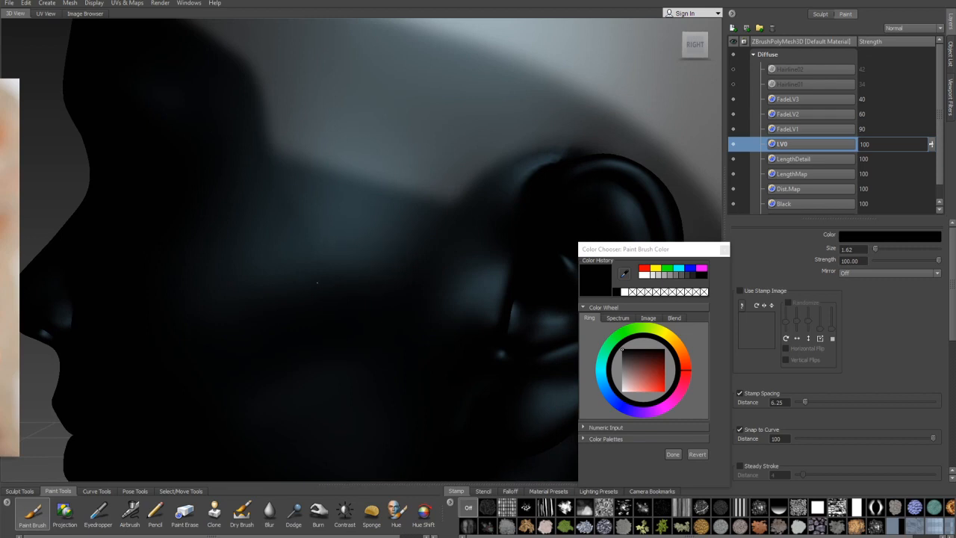
mouse_move(384, 296)
alt+mouse_down()
mouse_move(389, 286)
mouse_move(314, 329)
mouse_move(261, 397)
alt+mouse_up()
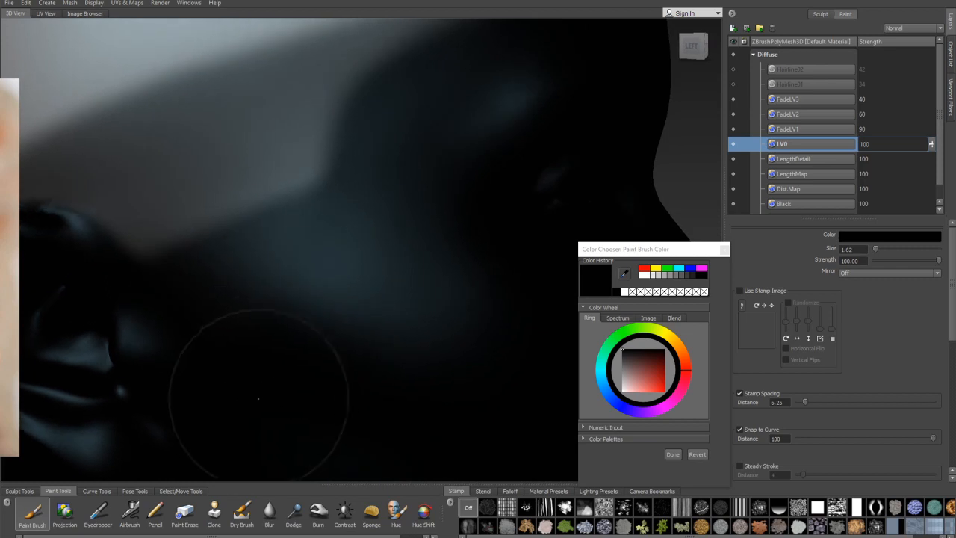
alt+drag(246, 345, 318, 270)
alt+right_drag(318, 271, 224, 253)
alt+drag(418, 197, 283, 187)
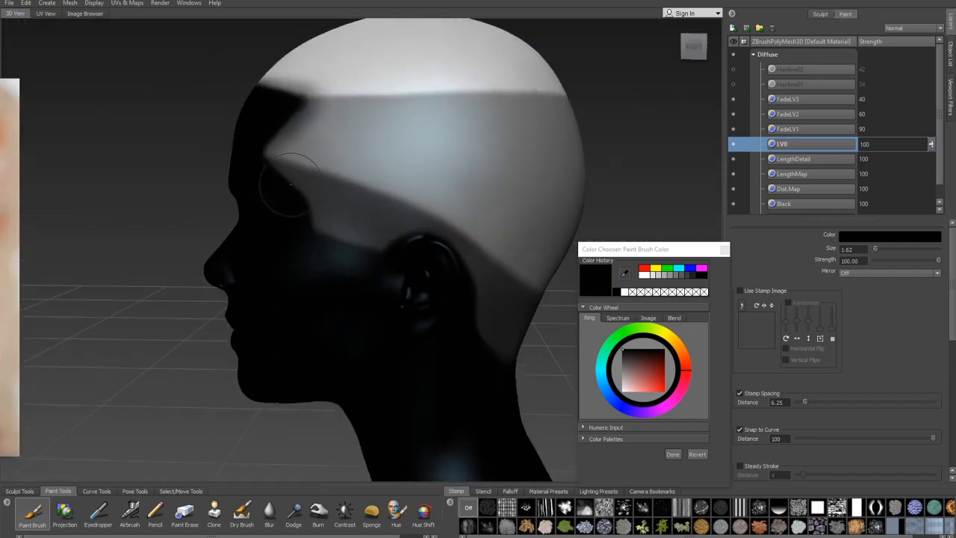
alt+right_drag(283, 187, 490, 175)
mouse_move(491, 174)
alt+mouse_down()
mouse_move(496, 191)
mouse_move(482, 202)
mouse_move(491, 194)
alt+mouse_up()
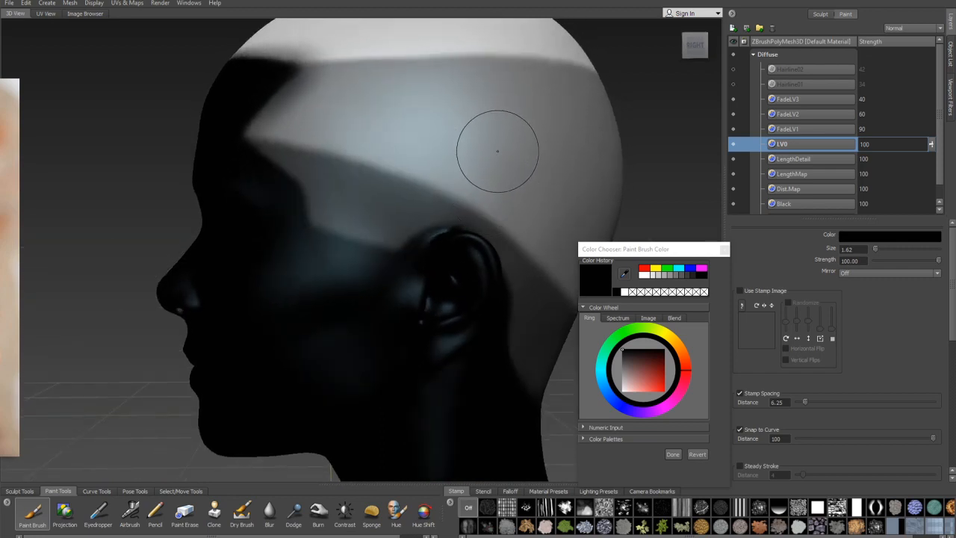
Step: Soften the upper edge of the FadeLV1 area in front of the ears with Blur on both sides of the head
click(269, 516)
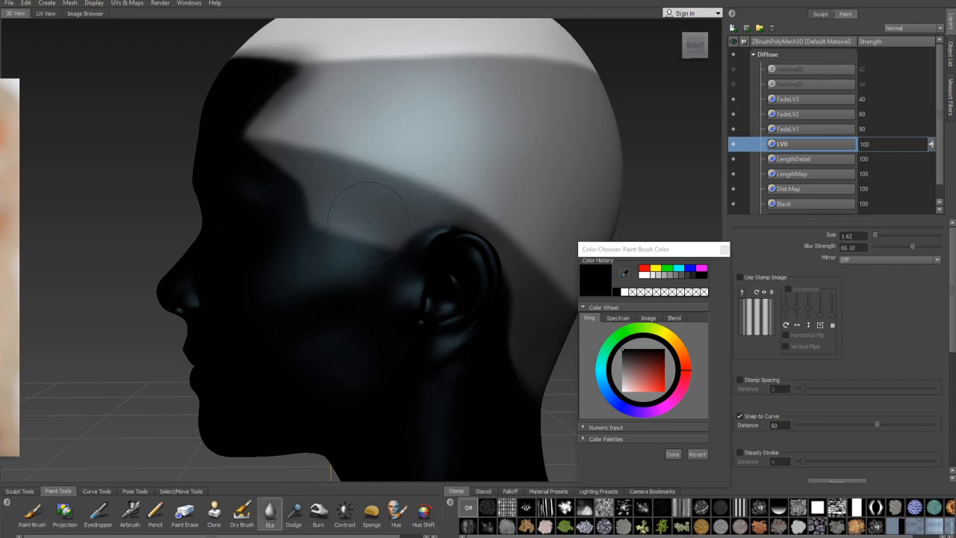
click(805, 131)
scroll(362, 234, up, 2)
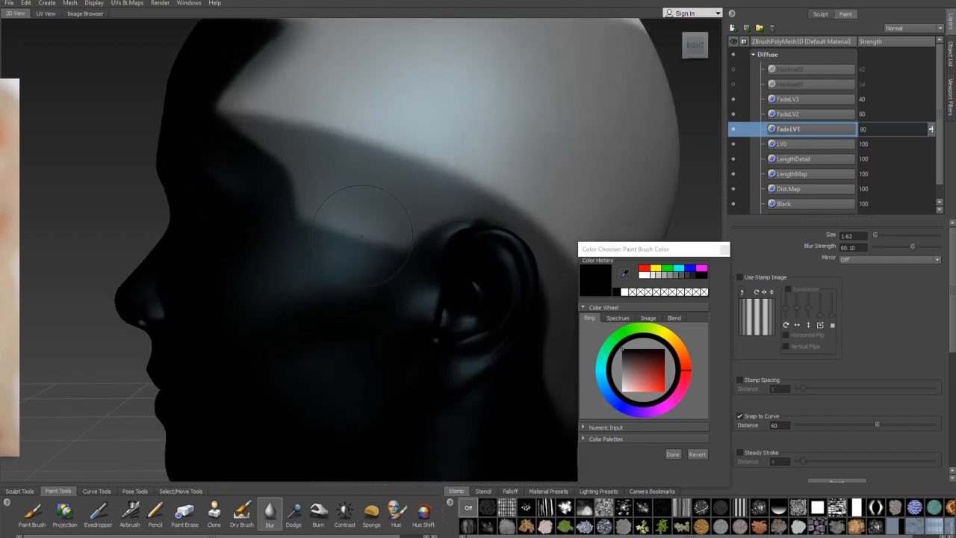
drag(362, 236, 359, 245)
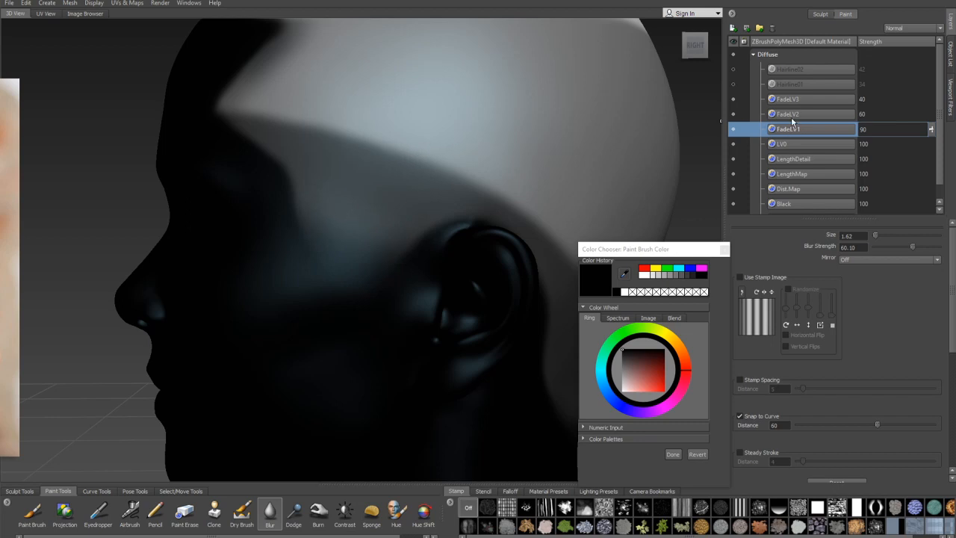
alt+drag(216, 239, 523, 247)
alt+drag(597, 239, 555, 238)
alt+drag(339, 260, 329, 258)
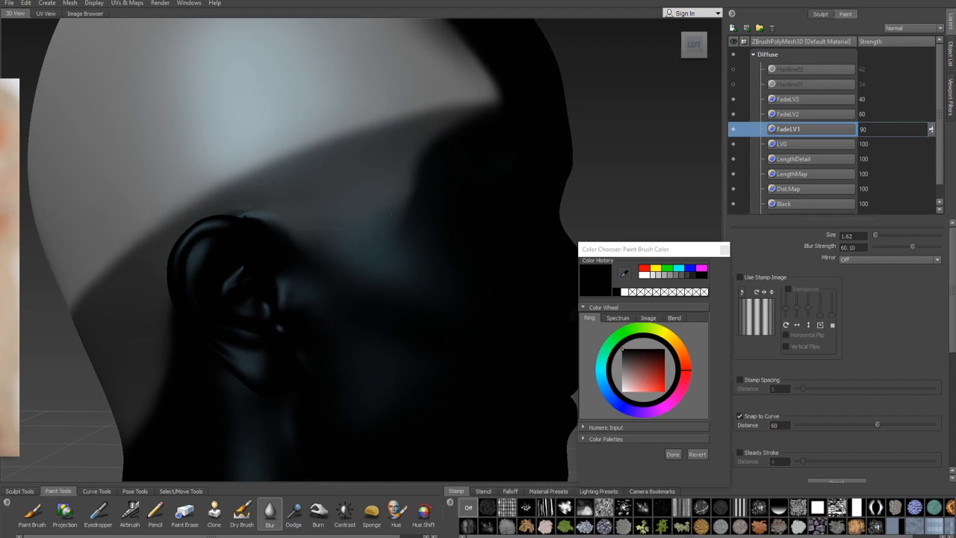
alt+drag(498, 179, 216, 187)
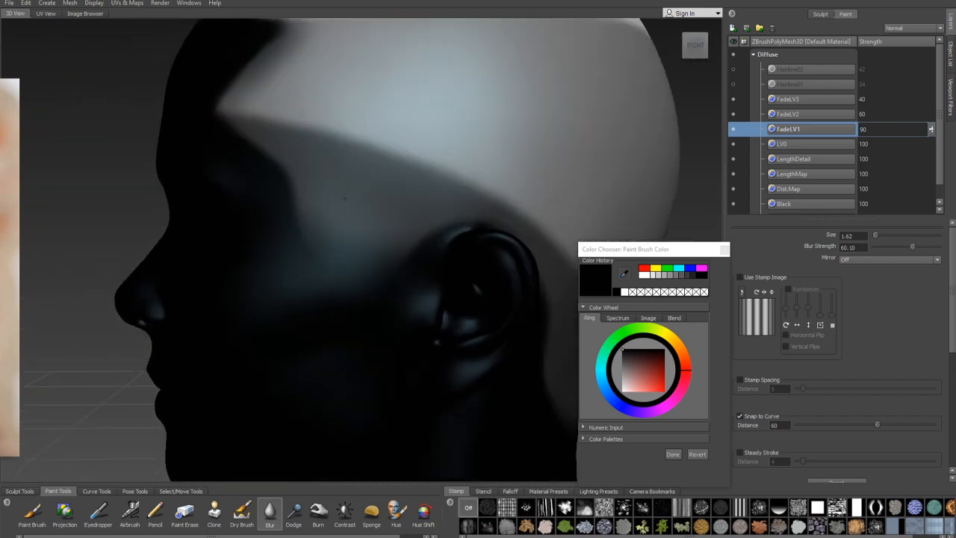
Step: Blur the upper edge of the FadeLV2 area from above one ear, around the back of the head, to the other temple
click(754, 117)
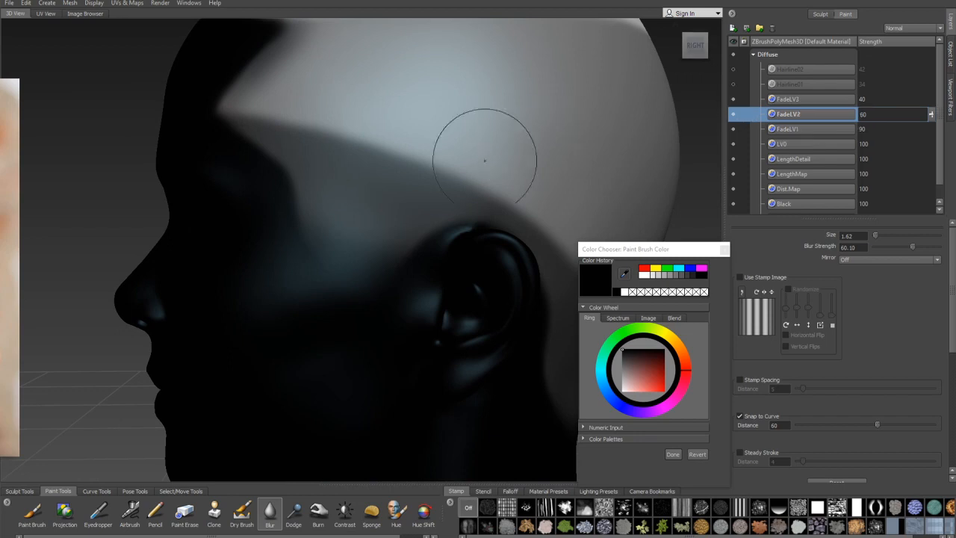
alt+middle_drag(348, 169, 319, 191)
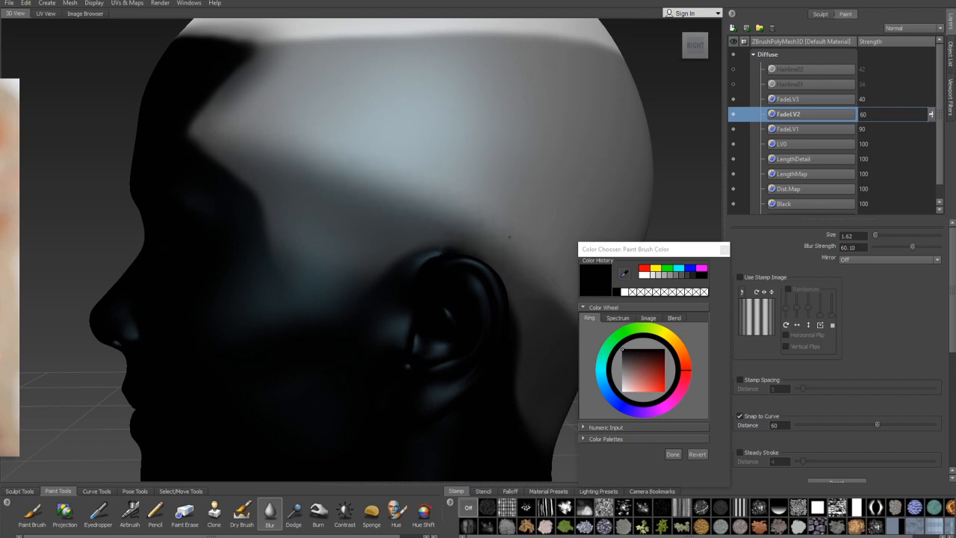
alt+drag(560, 295, 373, 186)
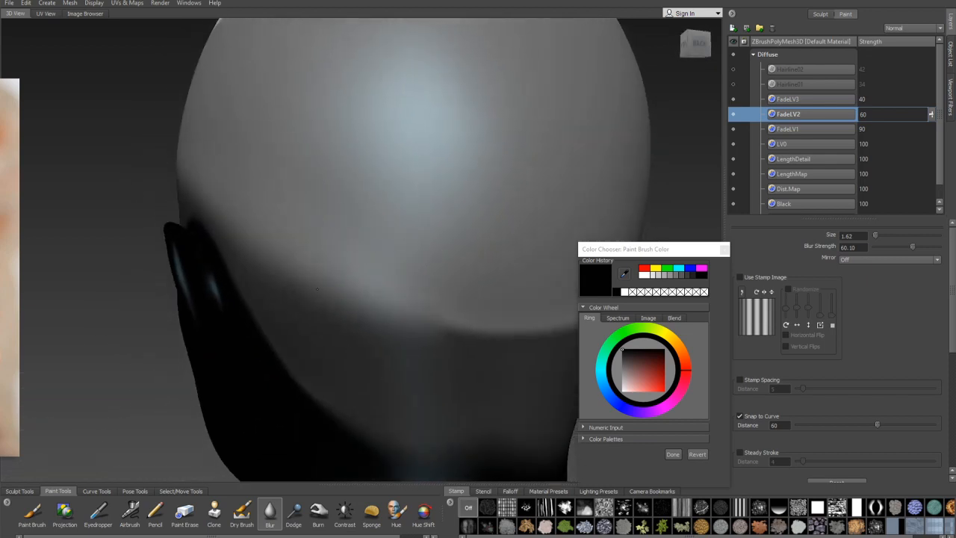
alt+drag(358, 271, 213, 209)
alt+middle_drag(213, 209, 290, 269)
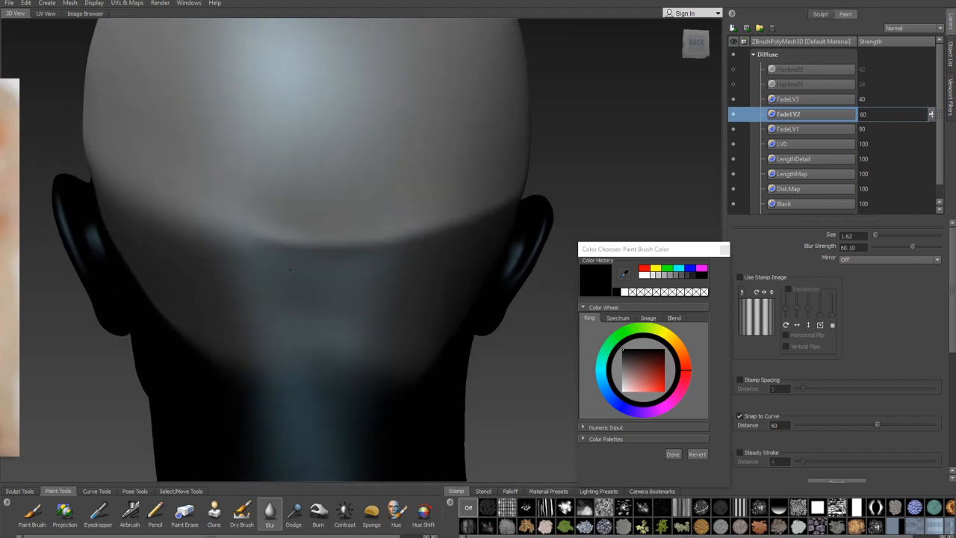
mouse_move(289, 269)
mouse_down()
mouse_move(287, 235)
mouse_move(318, 251)
mouse_move(462, 213)
mouse_move(310, 224)
mouse_move(347, 213)
mouse_move(419, 164)
mouse_up()
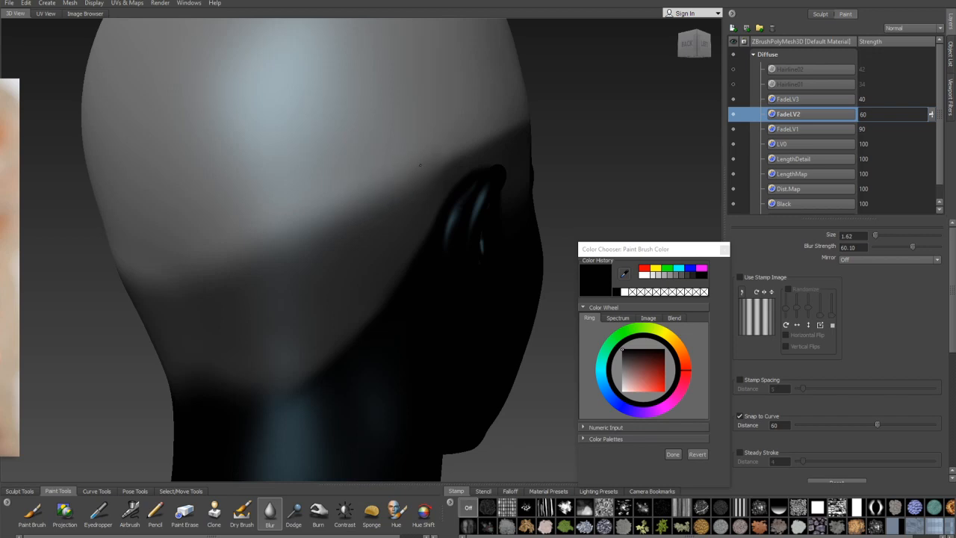
mouse_move(453, 139)
right_down()
mouse_move(341, 149)
mouse_move(383, 220)
mouse_move(318, 300)
right_up()
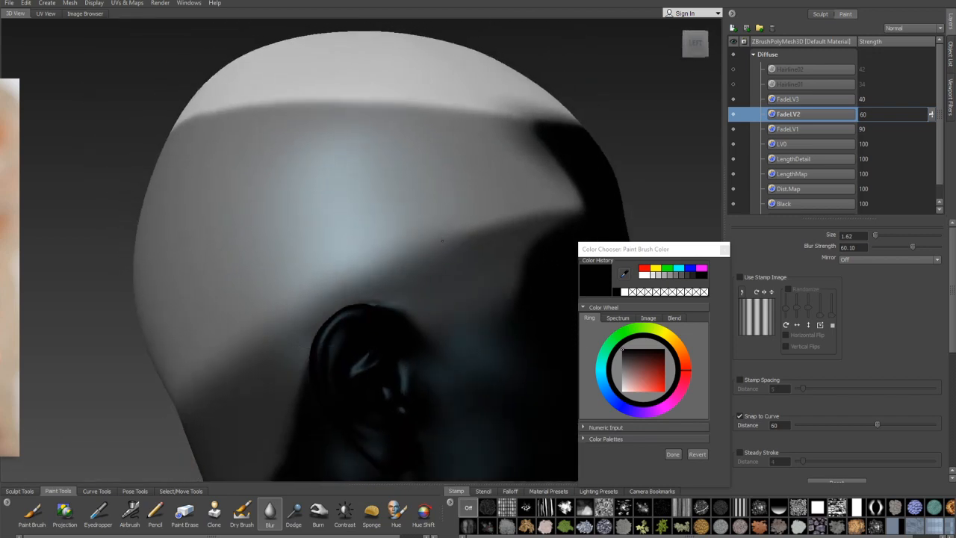
mouse_move(442, 240)
mouse_down()
mouse_move(532, 223)
mouse_move(473, 216)
mouse_up()
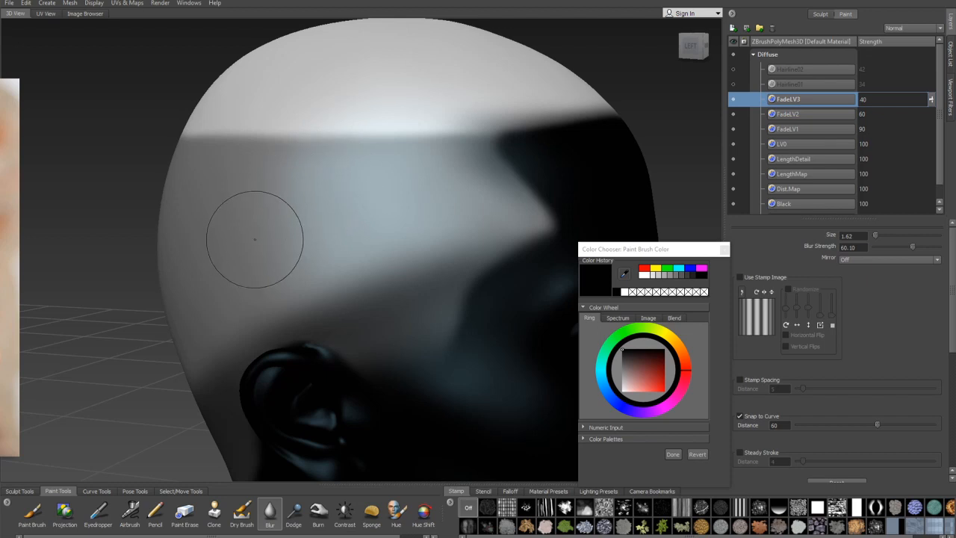
Step: Soften the upper edge of the FadeLV3 area above the temple on the right side of the head with Blur
mouse_move(256, 236)
alt+mouse_down()
mouse_move(320, 246)
mouse_move(684, 247)
alt+mouse_up()
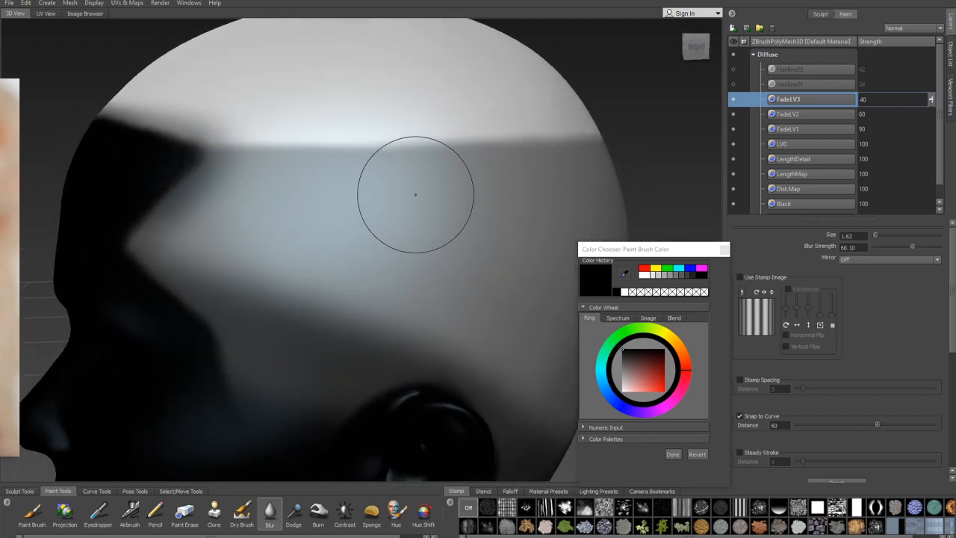
alt+middle_drag(388, 210, 401, 175)
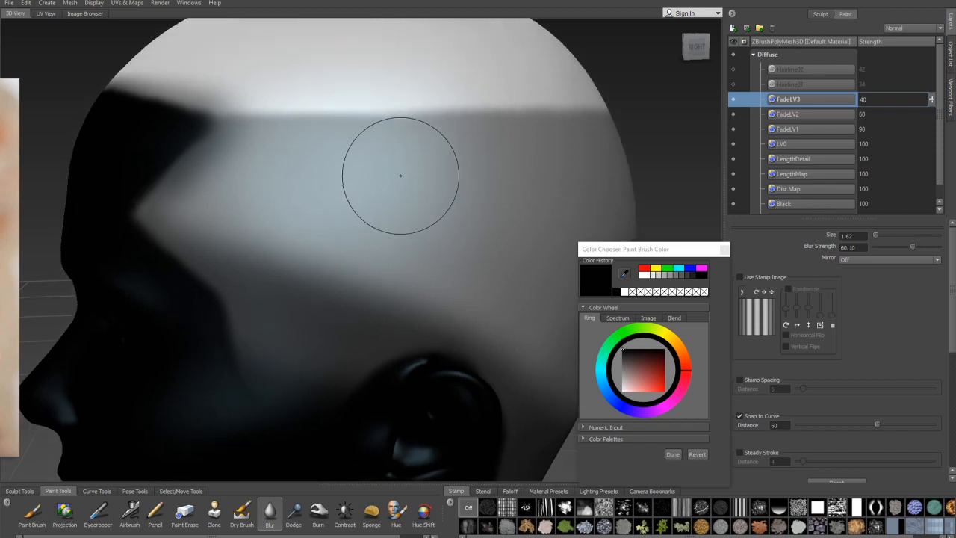
alt+drag(418, 231, 383, 205)
alt+middle_drag(391, 171, 401, 188)
alt+drag(401, 188, 461, 196)
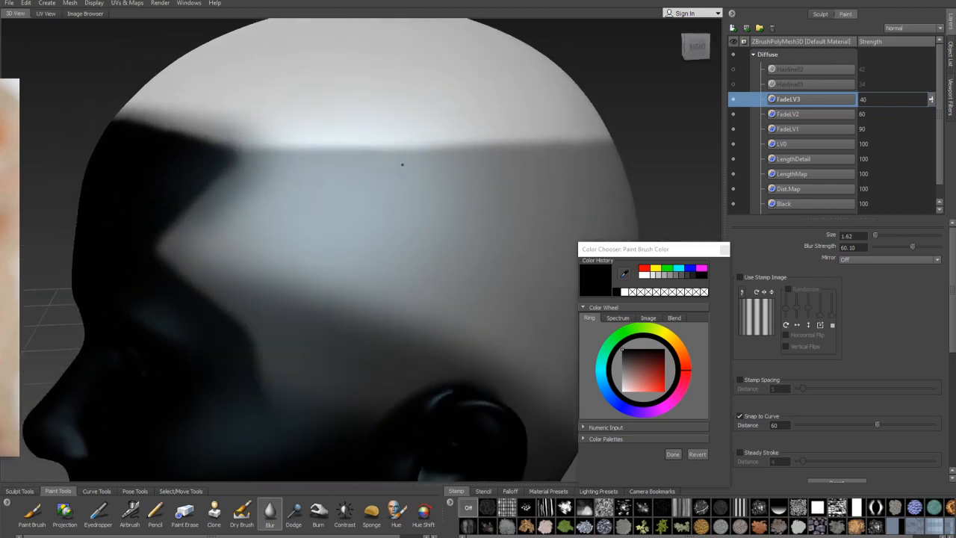
drag(349, 170, 291, 174)
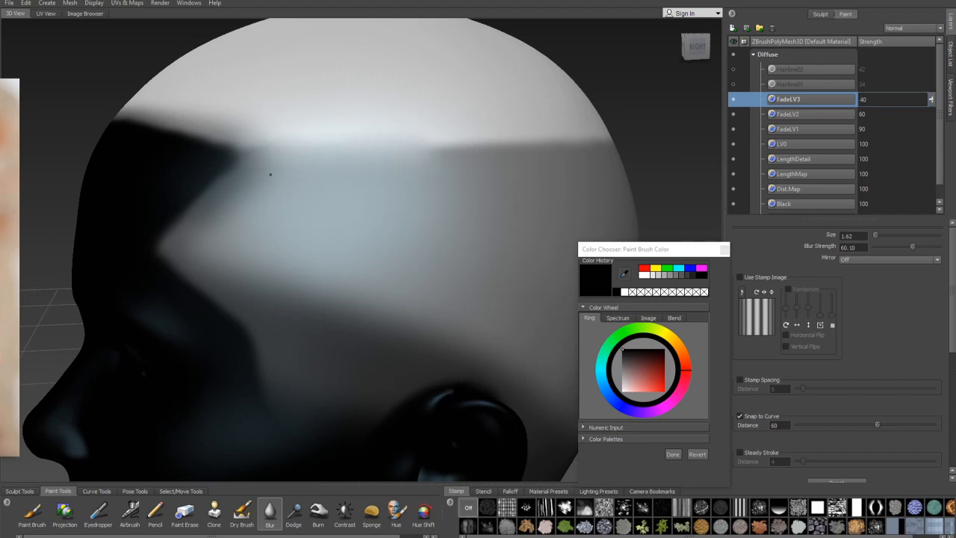
Step: Lower the blur strength to 12.48 and blur the upper FadeLV3 edge along the left side, back and right side of the head
alt+drag(401, 203, 728, 195)
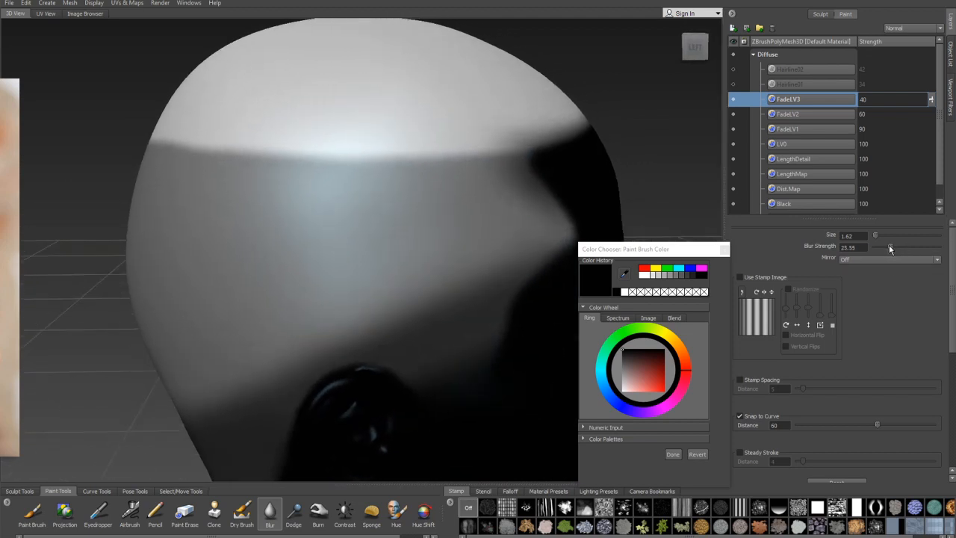
drag(889, 245, 882, 245)
alt+drag(405, 175, 458, 187)
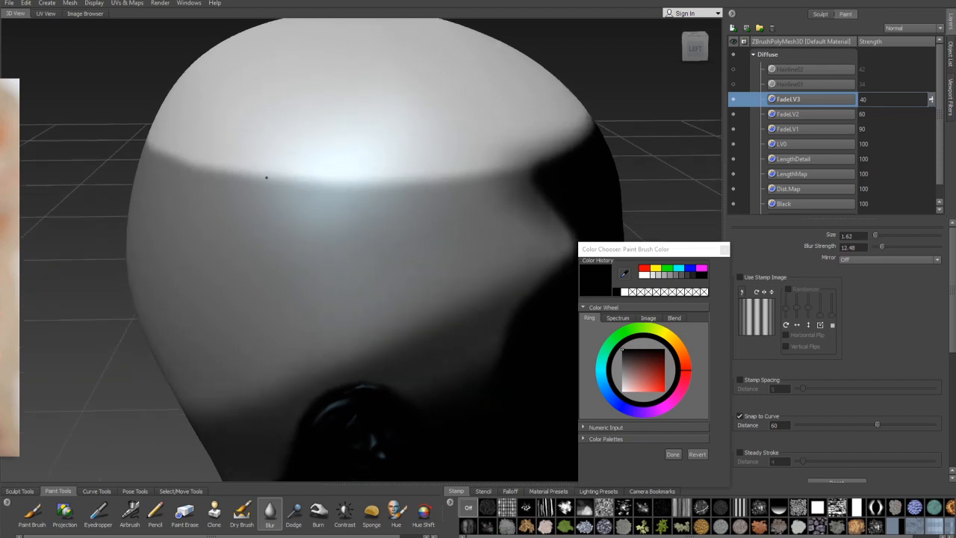
alt+drag(388, 206, 448, 203)
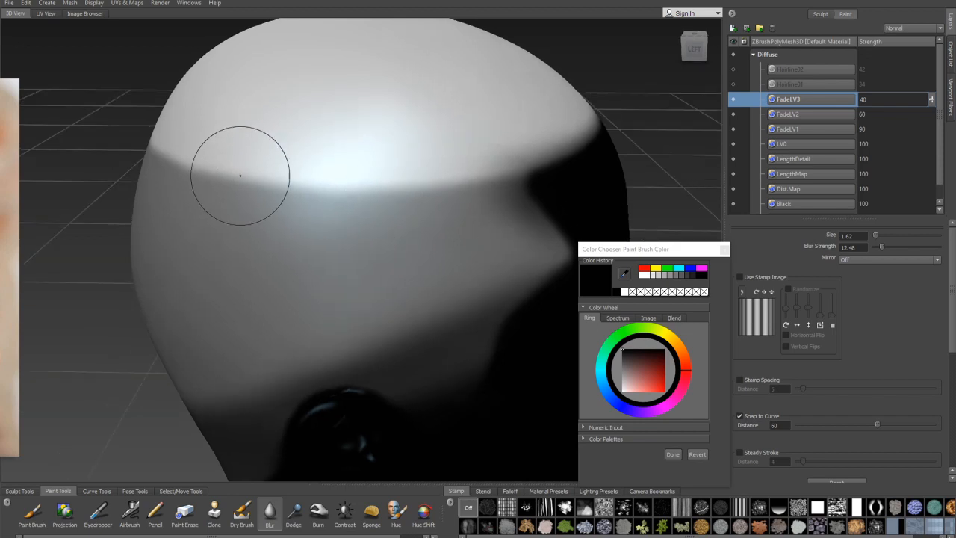
mouse_move(290, 195)
mouse_down()
mouse_move(433, 160)
mouse_move(454, 171)
mouse_up()
mouse_move(164, 150)
mouse_down()
mouse_move(294, 187)
mouse_move(437, 187)
mouse_up()
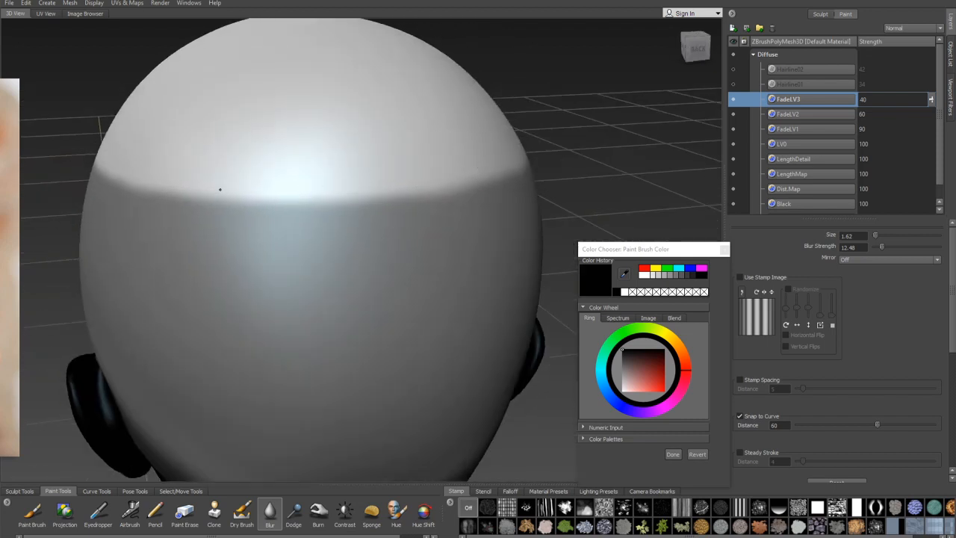
drag(205, 192, 401, 164)
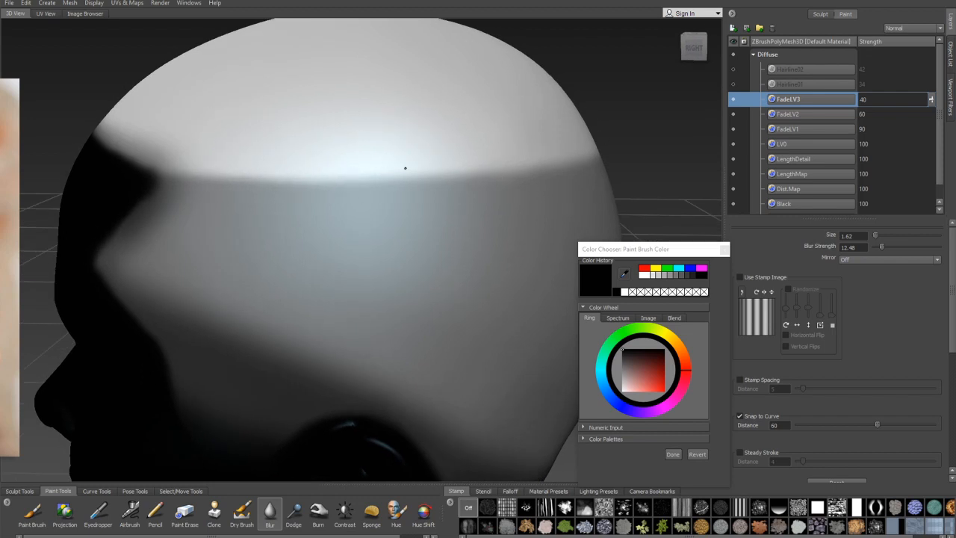
alt+drag(270, 193, 426, 217)
alt+right_drag(426, 217, 317, 260)
alt+drag(317, 260, 459, 252)
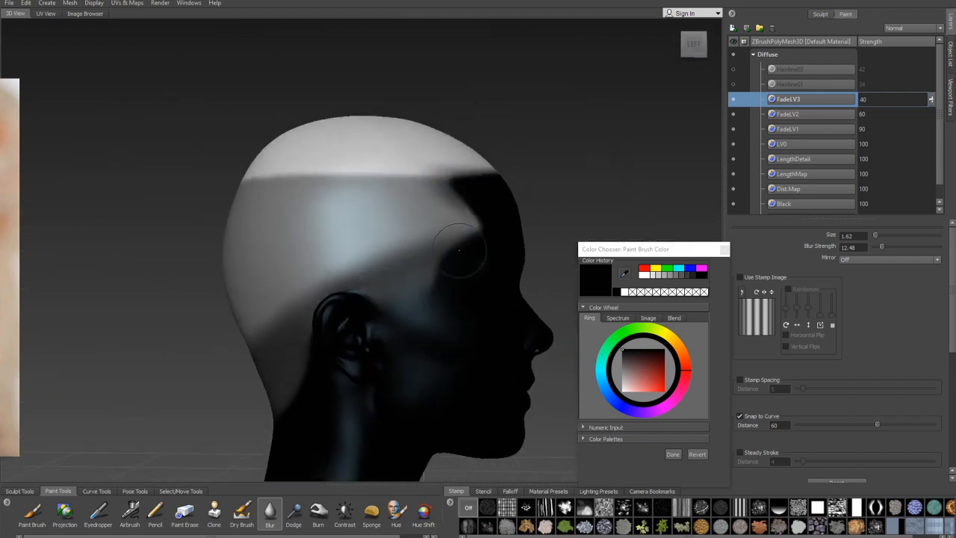
alt+right_drag(329, 278, 395, 264)
alt+drag(395, 264, 470, 216)
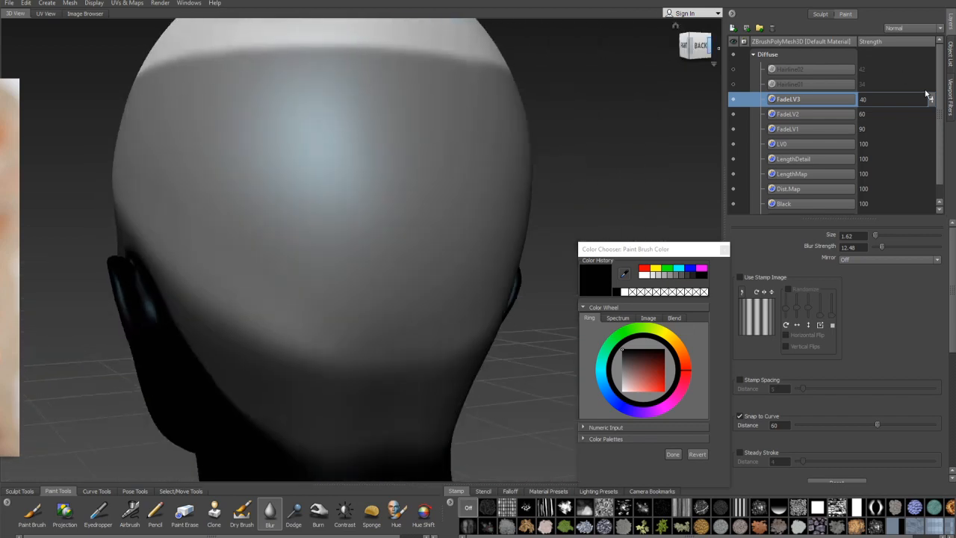
Step: Export the merged Diffuse channel as FadeMap.png into the sourceimages folder
right_click(805, 56)
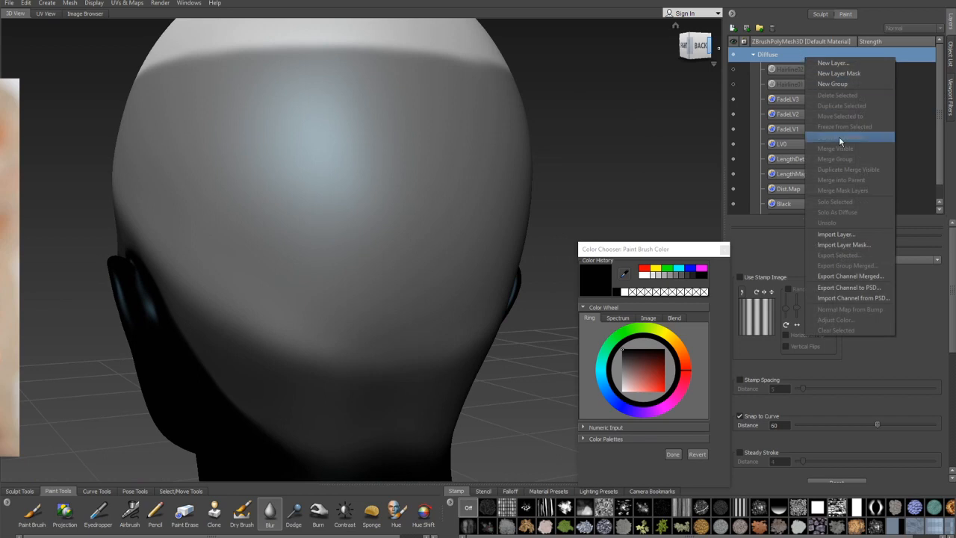
click(849, 277)
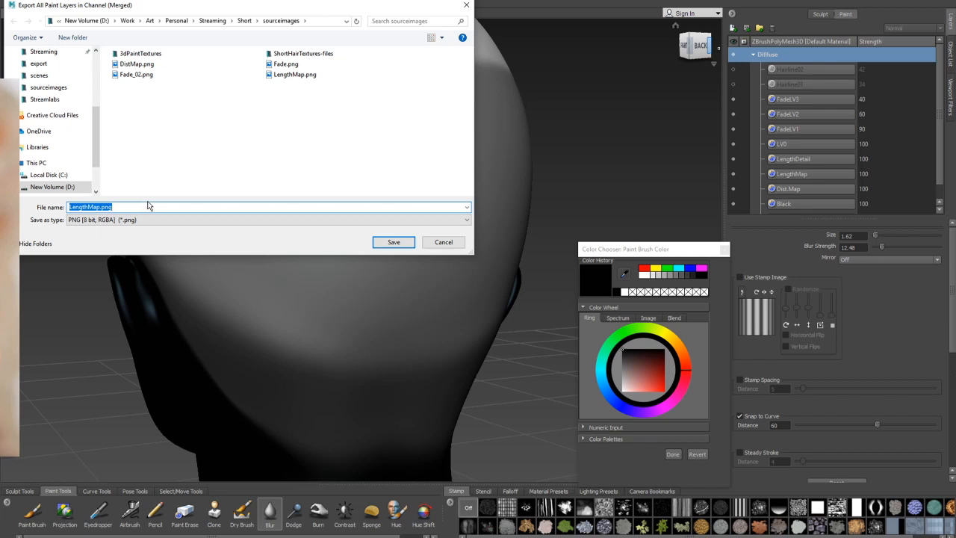
click(95, 209)
key(BackSpace)
key(BackSpace)
key(BackSpace)
key(BackSpace)
key(BackSpace)
key(BackSpace)
text(Fade)
click(394, 243)
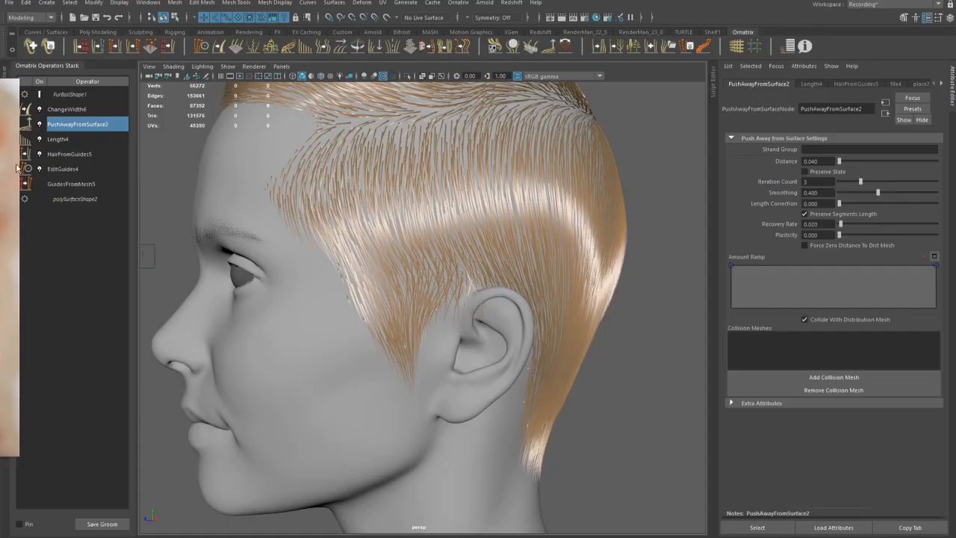
Step: Switch to Maya and load FadeMap.png as the image of the Length4 operator's value multiplier texture
click(64, 136)
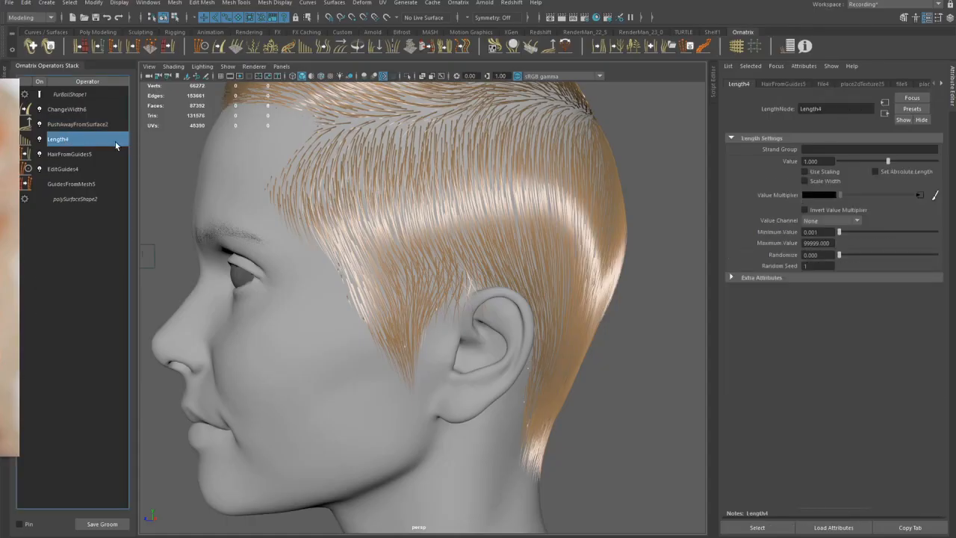
alt+drag(440, 224, 545, 216)
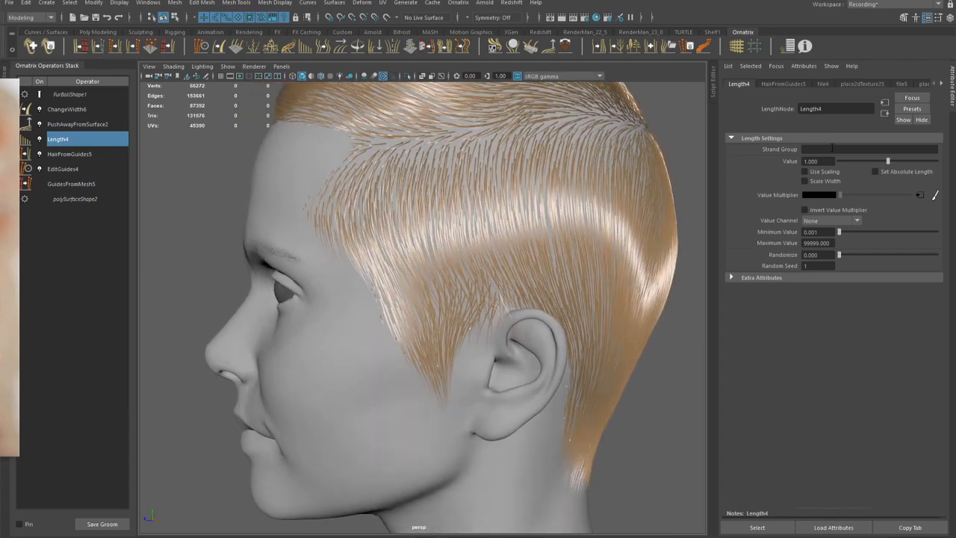
click(921, 198)
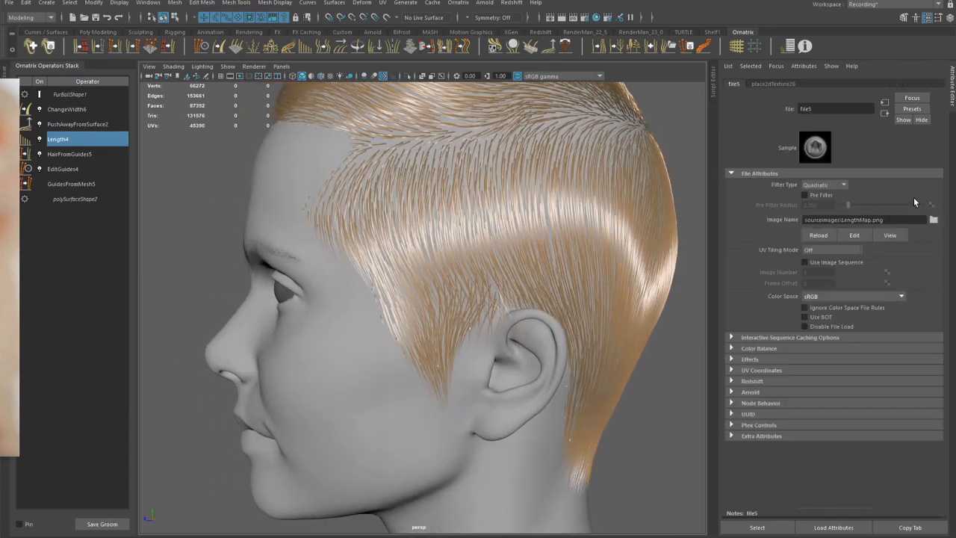
click(933, 219)
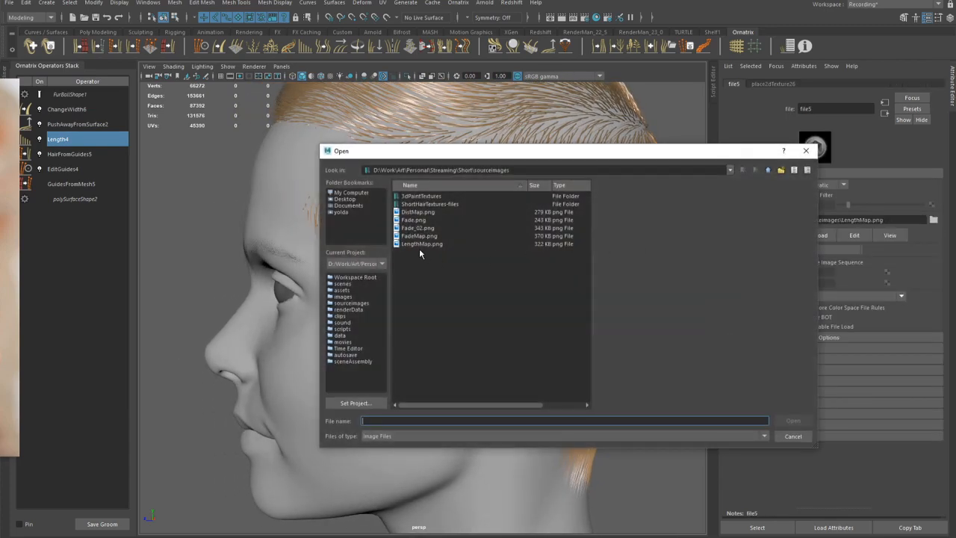
click(420, 236)
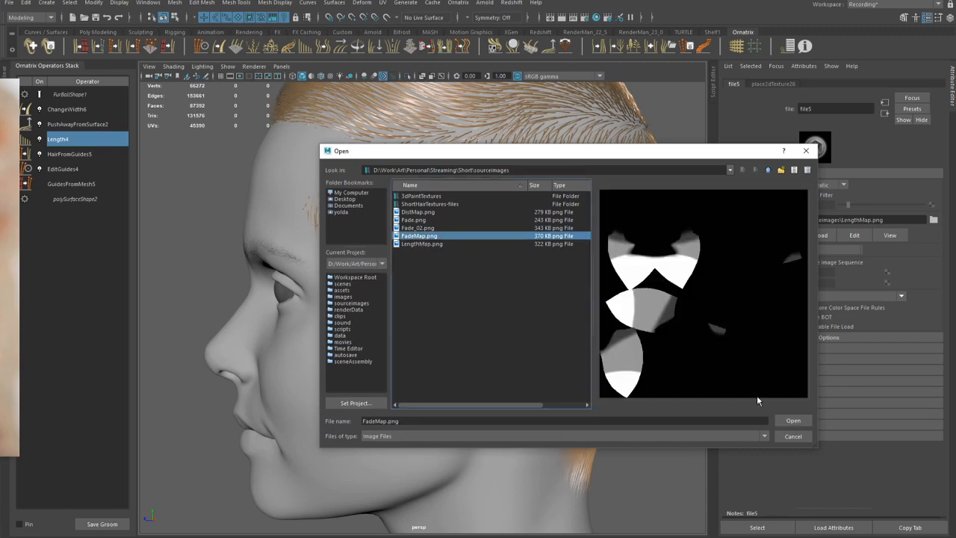
click(793, 421)
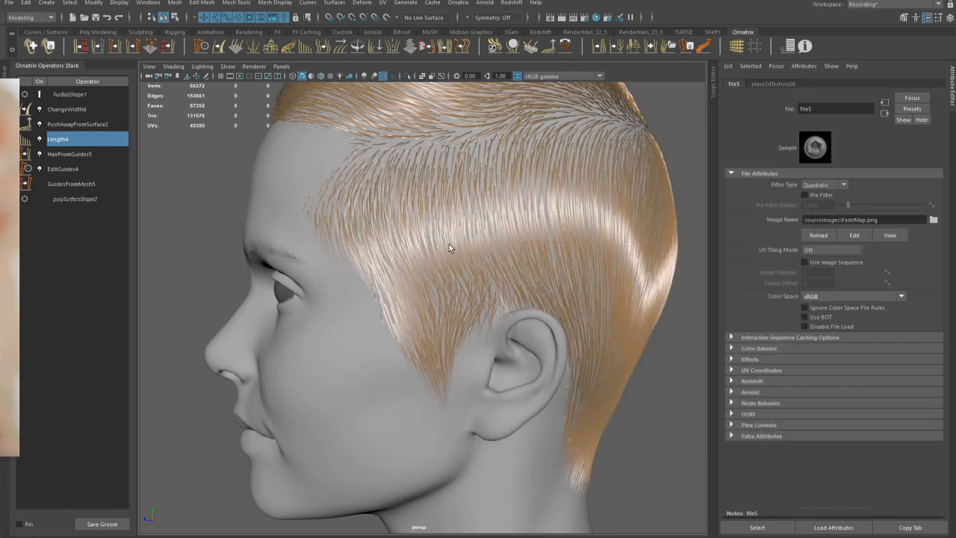
Step: Assign an existing dark material to the FurBall hair and deselect it
mouse_move(486, 225)
alt+mouse_down()
mouse_move(419, 207)
mouse_move(467, 230)
mouse_move(491, 219)
mouse_move(461, 211)
mouse_move(399, 232)
mouse_move(570, 237)
mouse_move(422, 251)
mouse_move(401, 264)
mouse_move(467, 239)
mouse_move(542, 236)
mouse_move(562, 246)
mouse_move(463, 202)
mouse_move(516, 234)
mouse_move(412, 224)
mouse_move(465, 216)
mouse_move(454, 224)
mouse_move(465, 228)
mouse_move(485, 217)
alt+mouse_up()
click(476, 109)
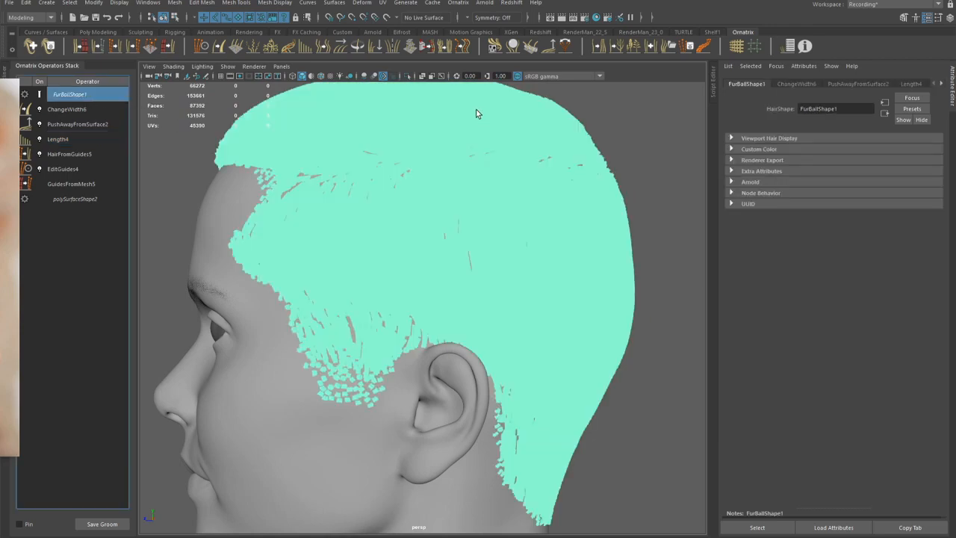
right_drag(475, 109, 493, 340)
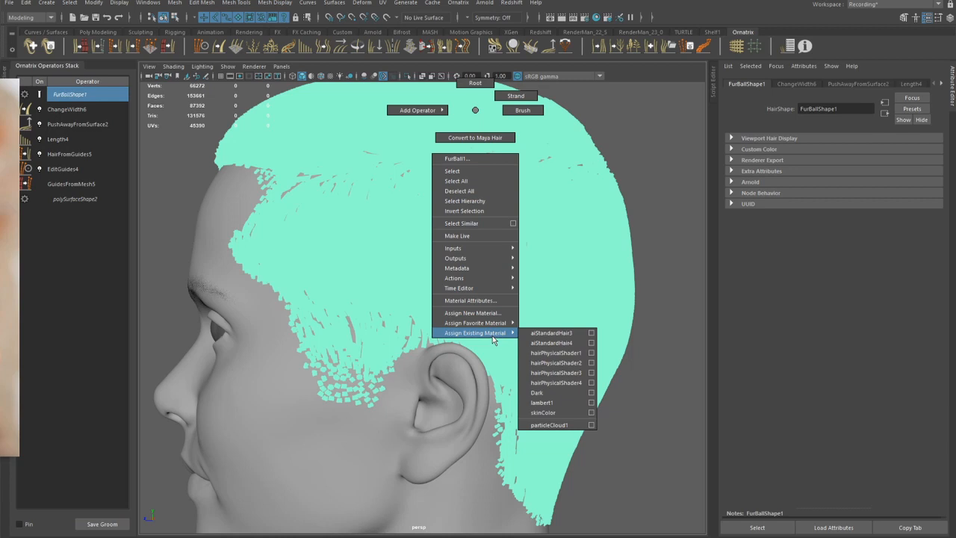
right_drag(492, 335, 547, 347)
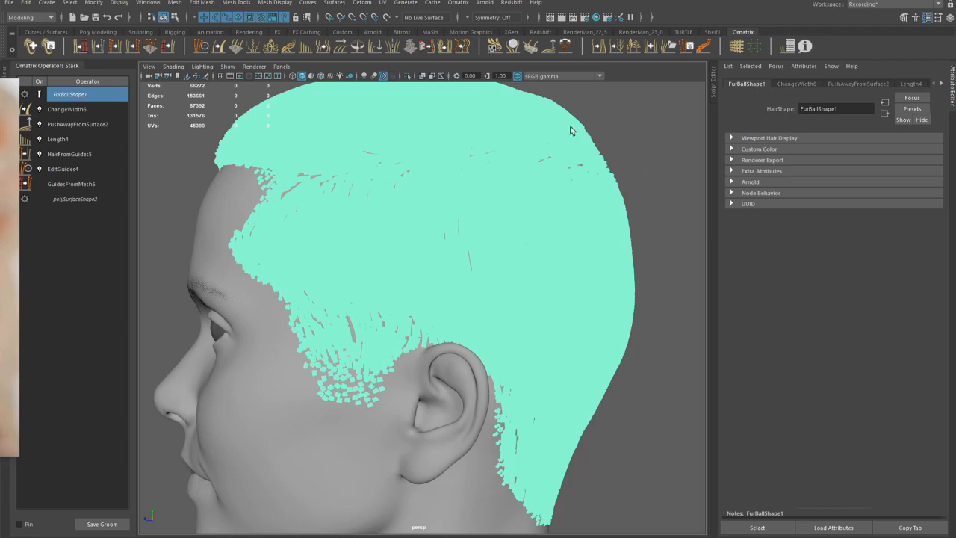
key(alt+d)
alt+drag(506, 147, 495, 155)
Step: Set the hair width of the ChangeWidth6 operator to 0.01
click(67, 109)
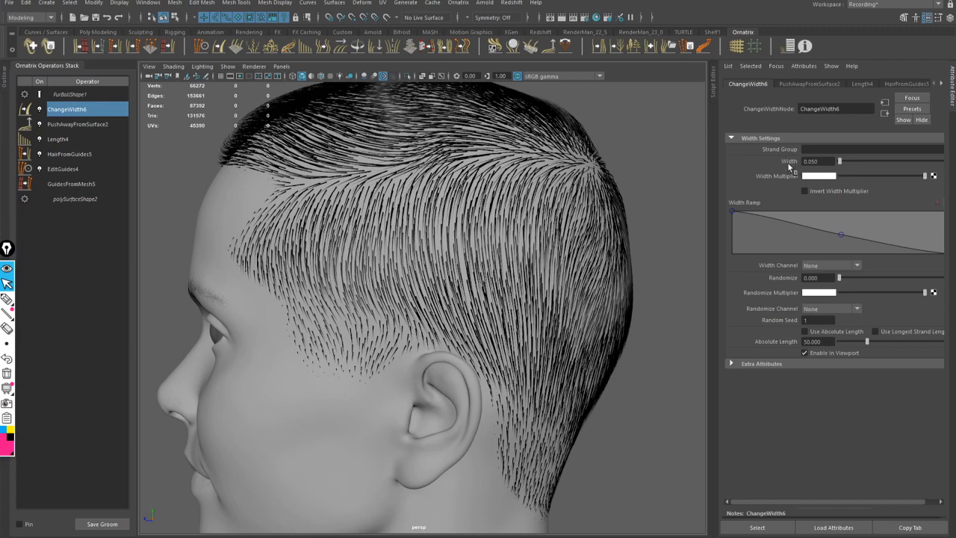
drag(840, 163, 840, 165)
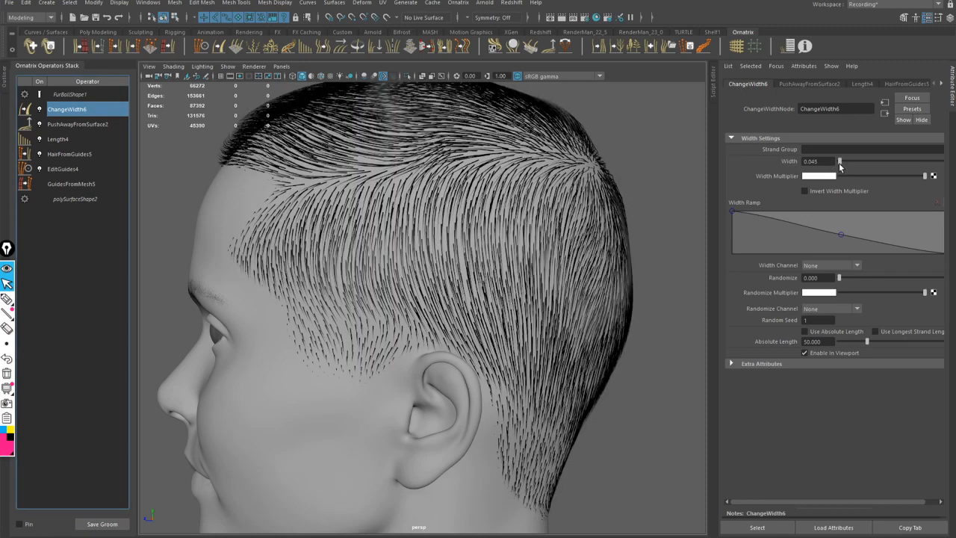
drag(820, 163, 724, 141)
text(.01)
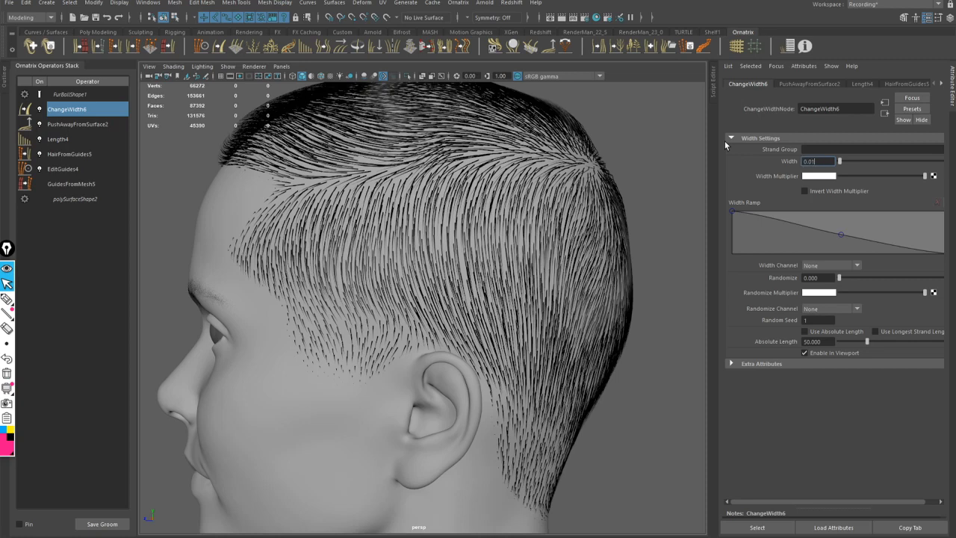
key(Return)
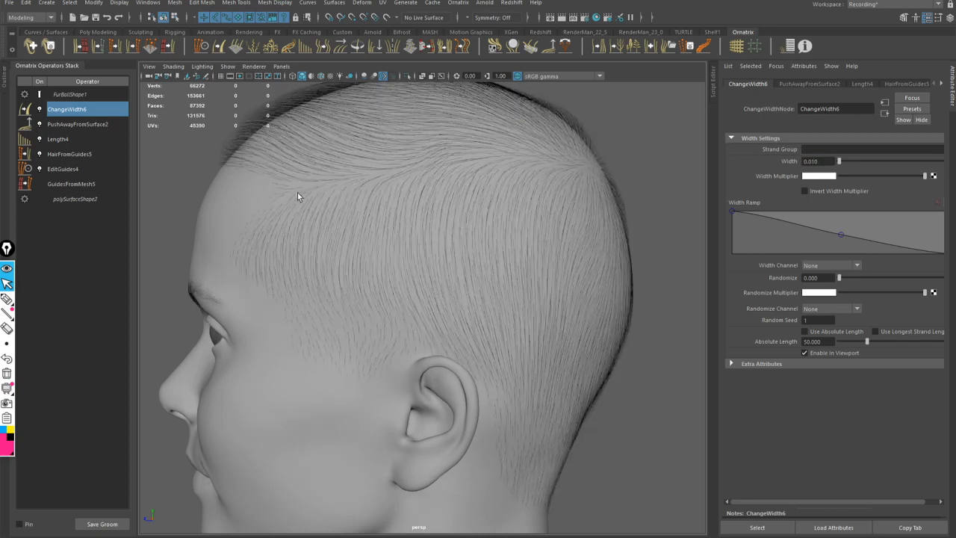
Step: Set the render count of the HairFromGuides5 operator to 100000
click(71, 154)
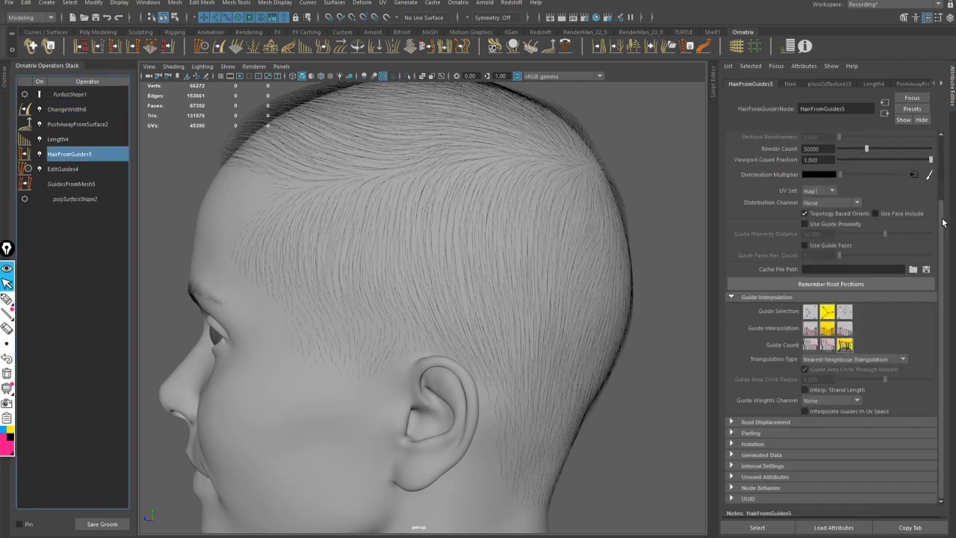
scroll(944, 220, up, 2)
alt+drag(556, 258, 595, 233)
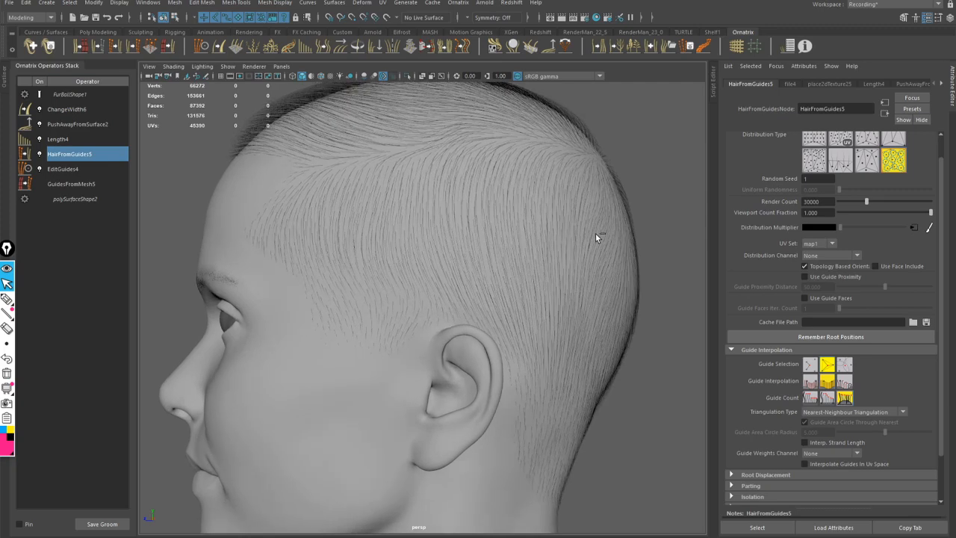
click(806, 201)
drag(810, 202, 747, 194)
text(100)
key(Return)
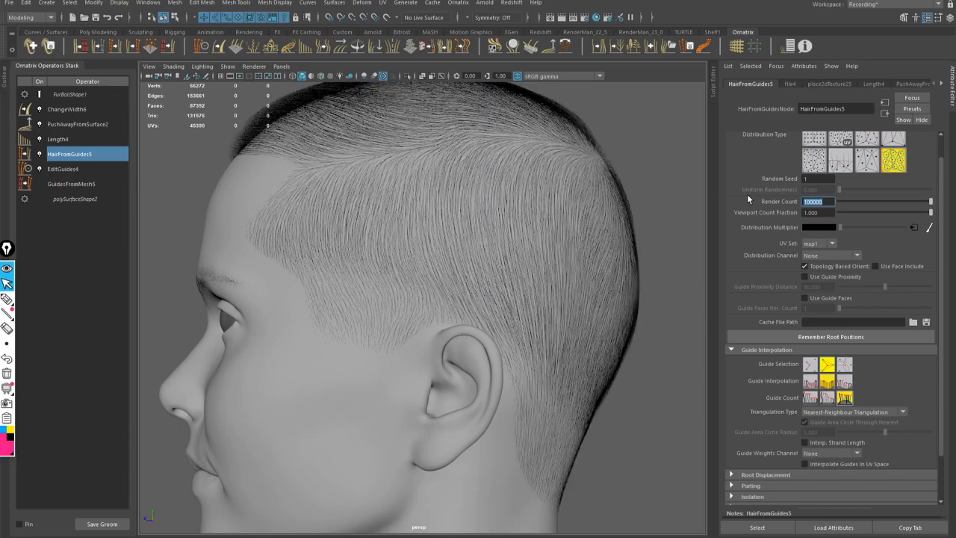
Step: Examine the hair density and fade on both sides and the back of the head
alt+drag(667, 336, 507, 255)
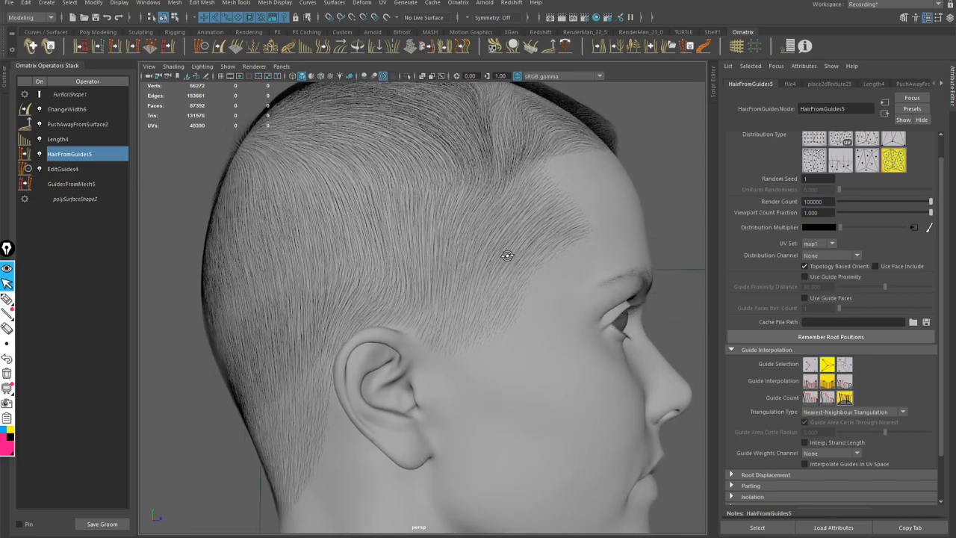
alt+right_drag(507, 256, 346, 337)
alt+drag(346, 337, 568, 348)
alt+drag(394, 242, 413, 244)
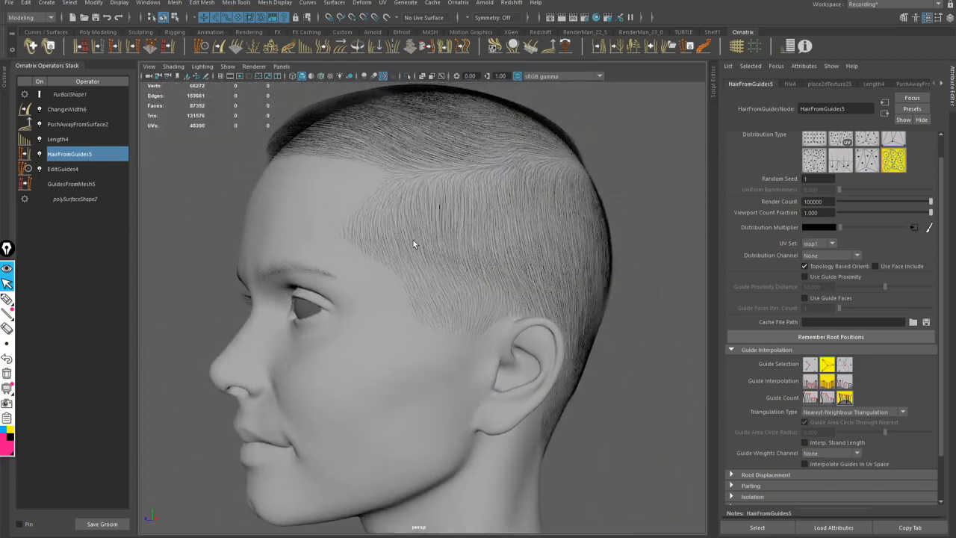
alt+right_drag(413, 244, 547, 257)
alt+drag(546, 257, 522, 302)
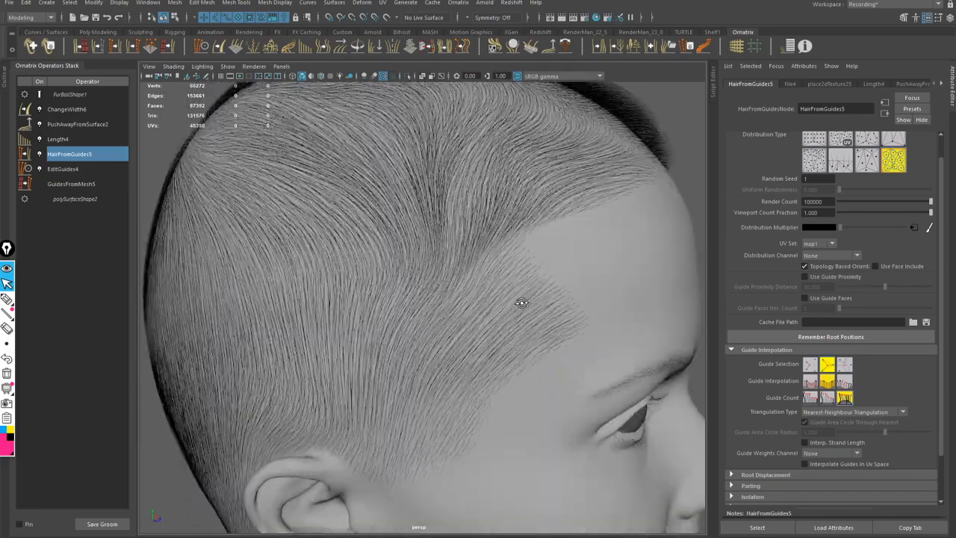
alt+right_drag(521, 302, 433, 262)
alt+drag(433, 262, 256, 179)
Step: Set the hair width of the ChangeWidth6 operator to 0.03
click(105, 109)
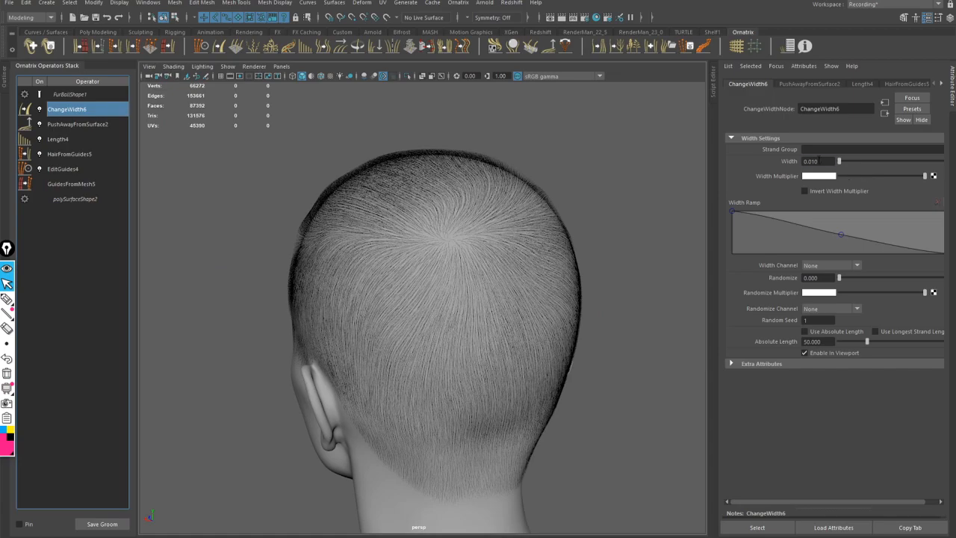
drag(819, 161, 811, 160)
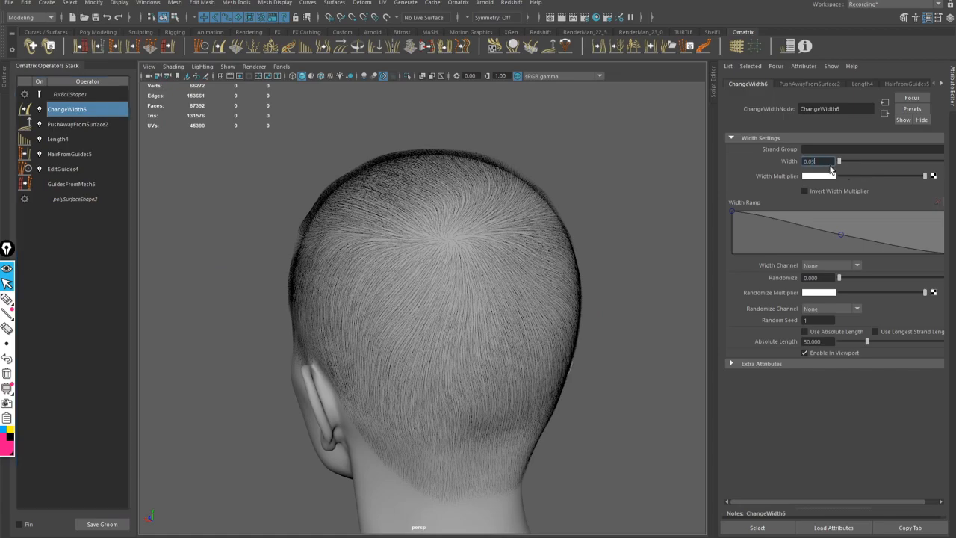
text(3)
key(Return)
Step: Lower the root point of ChangeWidth6's width ramp to thin the hair roots, and move the middle point to about 0.29 at position 0.50
alt+drag(314, 254, 452, 267)
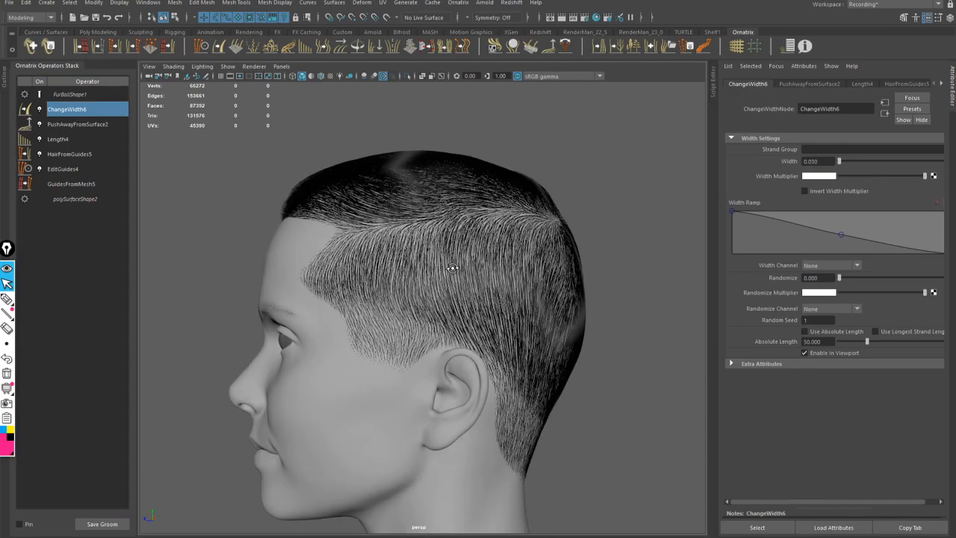
alt+right_drag(453, 267, 467, 332)
alt+middle_drag(467, 333, 470, 284)
mouse_move(470, 284)
alt+mouse_down()
mouse_move(450, 279)
mouse_move(484, 282)
alt+mouse_up()
alt+right_drag(359, 341, 451, 389)
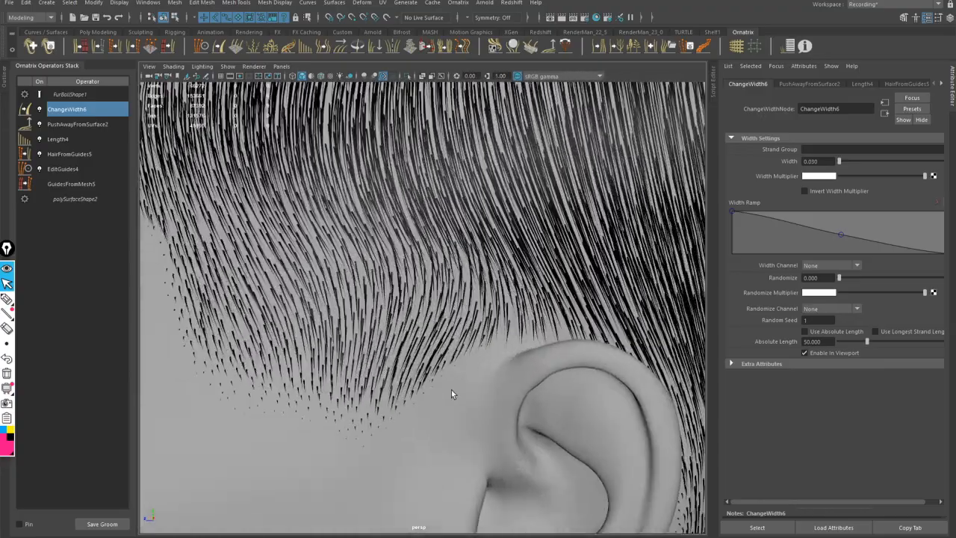
alt+middle_drag(346, 378, 420, 342)
alt+right_drag(373, 329, 457, 373)
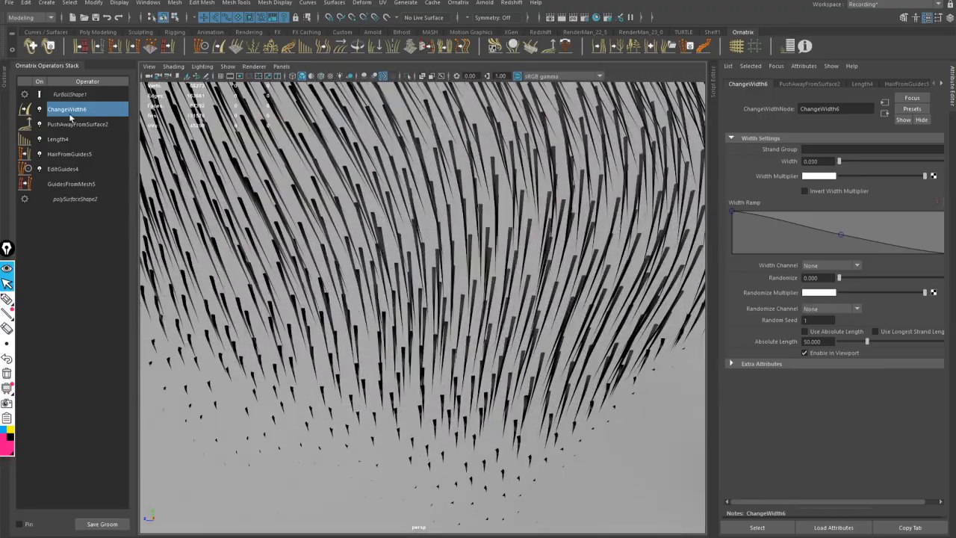
click(73, 124)
click(72, 112)
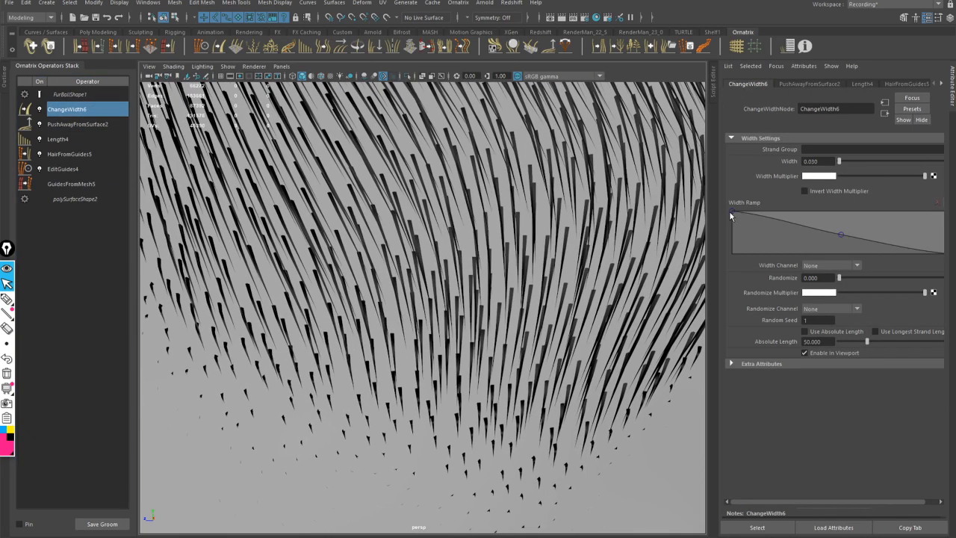
drag(731, 215, 732, 244)
drag(839, 234, 840, 242)
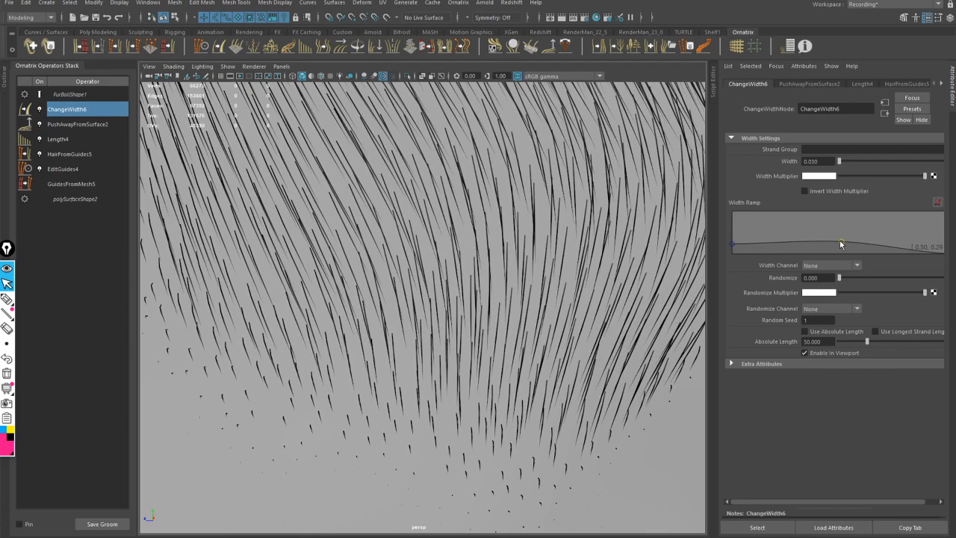
Step: Add a width ramp point near the root and move it to position 0.20 with a value of about 0.33
alt+right_drag(611, 216, 554, 233)
click(751, 242)
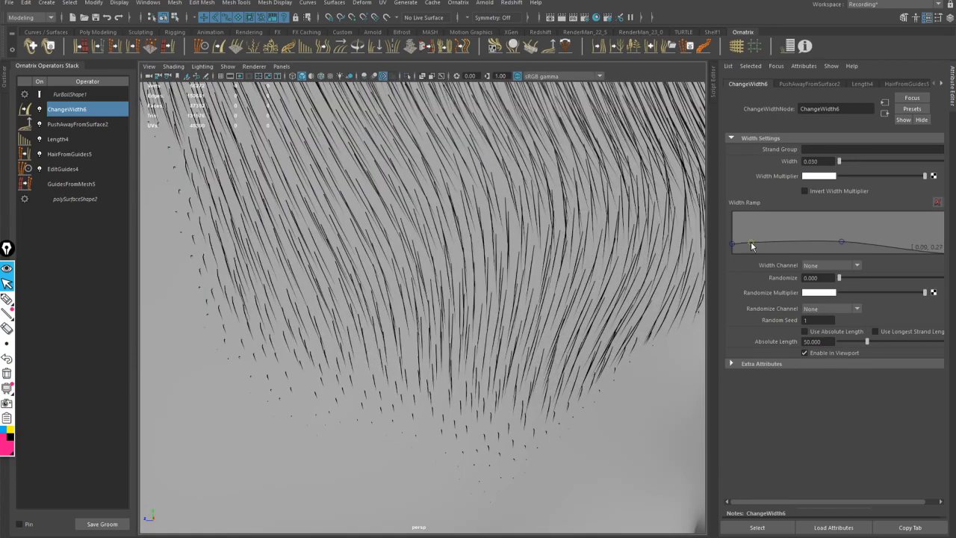
click(731, 244)
drag(751, 243, 773, 242)
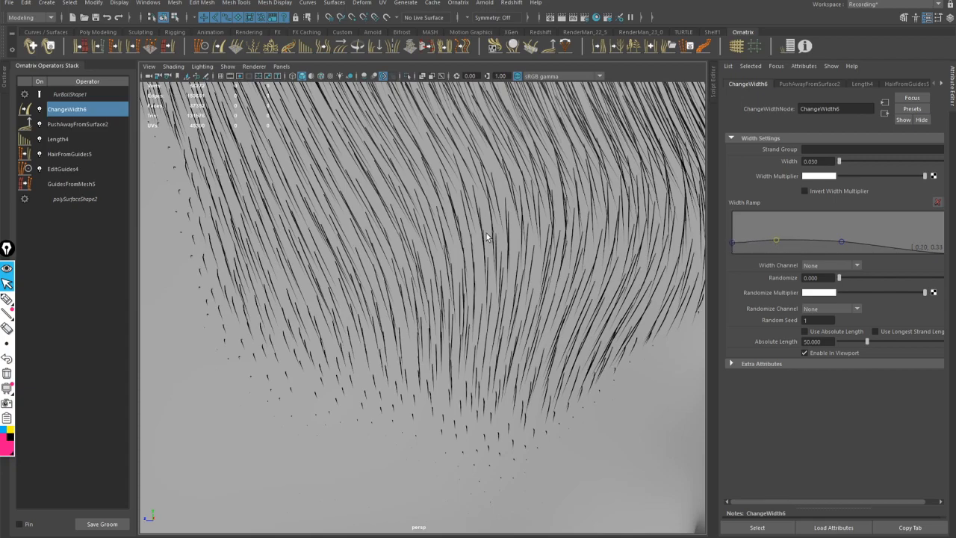
Step: Examine the shortest hairs at the opposite temple, highlighting the FurBall hair and returning to the ChangeWidth6 operator
alt+right_drag(486, 235, 397, 260)
alt+drag(396, 261, 612, 261)
scroll(454, 322, up, 5)
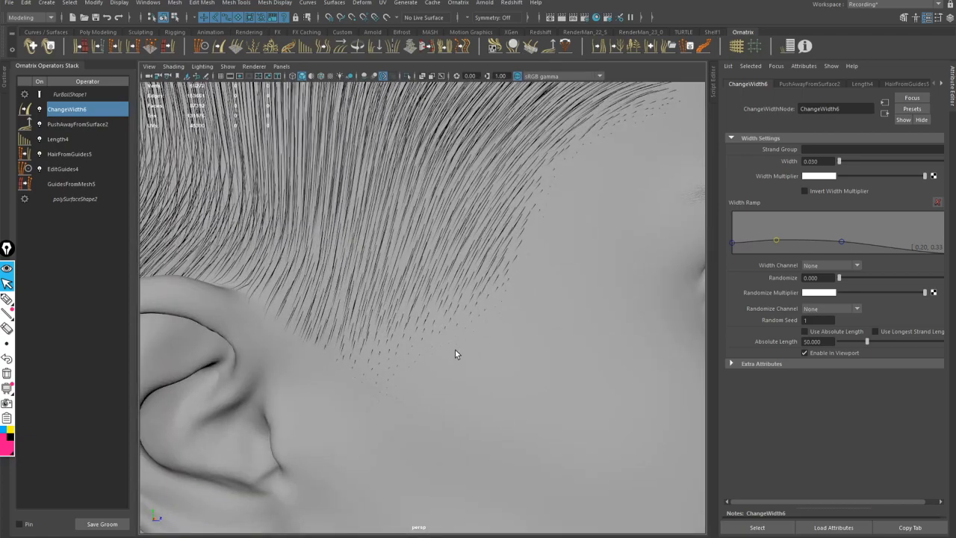
scroll(546, 411, up, 5)
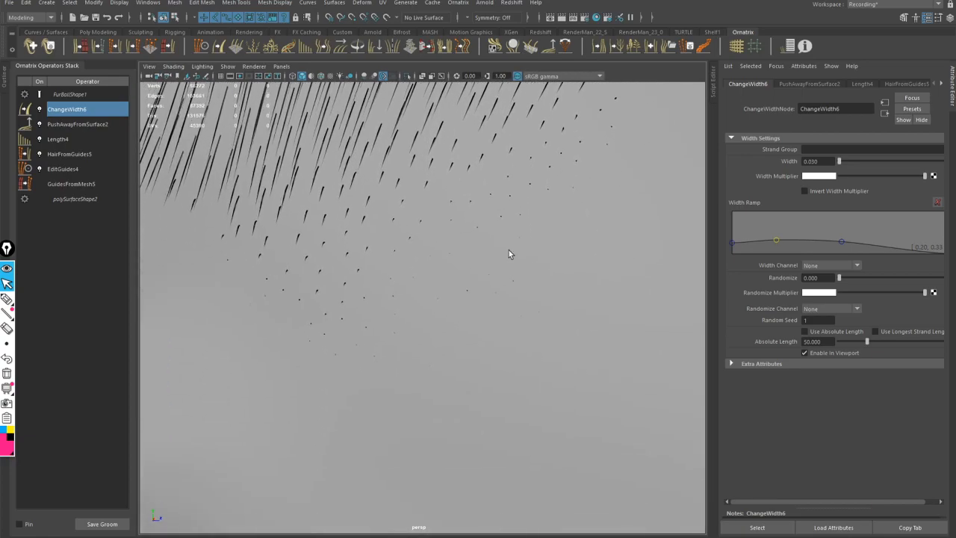
click(88, 95)
alt+right_drag(563, 277, 518, 354)
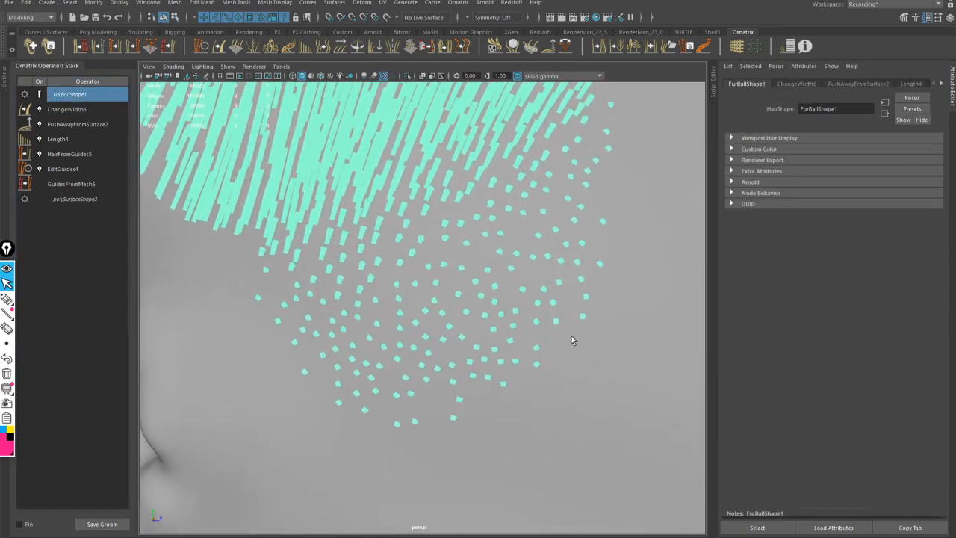
scroll(525, 345, up, 3)
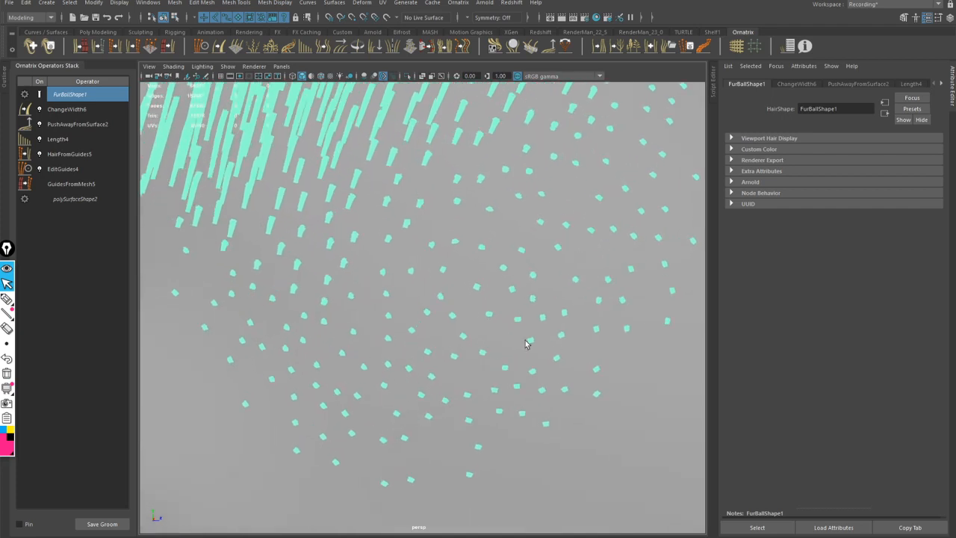
click(74, 110)
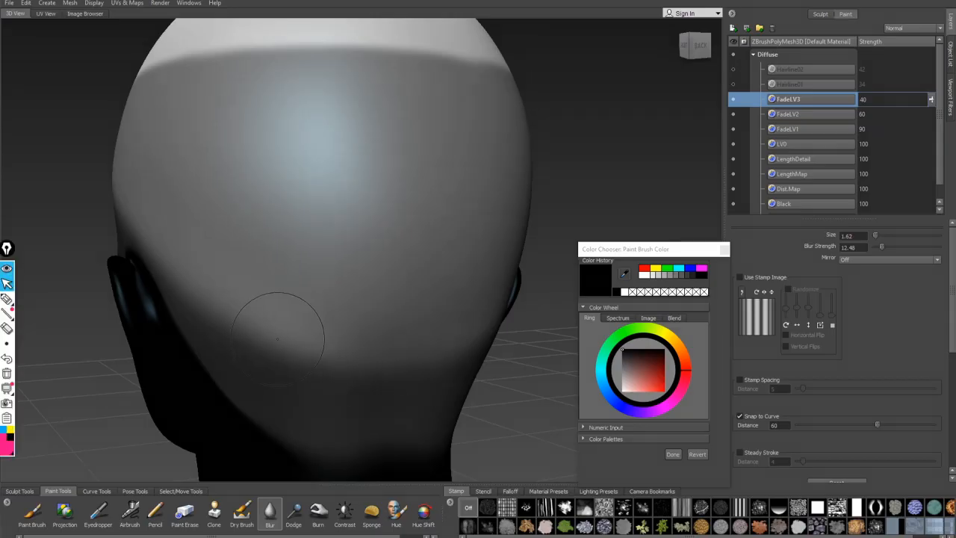
Step: Switch to Mudbox and set the strength of the FadeLV1 paint layer to 70
drag(256, 316, 373, 270)
alt+right_drag(373, 270, 460, 261)
click(905, 131)
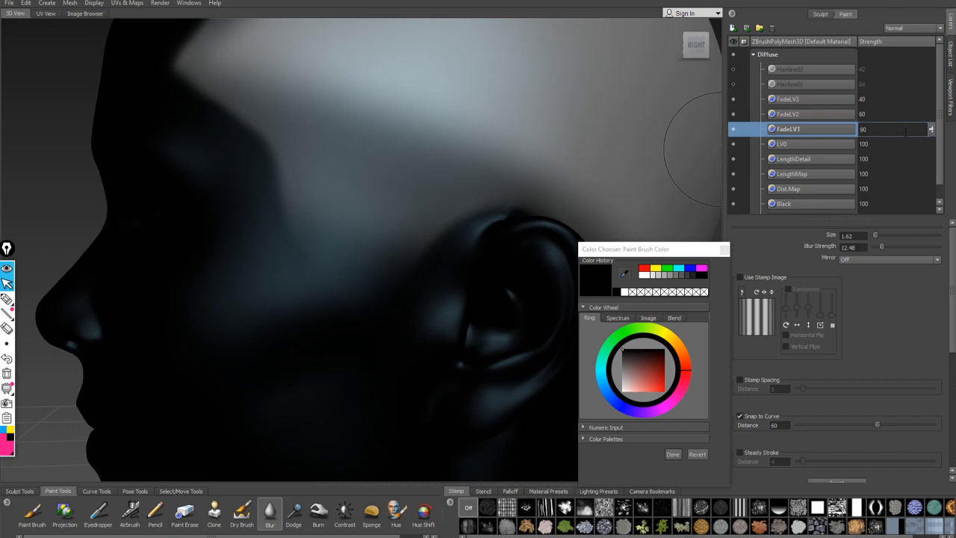
drag(932, 134, 934, 147)
drag(881, 131, 827, 134)
text(70)
key(Return)
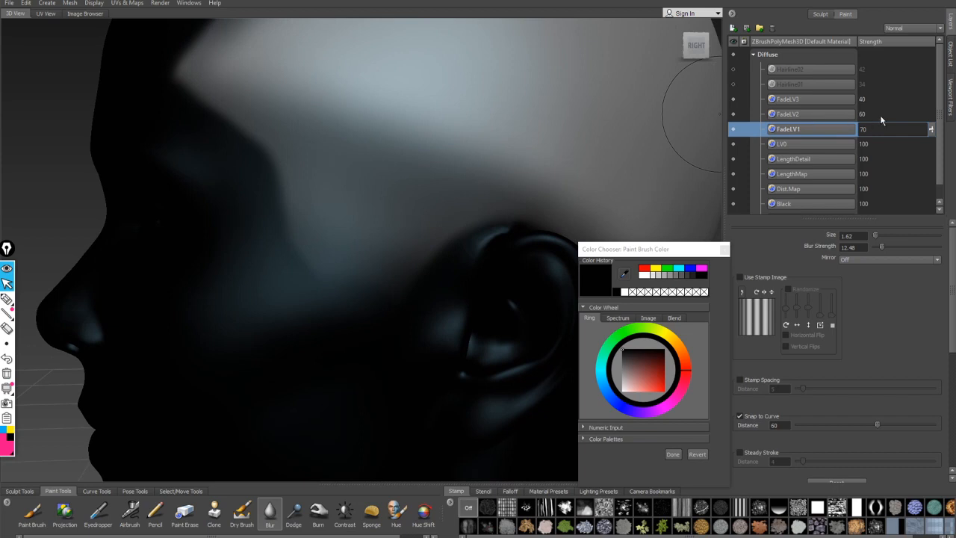
Step: Set the strength of the FadeLV2 paint layer to 55 and make FadeLV3 the active layer
click(855, 114)
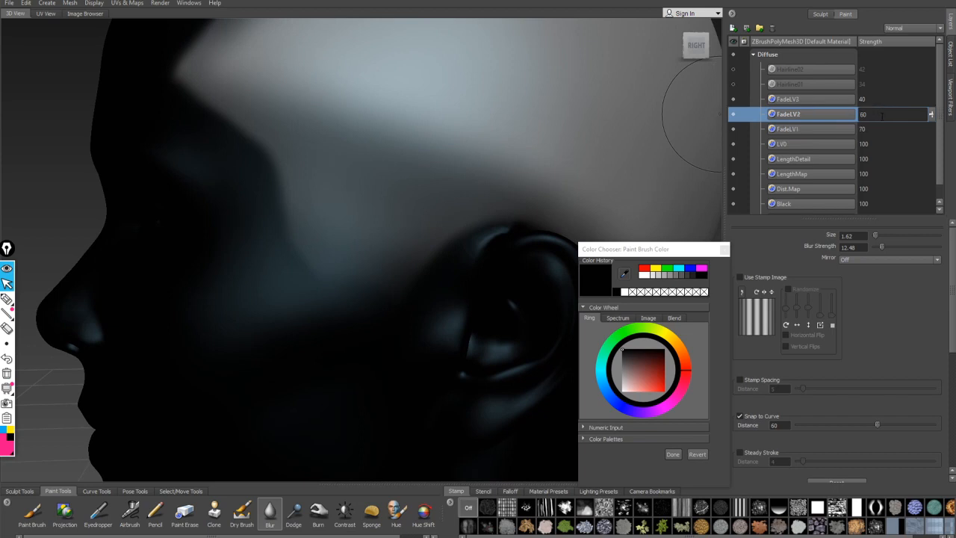
double_click(881, 115)
click(878, 99)
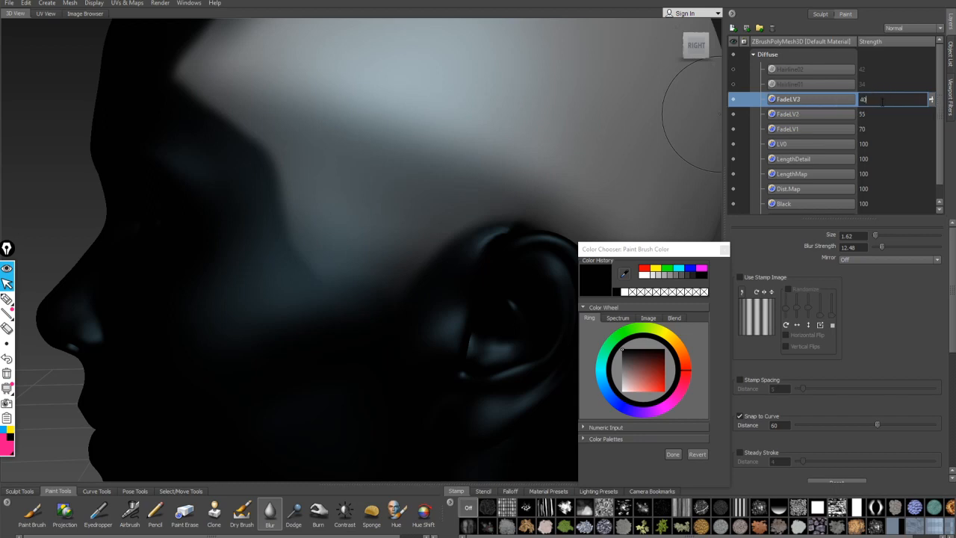
Step: Export the merged Diffuse channel as FadeMap.png in the sourceimages folder, replacing the existing file
alt+right_drag(375, 166, 403, 196)
alt+middle_drag(403, 196, 382, 308)
right_click(798, 59)
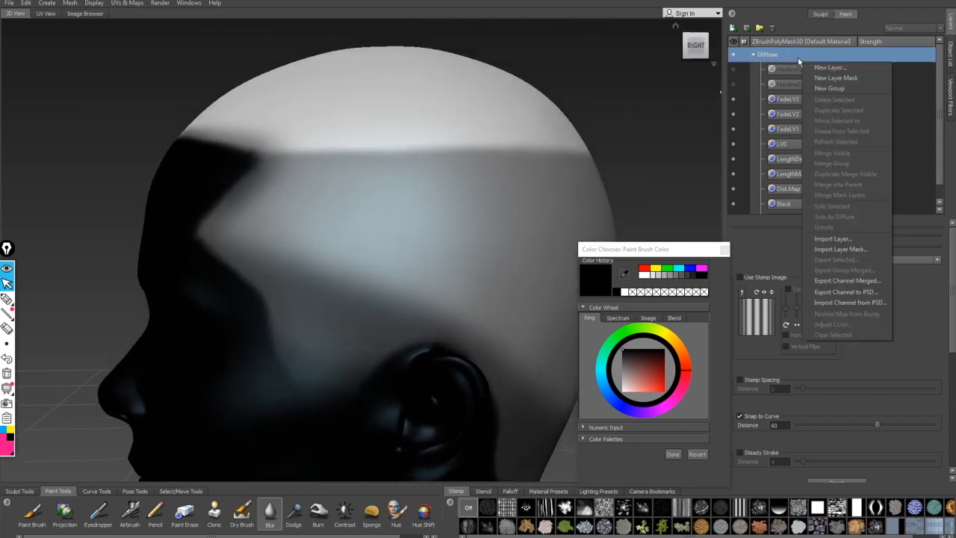
click(843, 280)
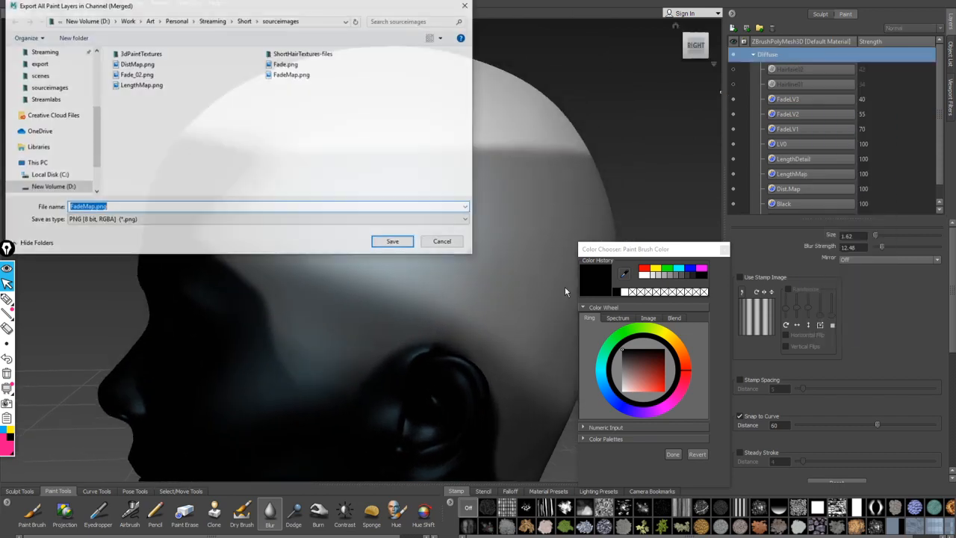
click(393, 242)
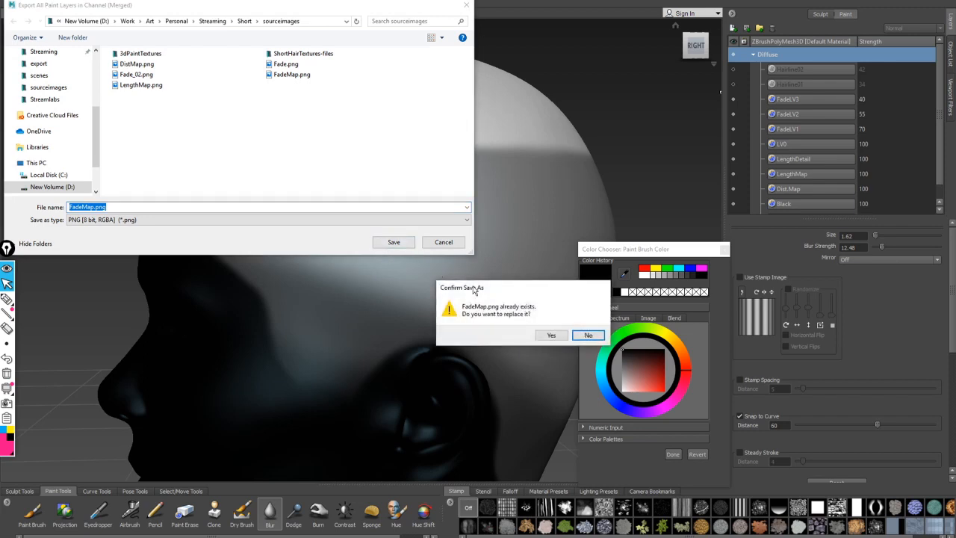
click(550, 335)
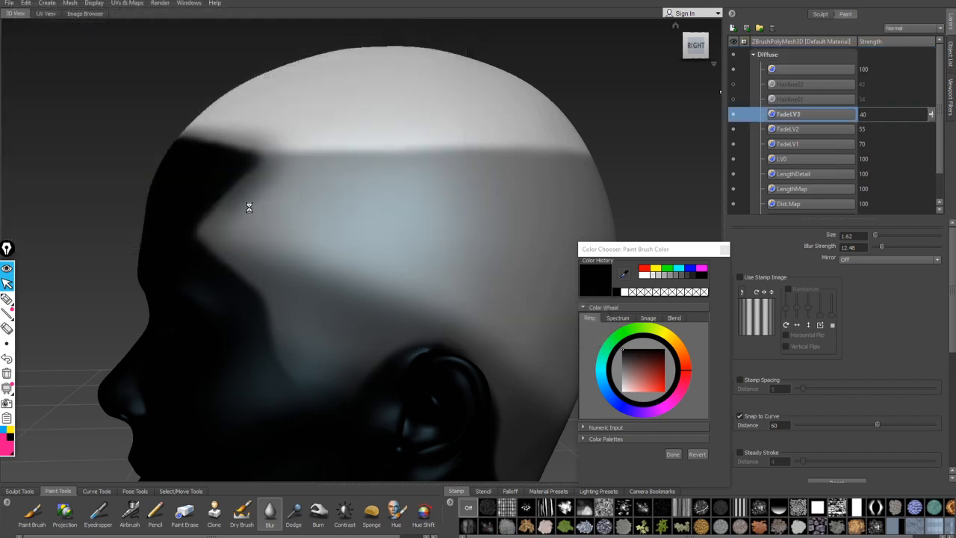
Step: Switch to Maya and dismiss the Create Render Node window without creating a texture
key(alt+Tab)
key(alt+Tab)
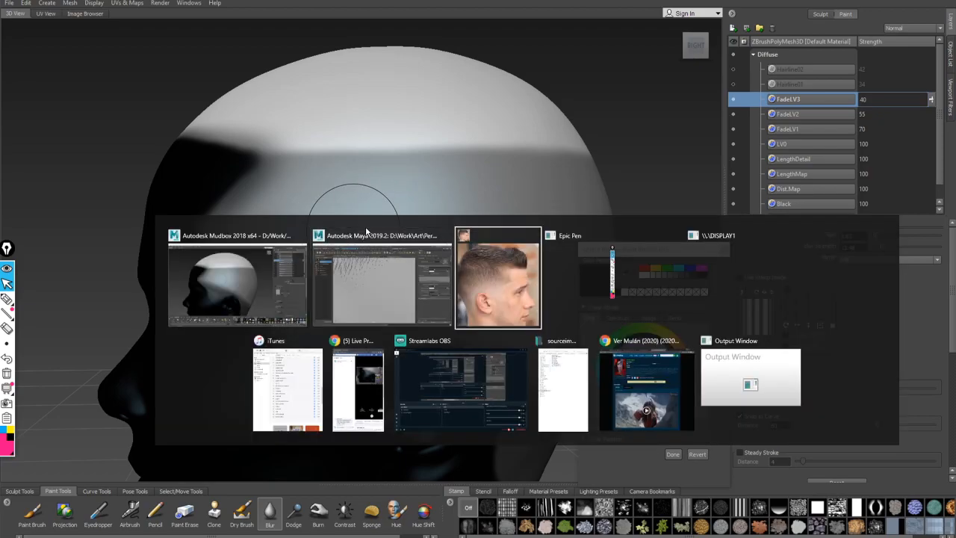
click(365, 290)
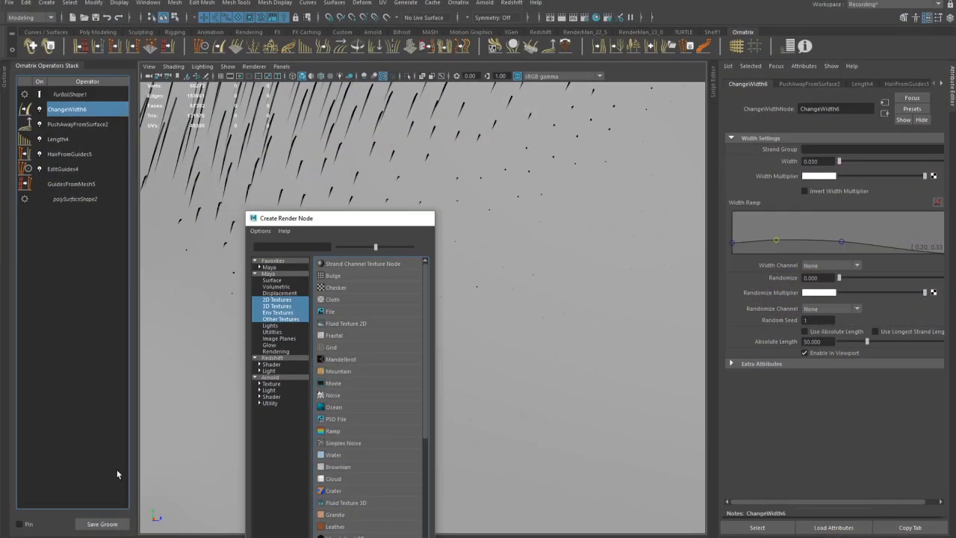
key(Escape)
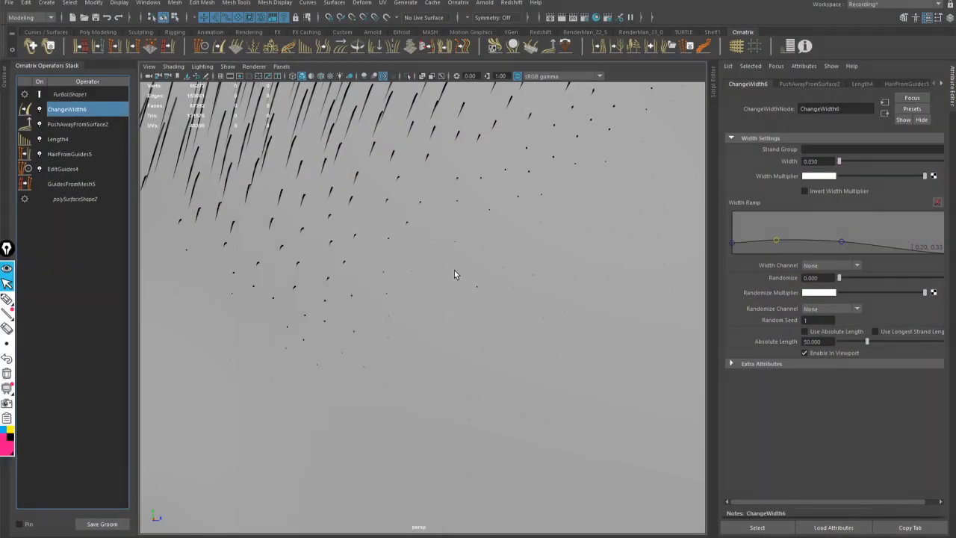
alt+right_drag(431, 293, 410, 265)
alt+drag(410, 265, 531, 265)
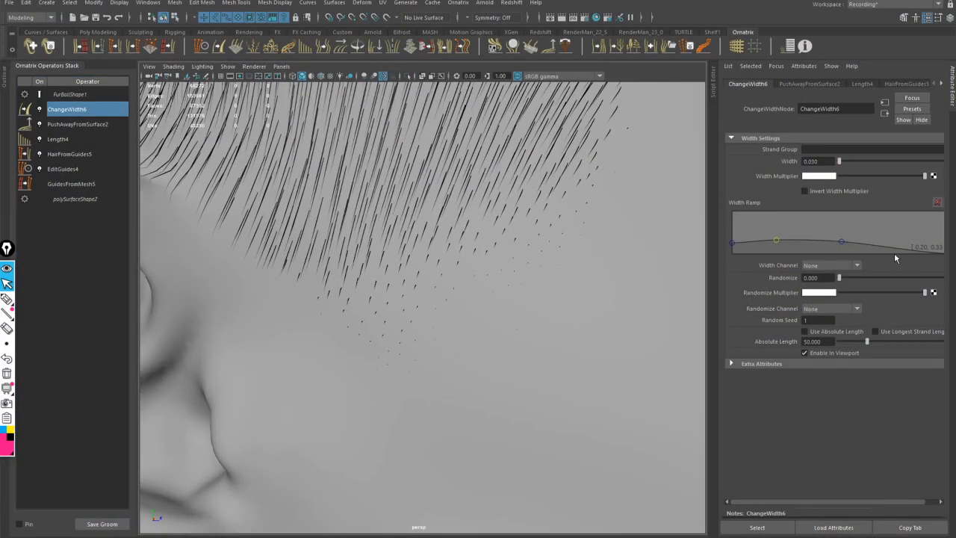
Step: Reload FadeMap.png in the Length4 operator's value multiplier texture and check the fade around the temple and ear
click(84, 139)
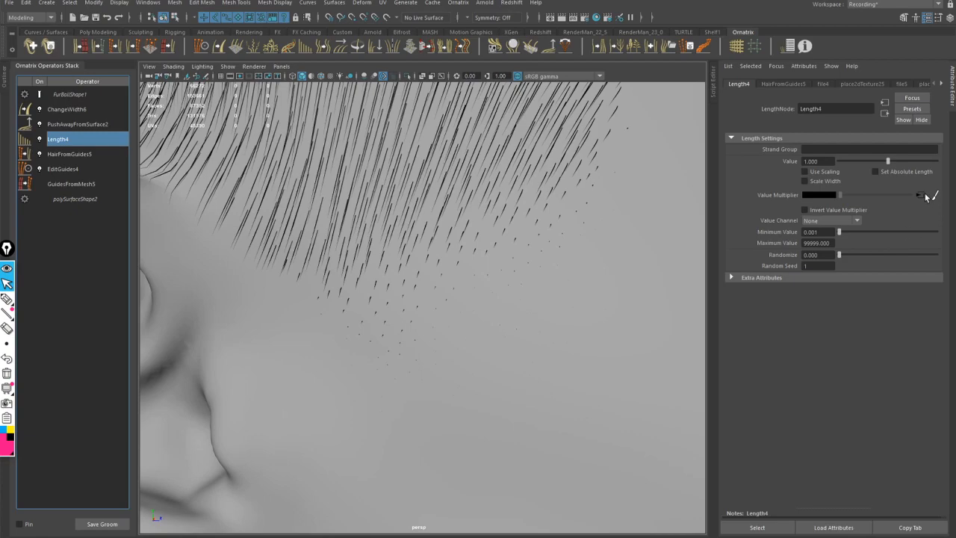
click(924, 194)
click(819, 236)
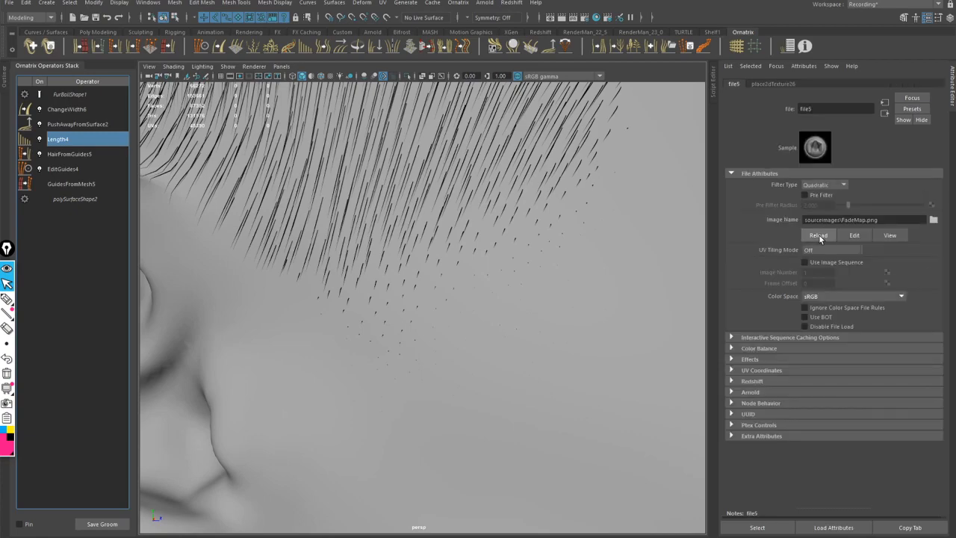
alt+right_drag(452, 293, 337, 249)
alt+drag(336, 250, 173, 280)
alt+right_drag(172, 280, 517, 342)
alt+drag(517, 341, 494, 327)
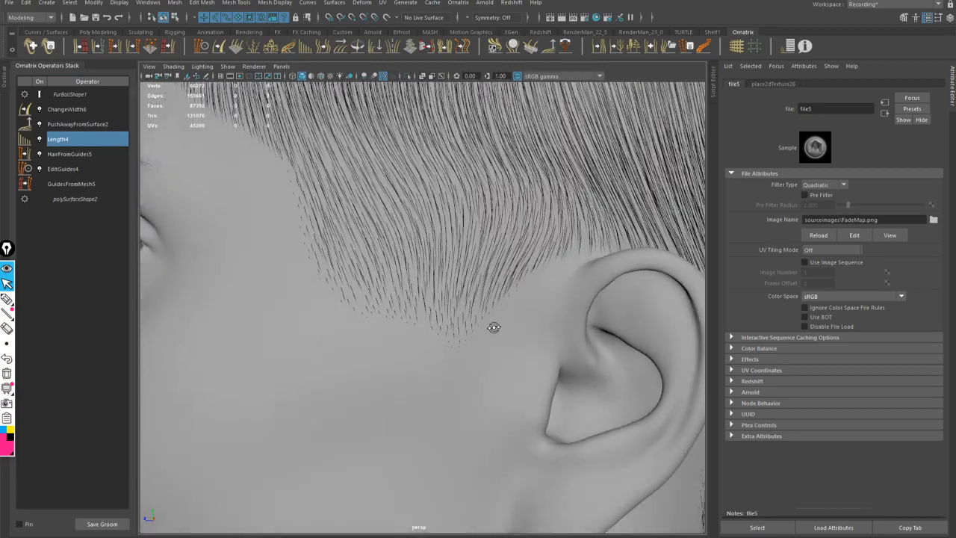
Step: Switch to Mudbox and set the strength of the LV0 paint layer to 40
alt+drag(383, 293, 394, 342)
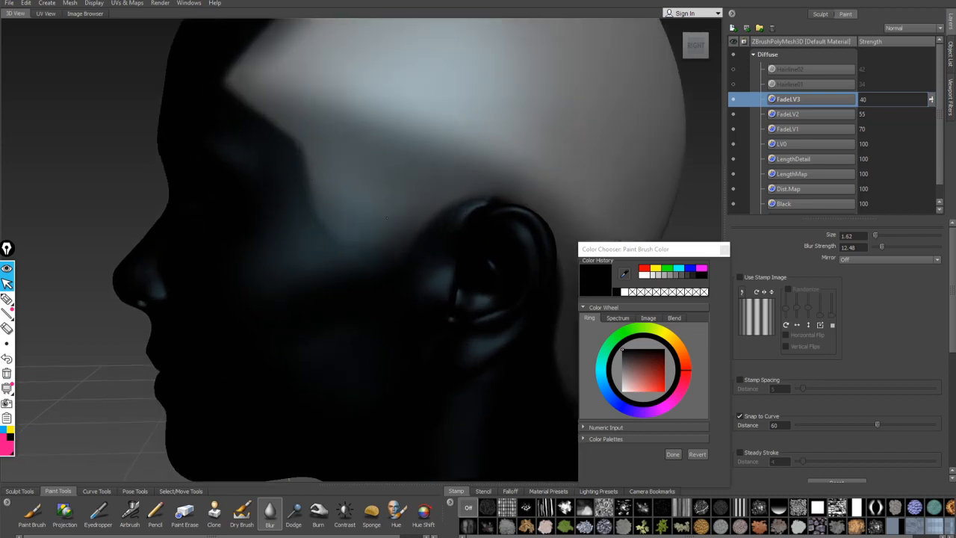
click(887, 144)
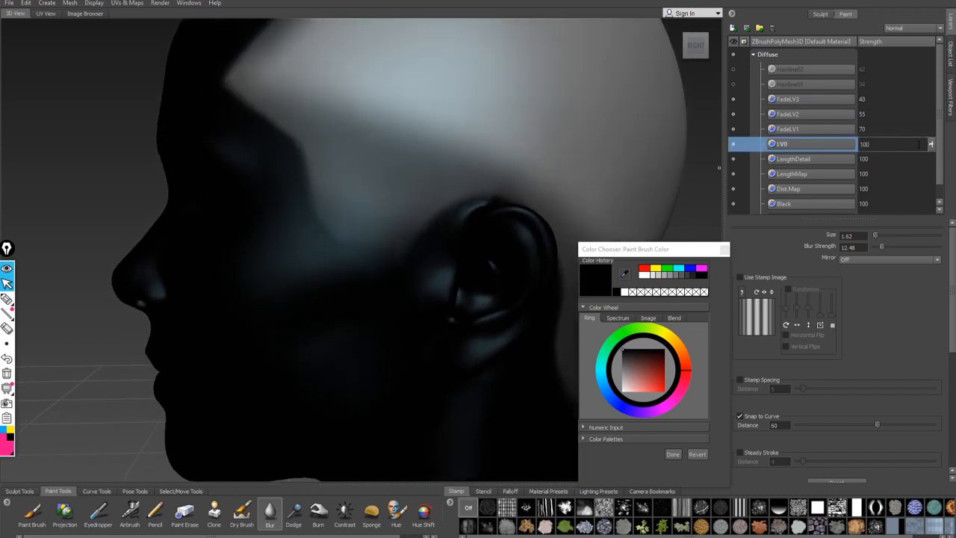
drag(930, 144, 944, 190)
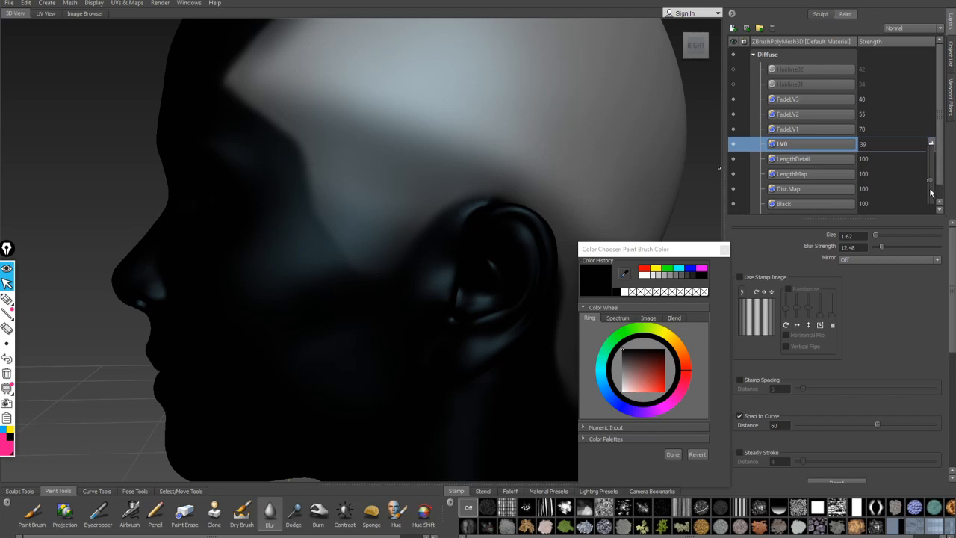
mouse_move(929, 180)
mouse_down()
mouse_move(930, 196)
mouse_move(930, 181)
mouse_up()
double_click(866, 144)
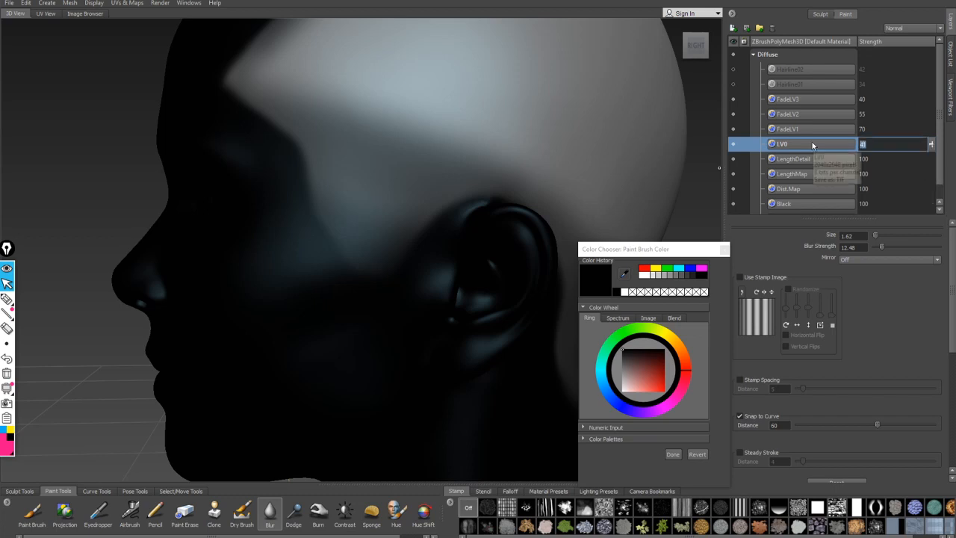
text(40)
Step: Export the merged Diffuse channel as FadeMap.png in the sourceimages folder, replacing the existing file
alt+middle_drag(482, 184, 435, 206)
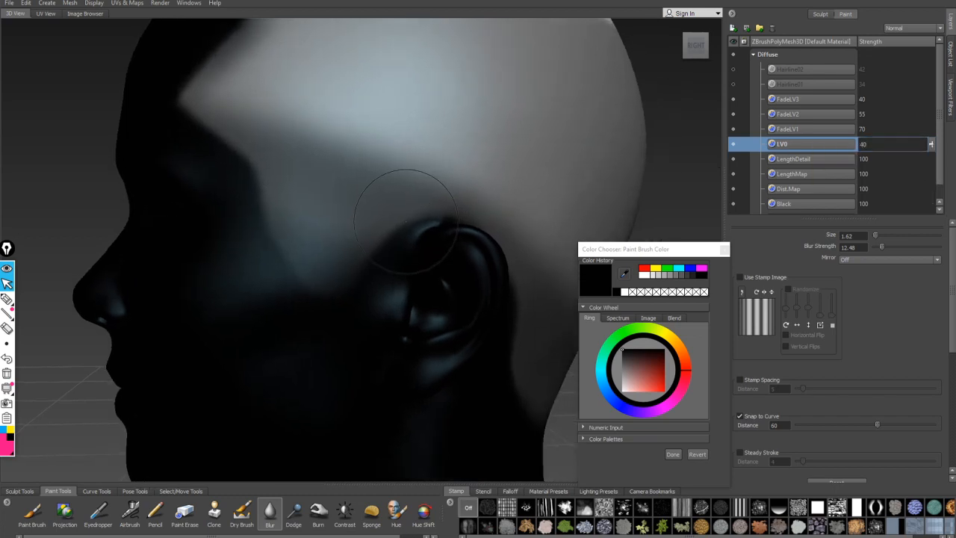
right_click(804, 56)
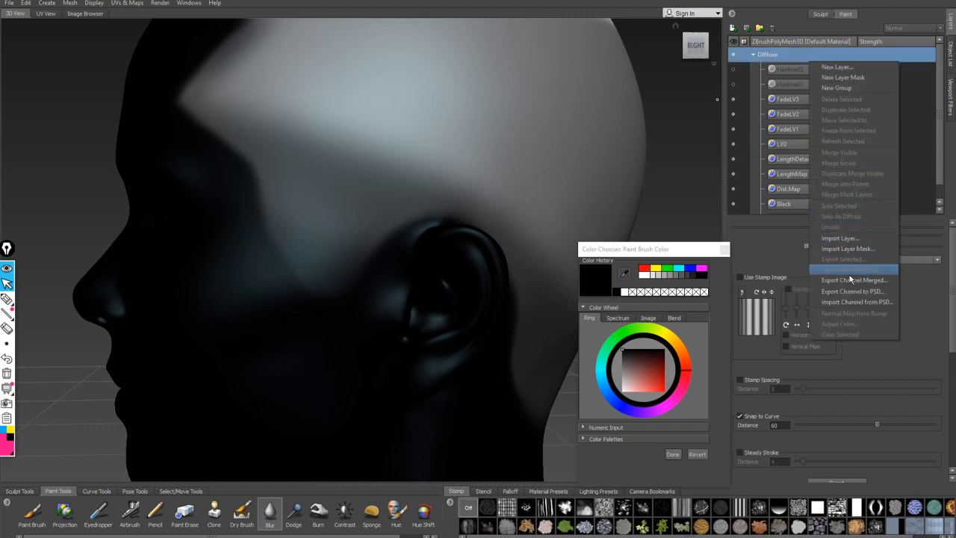
click(394, 242)
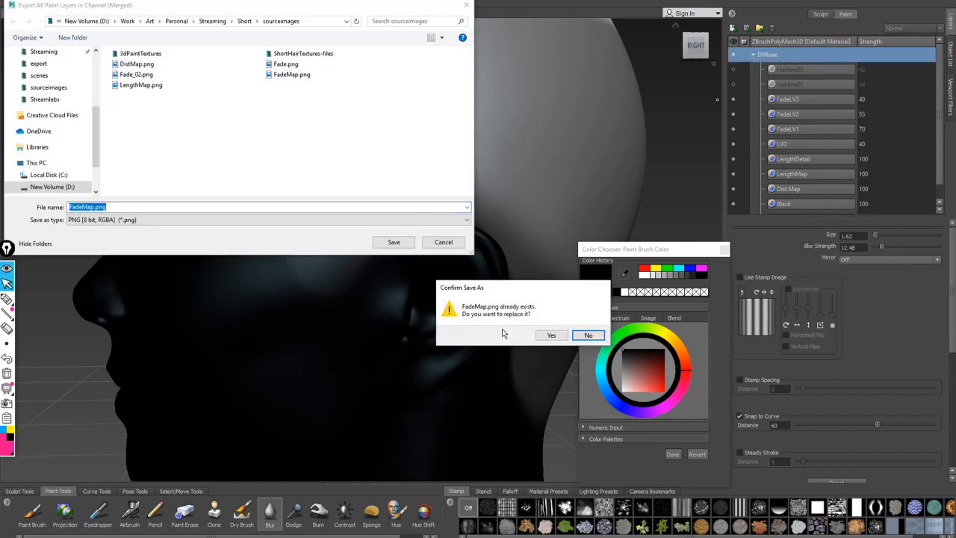
click(551, 335)
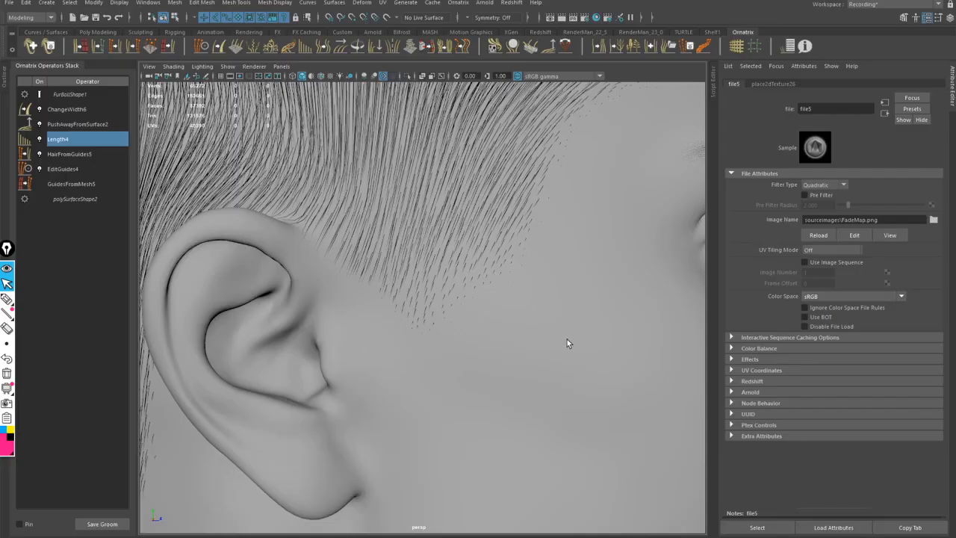
Step: Switch to Maya, reload the FadeMap.png file texture, and inspect the fade around the temples and ears on both sides of the head
alt+drag(479, 280, 555, 274)
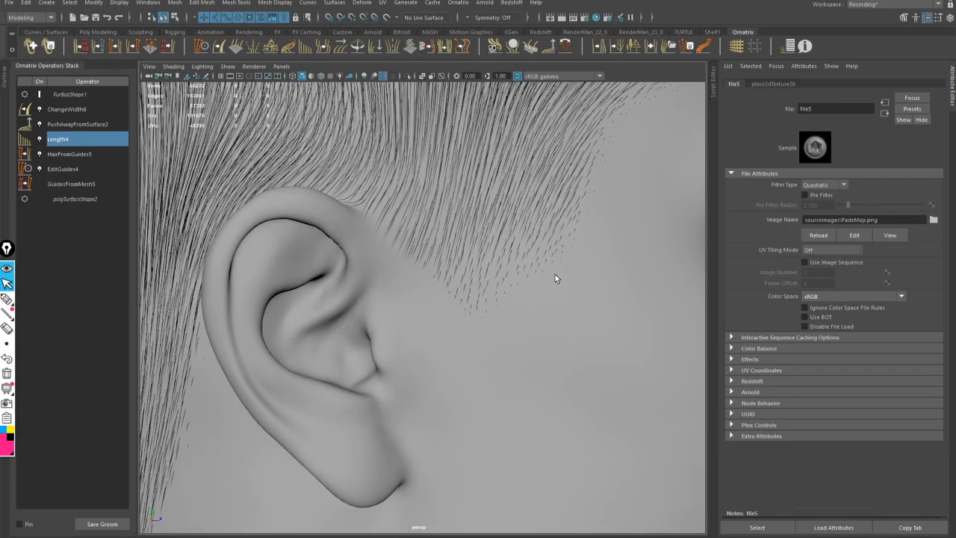
click(818, 235)
alt+drag(491, 313, 550, 306)
alt+right_drag(414, 260, 571, 261)
alt+drag(557, 260, 292, 254)
alt+right_drag(292, 254, 311, 266)
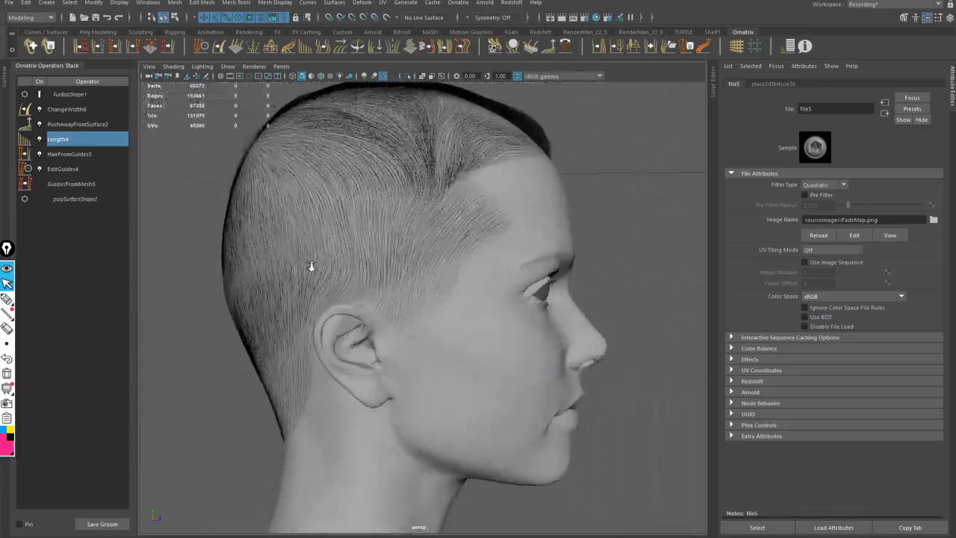
alt+drag(311, 267, 496, 267)
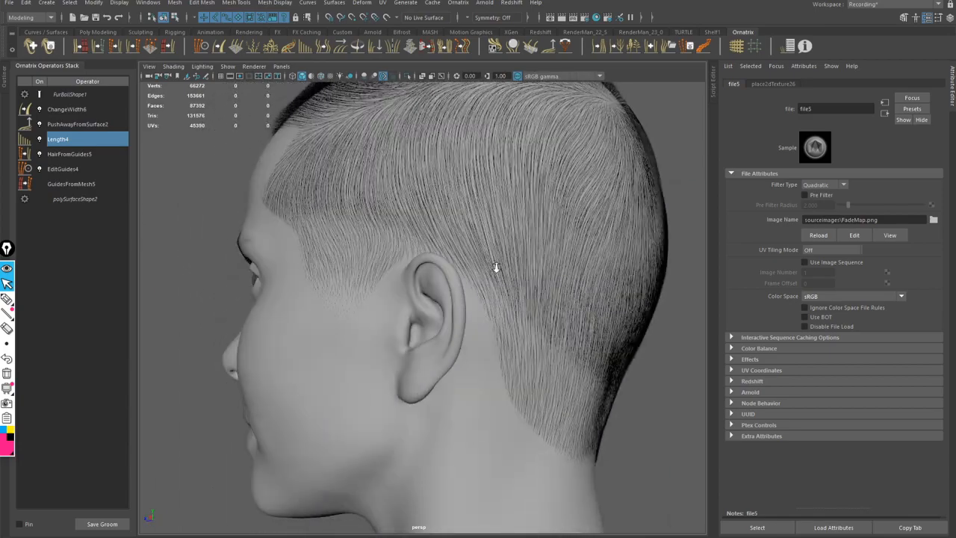
alt+right_drag(496, 267, 550, 294)
mouse_move(376, 212)
alt+right_down()
mouse_move(563, 316)
mouse_move(527, 348)
mouse_move(535, 348)
mouse_move(385, 200)
alt+right_up()
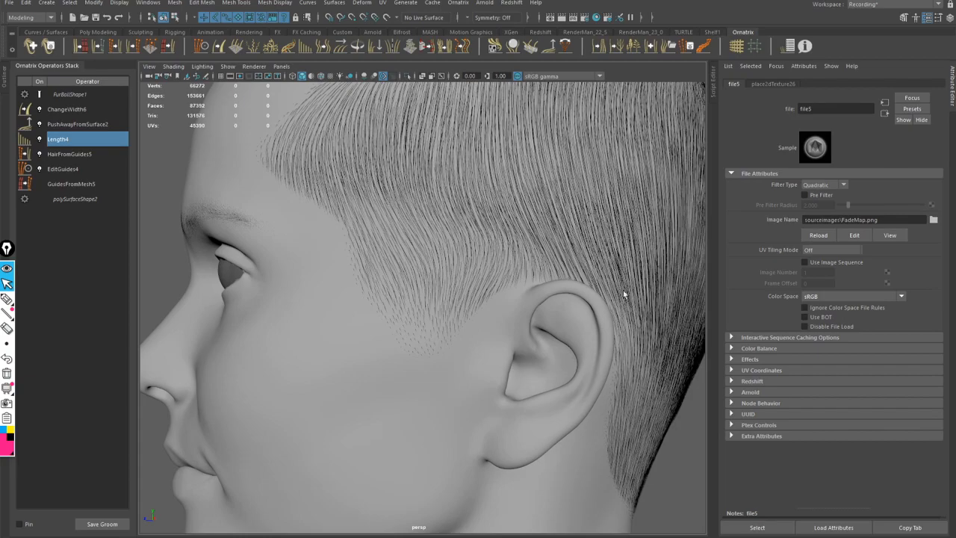
alt+drag(614, 344, 425, 293)
alt+right_drag(426, 293, 431, 321)
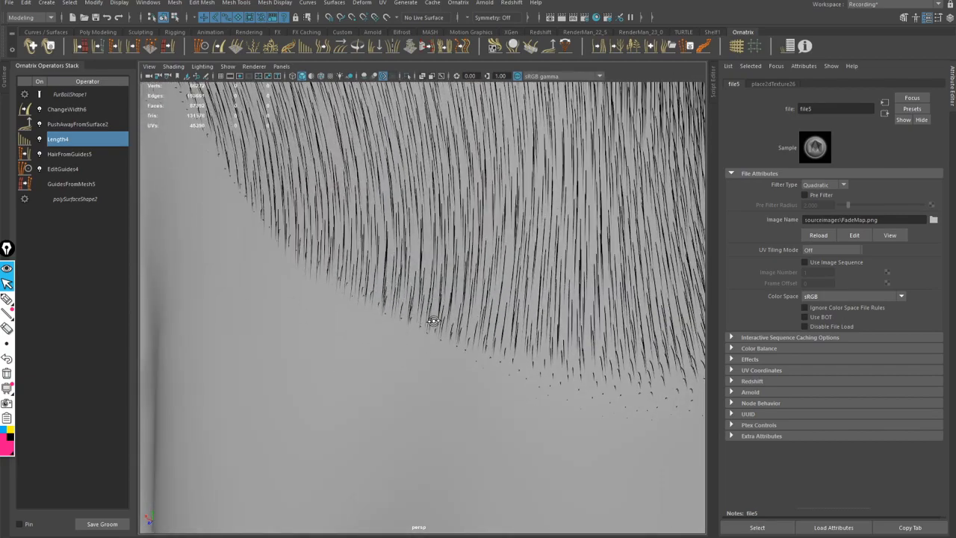
alt+drag(356, 268, 282, 287)
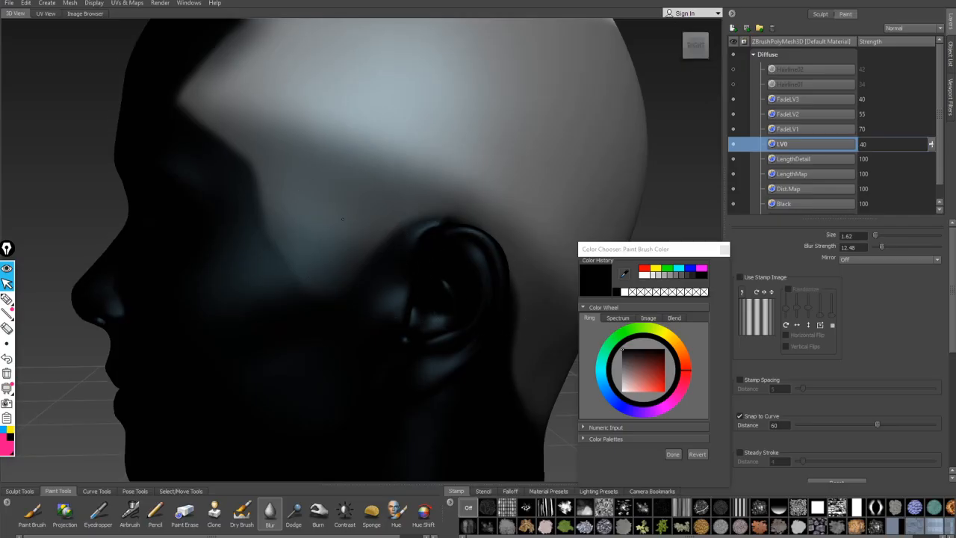
Step: Switch to Mudbox, try a higher strength on the FadeLV2 paint layer, and restore it to 55
click(828, 132)
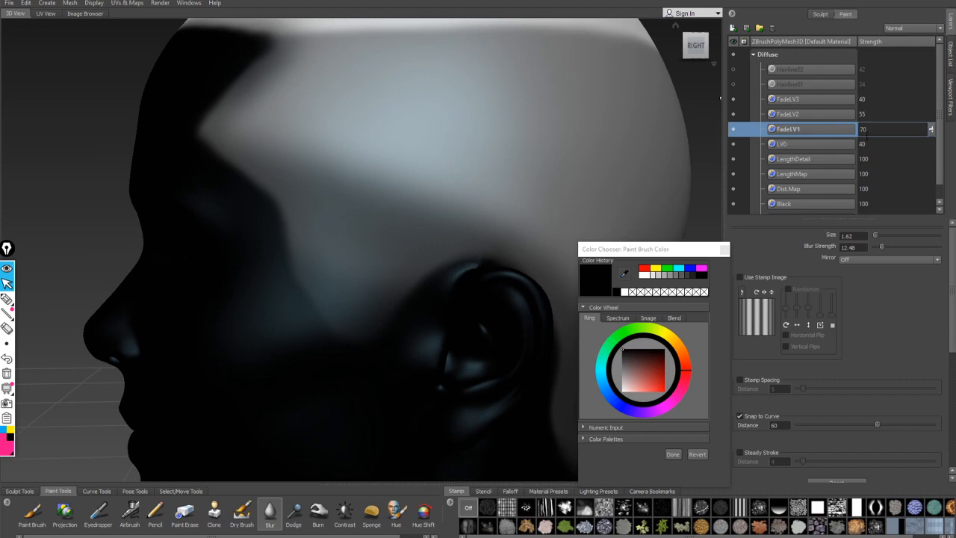
click(732, 131)
click(914, 114)
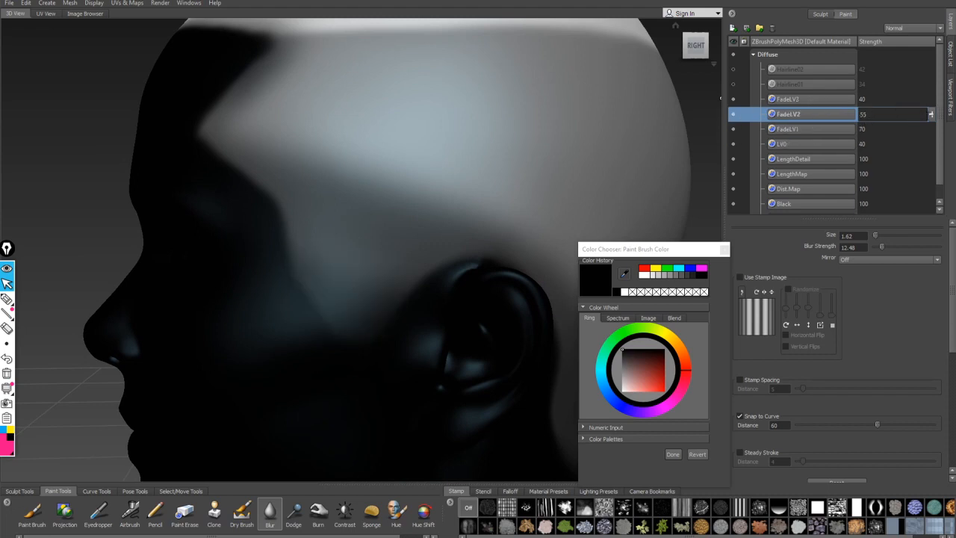
click(930, 116)
drag(932, 118, 932, 112)
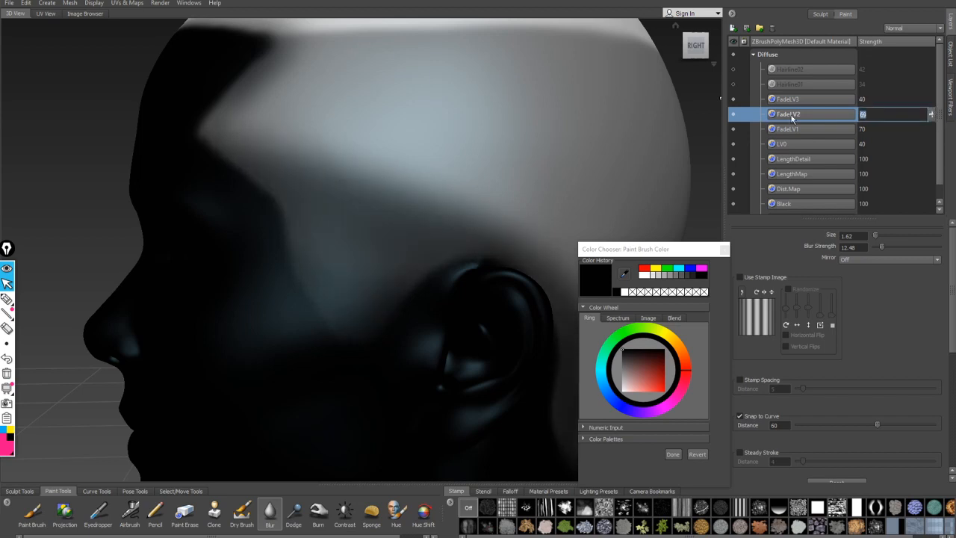
text(55)
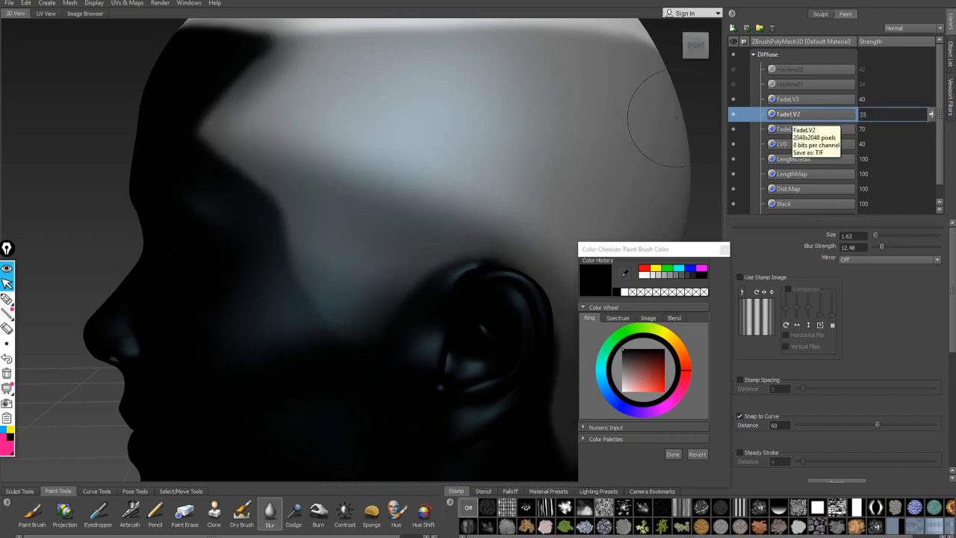
Step: Export all Diffuse paint layers merged over the existing FadeMap.png in the sourceimages folder
right_click(830, 60)
click(876, 277)
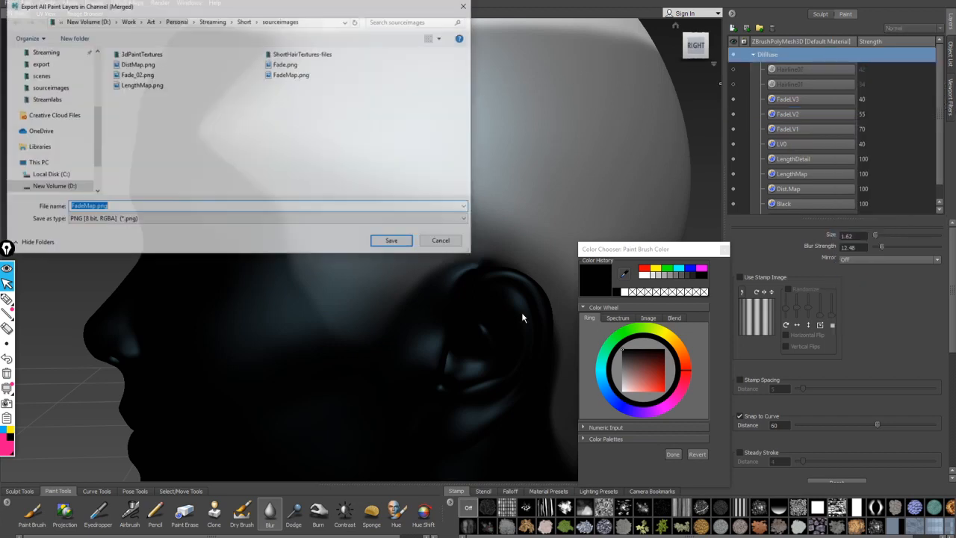
click(394, 242)
click(551, 335)
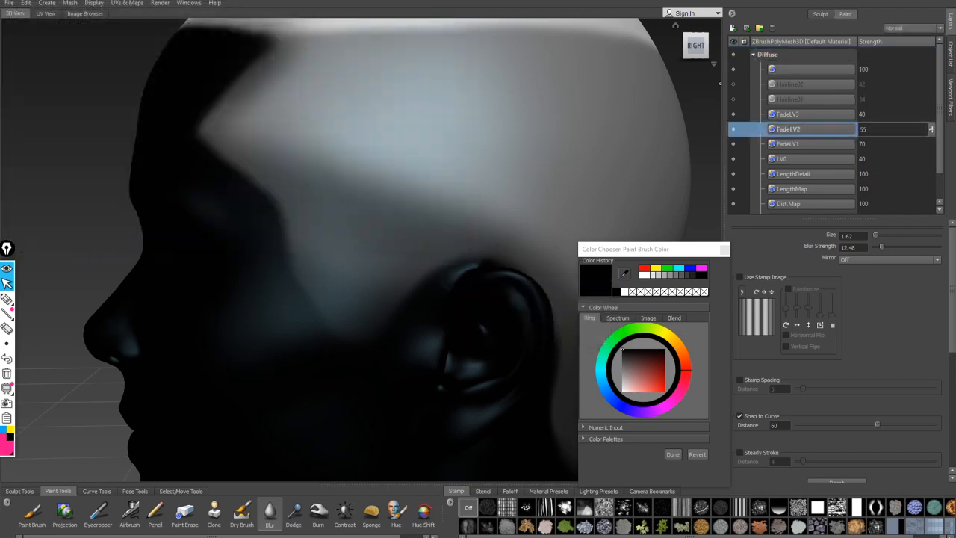
Step: Switch to Maya, reload the FadeMap.png texture, and check the fade above and behind the ear
key(alt+Tab)
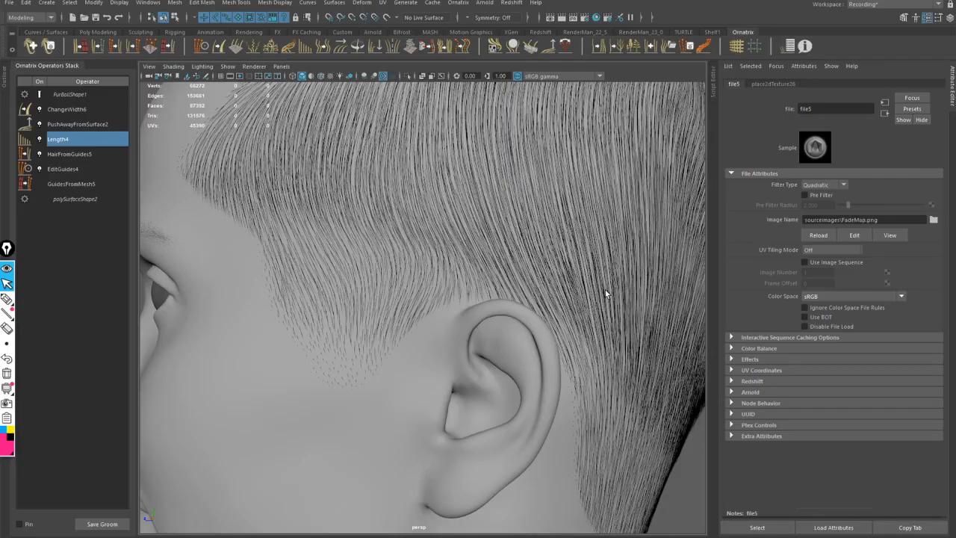
click(821, 236)
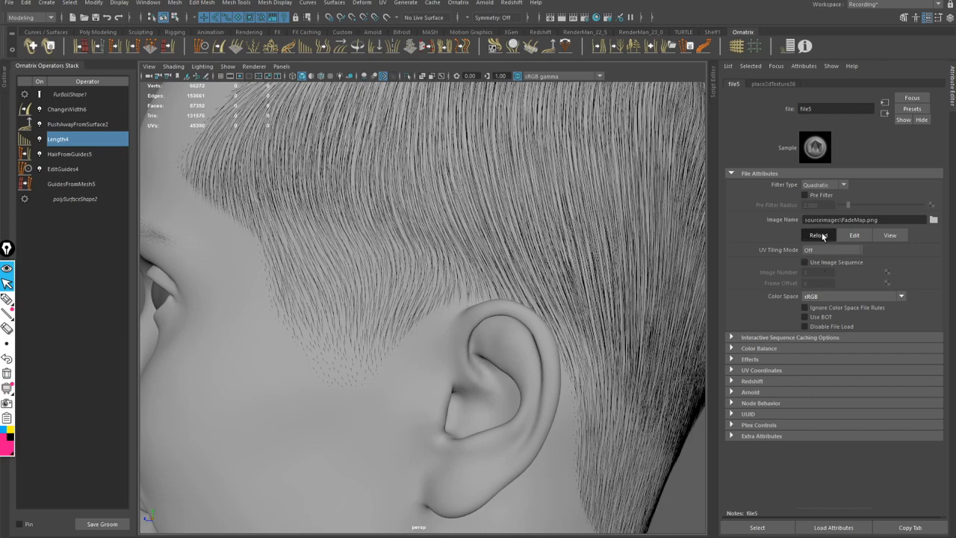
alt+drag(373, 266, 344, 250)
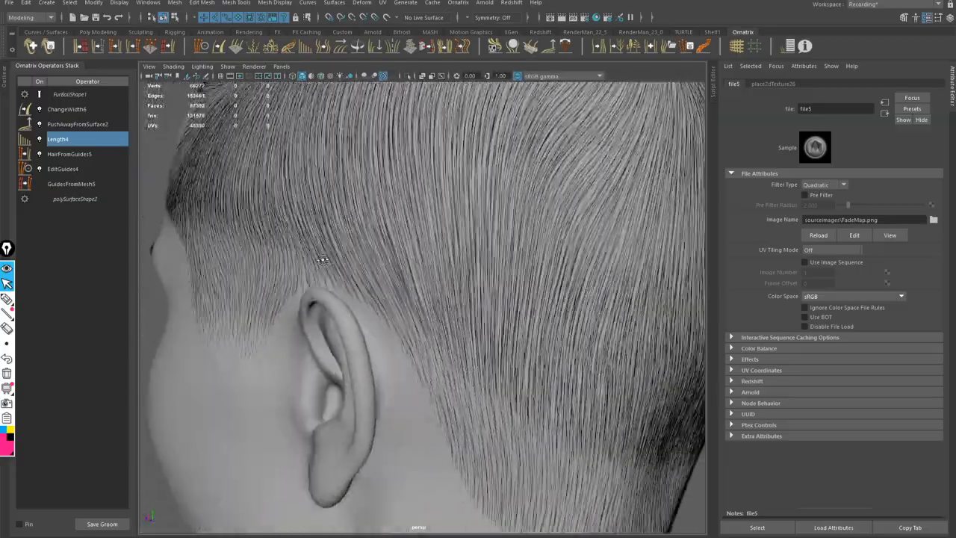
scroll(217, 232, down, 6)
scroll(345, 258, up, 3)
scroll(344, 257, up, 5)
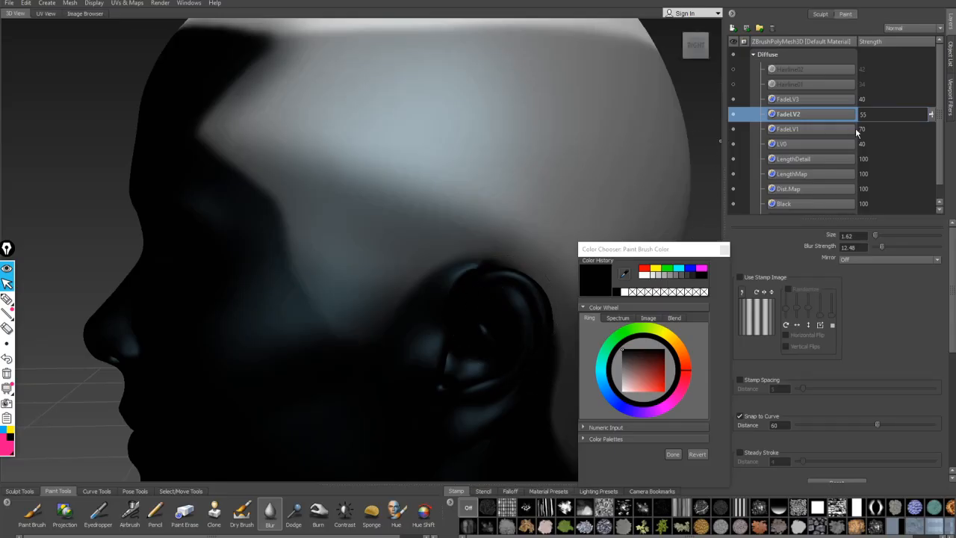
Step: Switch to Mudbox and set the strength of the FadeLV2 paint layer to 65
double_click(919, 113)
text(6)
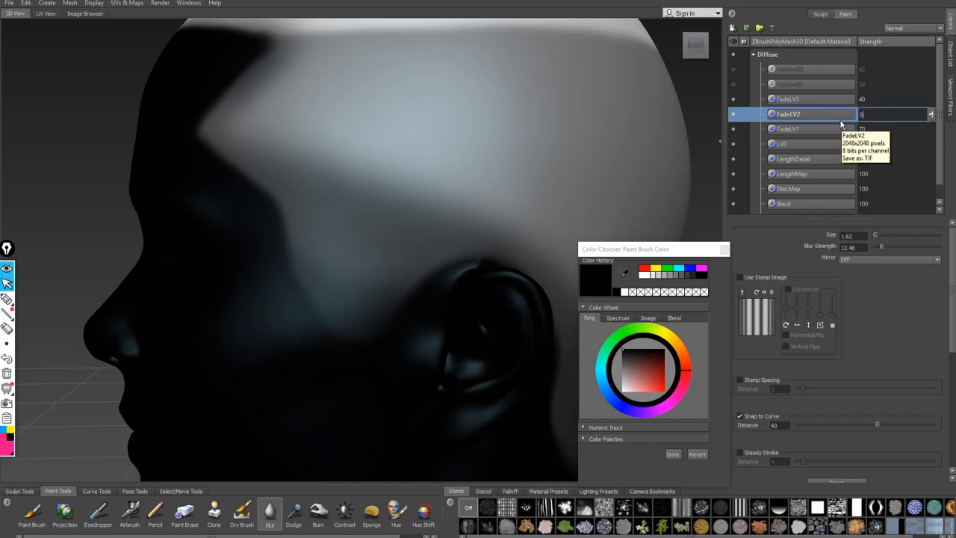
text(0)
key(Return)
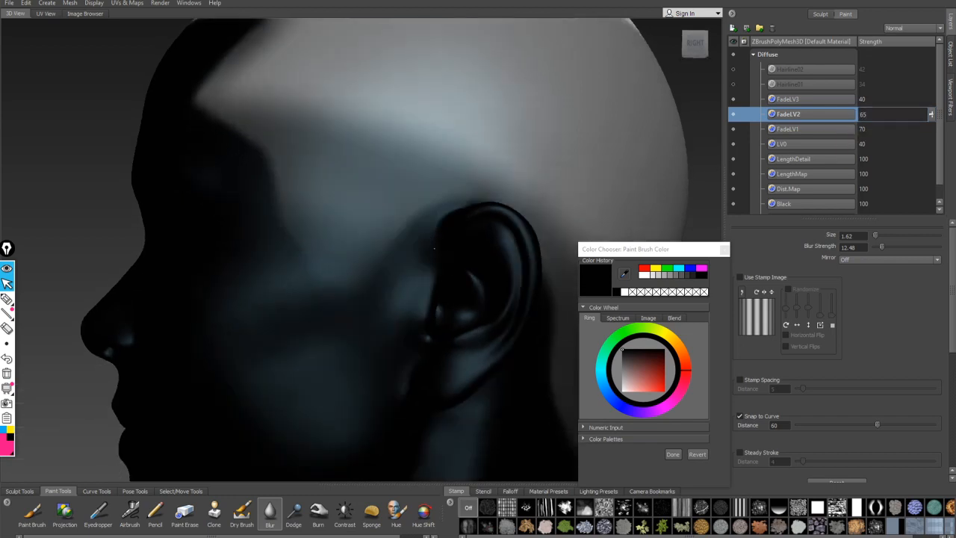
Step: Export the merged Diffuse channel with the updated FadeLV2 strength to FadeMap.png, replacing the existing file
right_click(805, 57)
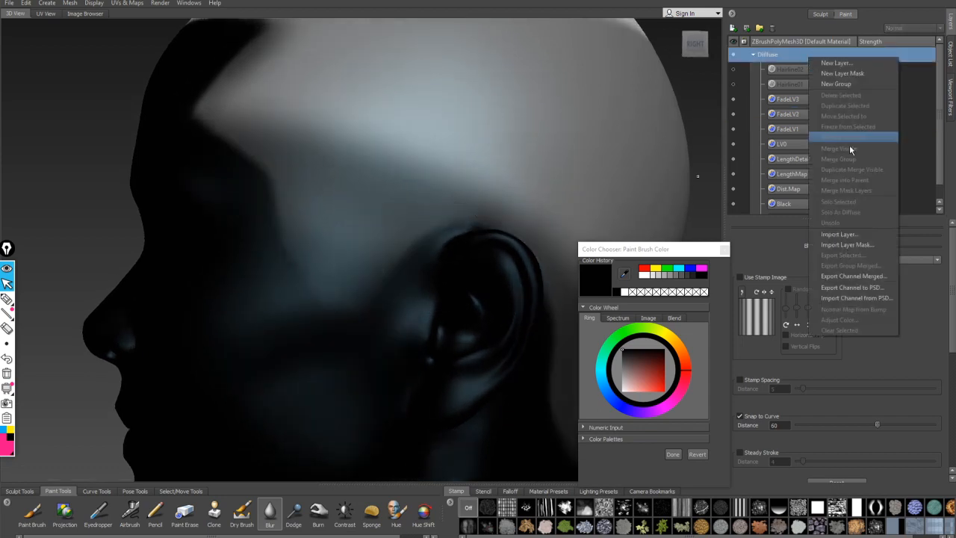
click(837, 273)
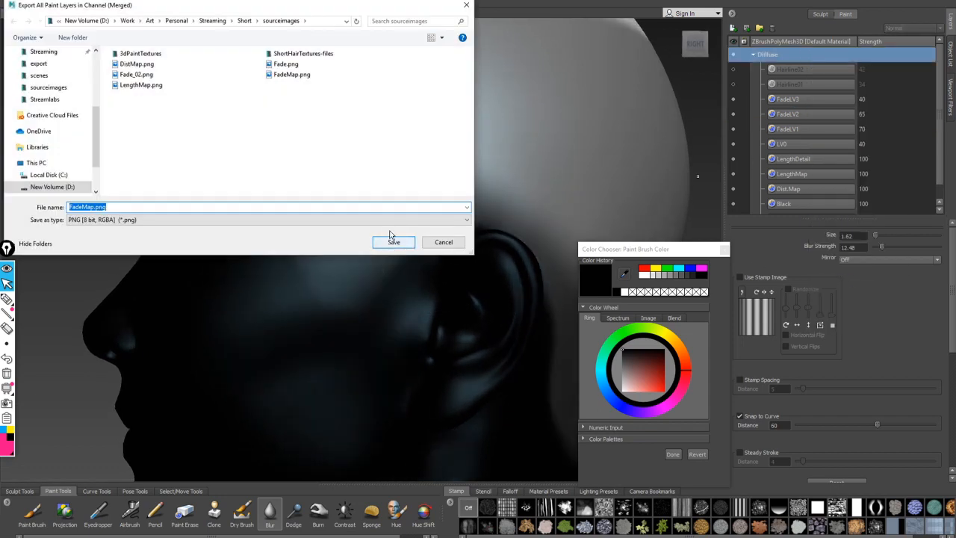
click(393, 242)
click(551, 335)
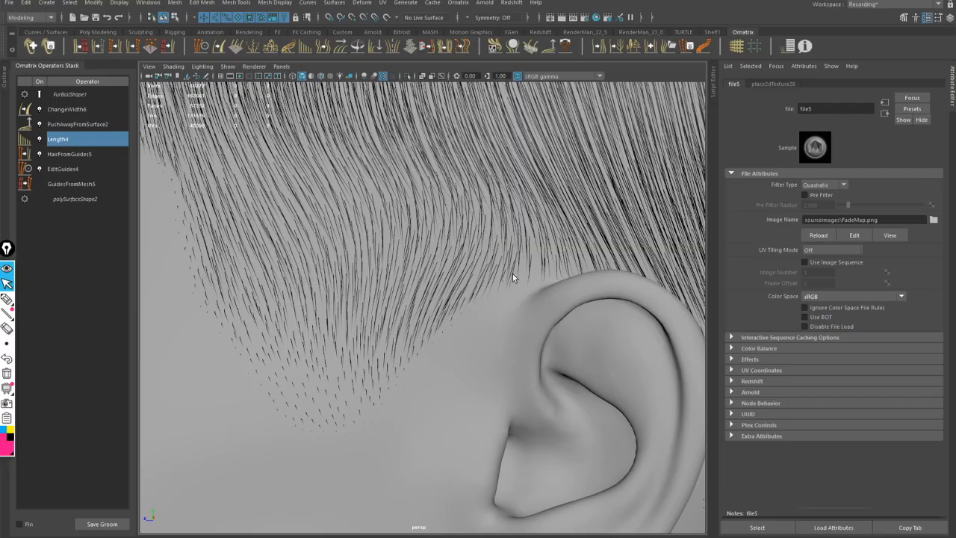
Step: Reload the FadeMap.png texture in Maya and examine the short hairs along the temple hairline from the front
click(818, 236)
alt+drag(351, 280, 431, 283)
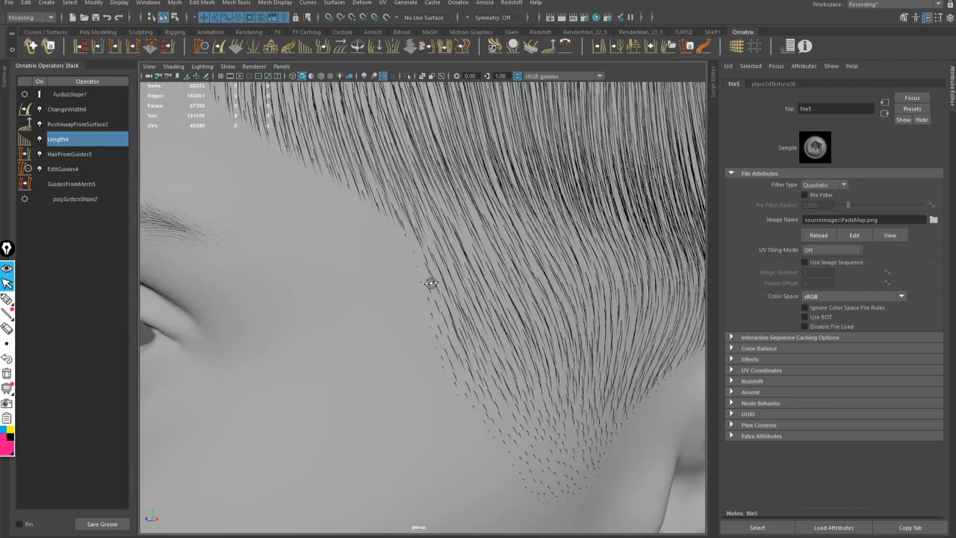
alt+middle_drag(431, 284, 257, 196)
alt+drag(328, 216, 407, 223)
alt+right_drag(407, 223, 557, 224)
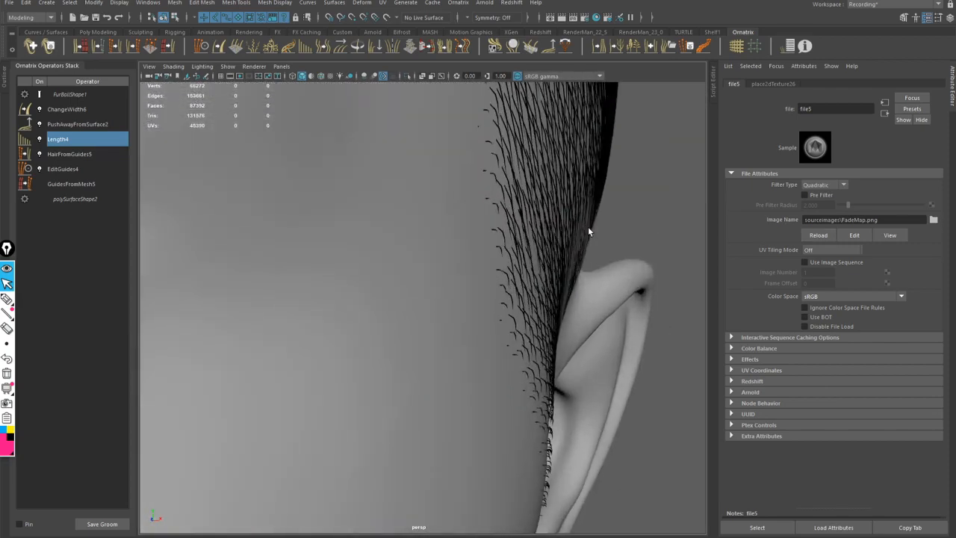
alt+drag(523, 221, 334, 206)
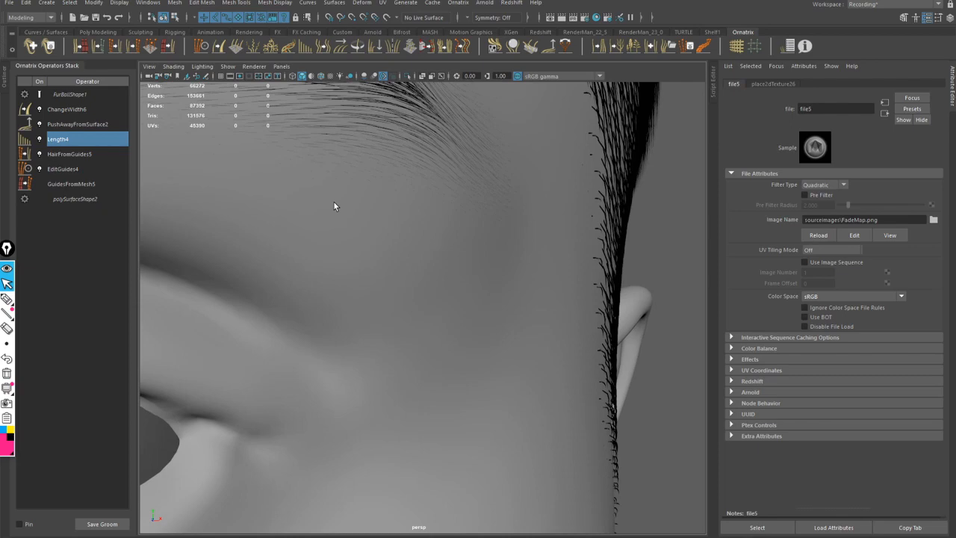
Step: Turn off the PushAwayFromSurface2 operator and check the hair on the side of the head
click(63, 125)
click(40, 125)
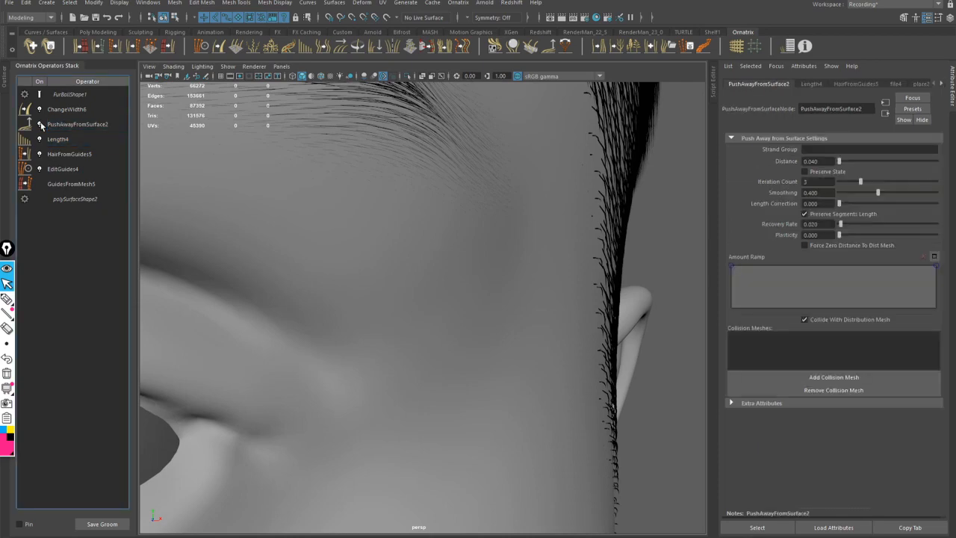
click(40, 125)
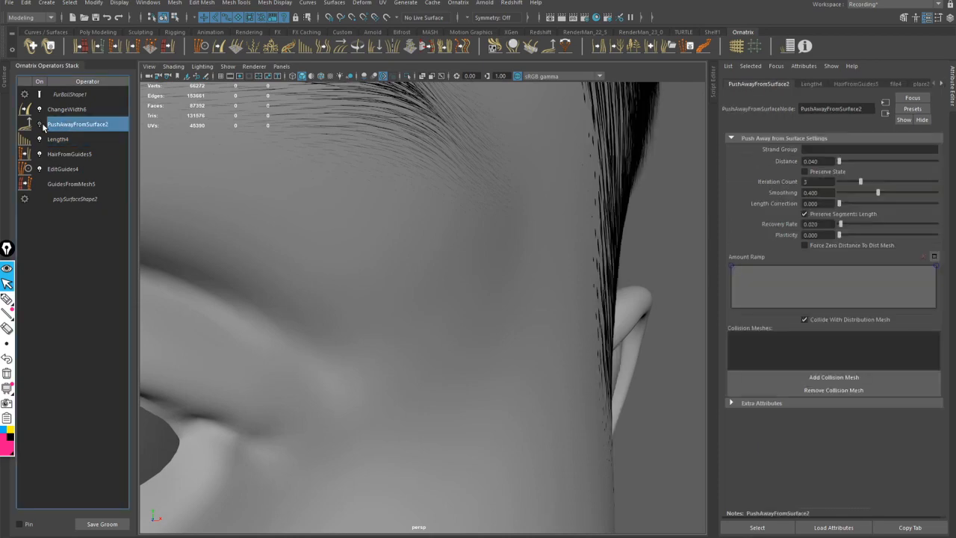
scroll(382, 237, down, 5)
alt+drag(383, 237, 257, 221)
alt+middle_drag(256, 221, 305, 234)
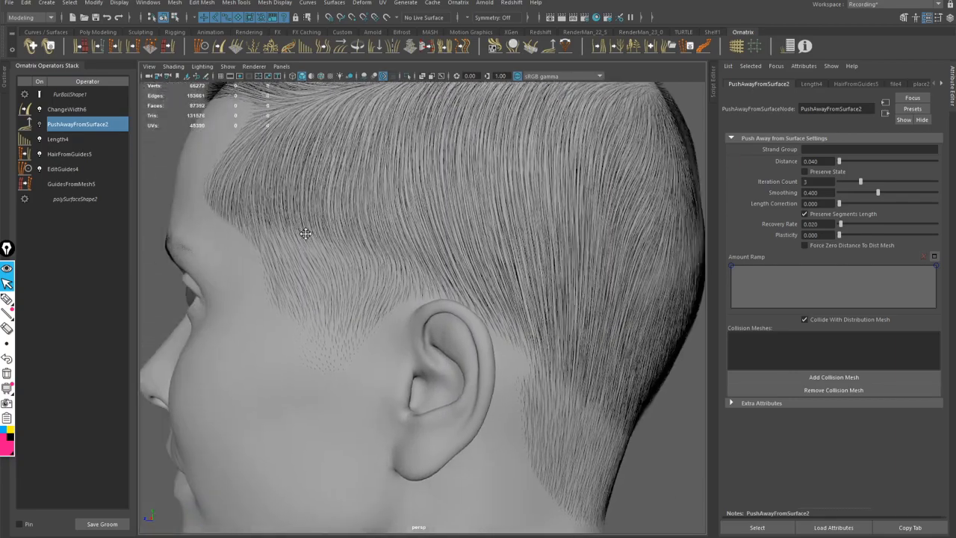
Step: Examine the hair on the back of the head, the front hairline and the sideburn with the push-away operator off
alt+drag(305, 234, 191, 222)
alt+drag(207, 215, 404, 296)
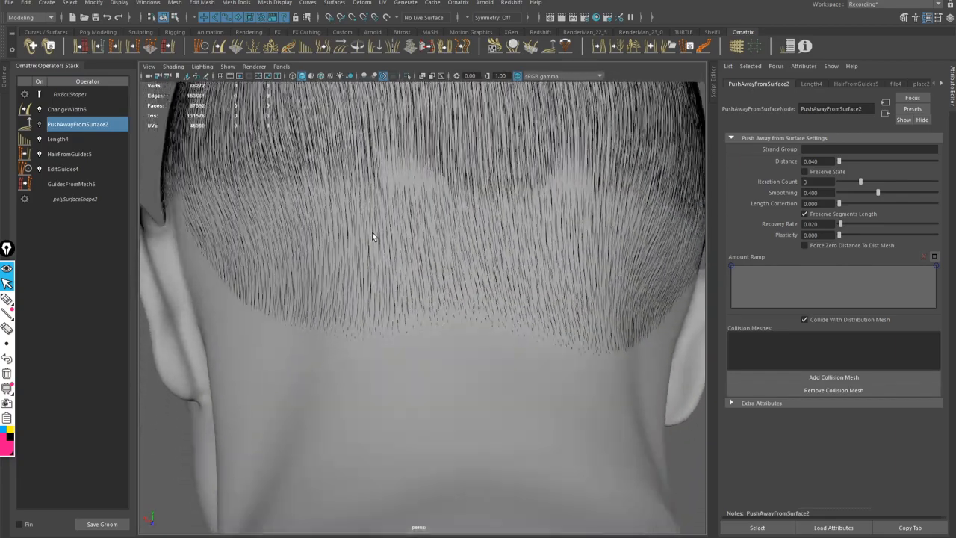
alt+right_drag(404, 296, 449, 197)
alt+drag(421, 151, 597, 388)
alt+drag(427, 207, 417, 238)
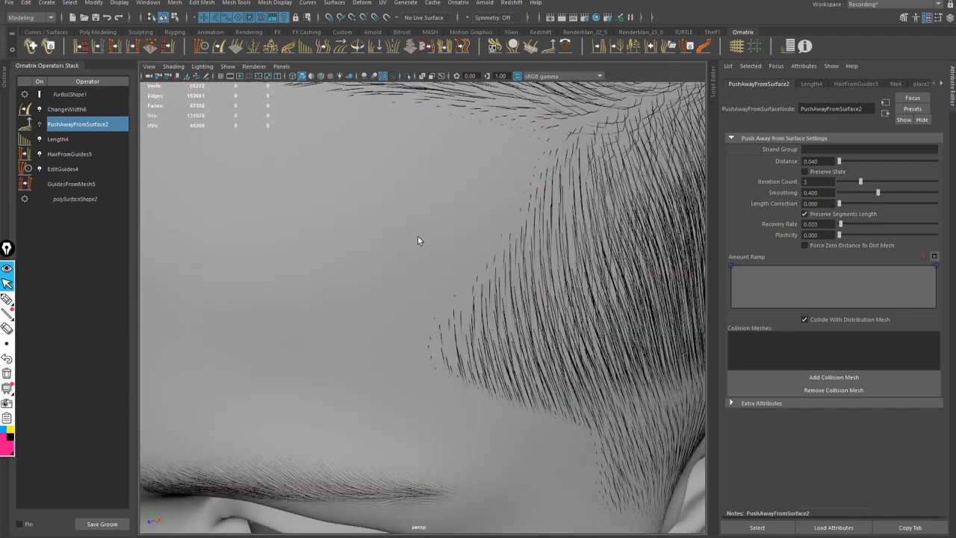
alt+right_drag(417, 238, 407, 239)
alt+drag(407, 240, 391, 222)
alt+right_drag(390, 221, 453, 248)
mouse_move(454, 249)
alt+mouse_down()
mouse_move(431, 253)
mouse_move(463, 261)
alt+mouse_up()
Step: Turn the PushAwayFromSurface2 operator back on and set its Distance to 0.030
click(40, 125)
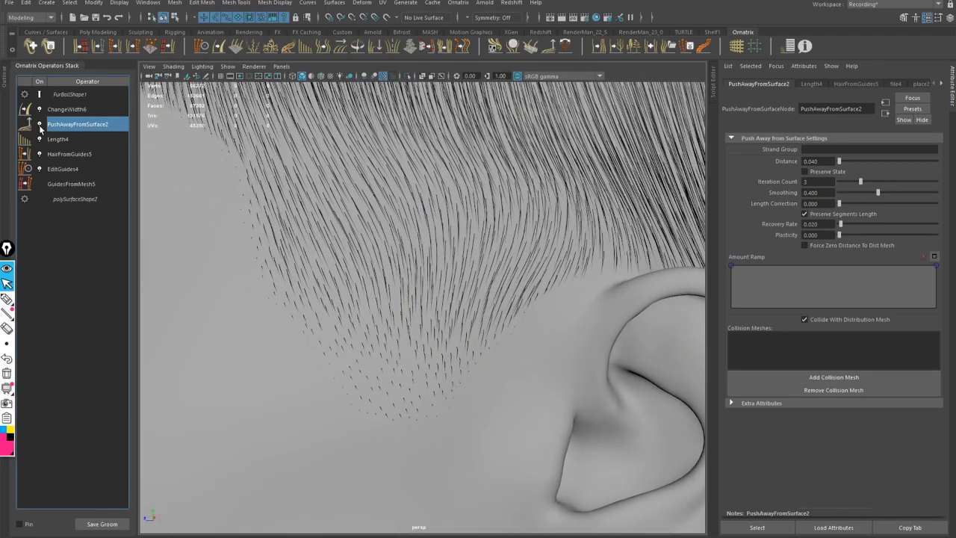
alt+drag(259, 205, 502, 227)
double_click(827, 161)
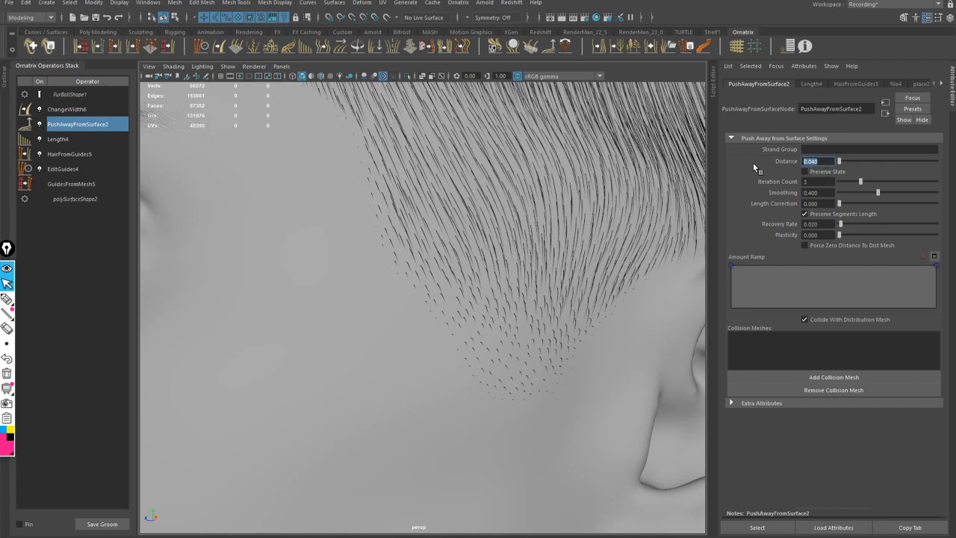
text(0.0)
key(Return)
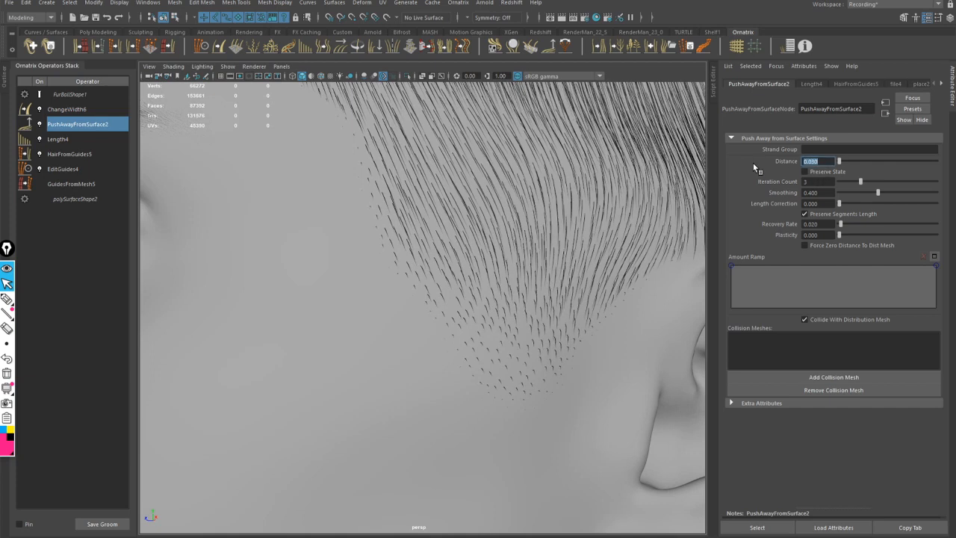
Step: Add a point to the push-away Amount Ramp about a quarter along and lower the ramp's starting point to 0
alt+drag(441, 209, 513, 277)
alt+middle_drag(513, 277, 337, 247)
alt+drag(336, 248, 403, 246)
alt+drag(307, 179, 345, 243)
alt+right_drag(346, 243, 477, 256)
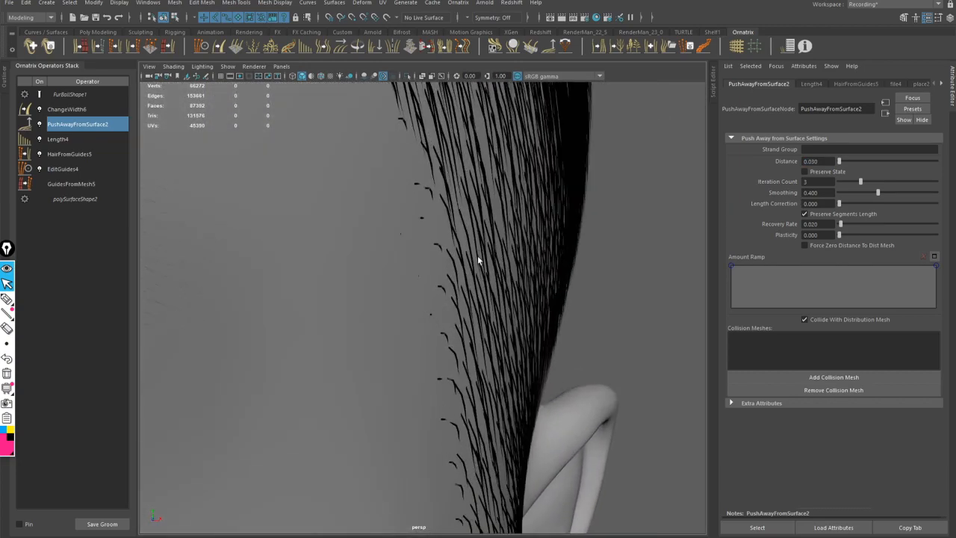
alt+drag(477, 256, 484, 253)
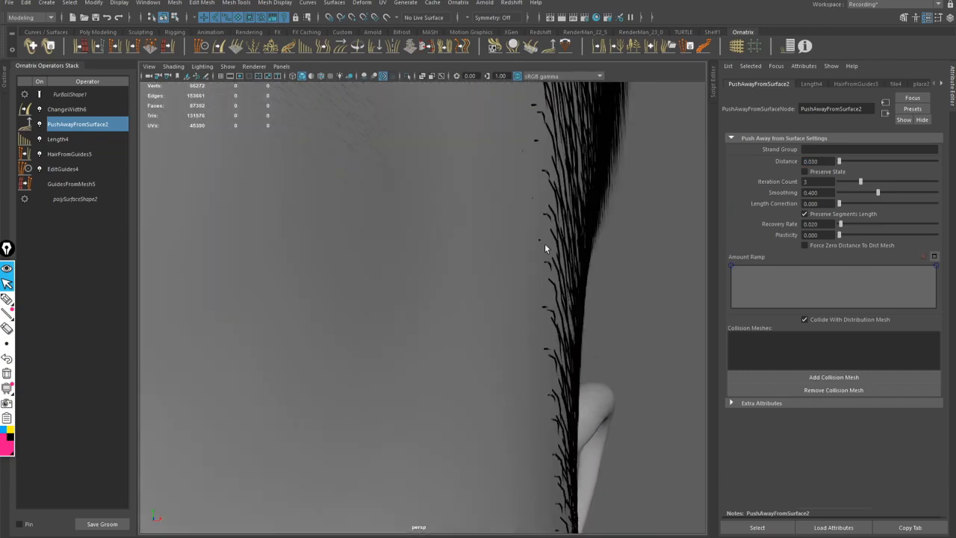
click(786, 264)
click(731, 265)
drag(731, 265, 729, 273)
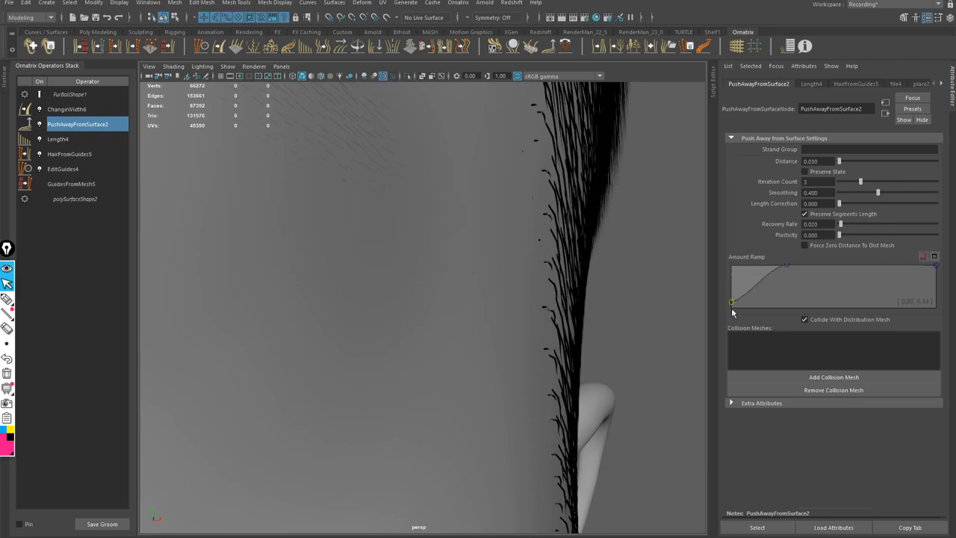
Step: Move the Amount Ramp's second point to about 0.18, 0.47 and add another point at about 0.51, 0.99
mouse_move(665, 310)
alt+mouse_down()
mouse_move(530, 303)
mouse_move(671, 294)
alt+mouse_up()
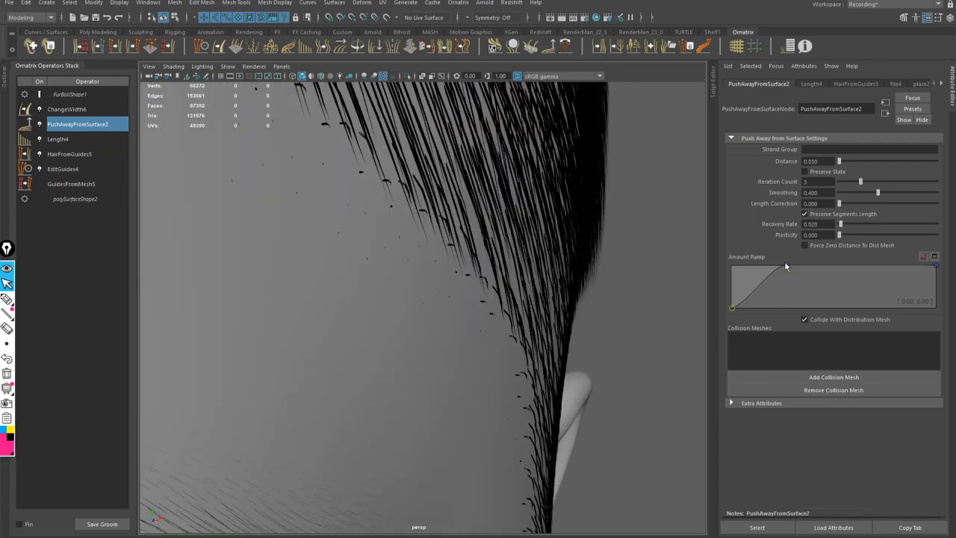
drag(785, 266, 762, 286)
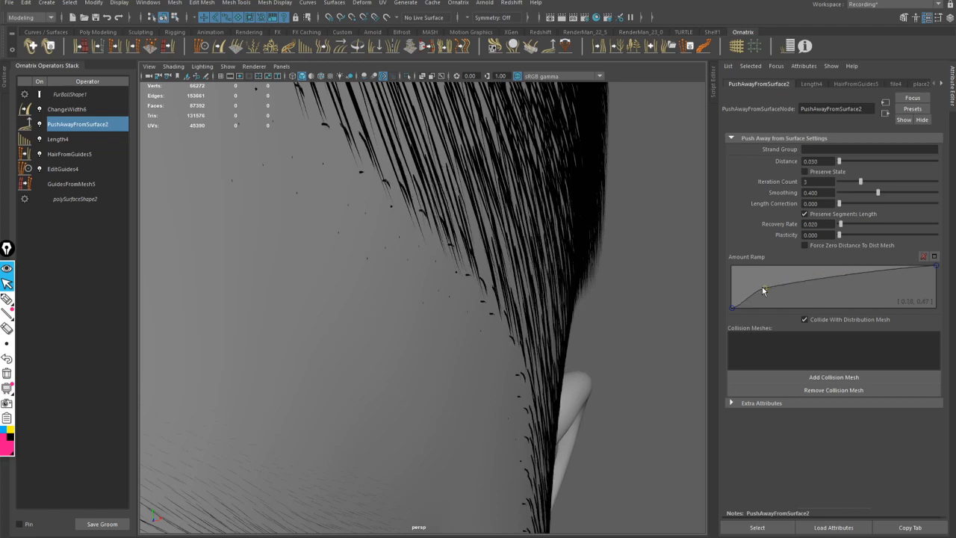
drag(837, 272, 836, 265)
alt+drag(563, 277, 507, 272)
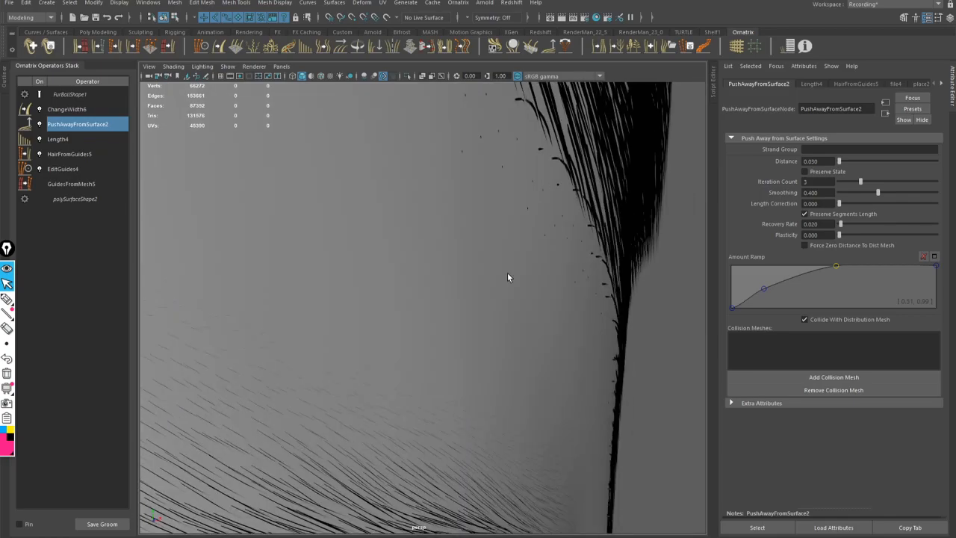
alt+right_drag(507, 271, 358, 231)
alt+drag(359, 230, 412, 249)
alt+right_drag(412, 250, 294, 243)
mouse_move(436, 254)
alt+mouse_down()
mouse_move(380, 249)
mouse_move(435, 254)
alt+mouse_up()
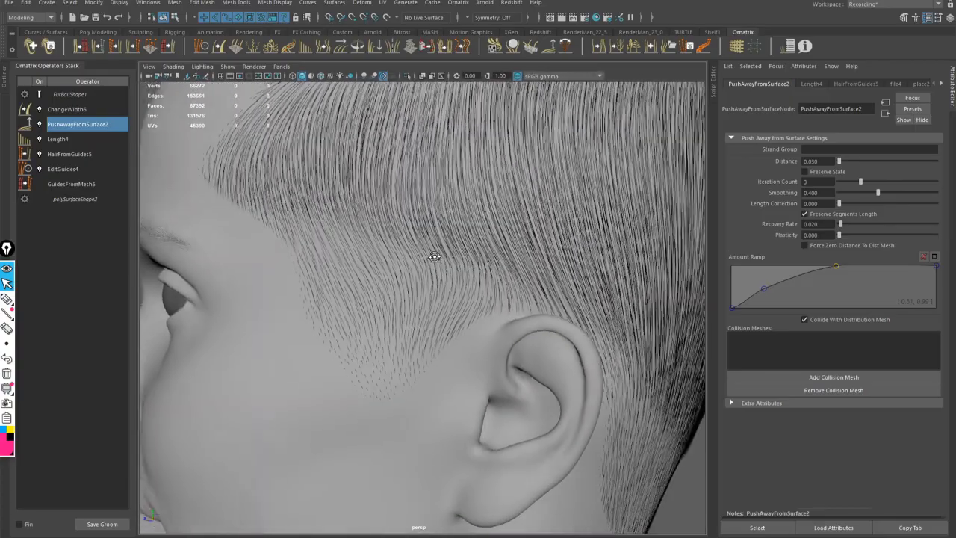
alt+right_drag(459, 258, 428, 248)
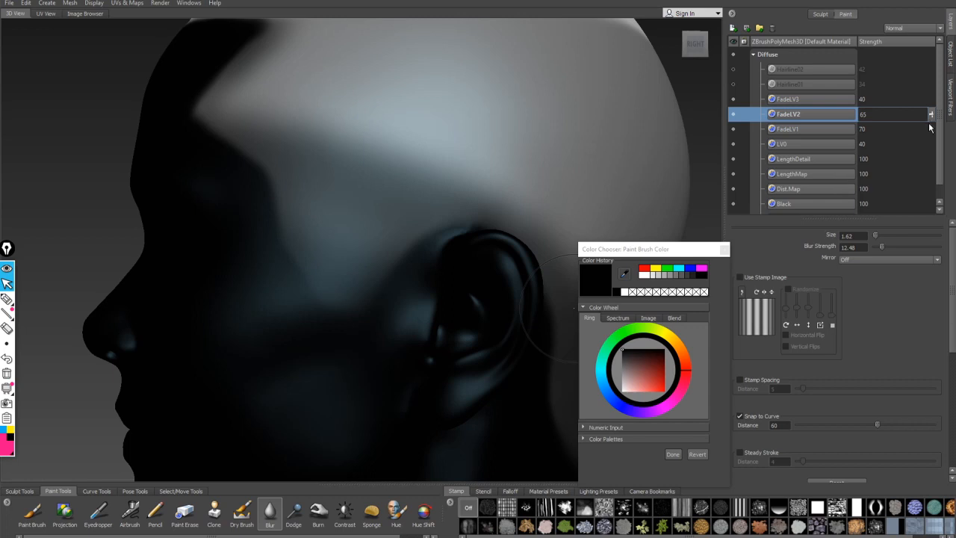
Step: Switch to Mudbox and try a strength of 75 on the FadeLV2 paint layer
drag(918, 114, 802, 116)
text(75)
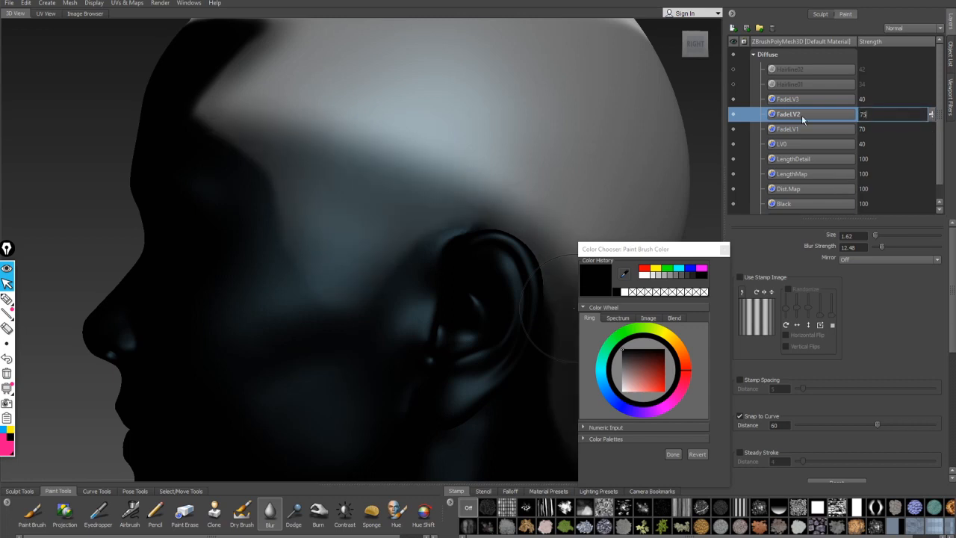
right_click(776, 53)
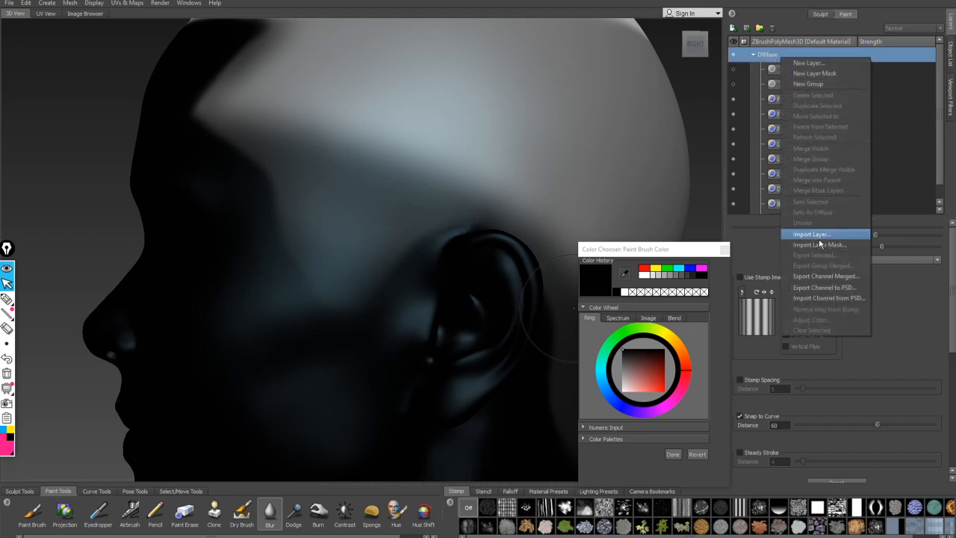
click(937, 155)
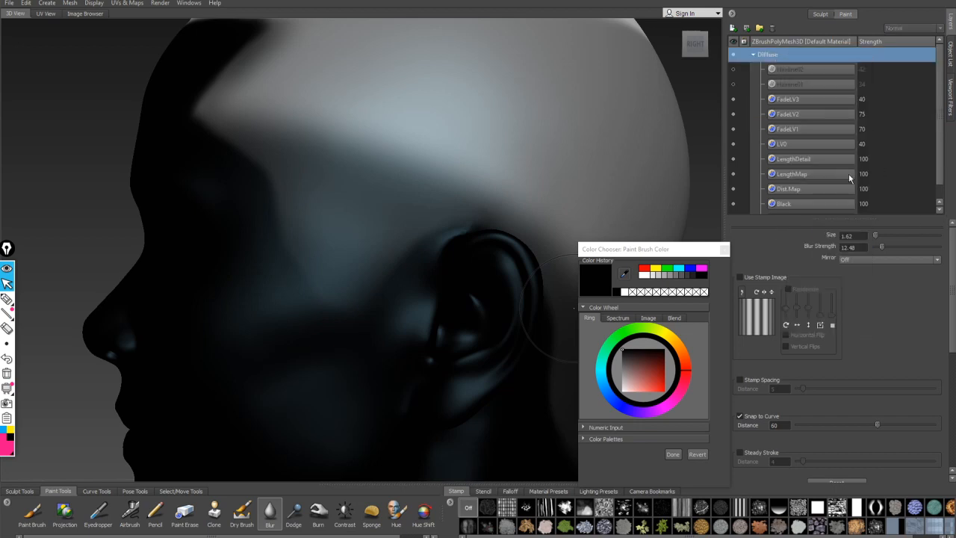
Step: Set the strength of the FadeLV2 paint layer to 80
double_click(863, 114)
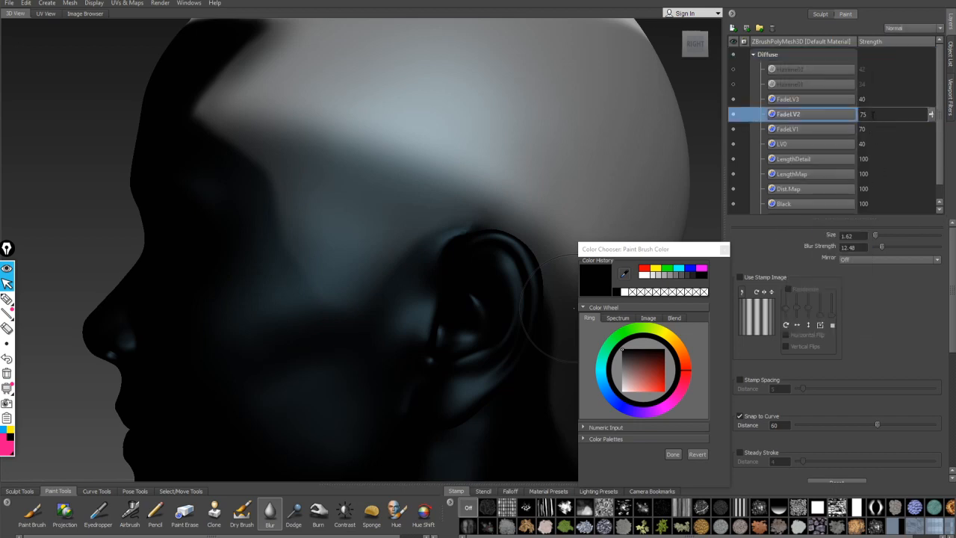
text(80)
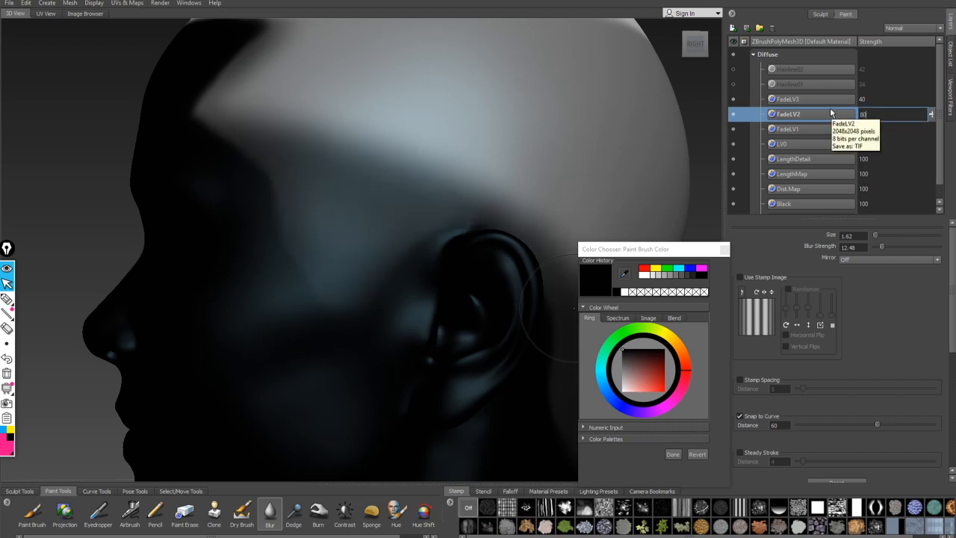
mouse_move(563, 148)
alt+mouse_down()
mouse_move(546, 151)
mouse_move(571, 148)
alt+mouse_up()
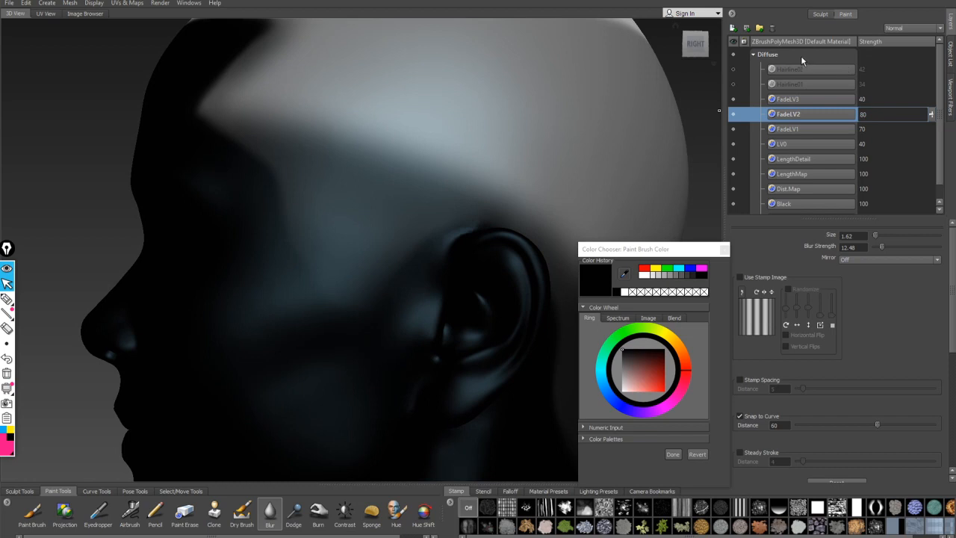
Step: Export the merged Diffuse channel to FadeMap.png, replacing the existing file
right_click(802, 59)
click(842, 276)
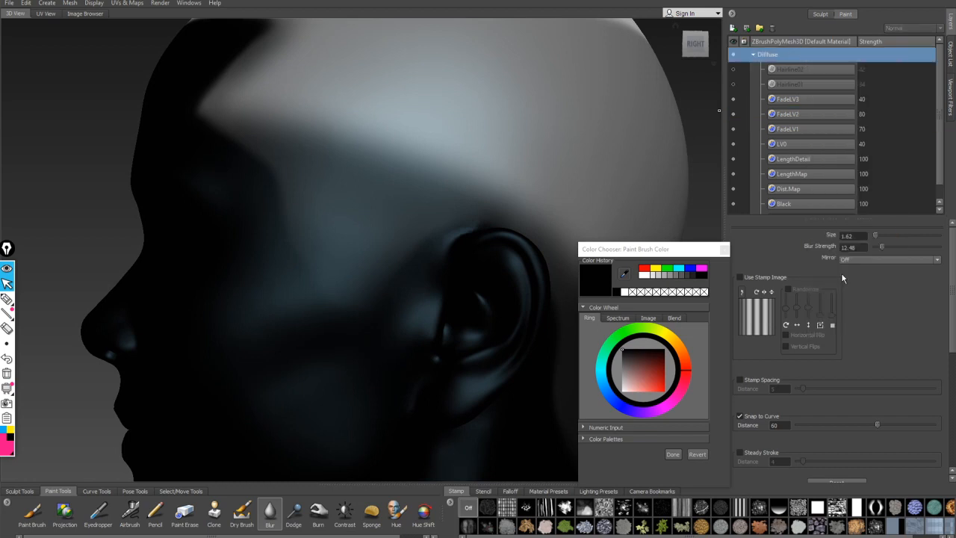
click(392, 243)
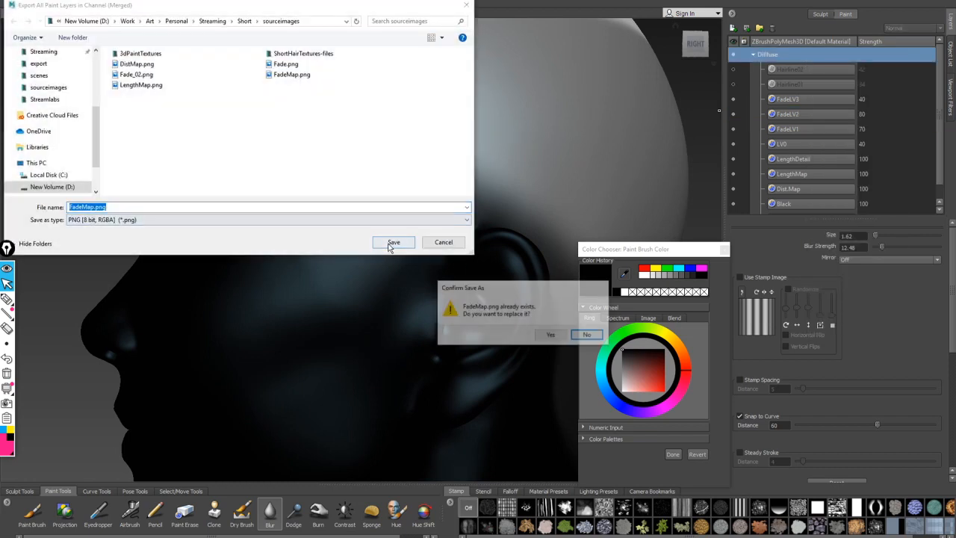
click(555, 335)
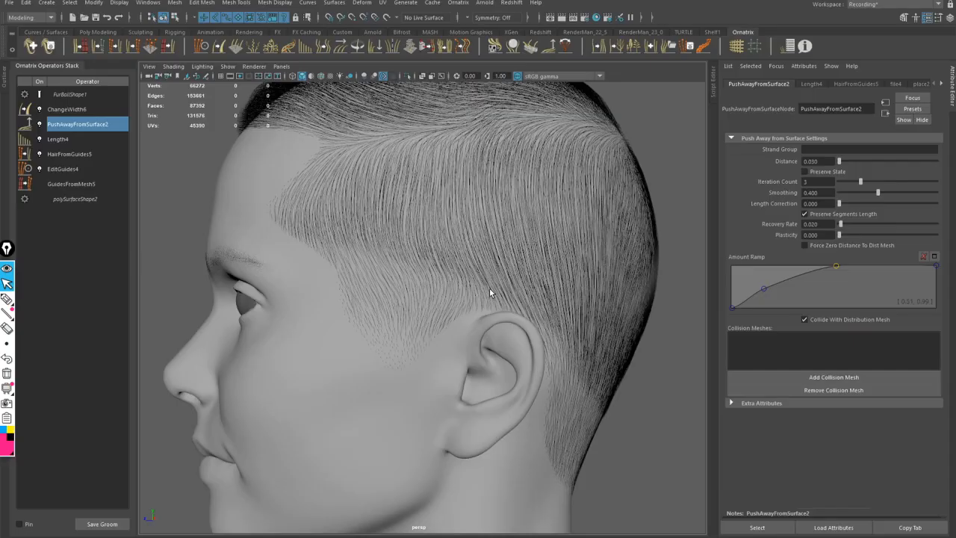
Step: Switch to Maya, reload the FadeMap.png texture driving the Length4 operator's value multiplier, and check the hair on the side of the head
click(58, 139)
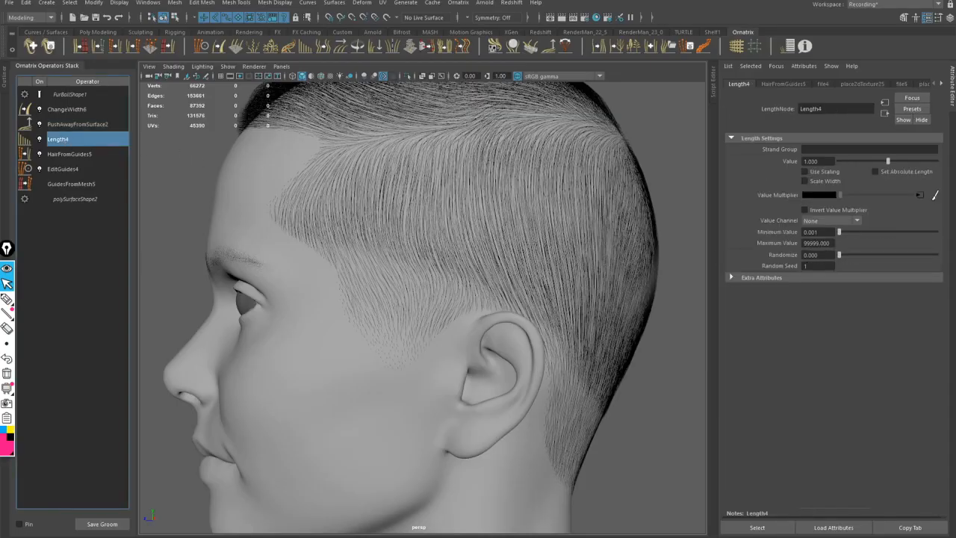
click(921, 196)
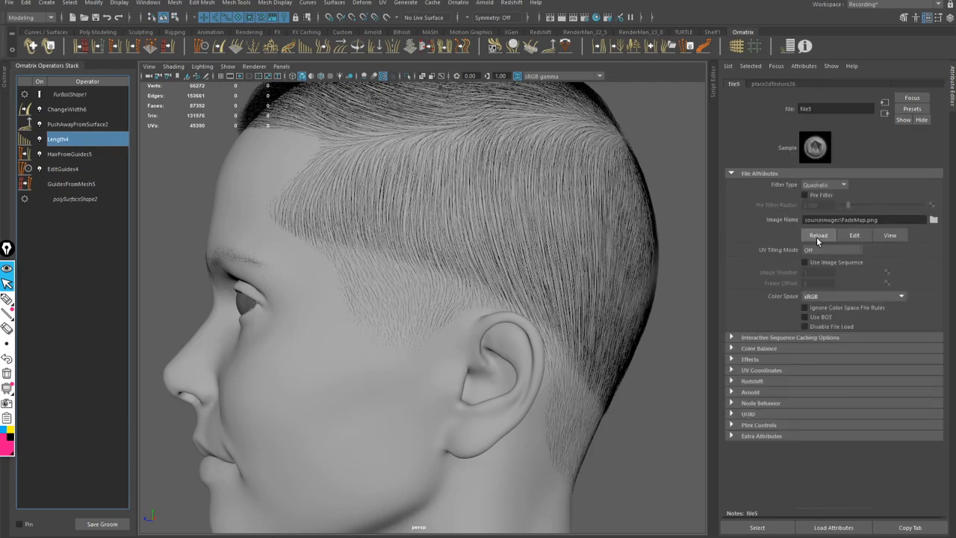
alt+drag(534, 284, 381, 275)
alt+right_drag(362, 274, 39, 241)
alt+drag(408, 281, 461, 279)
alt+right_drag(460, 279, 585, 296)
alt+drag(585, 296, 290, 211)
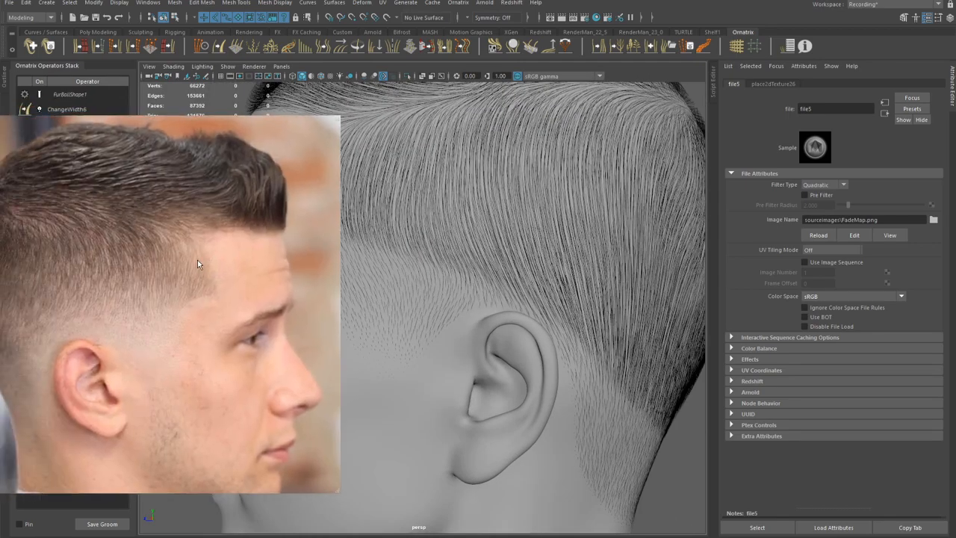
Step: Compare the fade on the back and side of the head with the reference photo of the haircut
alt+drag(382, 260, 271, 235)
alt+right_drag(270, 235, 503, 253)
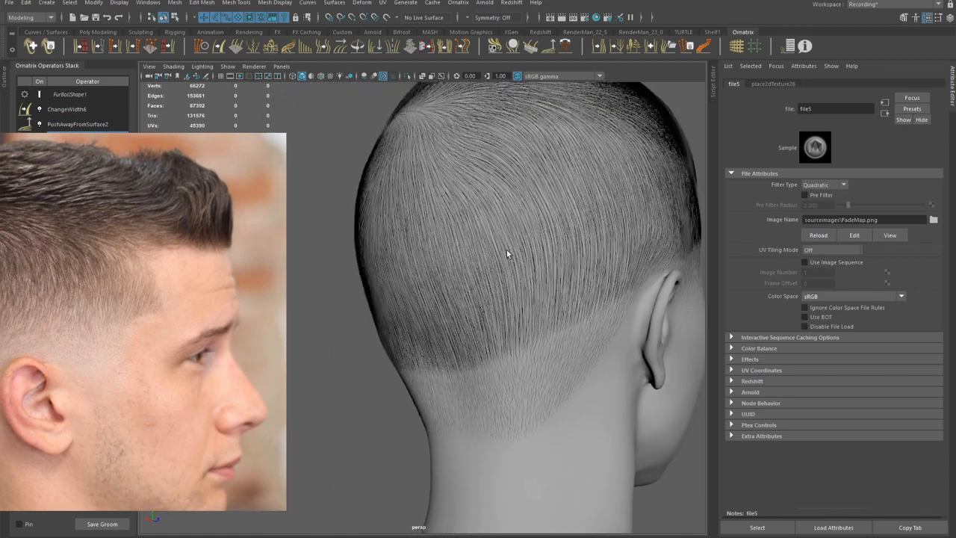
alt+drag(506, 250, 476, 188)
alt+right_drag(476, 188, 489, 213)
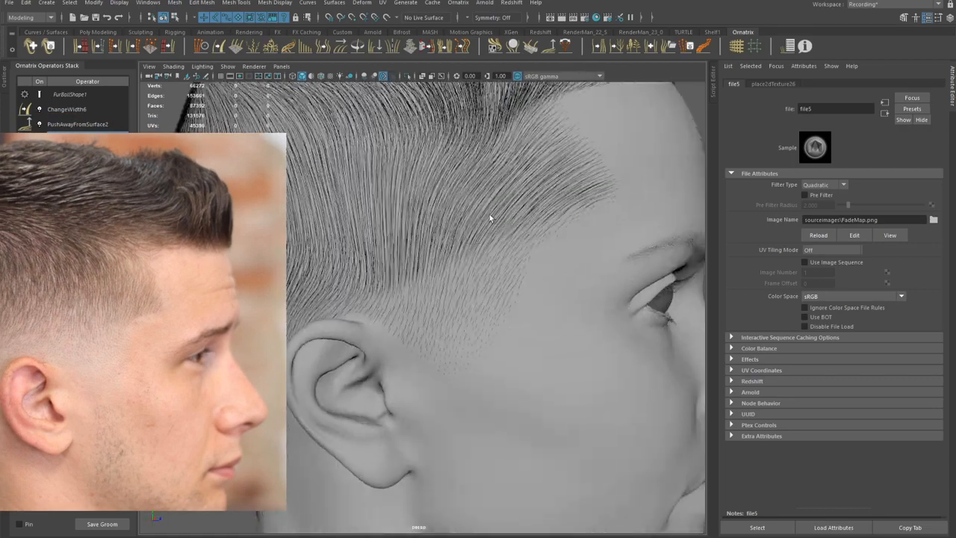
alt+drag(488, 265, 469, 264)
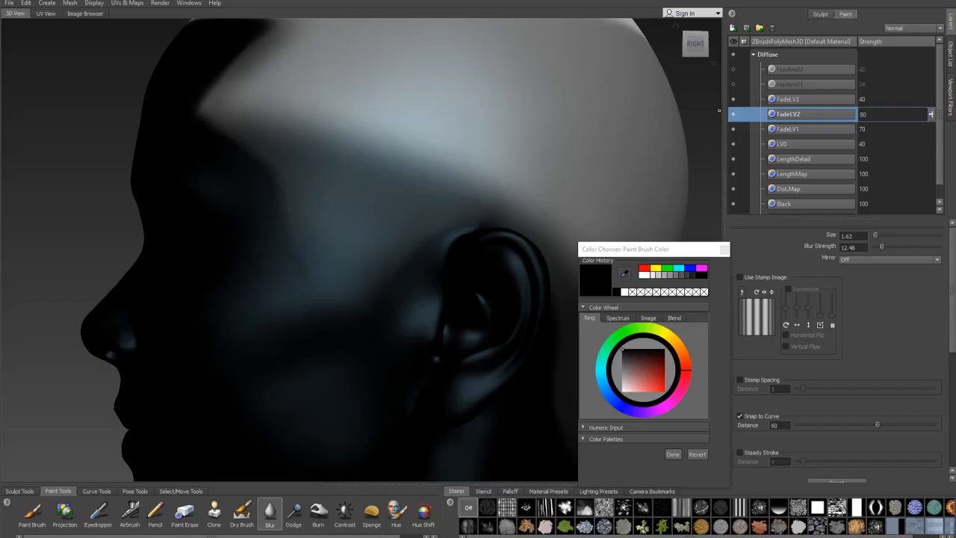
Step: Set the Blur brush's blur strength to 100 for softening the FadeLV2 paint layer
alt+middle_drag(336, 179, 350, 278)
alt+right_drag(349, 278, 363, 300)
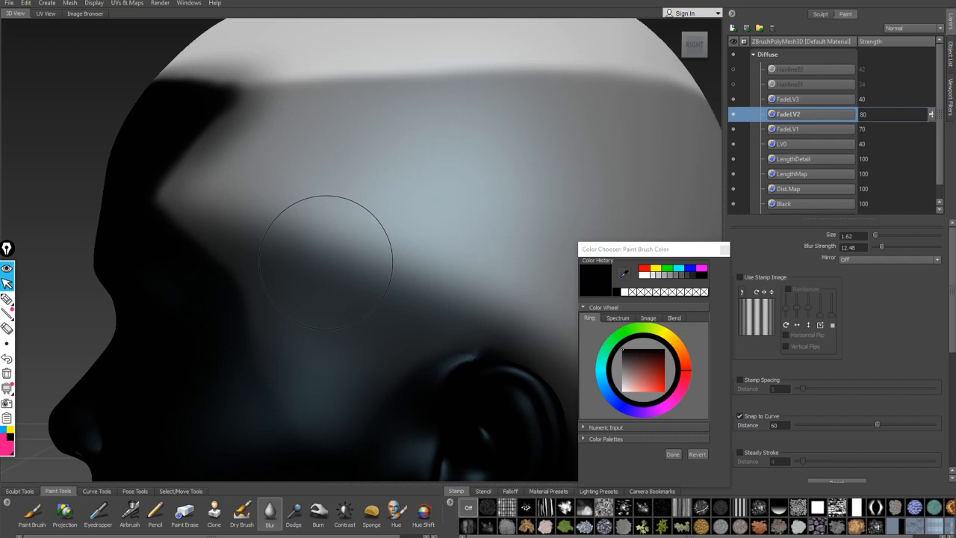
alt+middle_drag(348, 250, 354, 261)
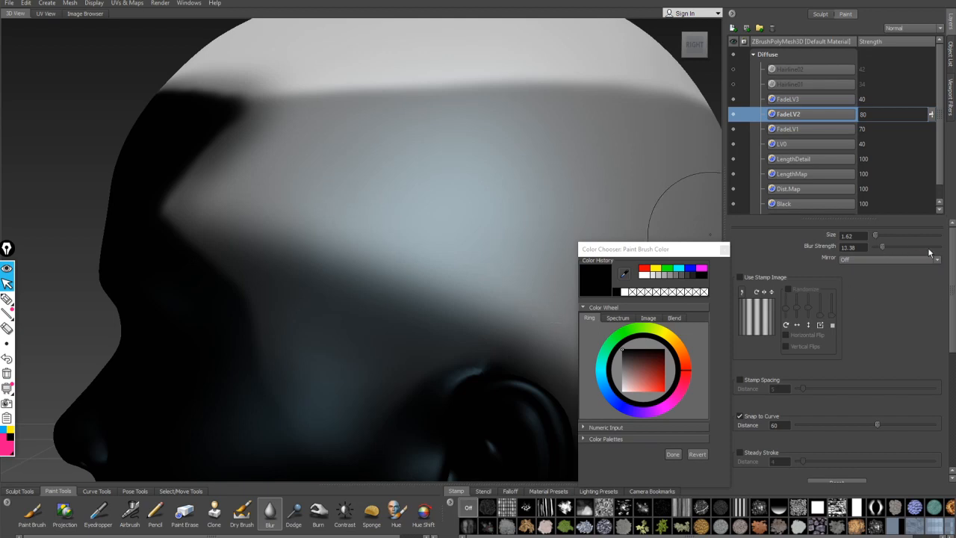
drag(887, 246, 941, 251)
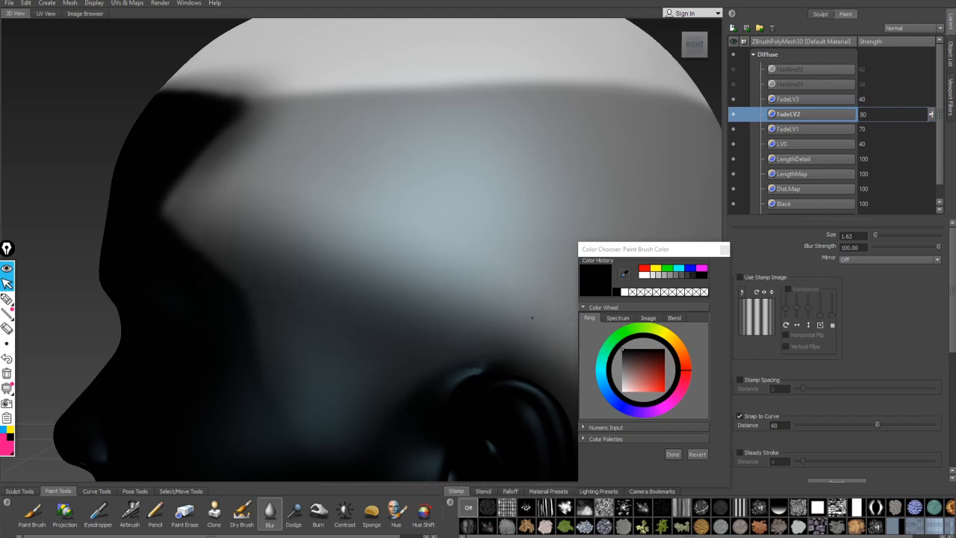
Step: Blur the FadeLV2 fade edge from behind the right ear across the back of the head
alt+drag(531, 318, 172, 185)
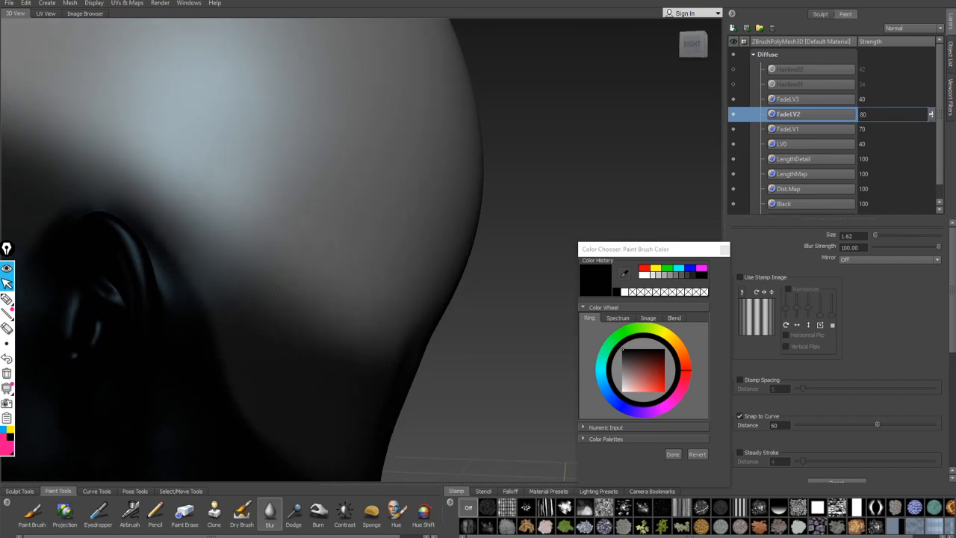
alt+drag(277, 289, 243, 335)
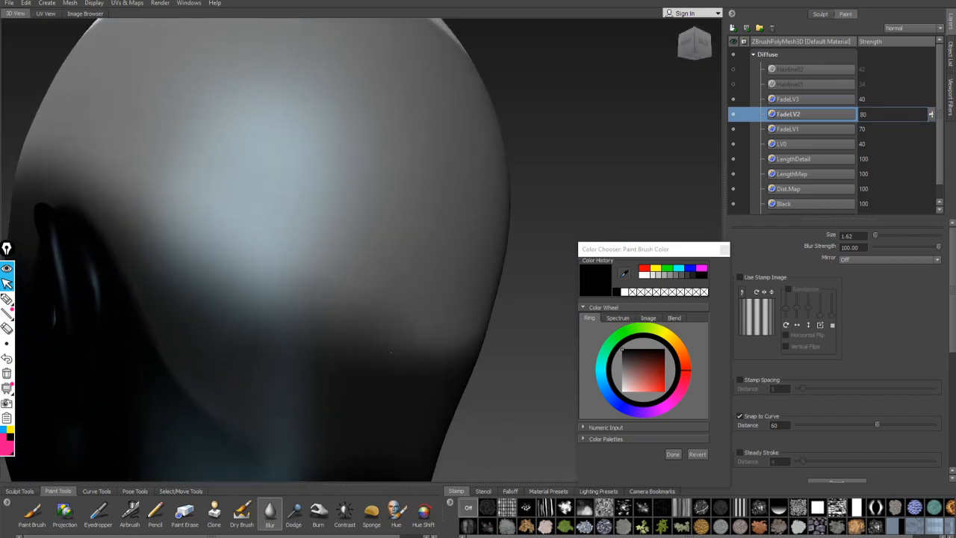
alt+drag(301, 254, 342, 330)
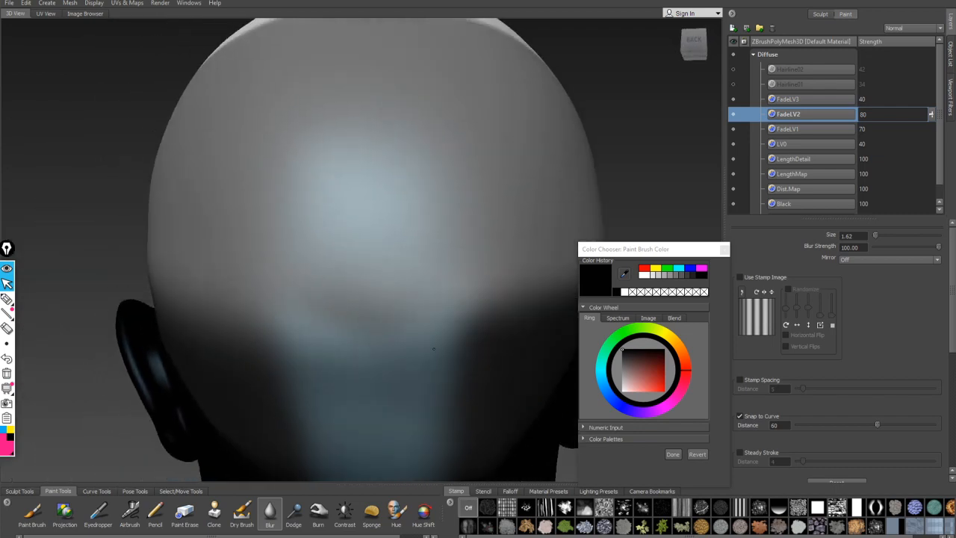
alt+drag(488, 286, 329, 312)
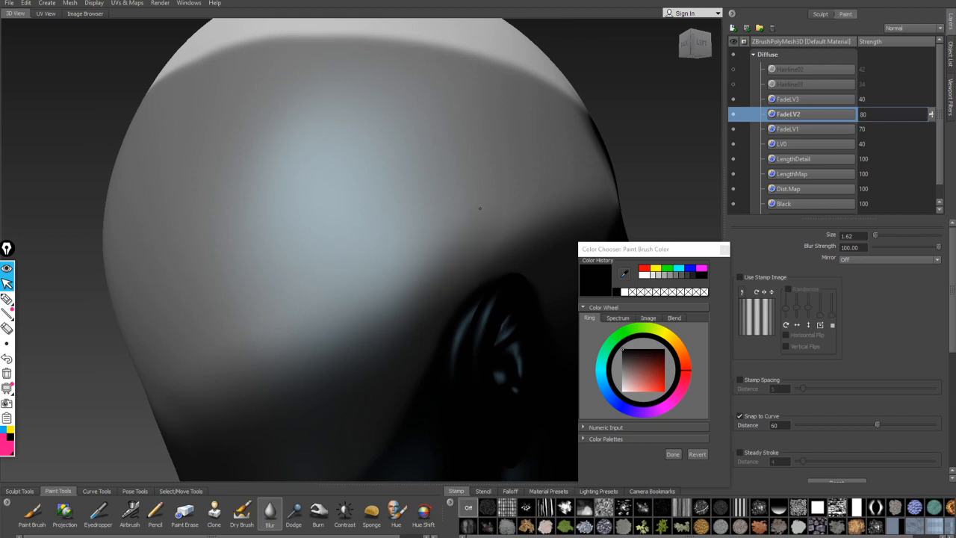
Step: Blur the FadeLV2 fade edge along the left side of the head, above and behind the ear
alt+drag(480, 208, 321, 310)
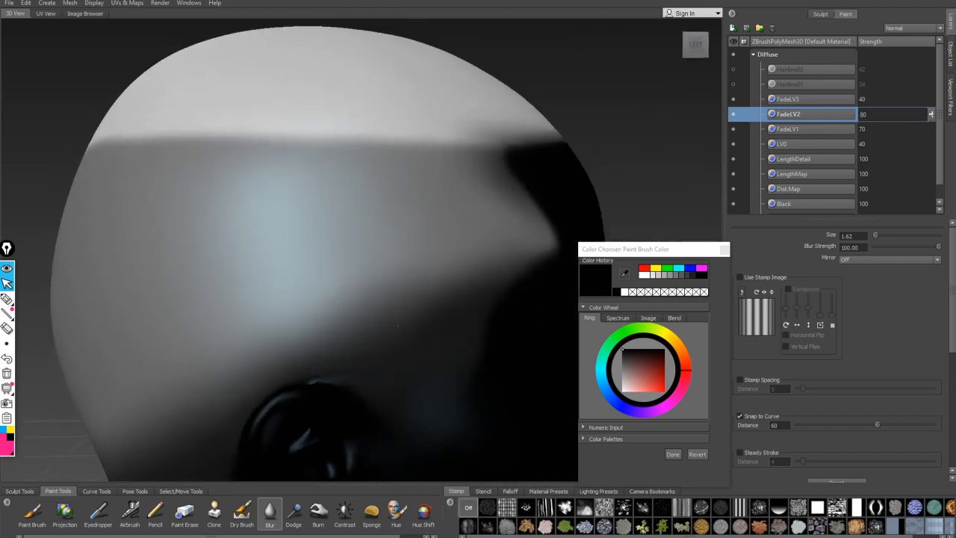
alt+drag(448, 249, 444, 298)
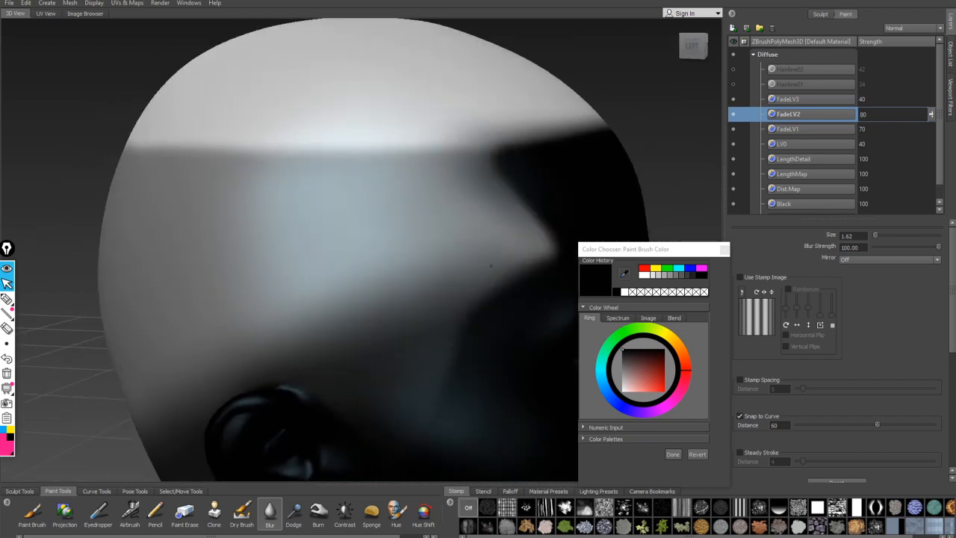
alt+drag(342, 278, 308, 285)
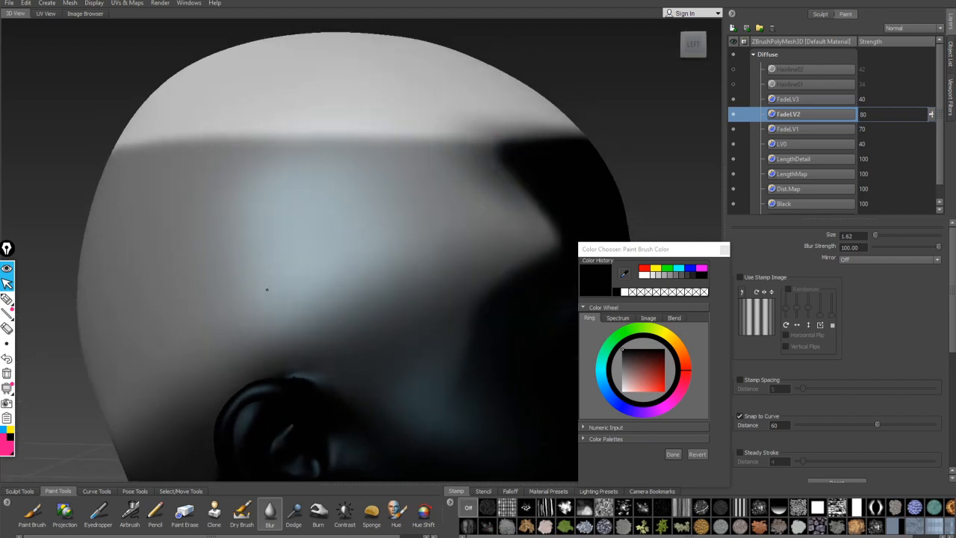
alt+middle_drag(244, 311, 268, 274)
alt+drag(268, 273, 292, 326)
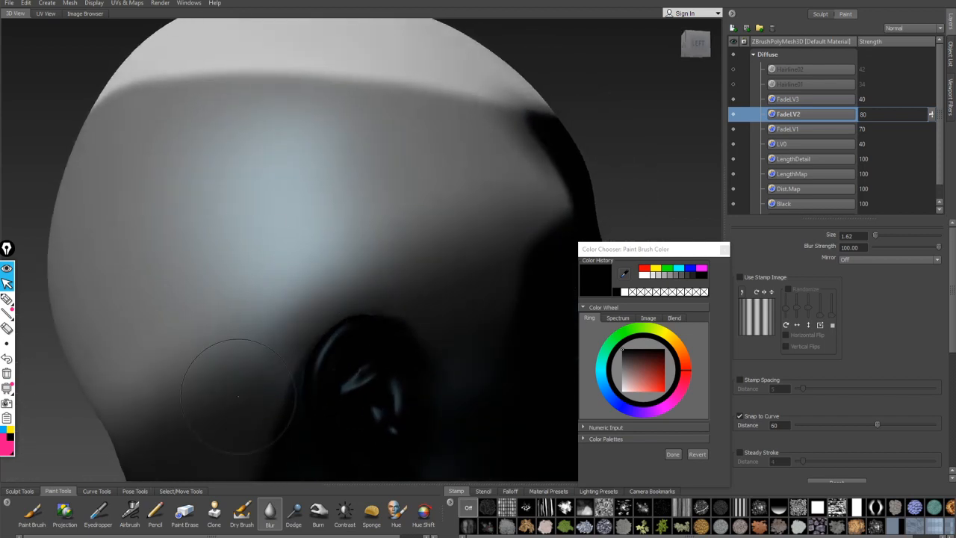
alt+middle_drag(247, 324, 290, 247)
alt+drag(273, 256, 252, 277)
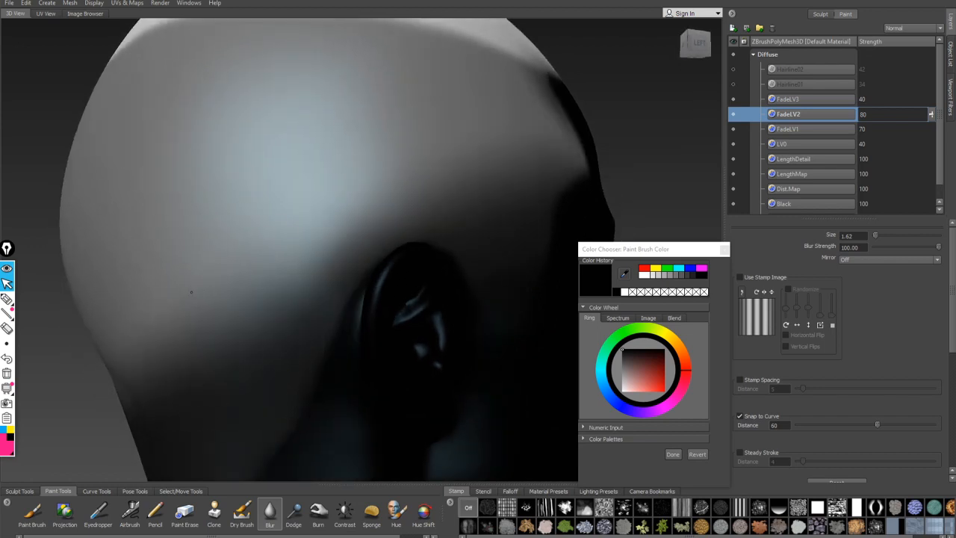
Step: Soften the remaining FadeLV2 transition at the nape and along the right side of the head up to the temple
alt+drag(191, 292, 243, 343)
alt+drag(196, 222, 319, 268)
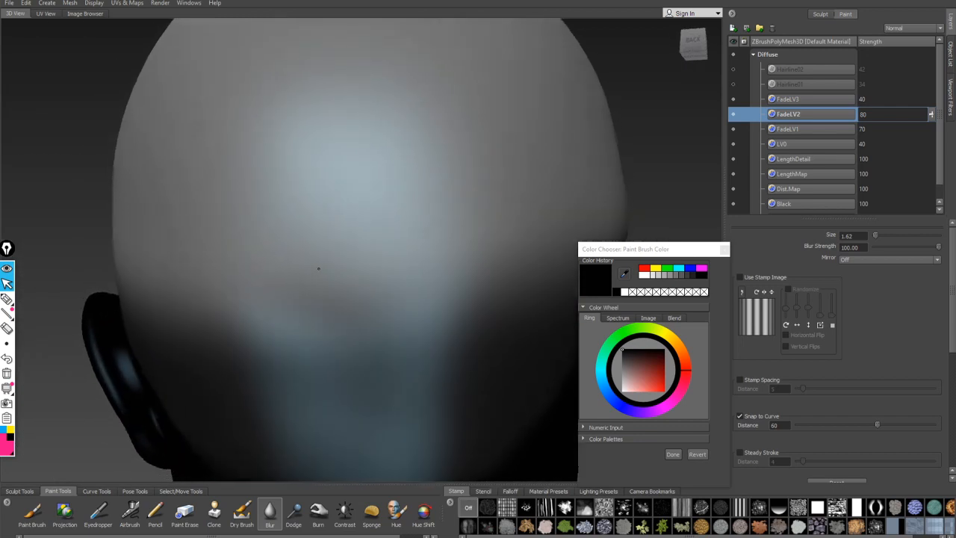
alt+drag(241, 325, 289, 343)
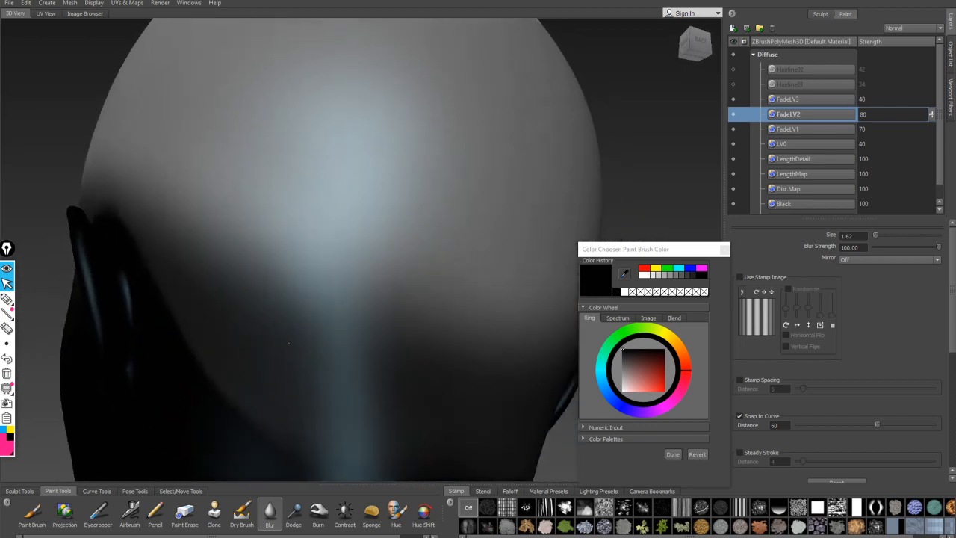
alt+drag(225, 233, 288, 313)
mouse_move(176, 175)
alt+mouse_down()
mouse_move(260, 243)
mouse_move(368, 296)
alt+mouse_up()
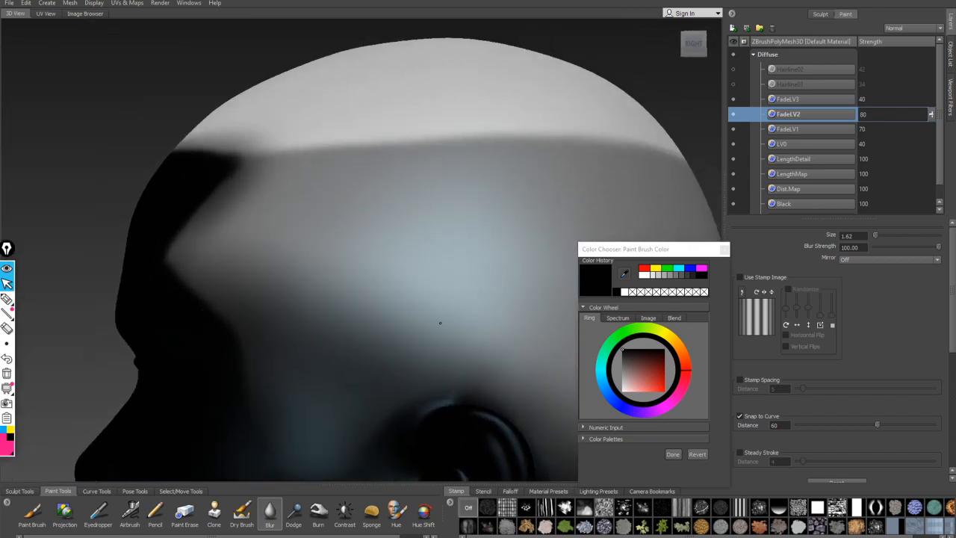
mouse_move(431, 290)
alt+mouse_down()
mouse_move(331, 222)
mouse_move(395, 335)
alt+mouse_up()
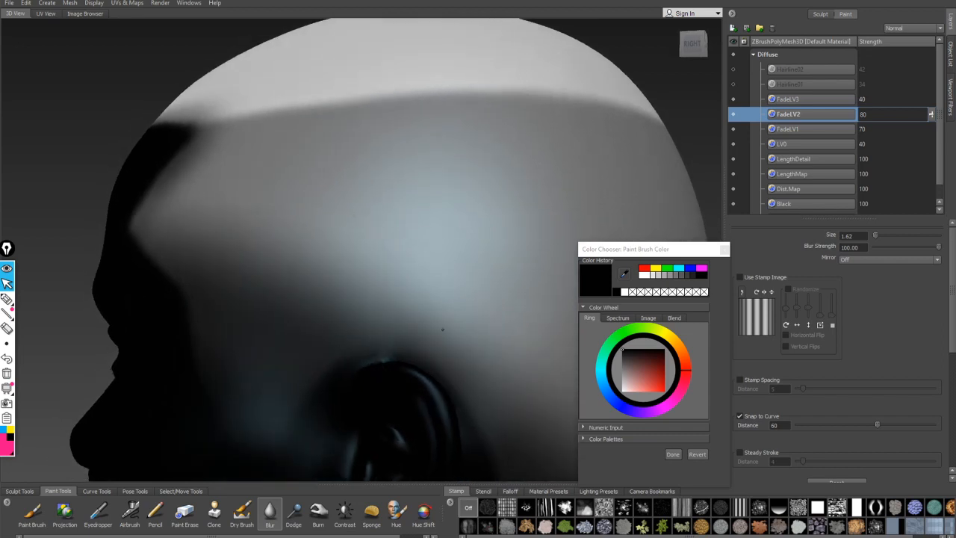
alt+drag(352, 292, 383, 235)
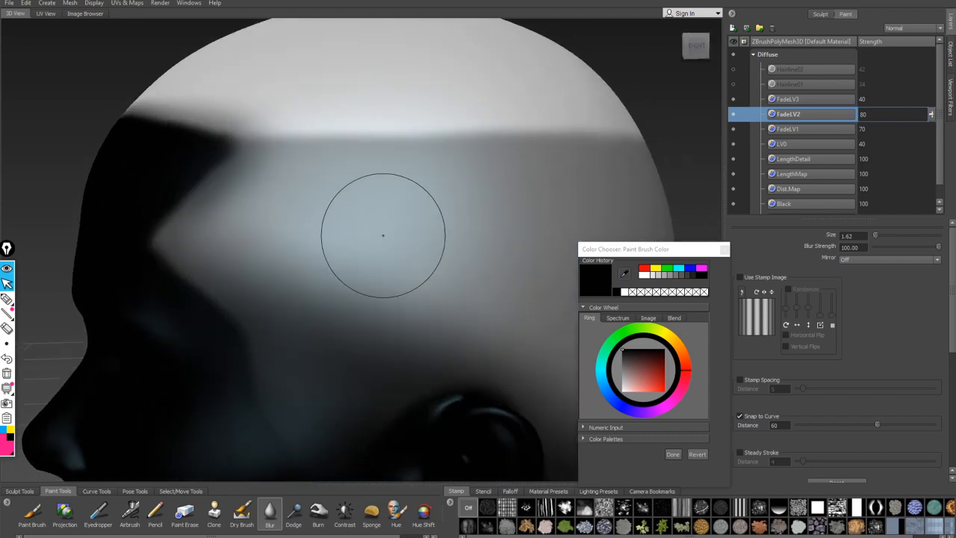
alt+right_drag(384, 235, 341, 224)
Step: Export the merged Diffuse channel to FadeMap.png, overwriting the existing file
right_click(797, 55)
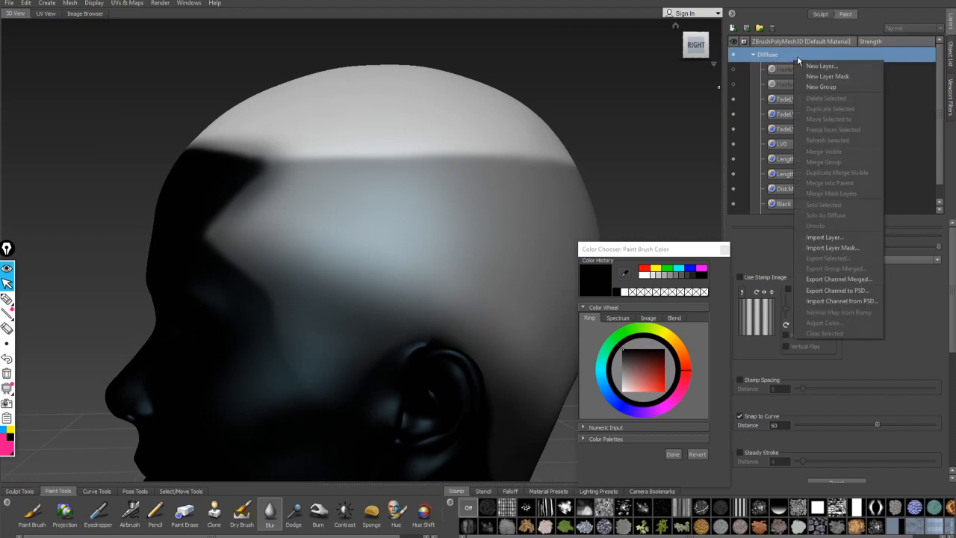
click(840, 278)
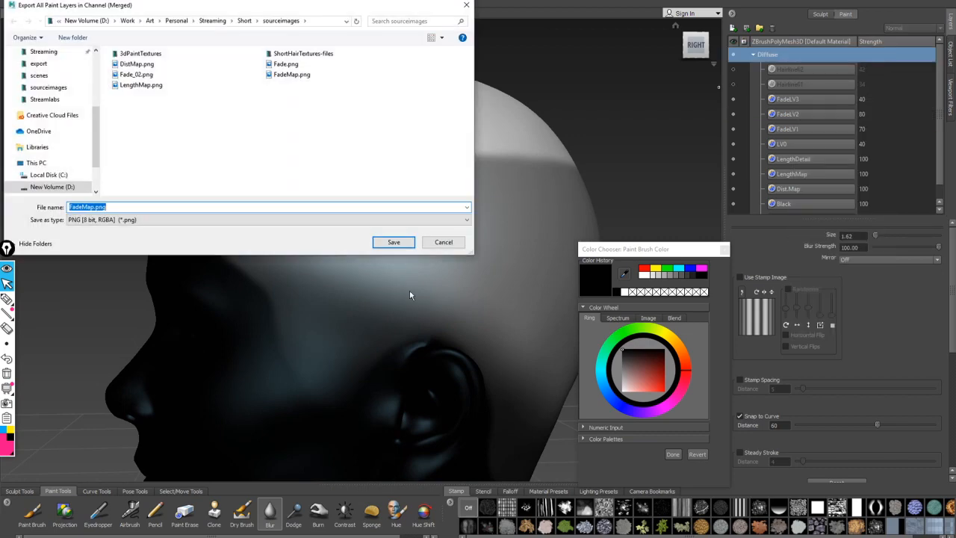
click(388, 245)
click(543, 335)
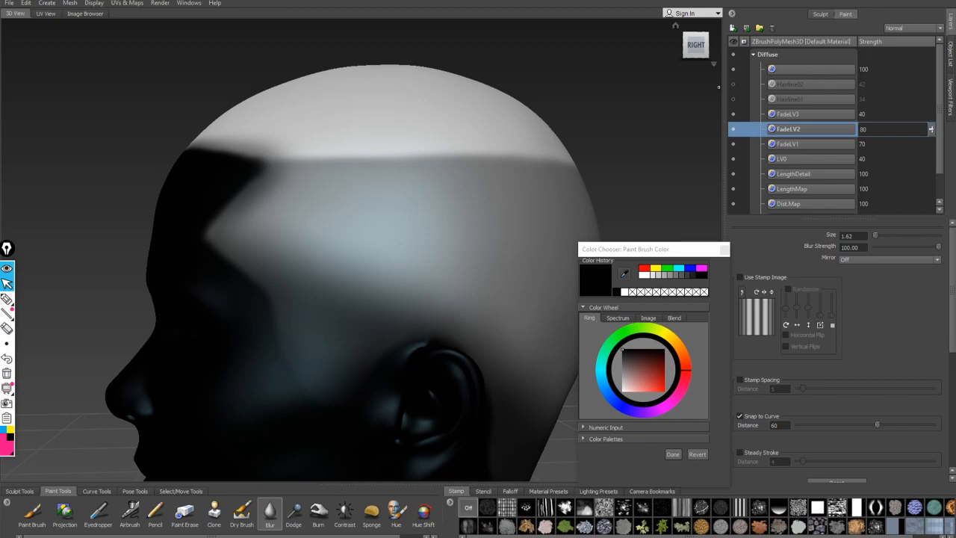
Step: Switch to Maya, reload the FadeMap.png texture, and inspect the fade on the back of the head
key(alt+Tab)
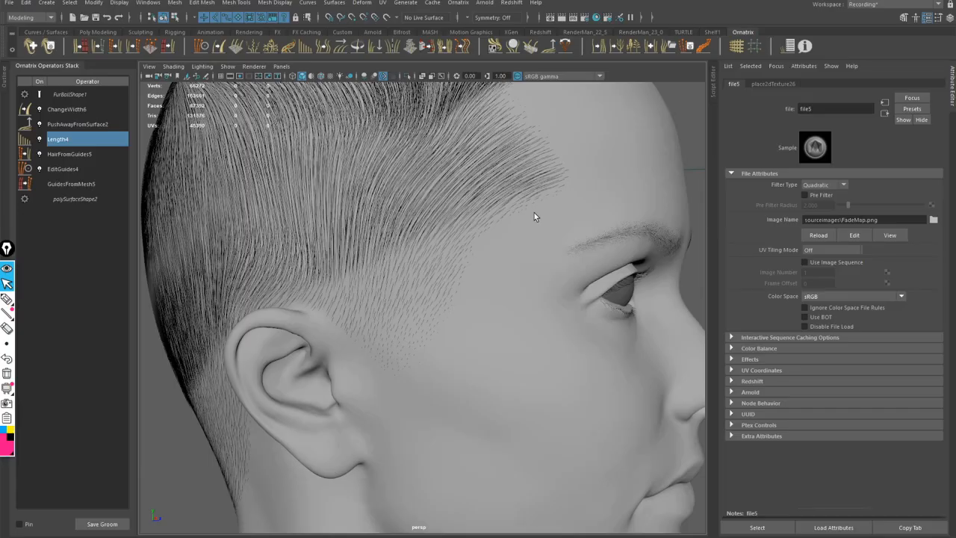
click(819, 239)
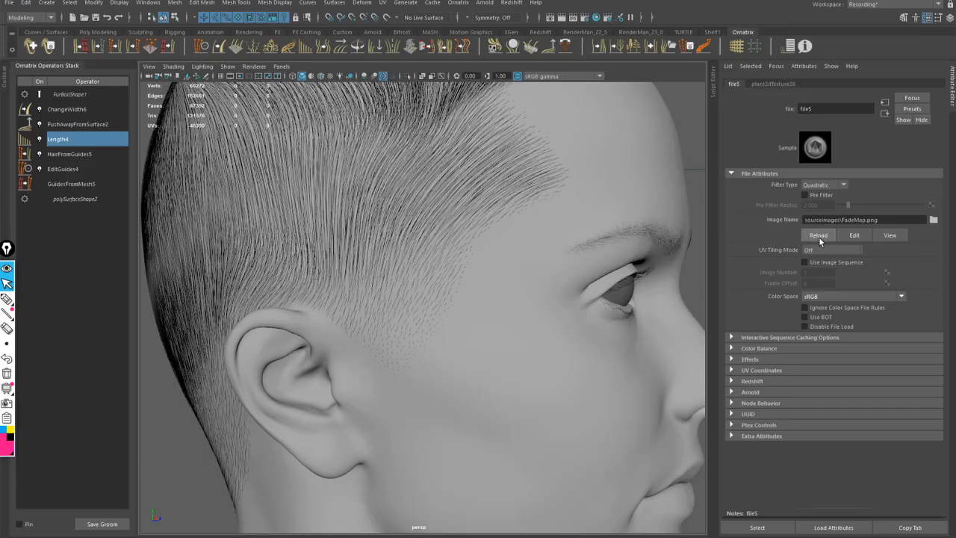
alt+drag(404, 277, 650, 286)
alt+drag(602, 272, 358, 260)
alt+middle_drag(323, 401, 270, 415)
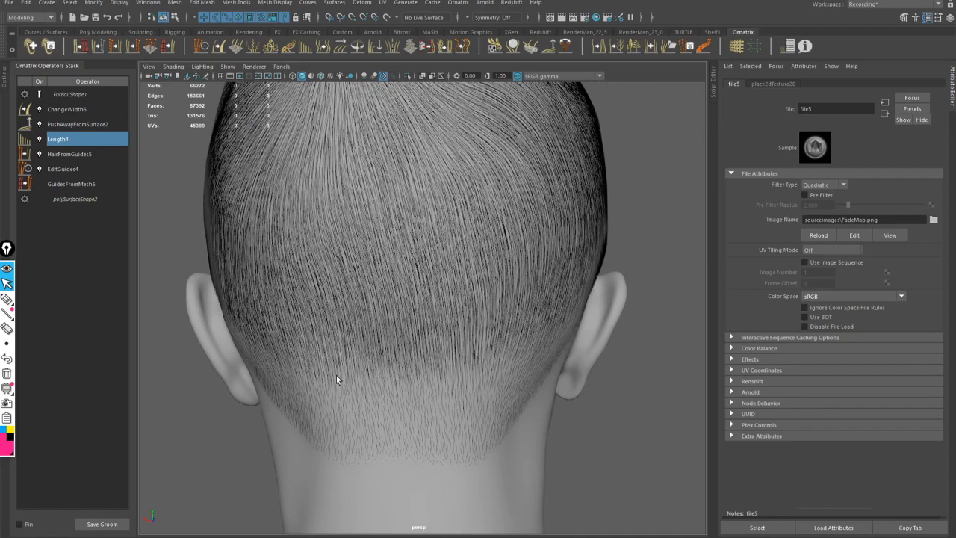
alt+right_drag(337, 378, 468, 332)
Step: Mark the fade's transition line across the back of the head with the screen pen, clearing the marks each time
click(6, 301)
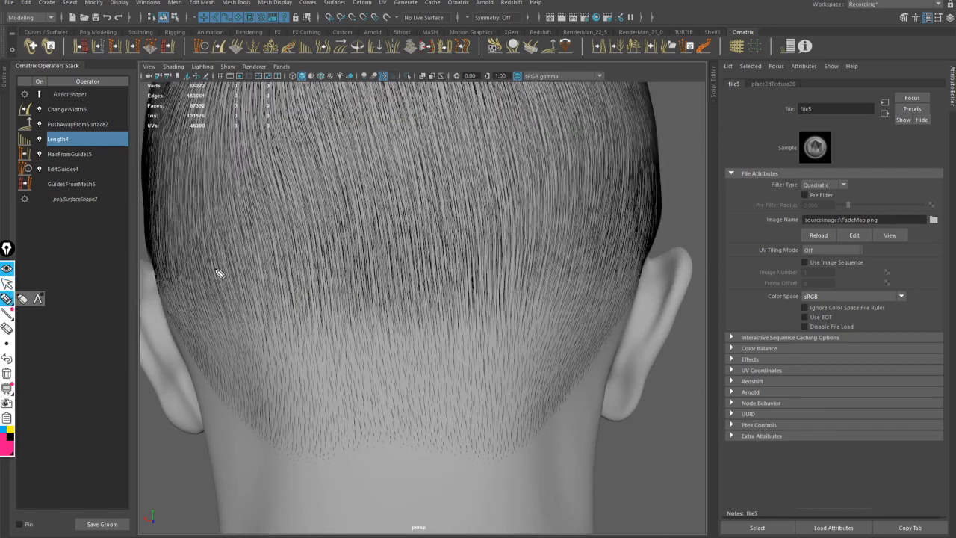
mouse_move(322, 331)
mouse_down()
mouse_move(354, 320)
mouse_move(455, 322)
mouse_move(560, 301)
mouse_up()
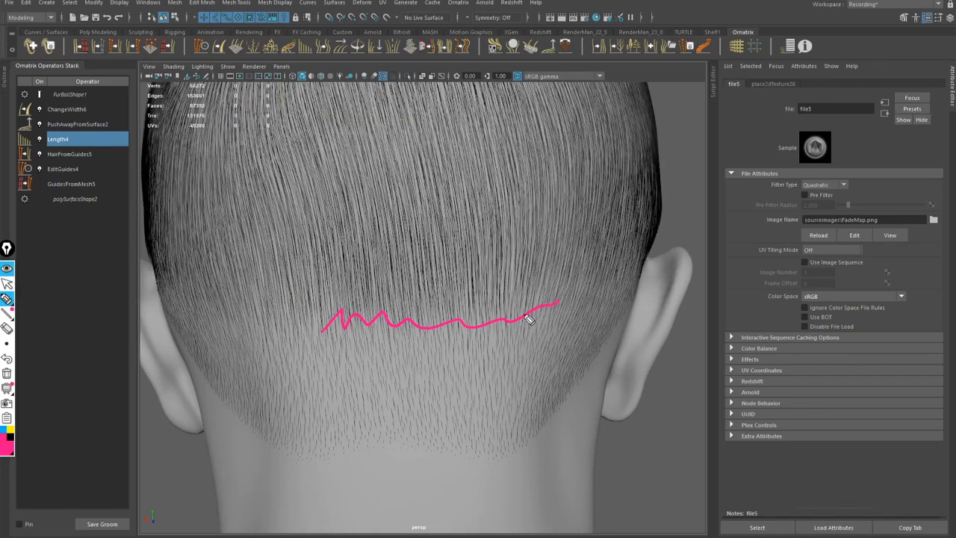
mouse_move(298, 318)
mouse_down()
mouse_move(259, 319)
mouse_move(457, 320)
mouse_move(525, 333)
mouse_up()
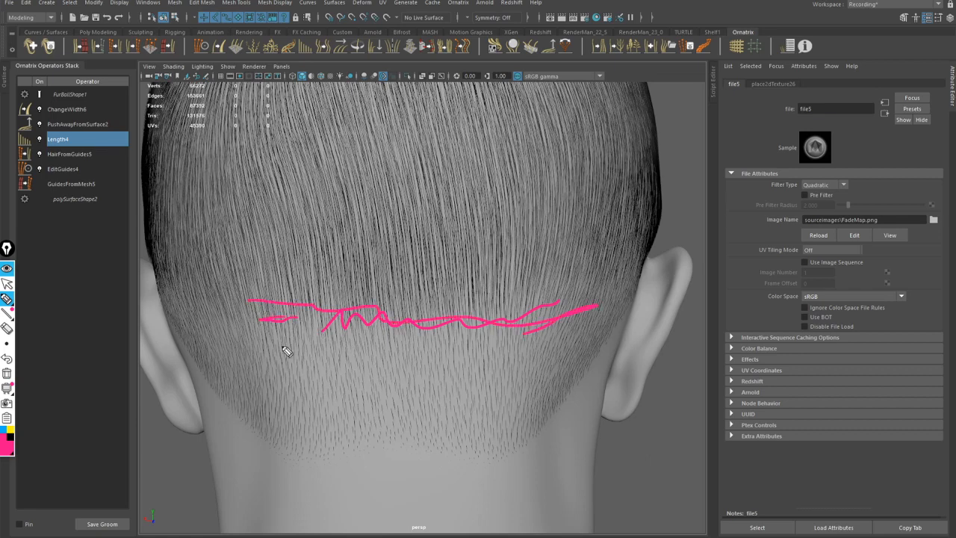
click(6, 374)
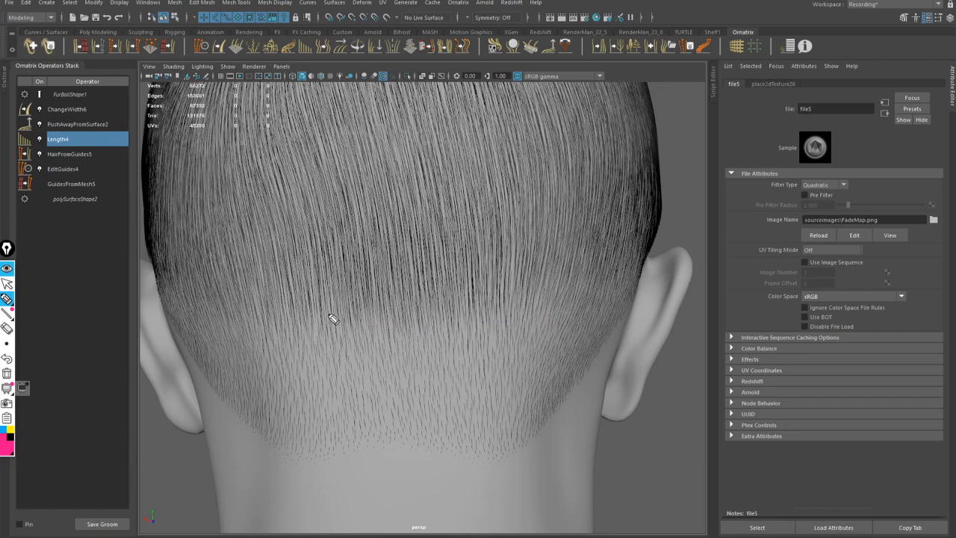
mouse_move(312, 321)
mouse_down()
mouse_move(337, 309)
mouse_move(377, 329)
mouse_move(487, 318)
mouse_move(615, 286)
mouse_up()
drag(314, 323, 169, 294)
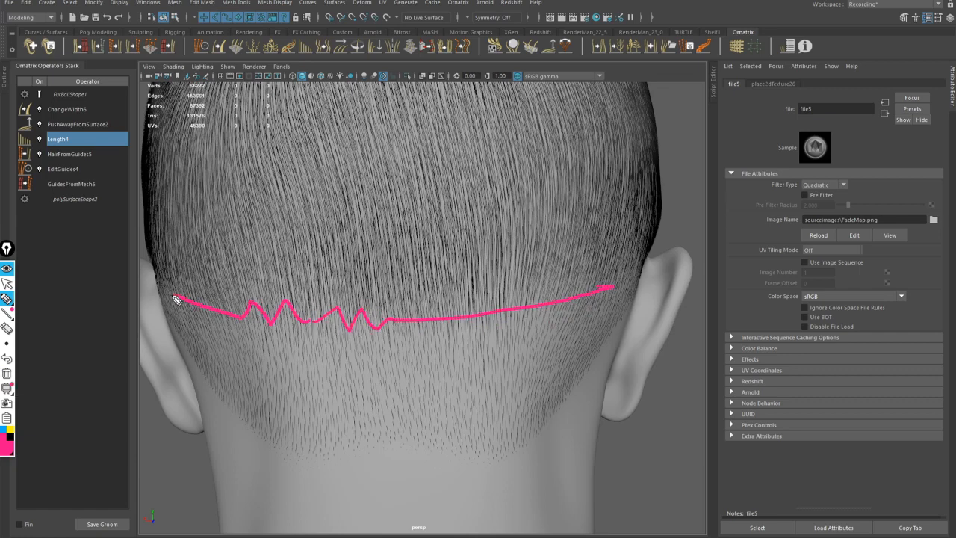
click(6, 377)
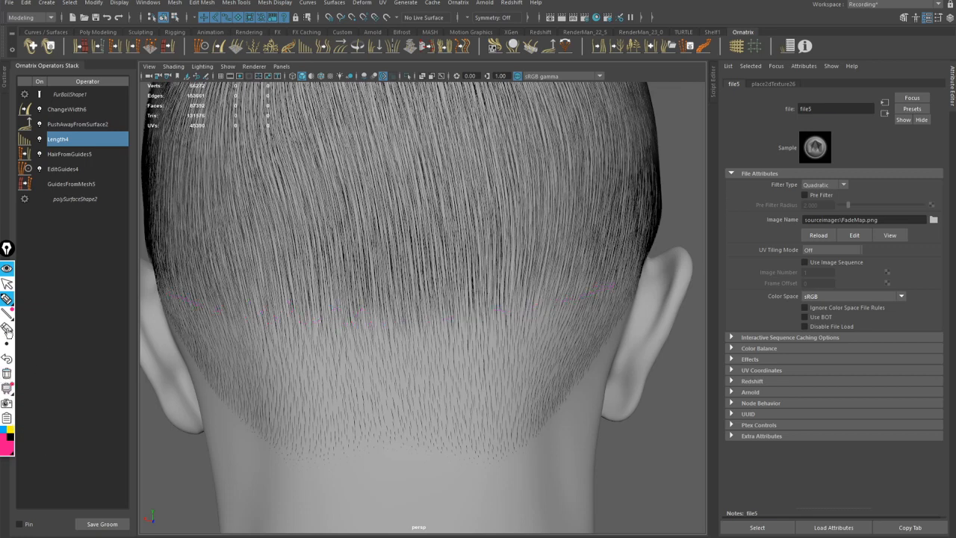
click(7, 284)
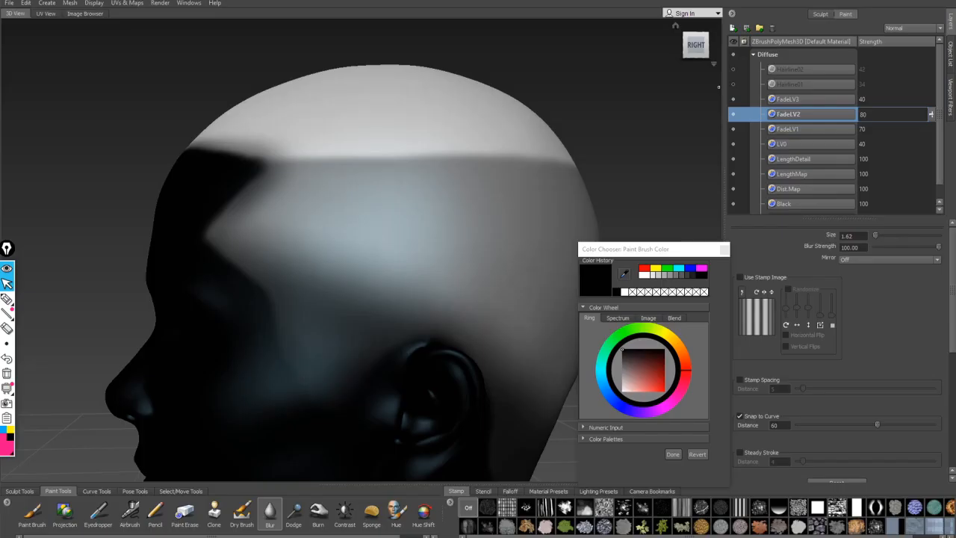
Step: Switch to Mudbox and blur the FadeLV2 transition across the back of the head, between the ears and above the nape
alt+drag(224, 321, 282, 310)
mouse_move(280, 318)
alt+middle_down()
mouse_move(161, 275)
mouse_move(303, 316)
mouse_move(347, 302)
alt+middle_up()
mouse_move(329, 306)
mouse_down()
mouse_move(277, 323)
mouse_move(301, 294)
mouse_up()
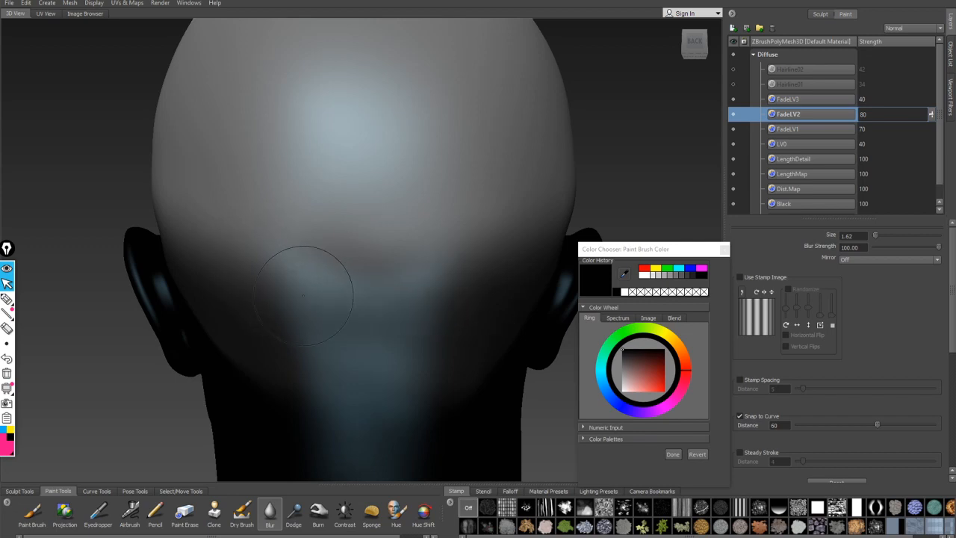
mouse_move(319, 277)
alt+mouse_down()
mouse_move(277, 289)
mouse_move(366, 251)
alt+mouse_up()
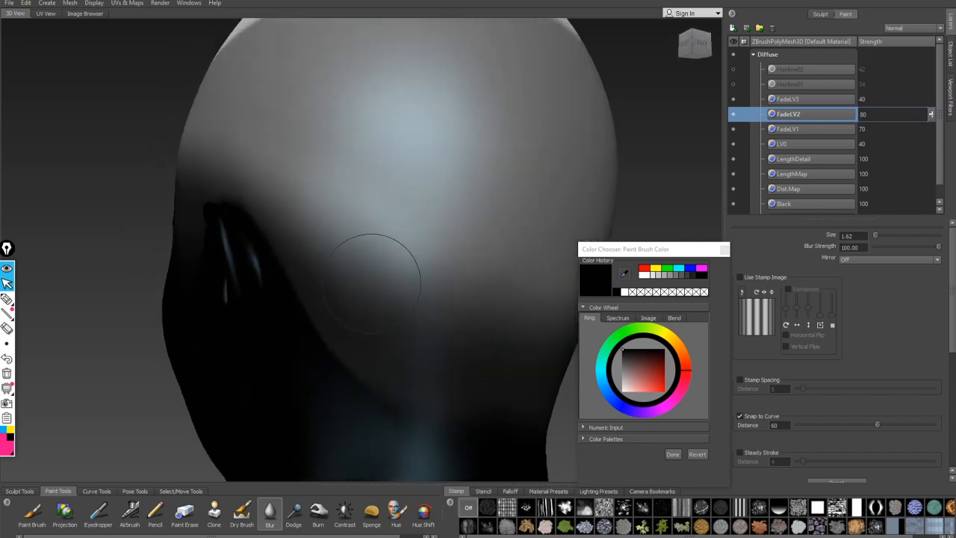
alt+drag(428, 255, 352, 277)
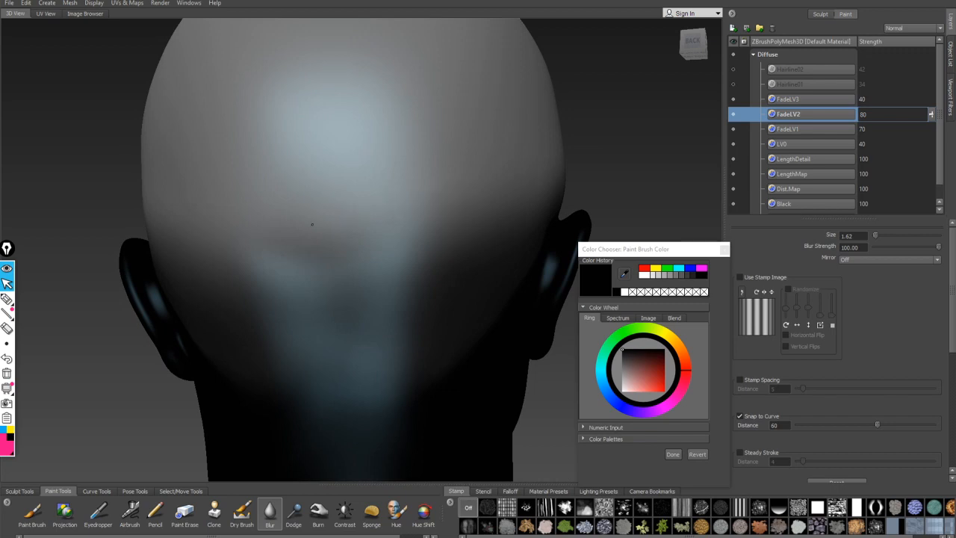
alt+drag(313, 224, 330, 309)
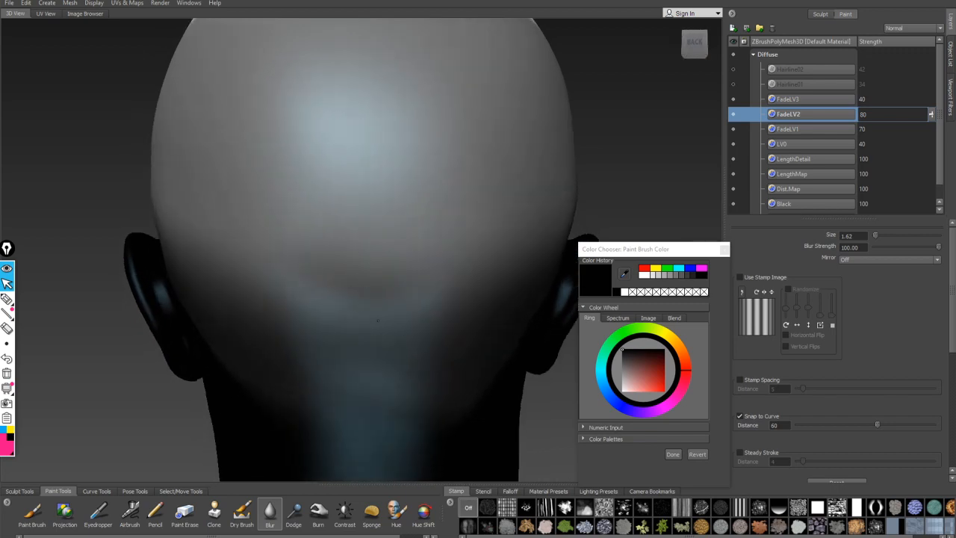
key(b)
drag(347, 297, 401, 295)
Step: Export the merged Diffuse channel to FadeMap.png, replacing the existing file, and repeat the same export once more
right_click(806, 53)
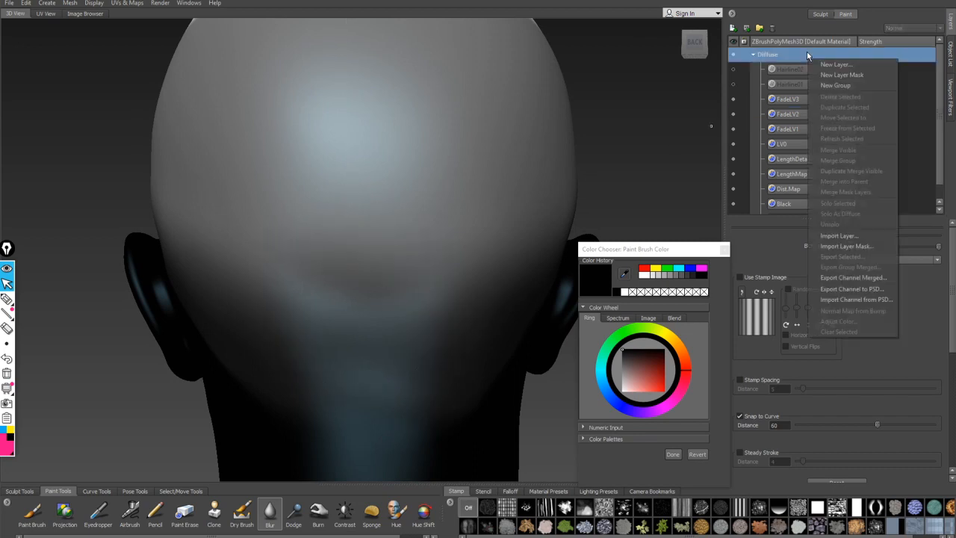
click(847, 267)
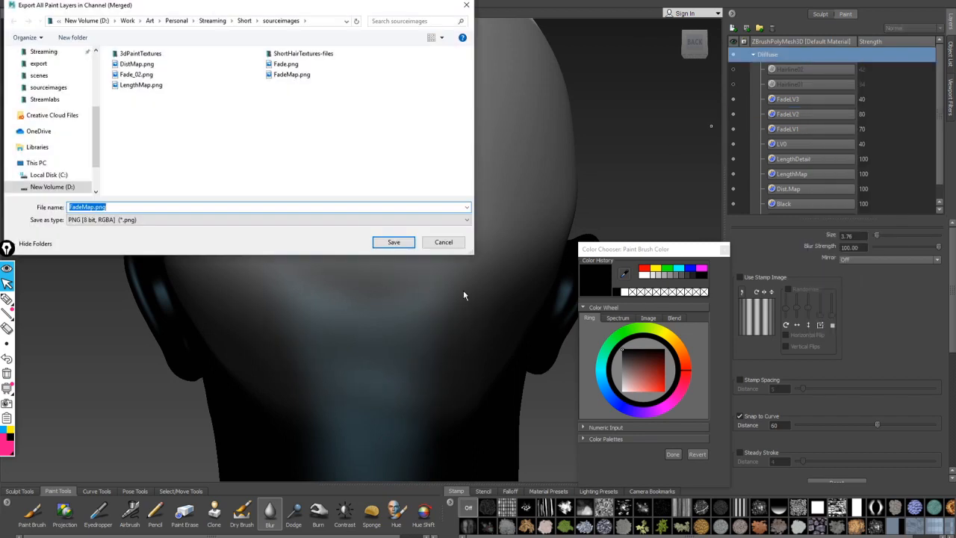
click(394, 242)
click(551, 335)
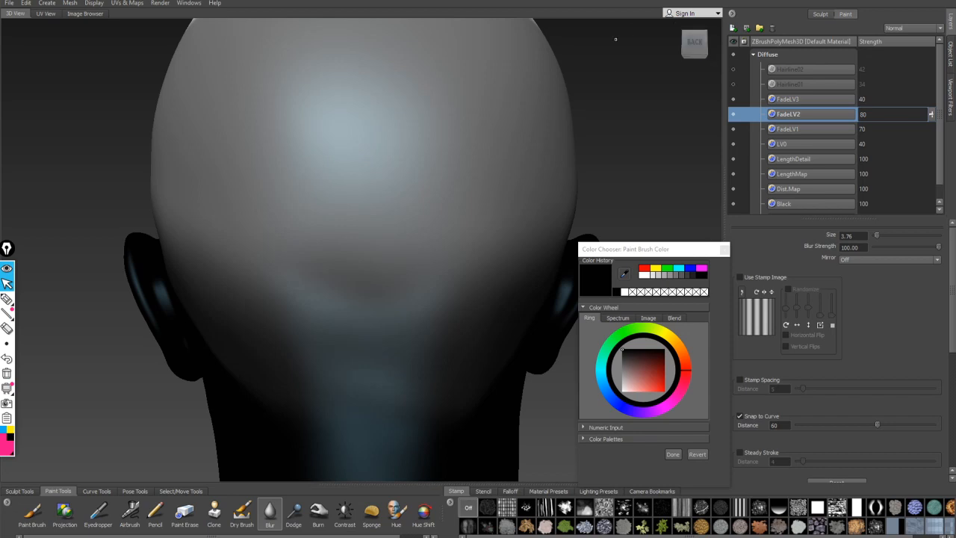
right_click(812, 57)
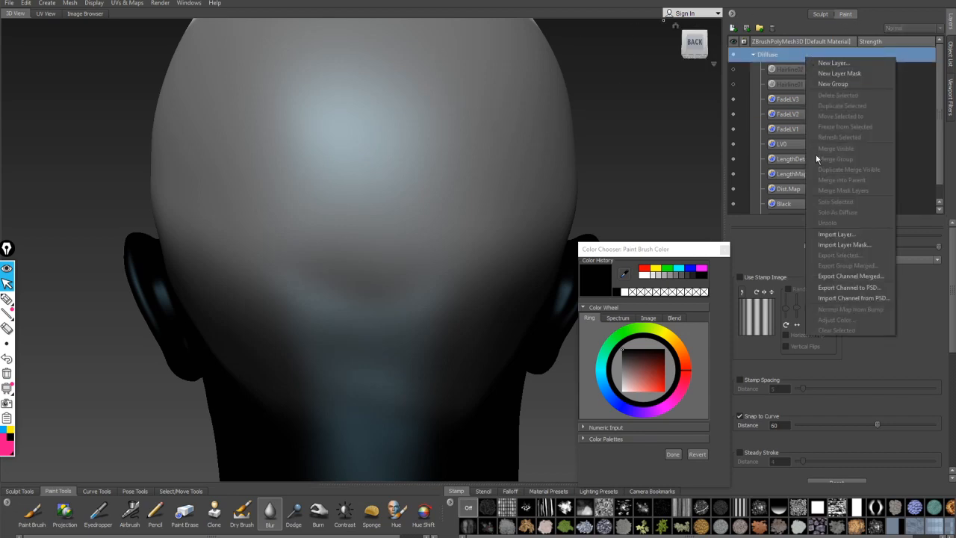
click(849, 276)
click(393, 242)
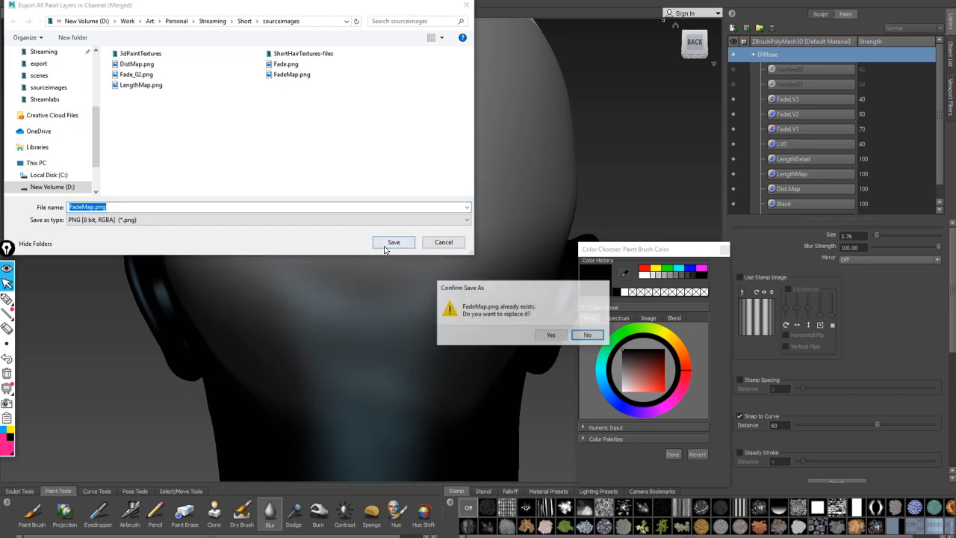
click(551, 335)
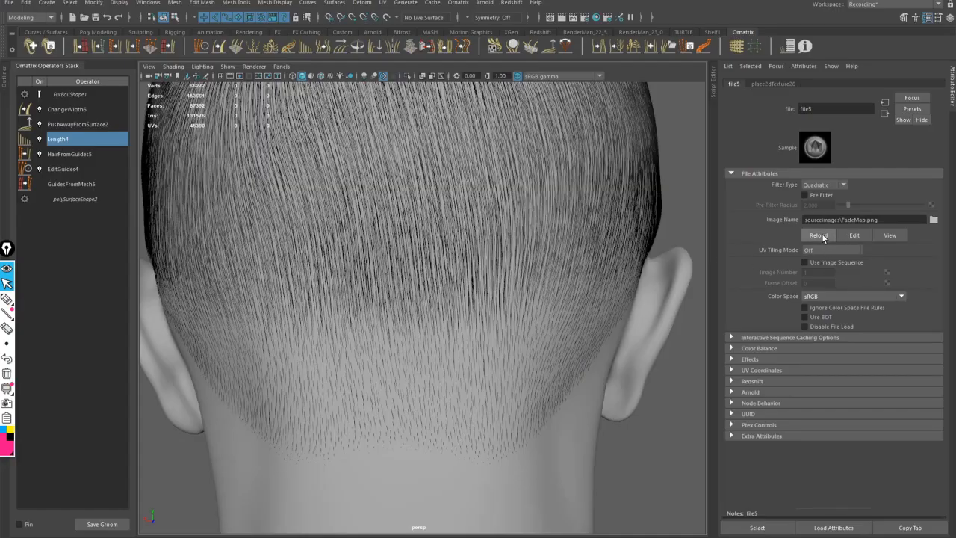
Step: Switch to Maya, reload the FadeMap.png texture, and inspect the fade across the back of the head and behind the ear
click(829, 235)
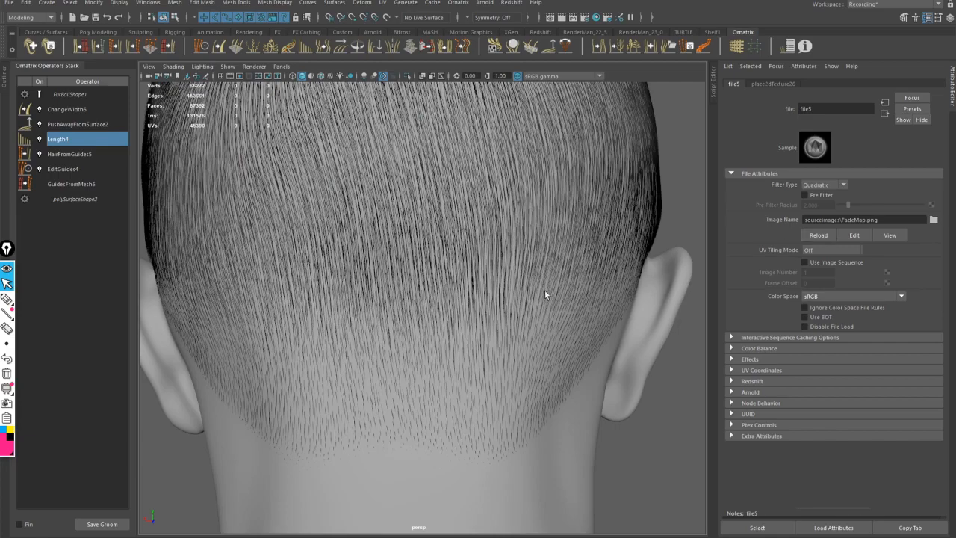
mouse_move(422, 325)
alt+mouse_down()
mouse_move(416, 305)
mouse_move(443, 316)
mouse_move(425, 324)
alt+mouse_up()
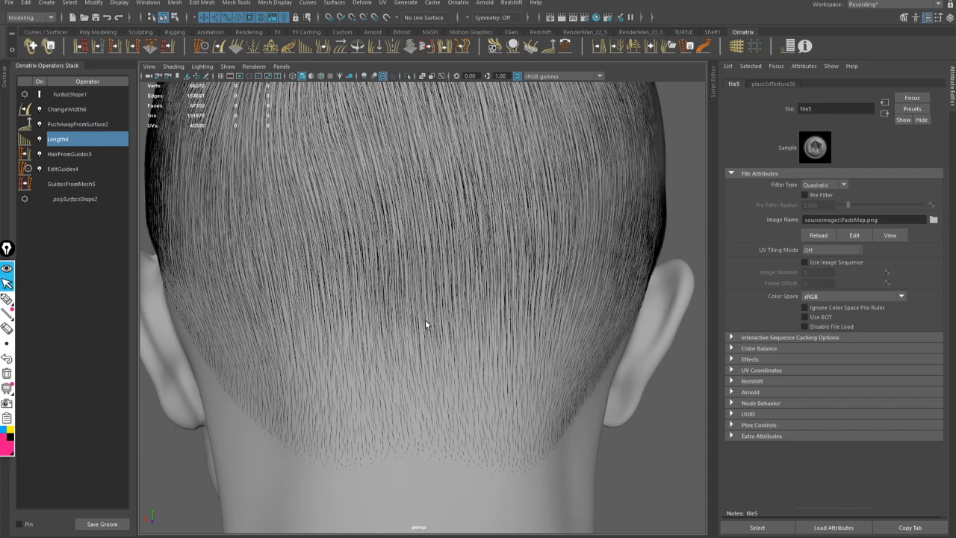
alt+drag(398, 262, 472, 277)
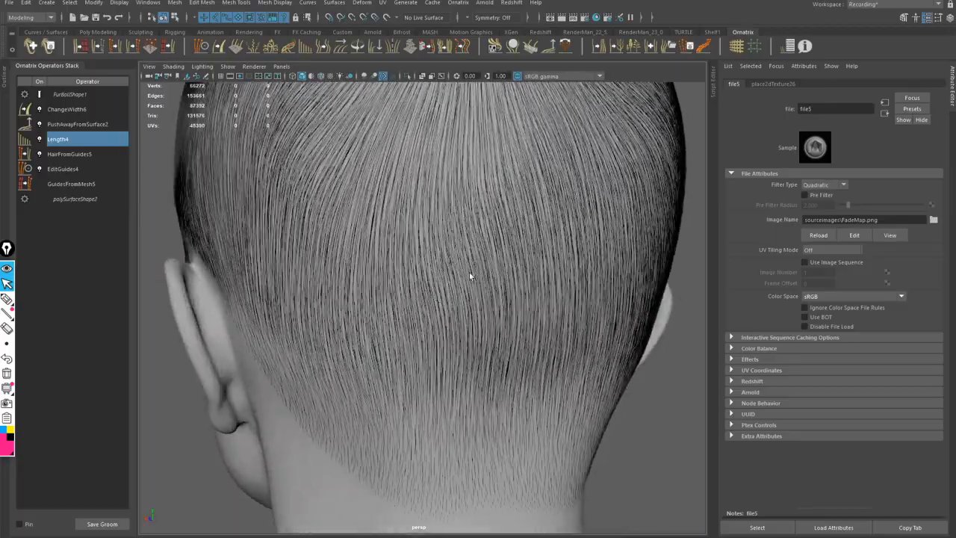
alt+drag(414, 317, 388, 297)
alt+right_drag(388, 296, 475, 277)
alt+drag(476, 277, 417, 287)
alt+right_drag(417, 287, 369, 292)
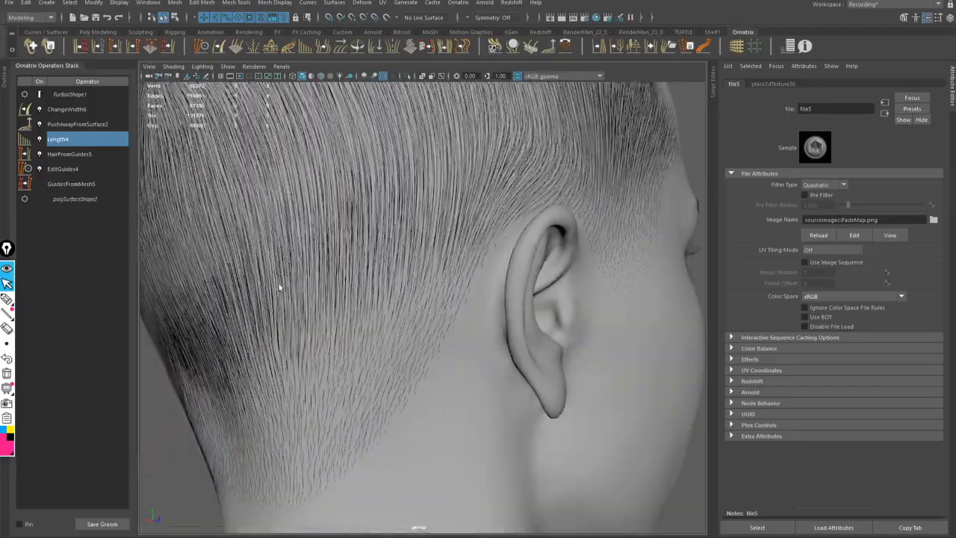
alt+drag(369, 293, 447, 250)
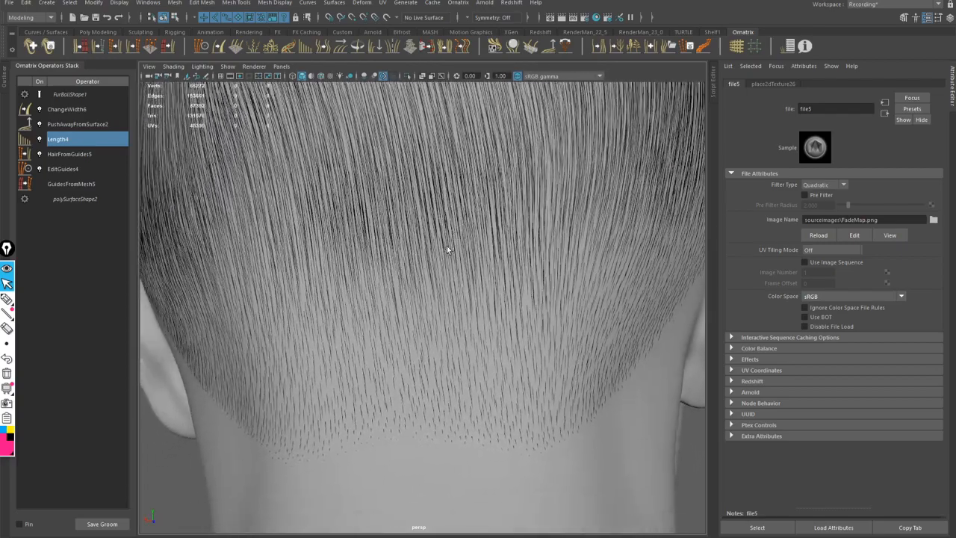
alt+drag(401, 278, 425, 275)
mouse_move(424, 275)
alt+right_down()
mouse_move(346, 224)
mouse_move(391, 262)
mouse_move(459, 271)
mouse_move(414, 276)
alt+right_up()
alt+drag(414, 276, 408, 253)
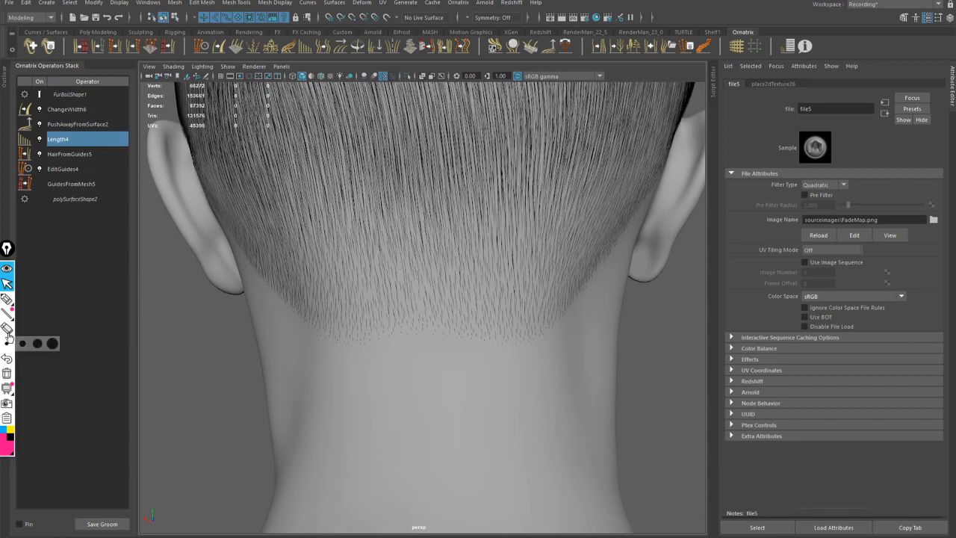
Step: Outline the neck hair area below the nape hairline with the screen pen, clear the marks, and inspect the nape
click(7, 300)
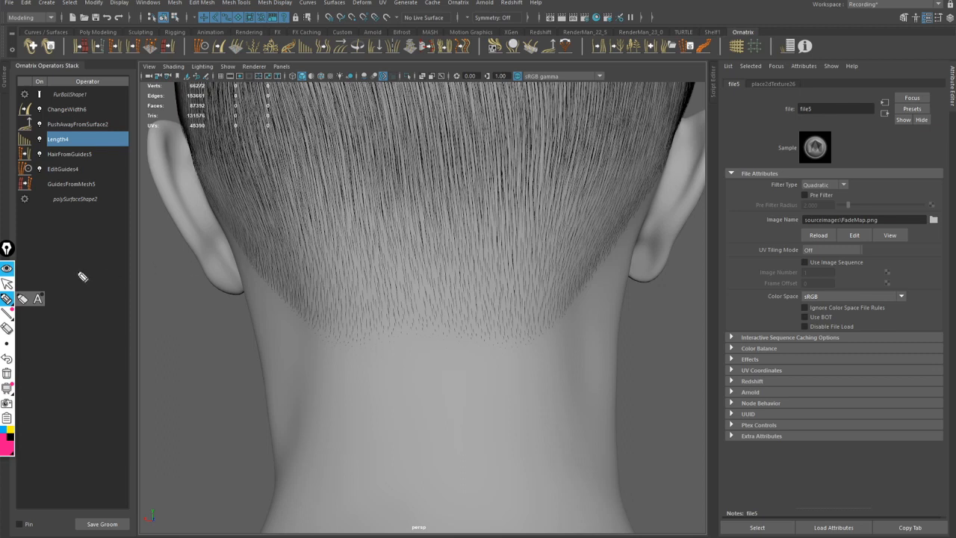
mouse_move(240, 245)
mouse_down()
mouse_move(278, 297)
mouse_move(289, 336)
mouse_move(288, 413)
mouse_move(327, 432)
mouse_move(377, 427)
mouse_move(404, 414)
mouse_move(425, 372)
mouse_move(461, 369)
mouse_move(425, 366)
mouse_move(470, 361)
mouse_move(522, 418)
mouse_move(579, 449)
mouse_move(603, 422)
mouse_move(603, 282)
mouse_move(619, 240)
mouse_up()
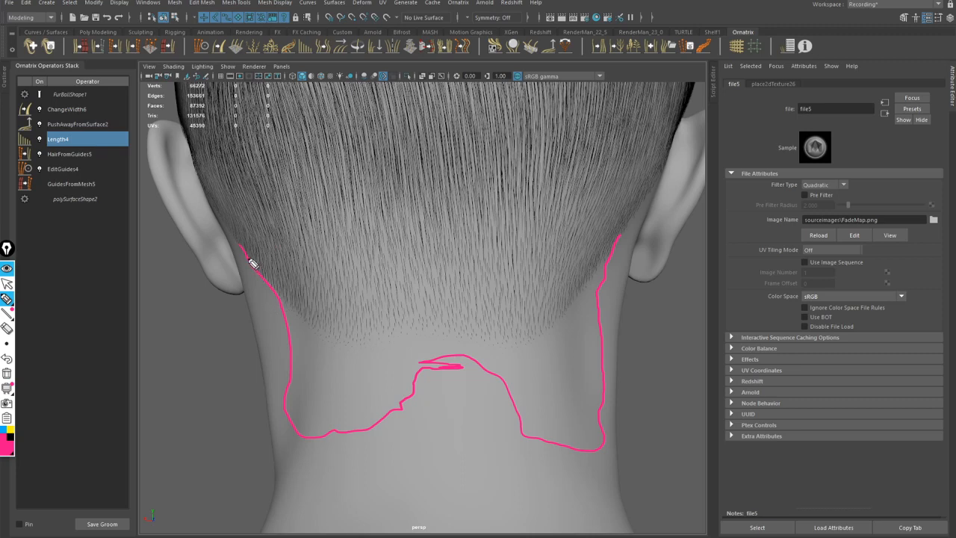
mouse_move(252, 264)
mouse_down()
mouse_move(316, 380)
mouse_move(337, 395)
mouse_move(465, 353)
mouse_move(550, 380)
mouse_move(595, 318)
mouse_move(614, 256)
mouse_up()
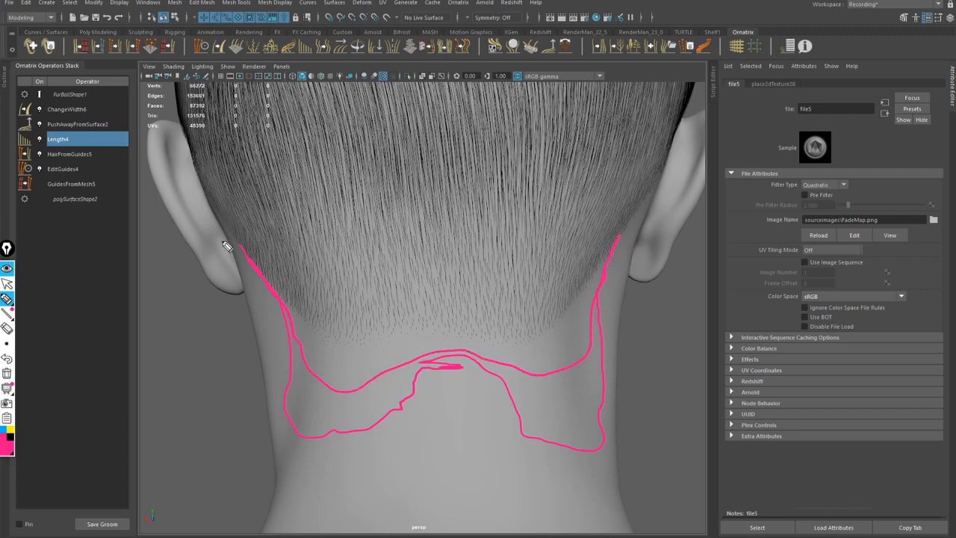
click(6, 284)
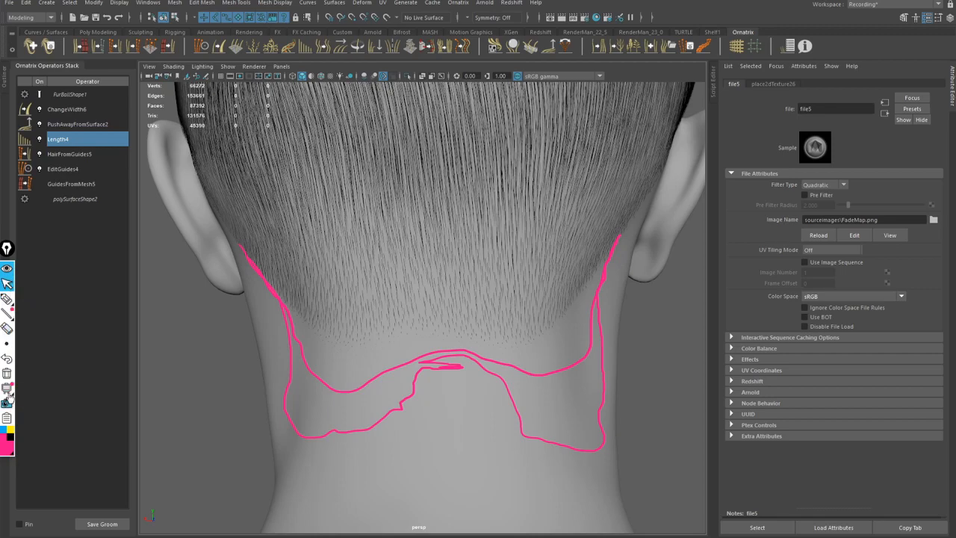
click(7, 373)
mouse_move(277, 277)
alt+mouse_down()
mouse_move(407, 277)
mouse_move(348, 261)
mouse_move(425, 285)
mouse_move(310, 295)
mouse_move(306, 273)
mouse_move(352, 292)
mouse_move(333, 284)
mouse_move(328, 293)
mouse_move(374, 265)
mouse_move(441, 275)
mouse_move(507, 271)
mouse_move(364, 354)
alt+mouse_up()
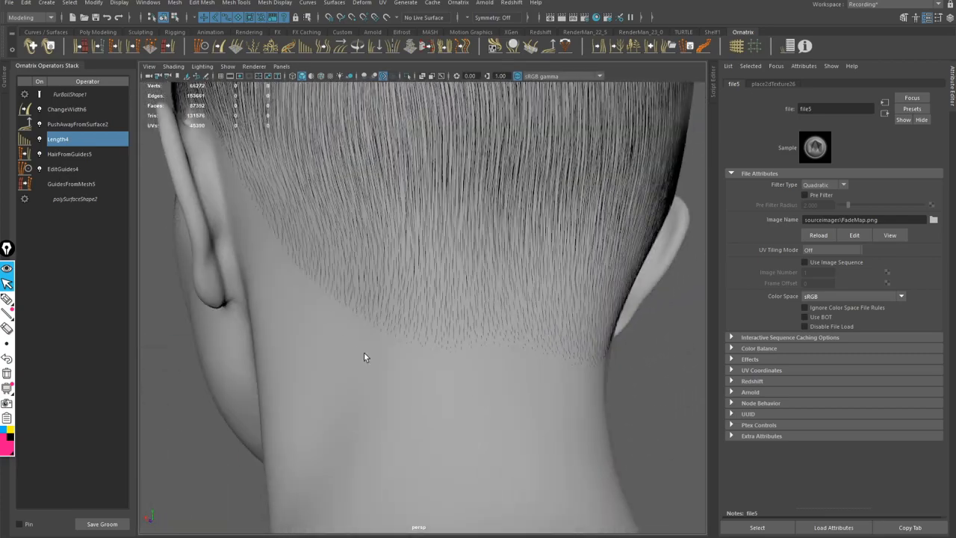
alt+right_drag(364, 353, 444, 357)
alt+drag(382, 396, 322, 362)
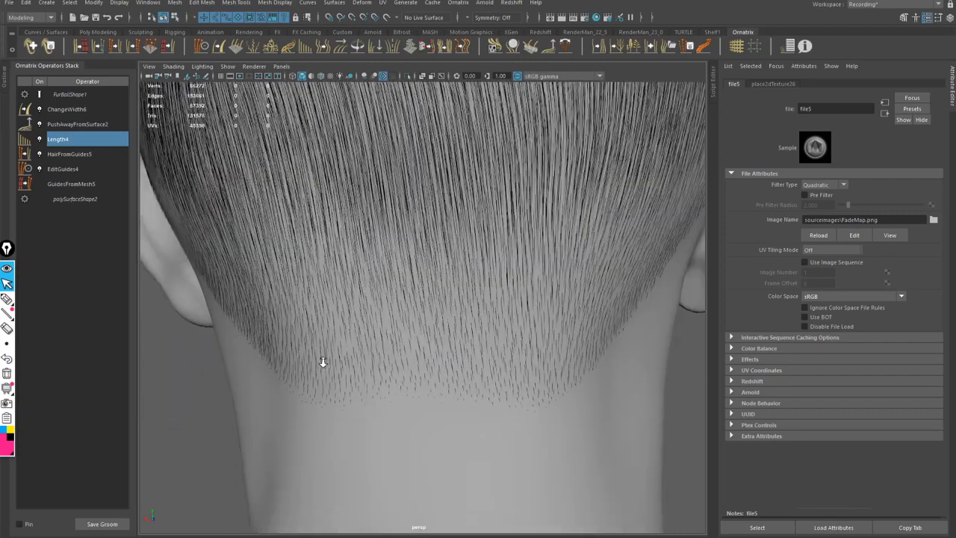
alt+drag(392, 320, 428, 316)
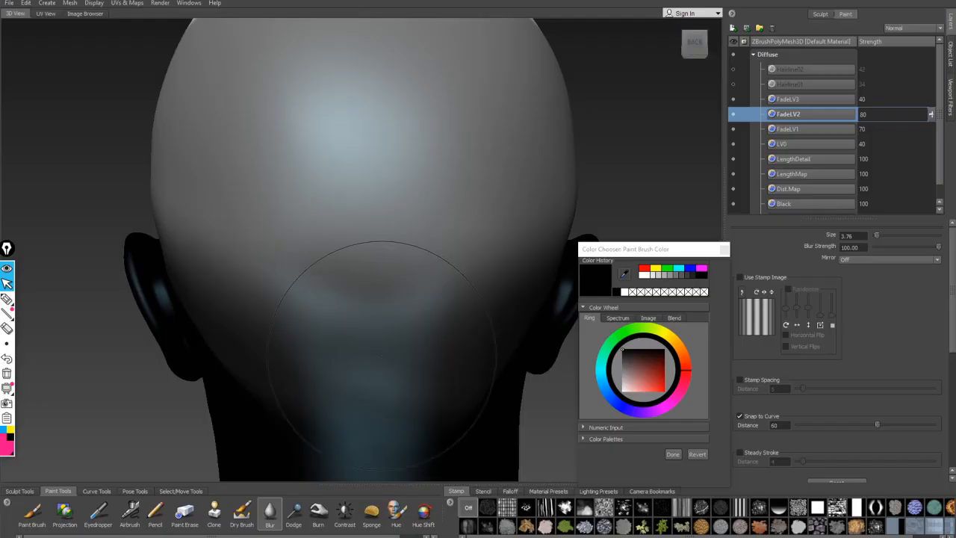
Step: Switch to Mudbox and create a 2048 Diffuse paint layer named NeckHairs above FadeLV3
mouse_move(405, 341)
alt+mouse_down()
mouse_move(320, 331)
mouse_move(440, 317)
mouse_move(313, 324)
mouse_move(440, 321)
mouse_move(351, 325)
mouse_move(377, 324)
mouse_move(369, 324)
alt+mouse_up()
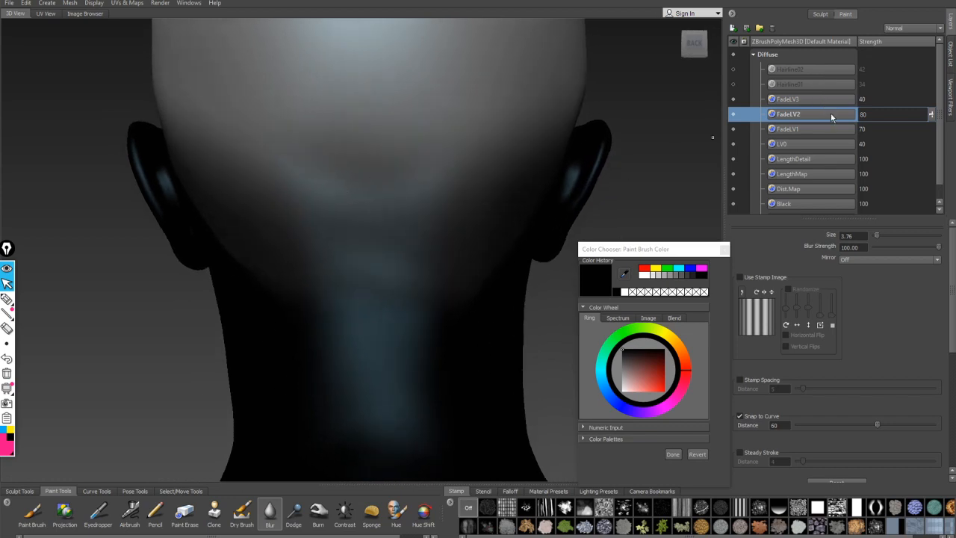
click(828, 100)
click(733, 29)
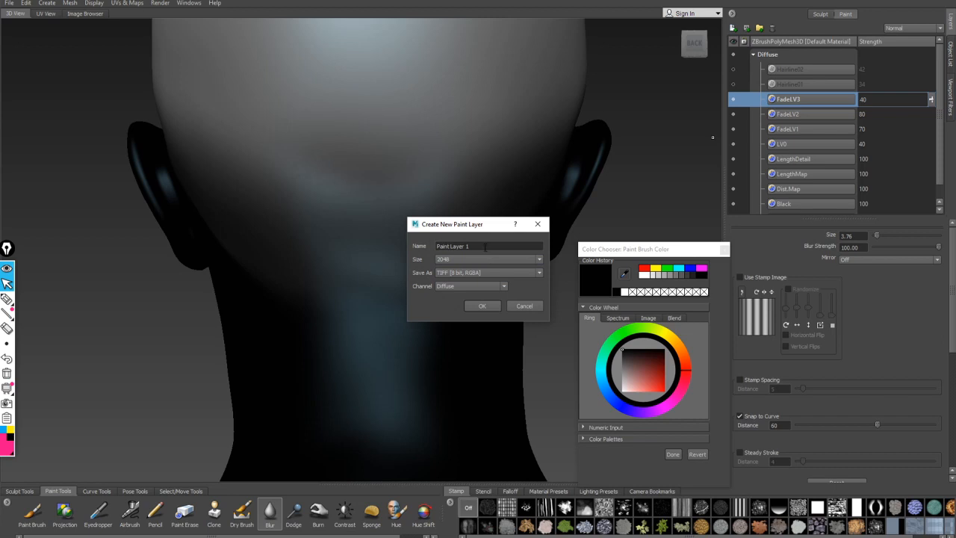
drag(485, 247, 389, 243)
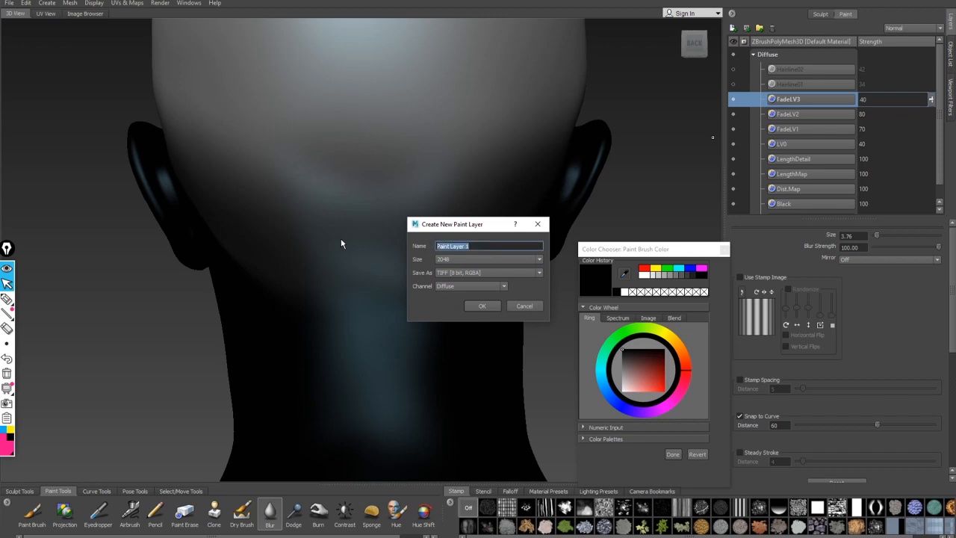
text(NeckHairs)
key(Return)
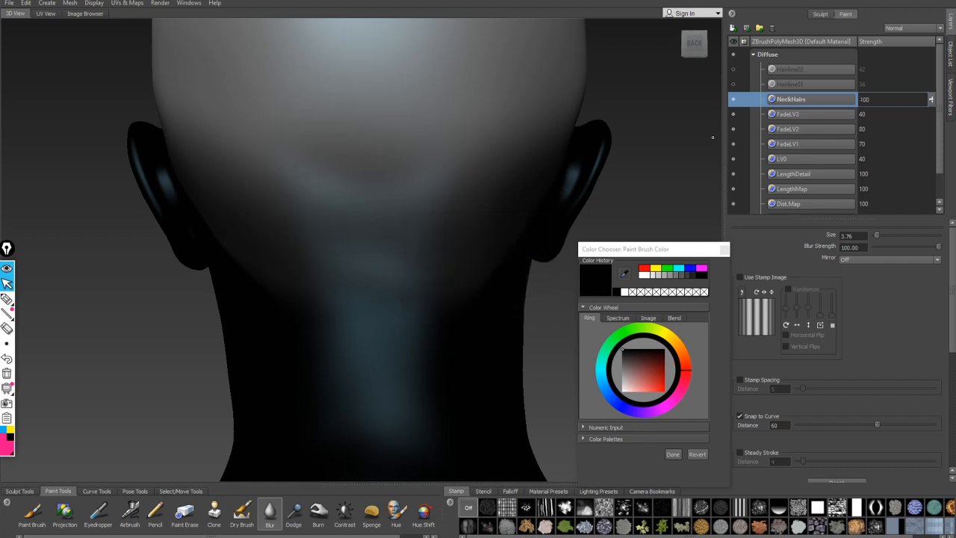
Step: Paint faint white across the back and sides of the neck below the hairline on NeckHairs, using the Paint Brush at strength 10.90
alt+middle_drag(294, 265, 289, 207)
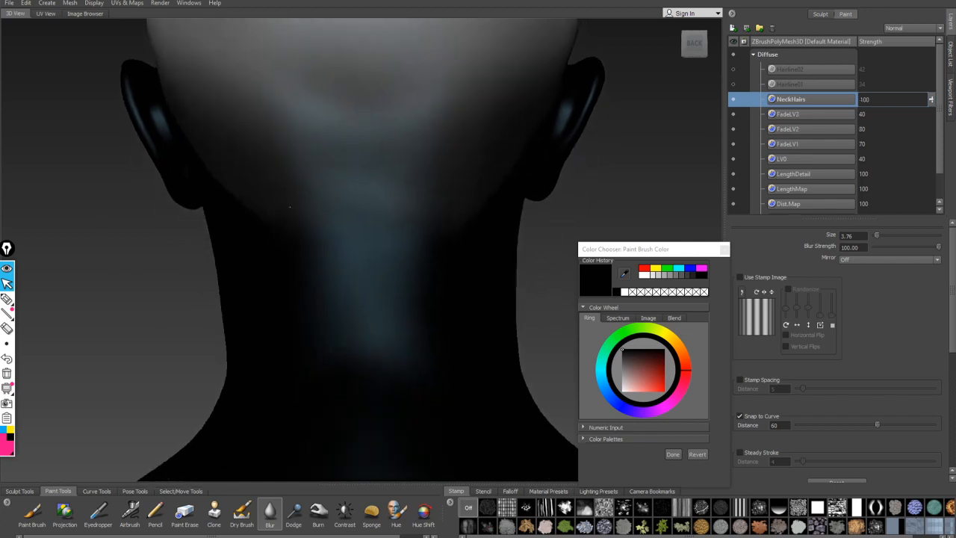
click(33, 514)
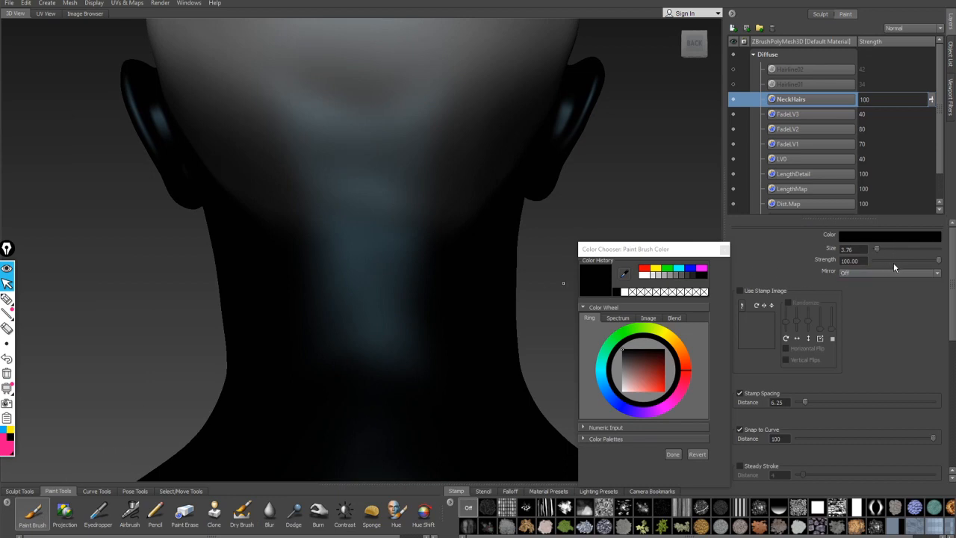
drag(937, 261, 884, 259)
click(642, 276)
alt+drag(348, 335, 400, 225)
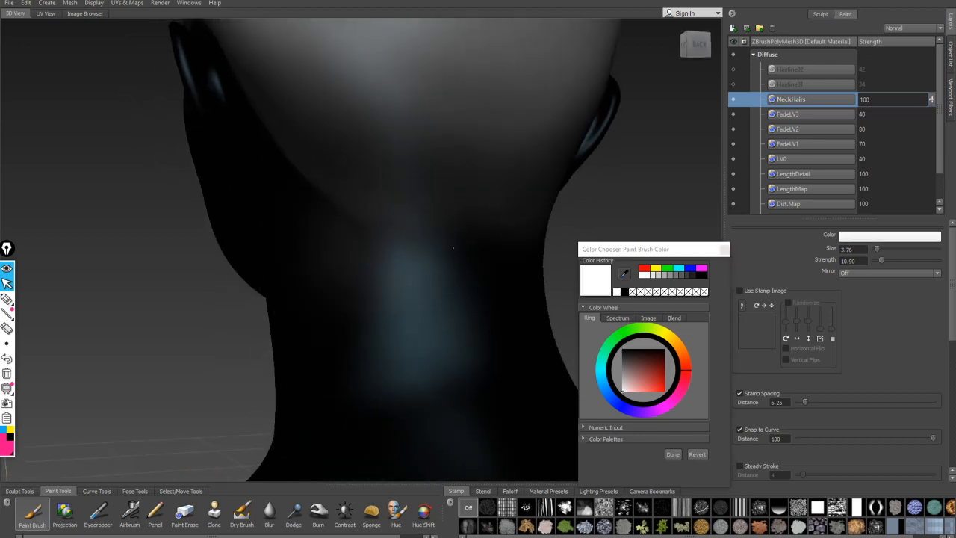
alt+drag(390, 307, 343, 281)
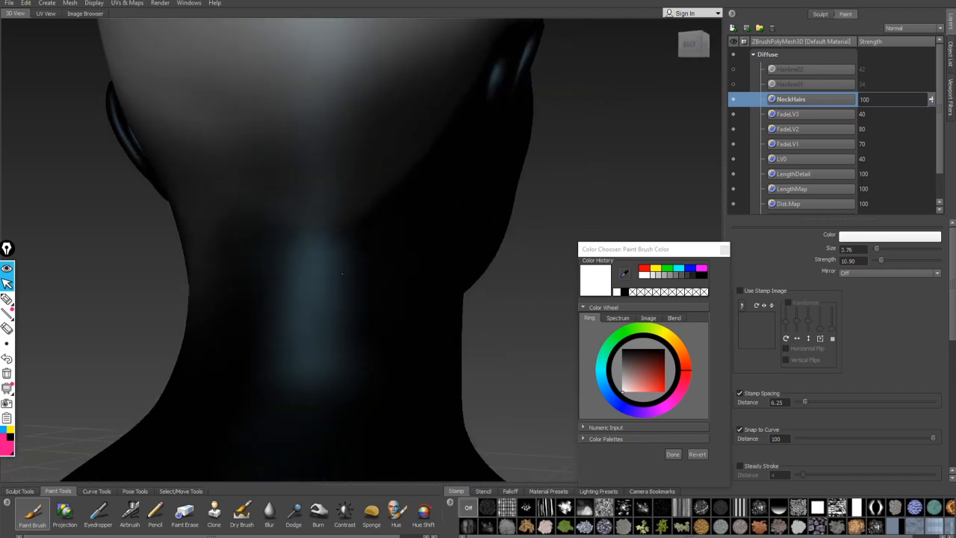
alt+drag(333, 237, 256, 278)
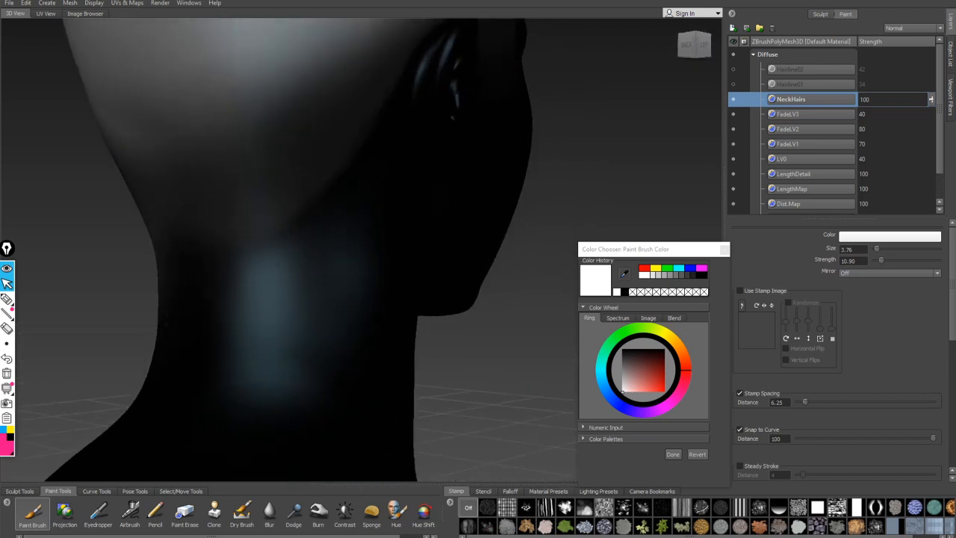
alt+drag(264, 233, 252, 309)
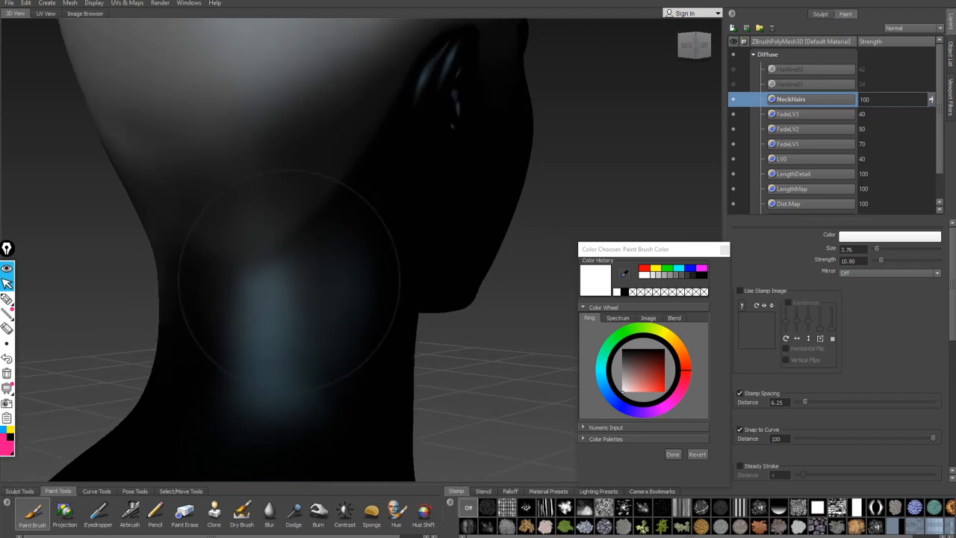
alt+drag(299, 244, 373, 257)
Step: Export the merged Diffuse channel with the NeckHairs layer to FadeMap.png, overwriting the existing file
click(786, 56)
right_click(786, 58)
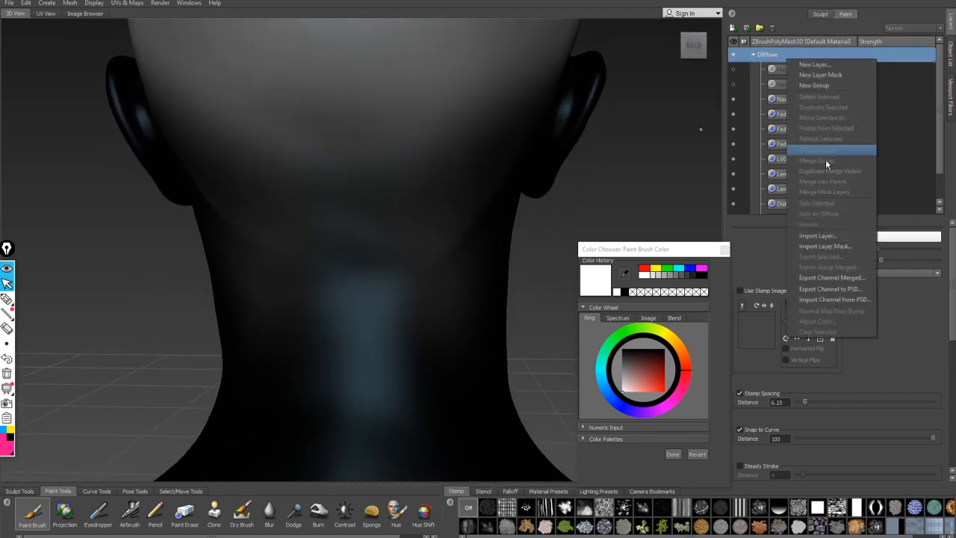
click(819, 283)
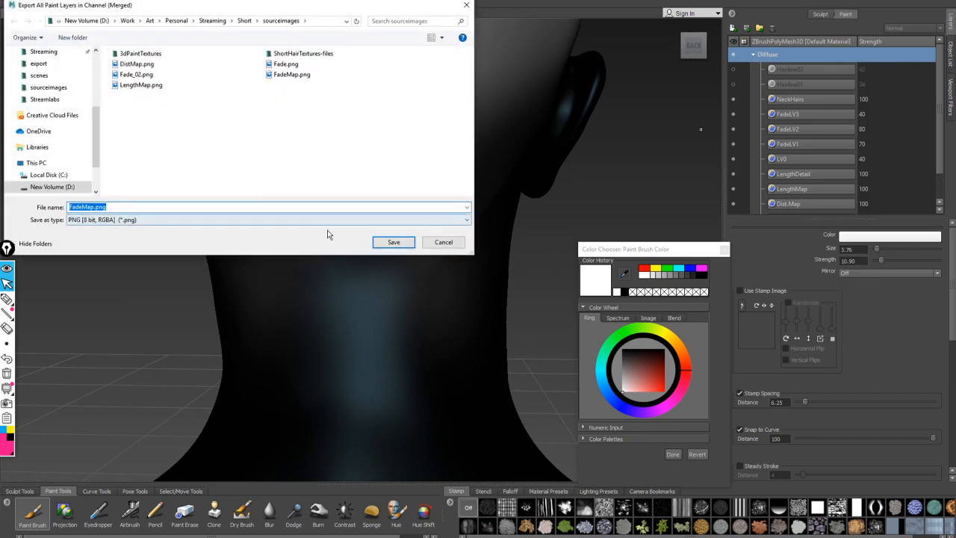
click(391, 241)
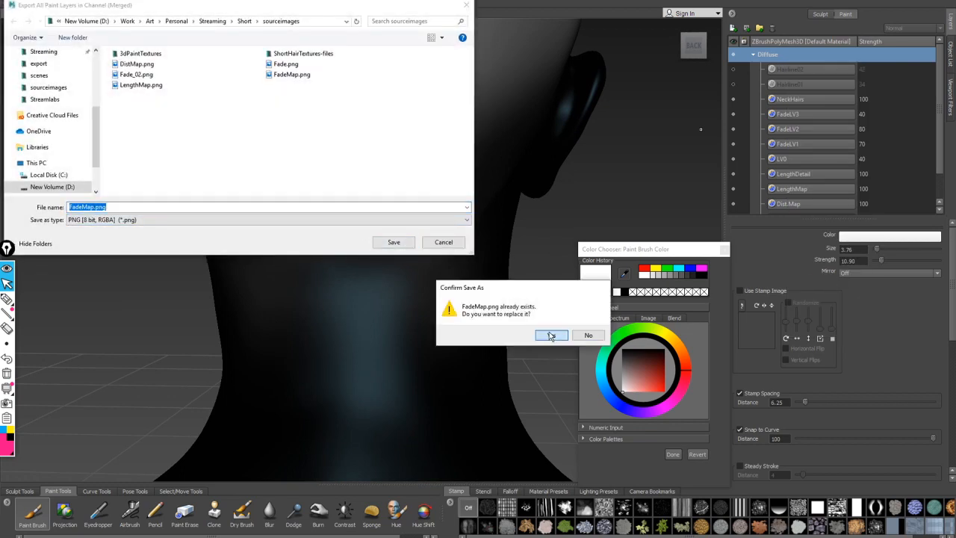
click(550, 336)
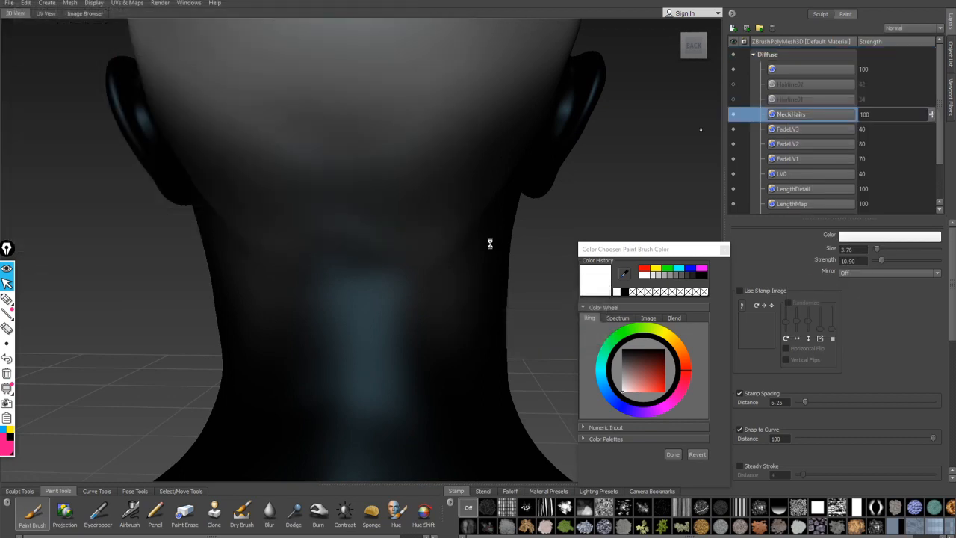